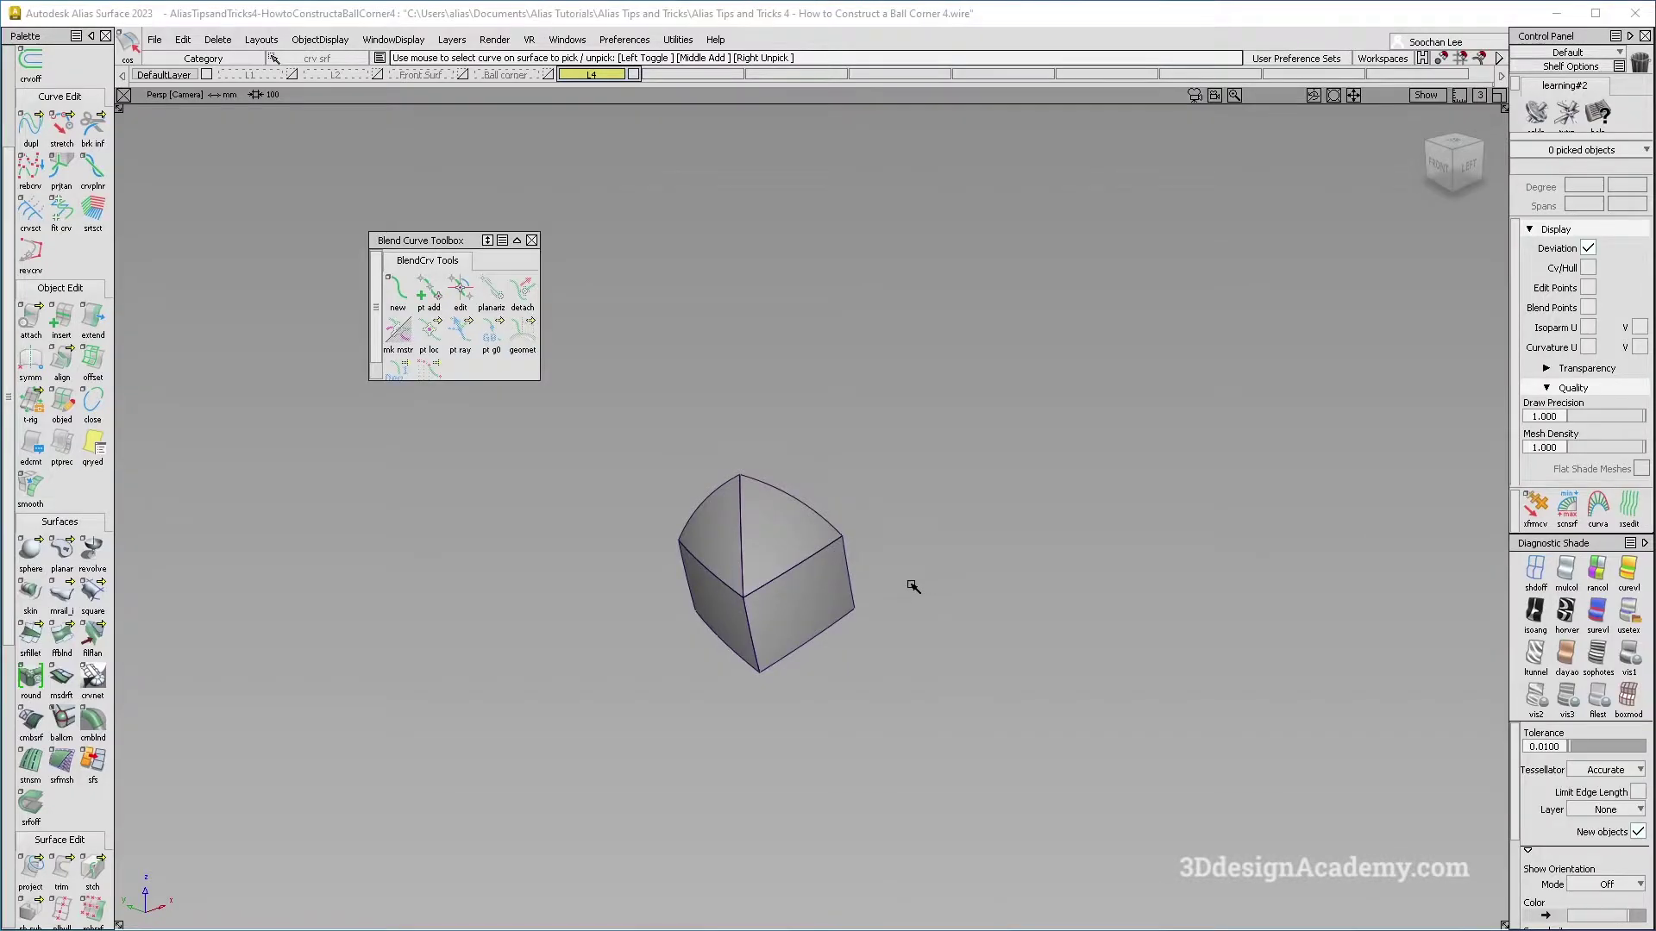
# Step: Display the Ball corner layer in place of L4 and examine the finished rounded corner
pyautogui.click(634, 75)
pyautogui.click(547, 75)
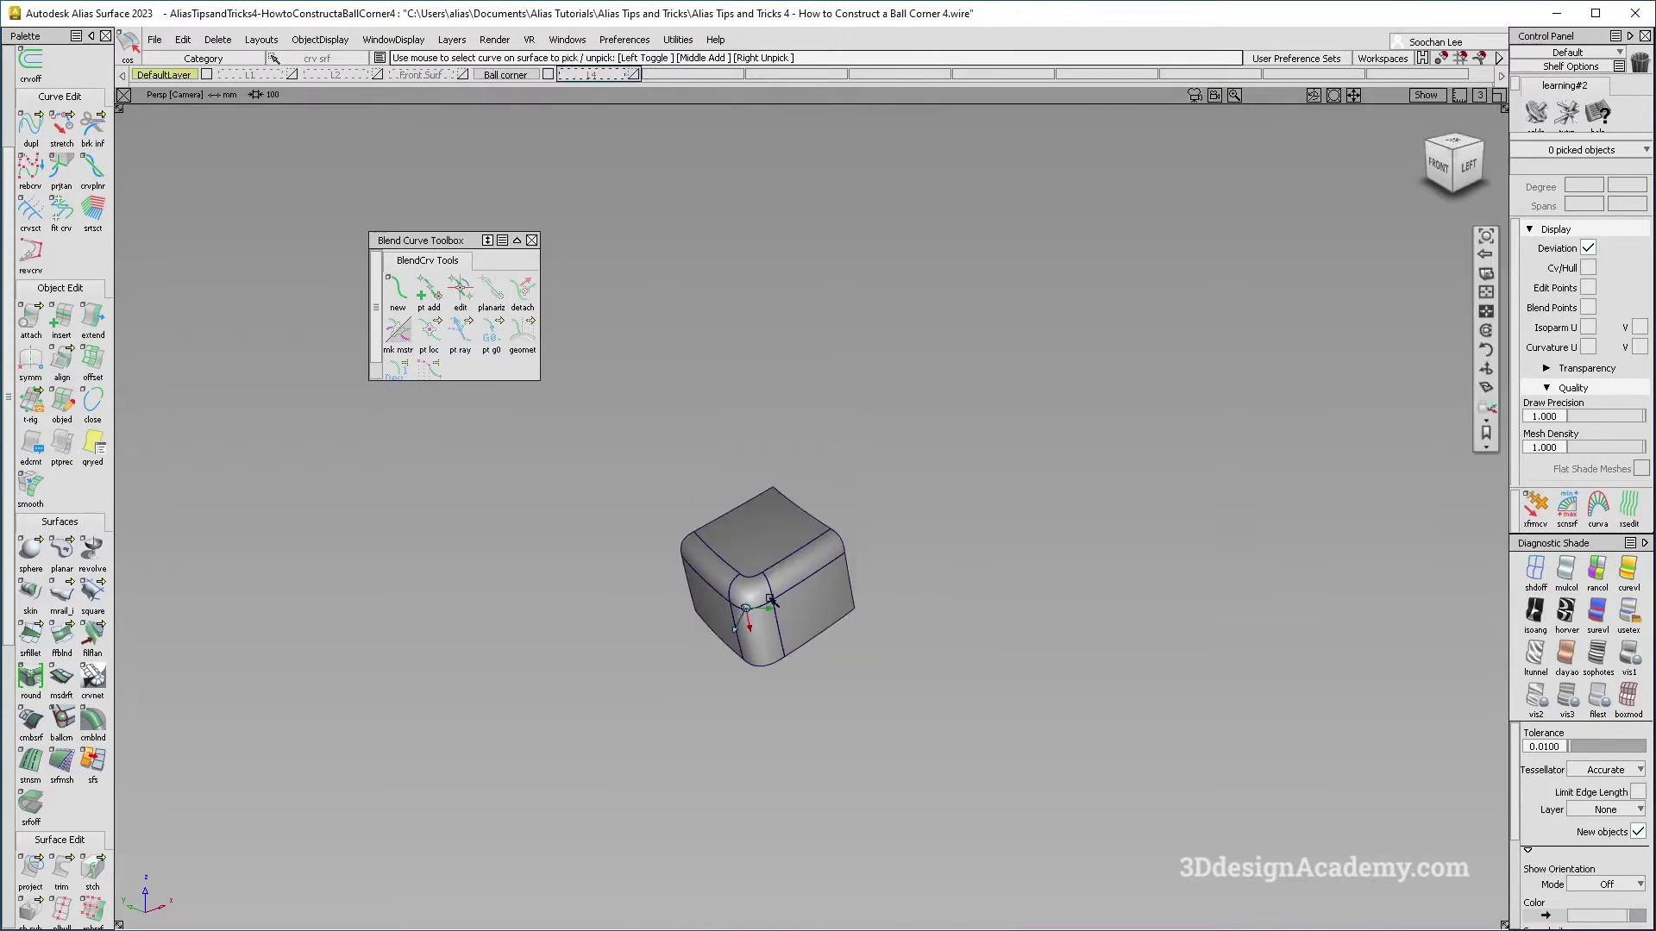
pyautogui.scroll(5, 856, 518)
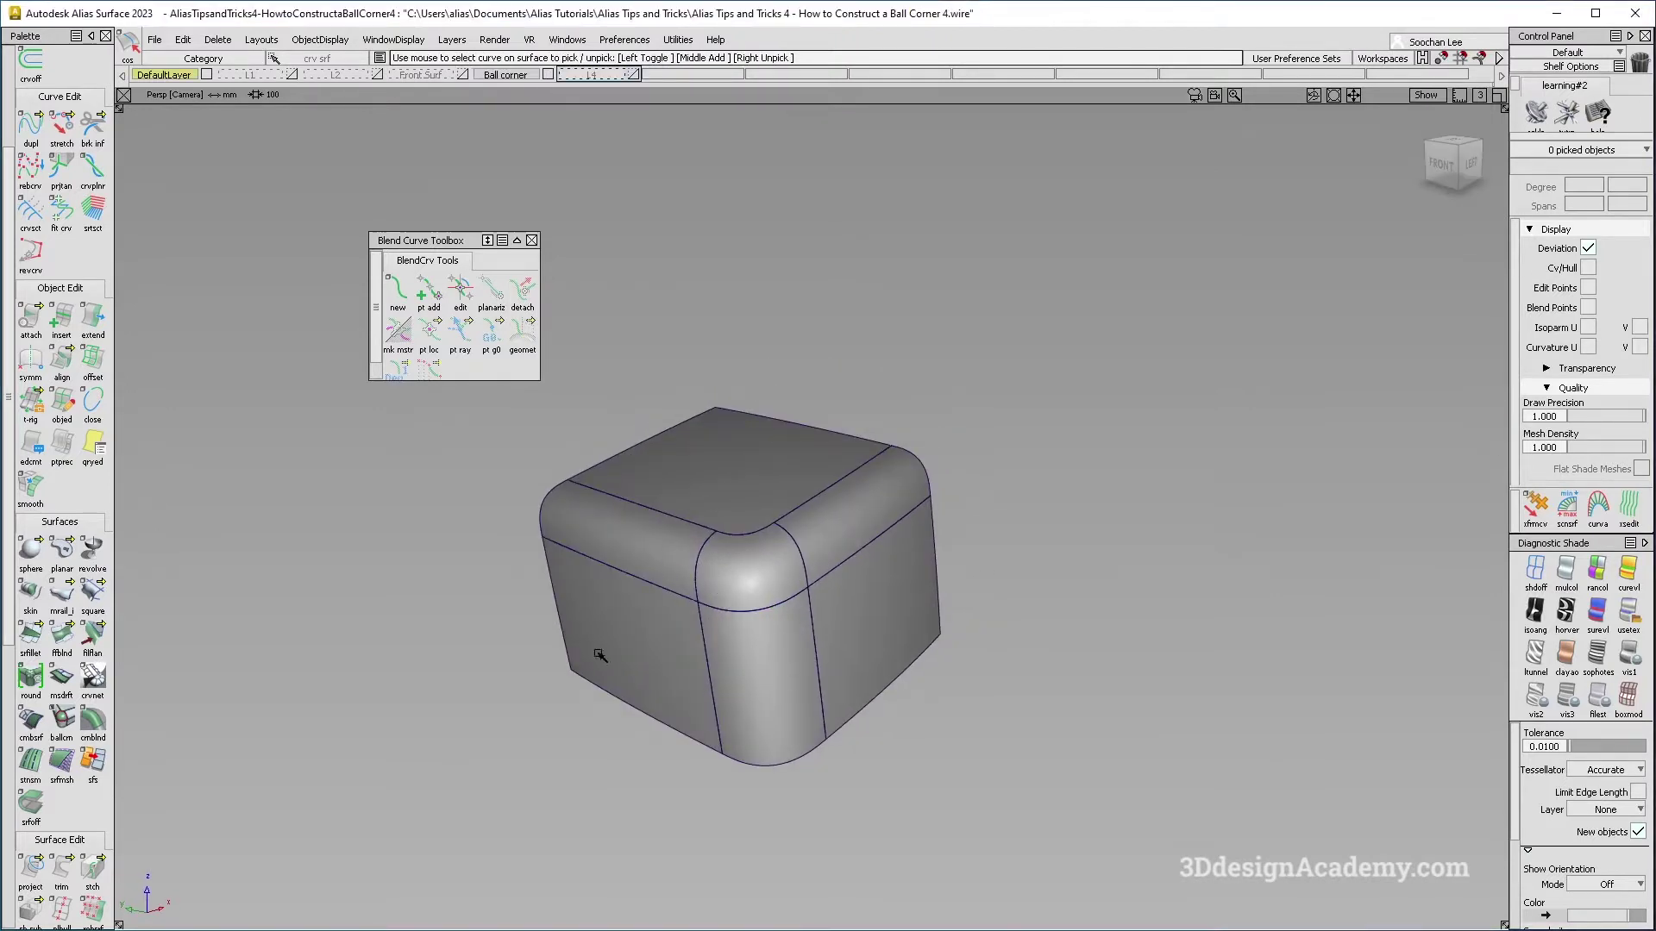
pyautogui.keyDown('alt'); pyautogui.keyDown('shift'); pyautogui.moveTo(758, 695); pyautogui.dragTo(677, 647); pyautogui.keyUp('shift'); pyautogui.keyUp('alt')
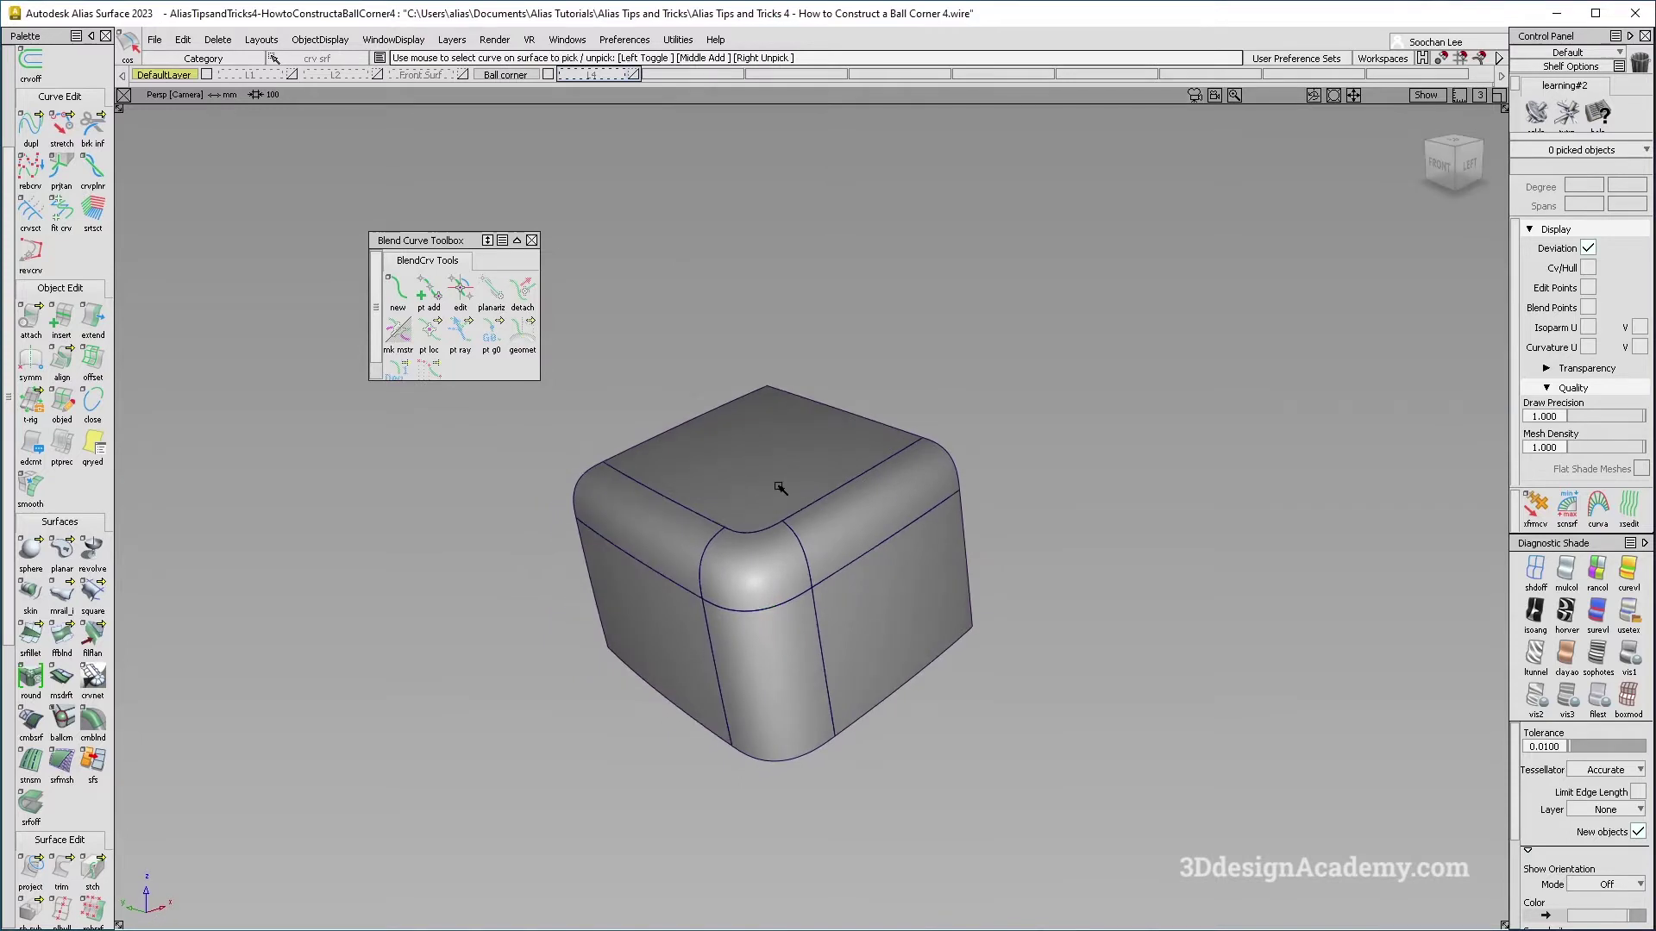
pyautogui.keyDown('alt'); pyautogui.keyDown('shift'); pyautogui.moveTo(783, 501); pyautogui.dragTo(740, 536); pyautogui.keyUp('shift'); pyautogui.keyUp('alt')
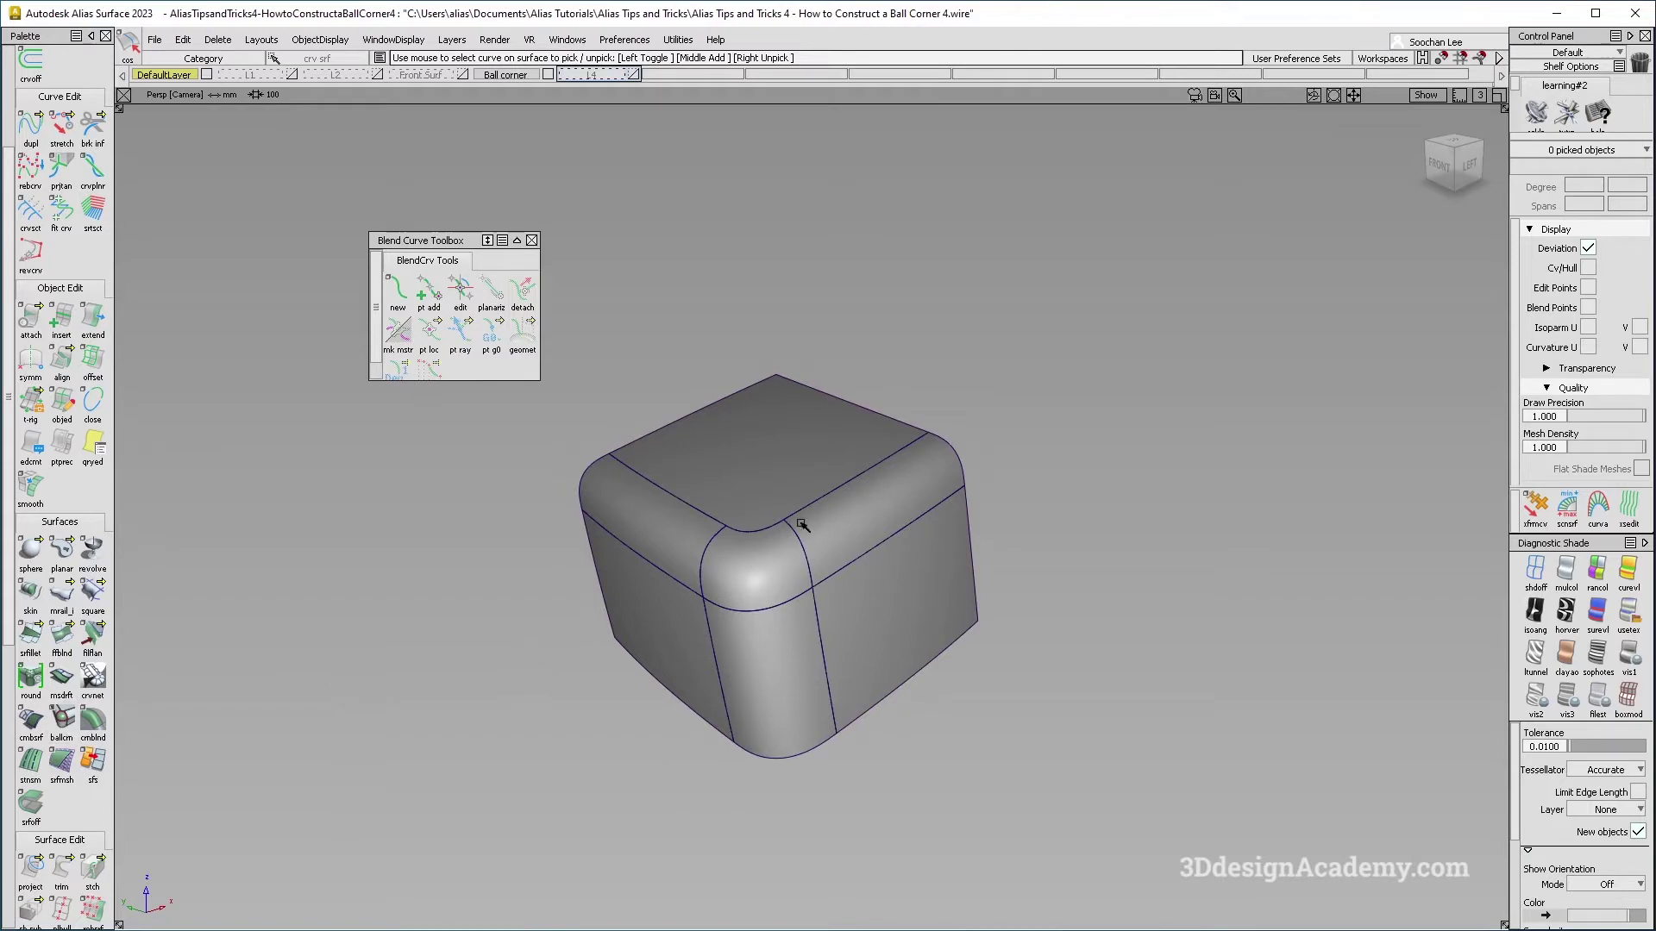
# Step: Hide the Ball corner layer, show L4 again and examine its sharp-edged starting surfaces
pyautogui.click(549, 75)
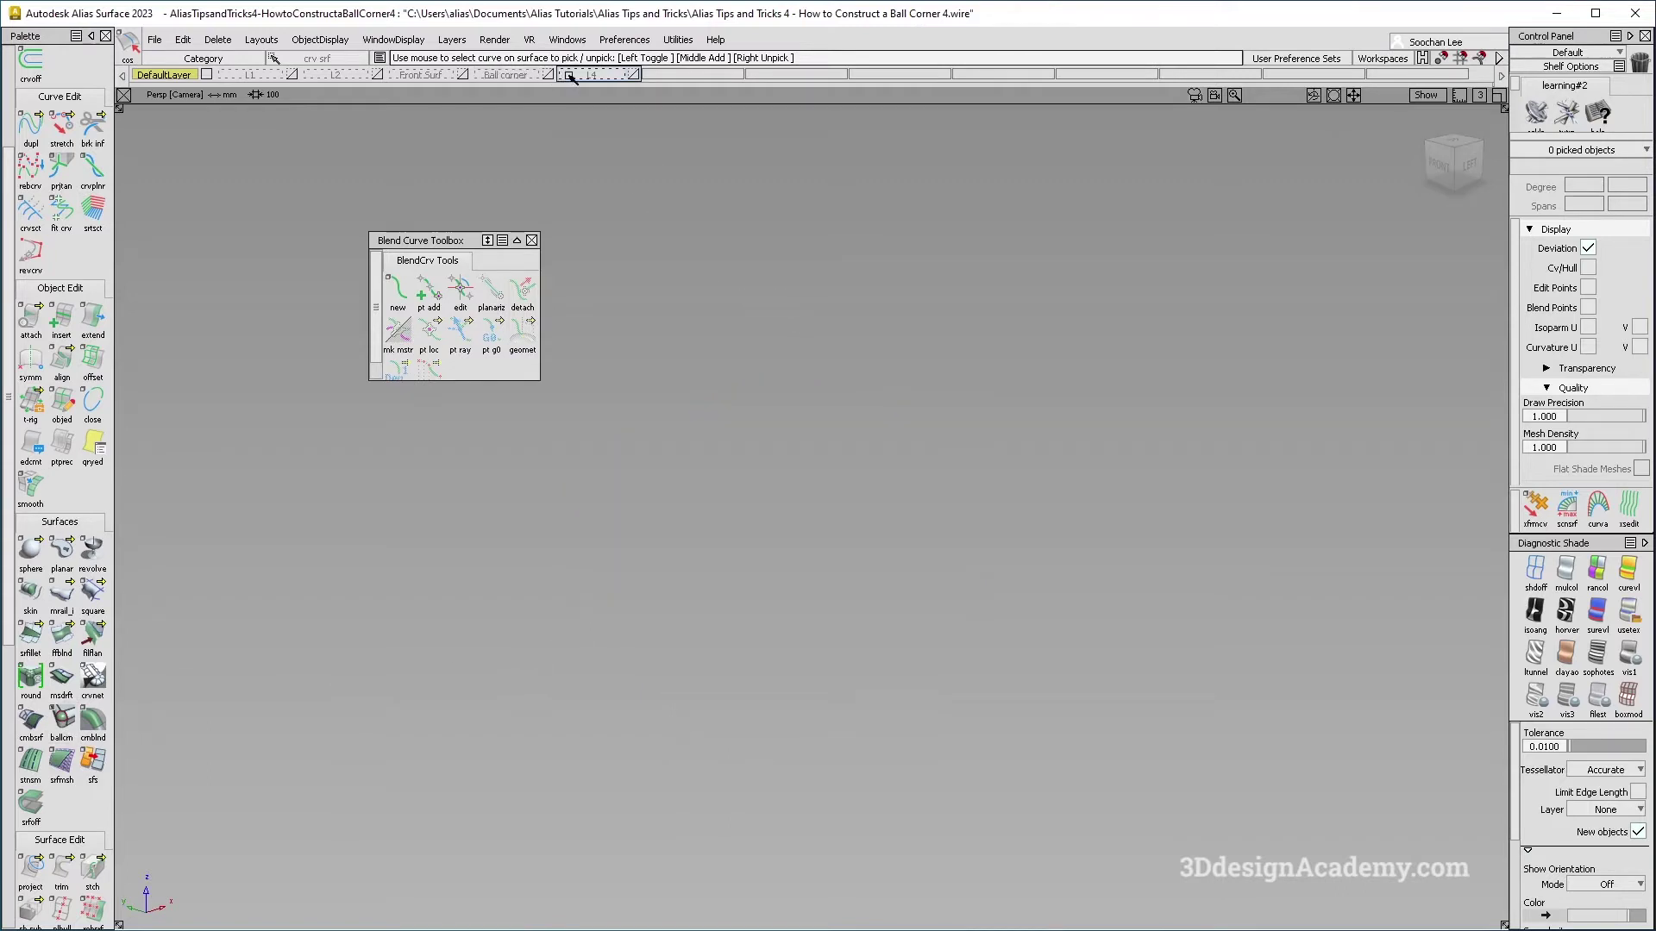
pyautogui.click(634, 75)
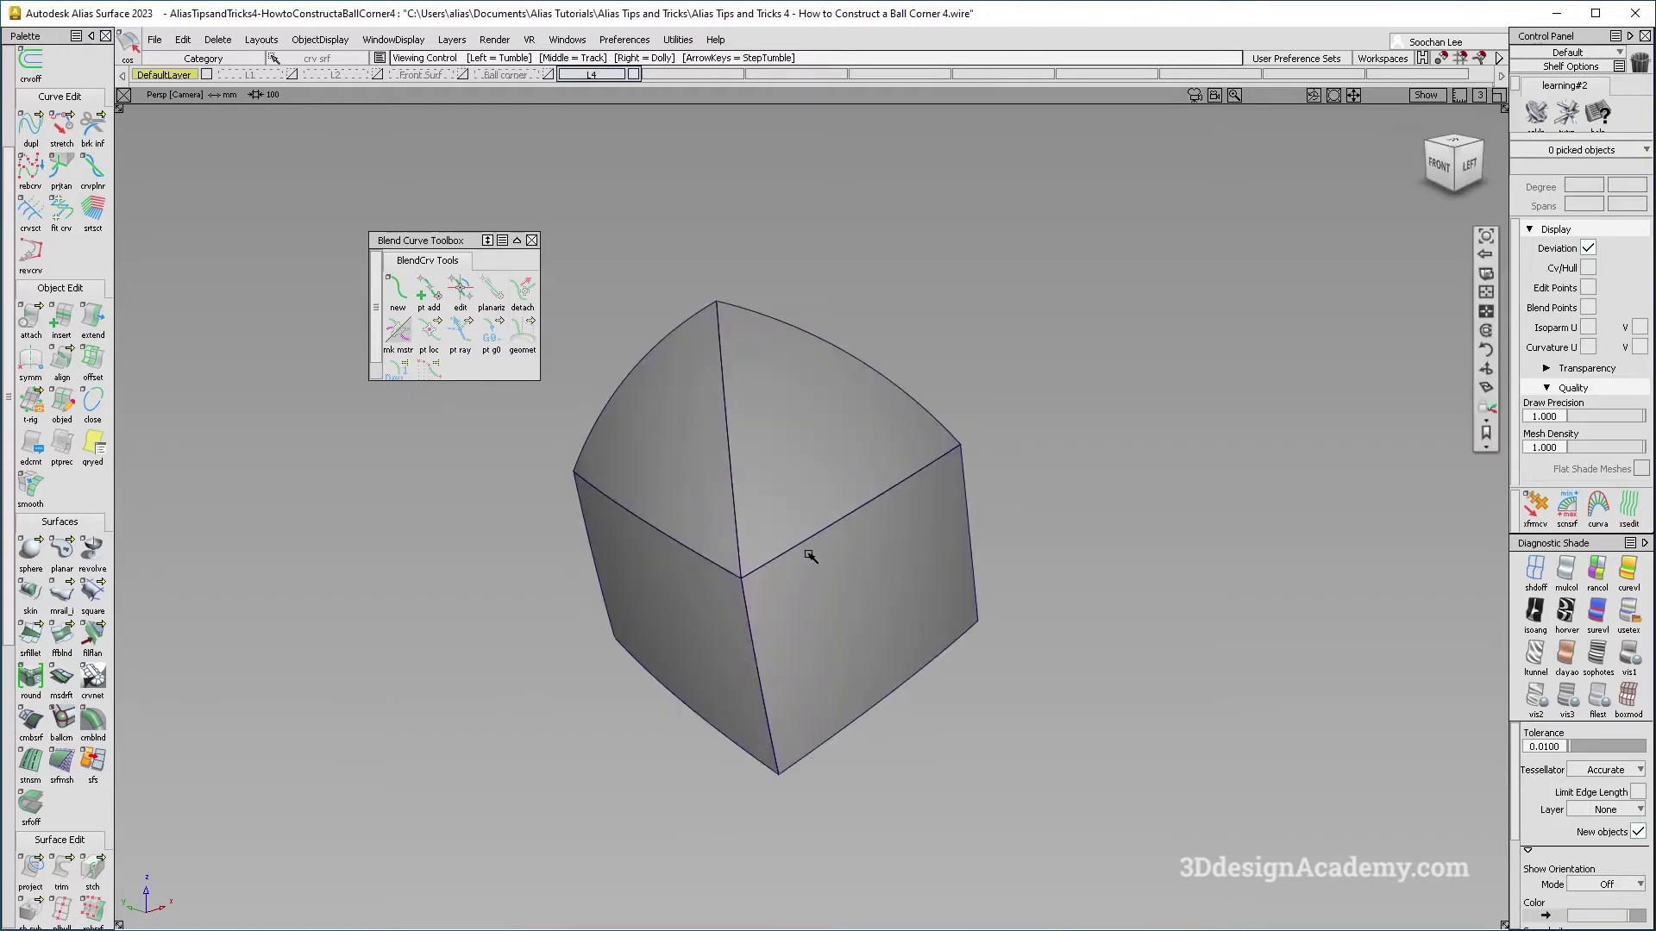
pyautogui.keyDown('alt'); pyautogui.keyDown('shift'); pyautogui.moveTo(724, 543); pyautogui.dragTo(766, 547); pyautogui.keyUp('shift'); pyautogui.keyUp('alt')
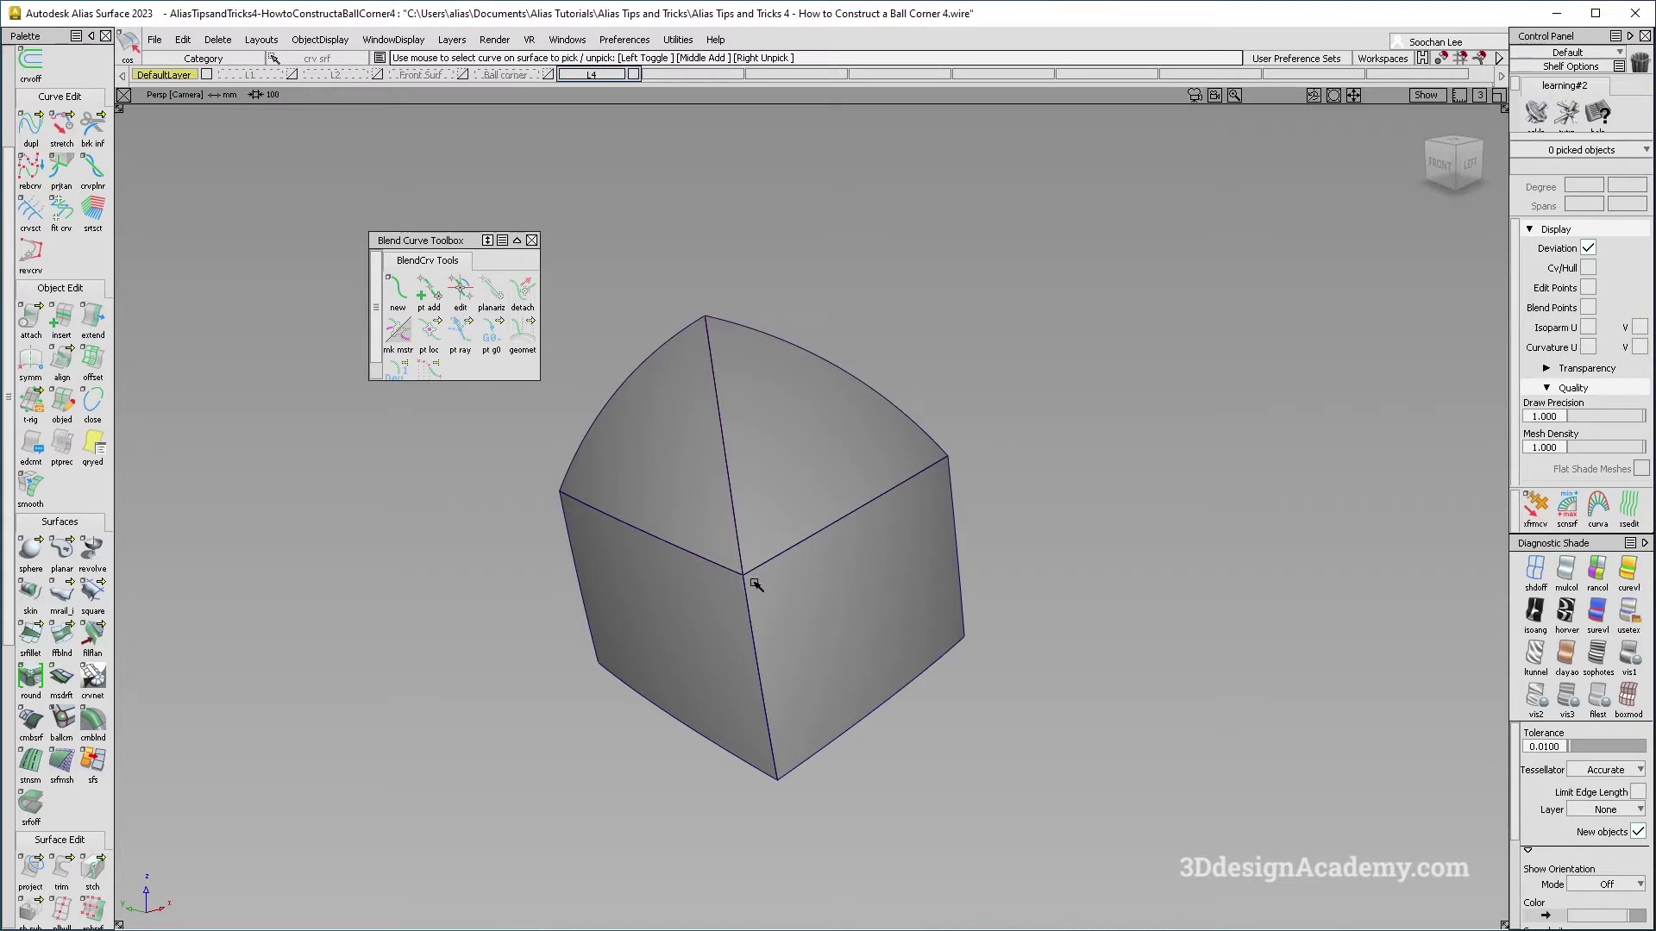
pyautogui.keyDown('alt'); pyautogui.keyDown('shift'); pyautogui.moveTo(803, 533); pyautogui.dragTo(786, 550); pyautogui.keyUp('shift'); pyautogui.keyUp('alt')
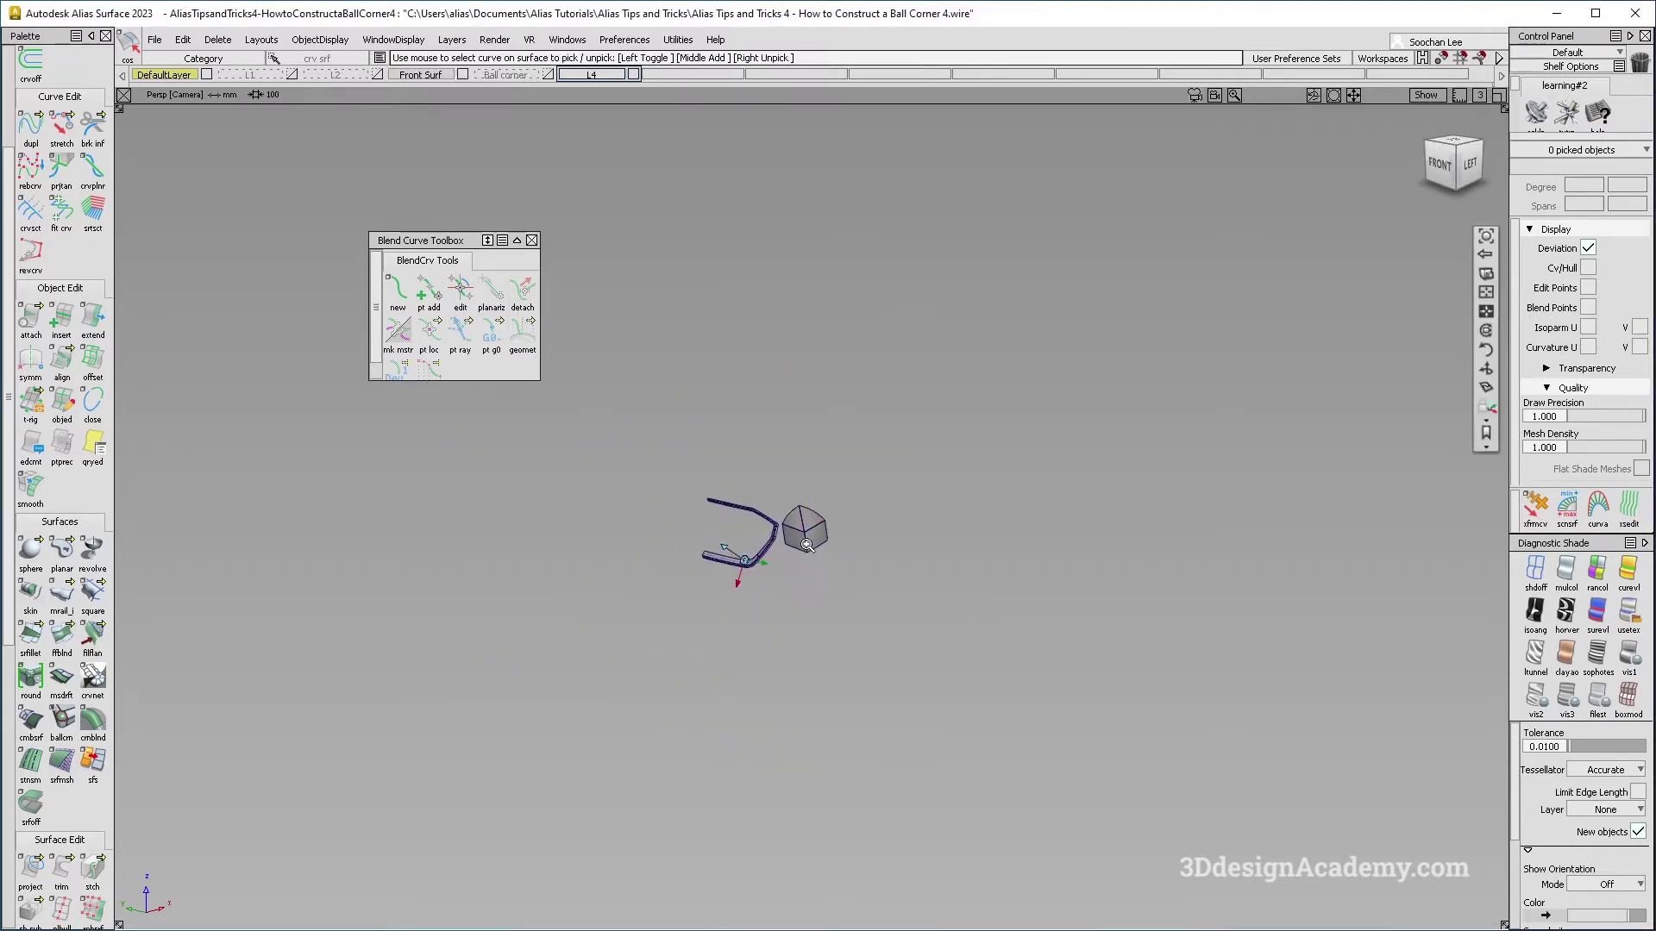
# Step: Examine the rounded bends of the frame beside the cube and hide the Front Surf layer
pyautogui.scroll(5, 903, 518)
pyautogui.keyDown('alt'); pyautogui.keyDown('shift'); pyautogui.moveTo(903, 517); pyautogui.dragTo(770, 594); pyautogui.keyUp('shift'); pyautogui.keyUp('alt')
pyautogui.keyDown('alt'); pyautogui.keyDown('shift'); pyautogui.moveTo(719, 393); pyautogui.dragTo(916, 472, button='middle'); pyautogui.keyUp('shift'); pyautogui.keyUp('alt')
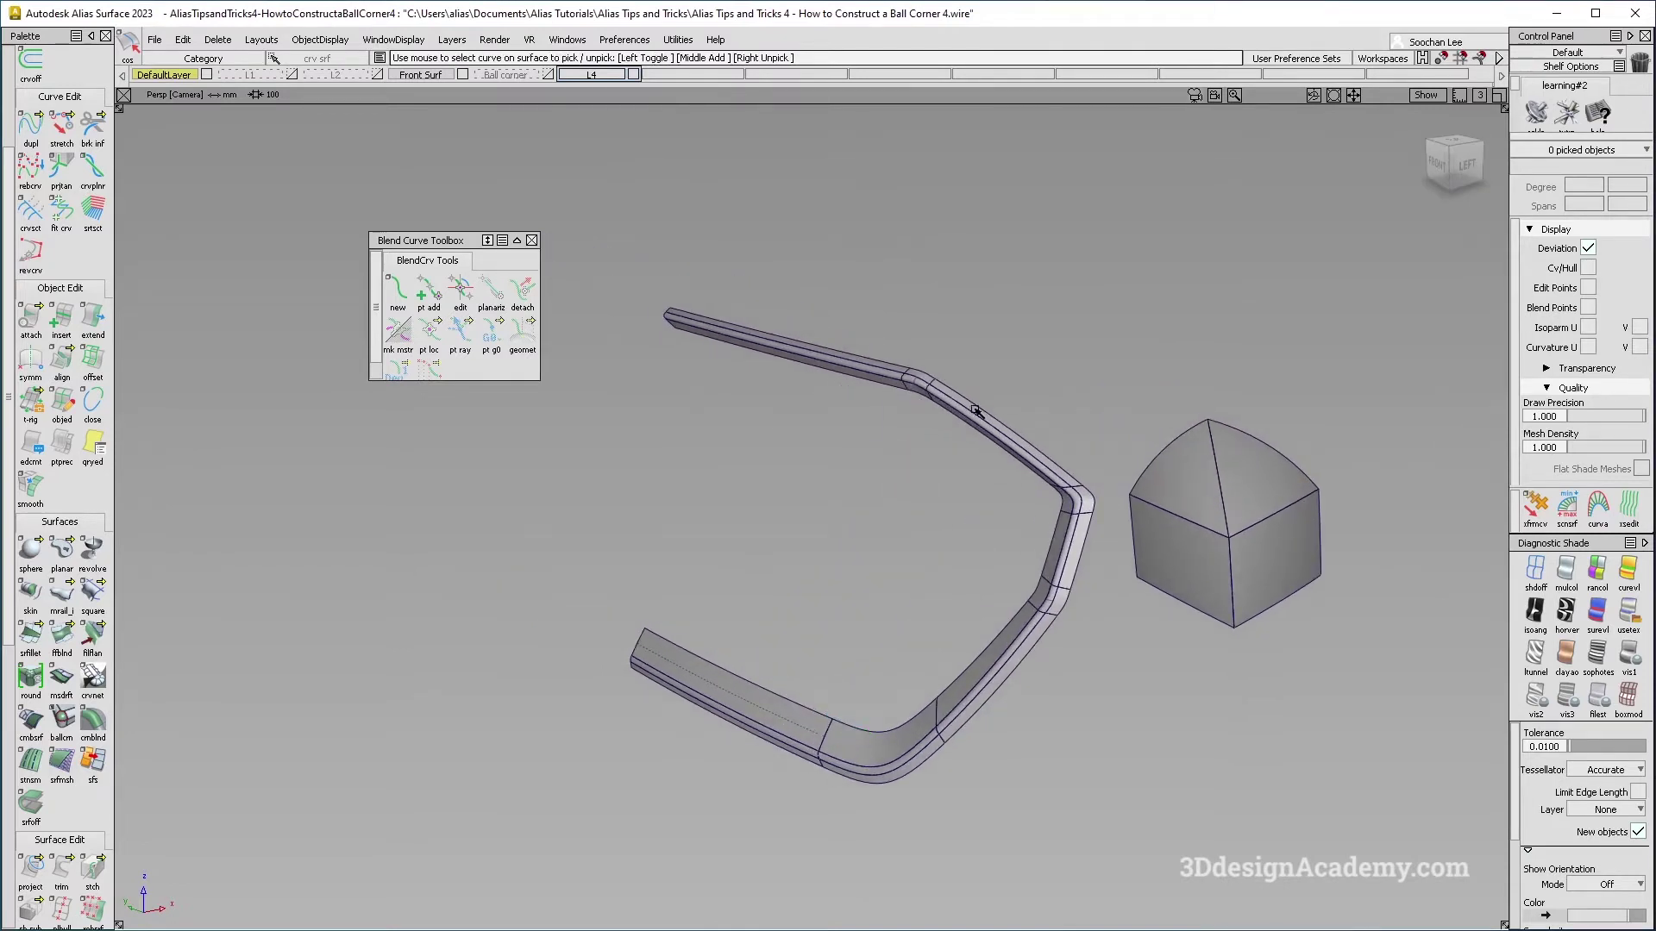
pyautogui.moveTo(998, 581)
pyautogui.keyDown('alt'); pyautogui.keyDown('shift'); pyautogui.mouseDown()
pyautogui.moveTo(975, 573)
pyautogui.moveTo(1027, 584)
pyautogui.moveTo(1013, 569)
pyautogui.mouseUp(); pyautogui.keyUp('shift'); pyautogui.keyUp('alt')
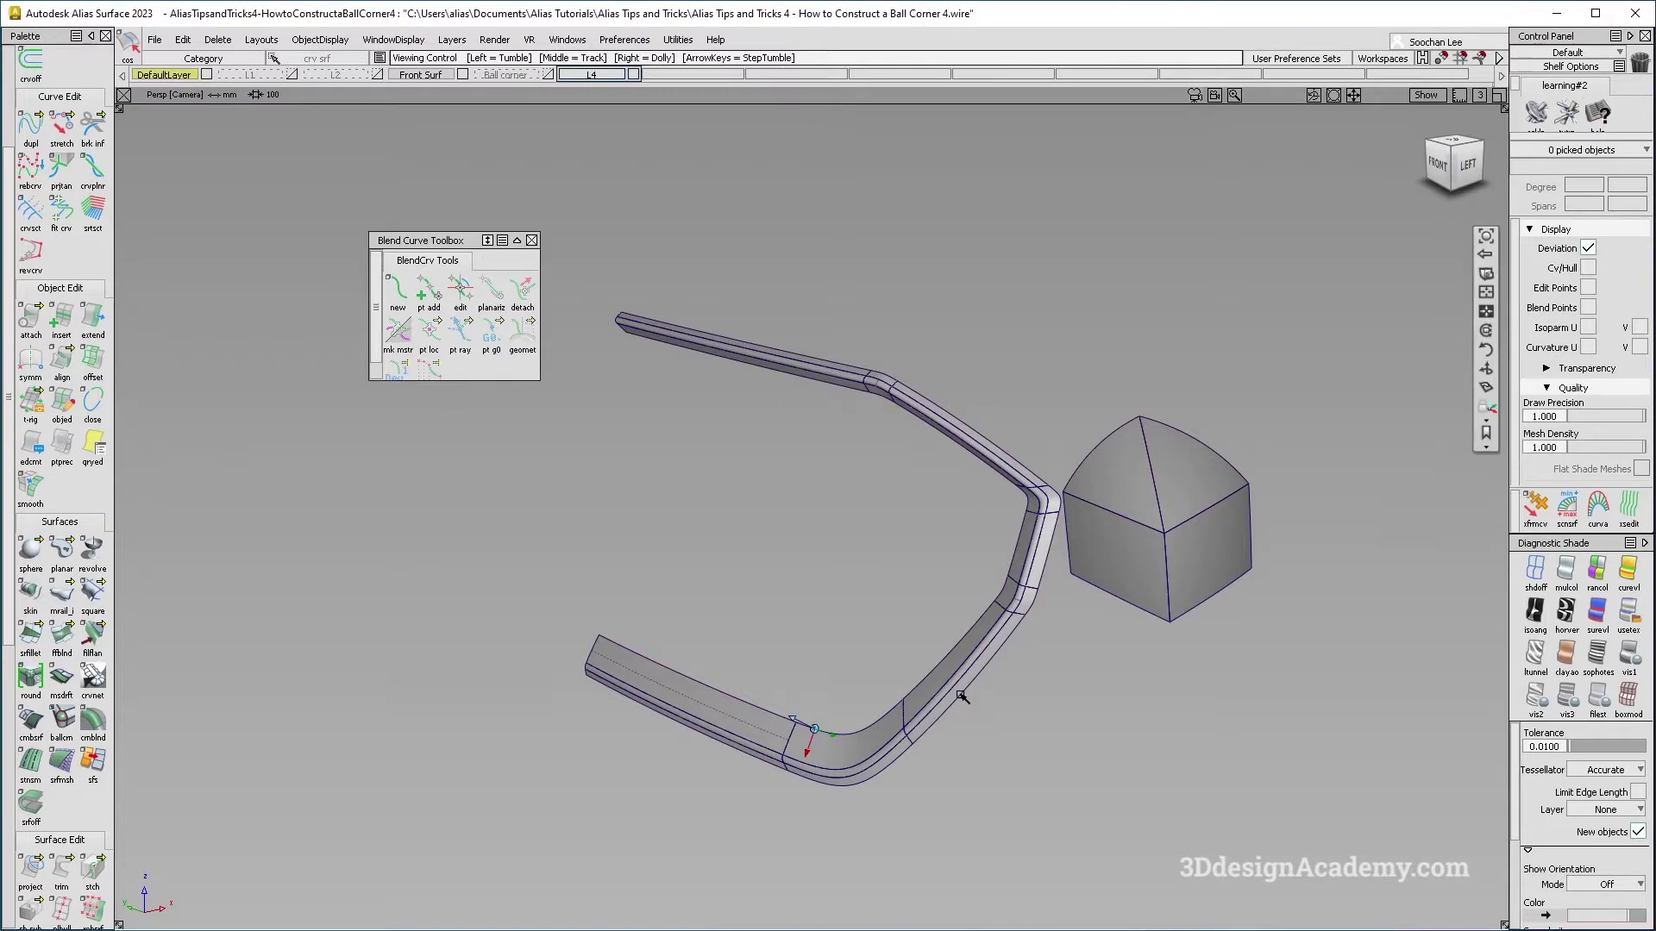
pyautogui.keyDown('alt'); pyautogui.keyDown('shift'); pyautogui.moveTo(957, 695); pyautogui.dragTo(1021, 611, button='right'); pyautogui.keyUp('shift'); pyautogui.keyUp('alt')
pyautogui.keyDown('alt'); pyautogui.keyDown('shift'); pyautogui.moveTo(916, 342); pyautogui.dragTo(813, 277); pyautogui.keyUp('shift'); pyautogui.keyUp('alt')
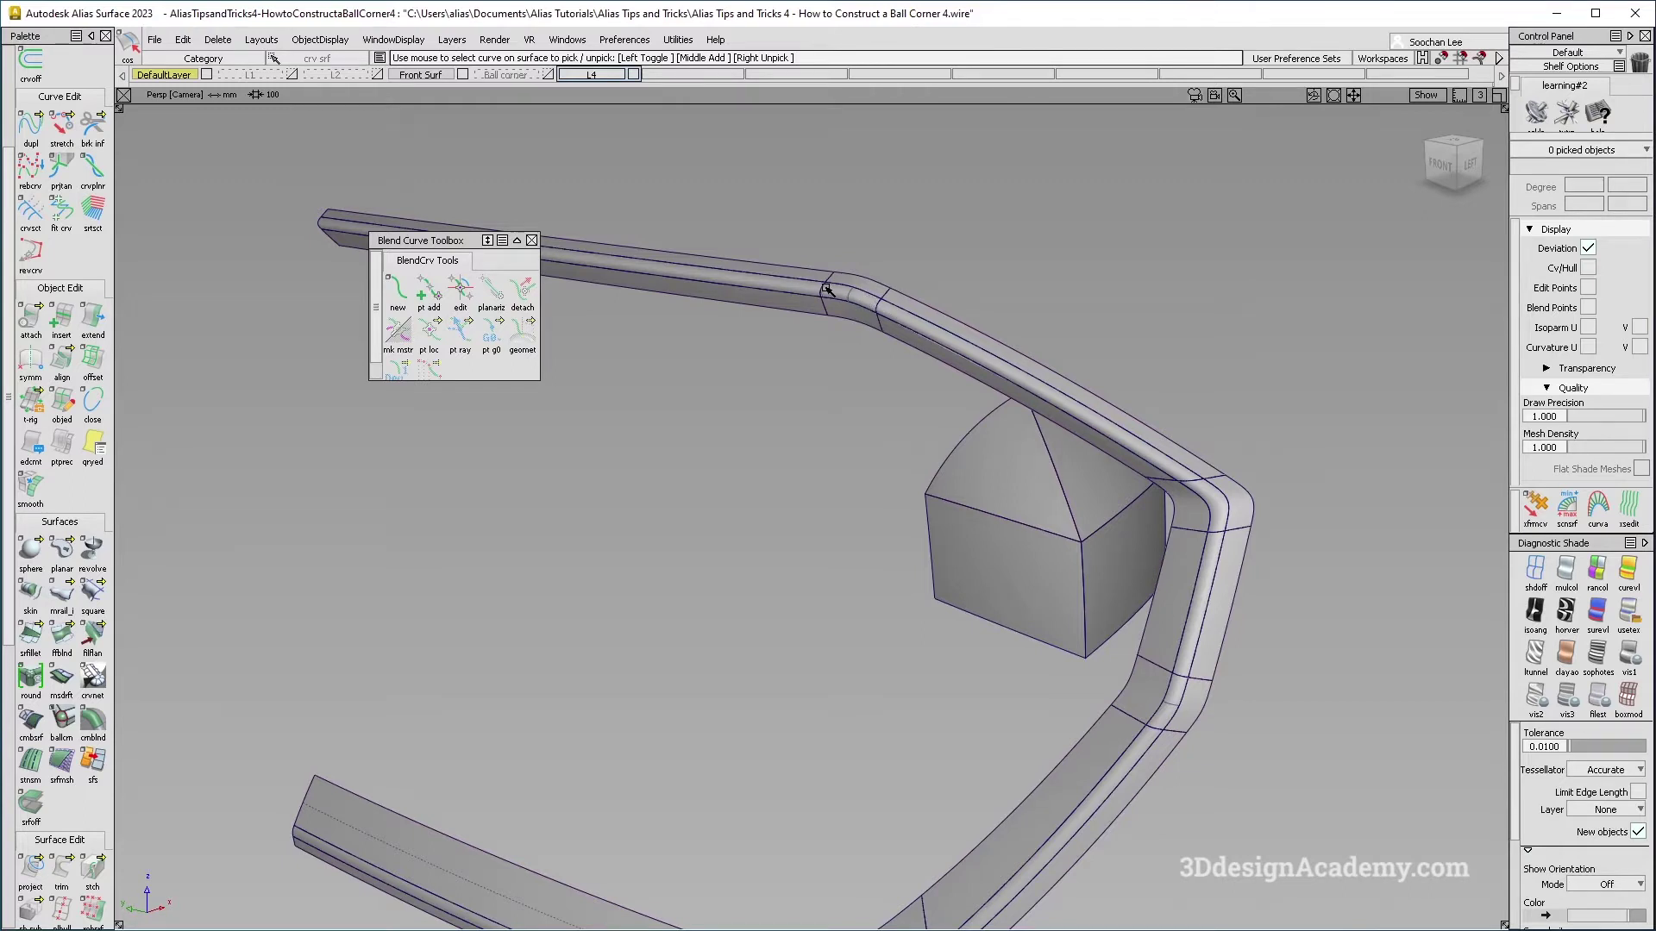
pyautogui.keyDown('alt'); pyautogui.keyDown('shift'); pyautogui.moveTo(1143, 681); pyautogui.dragTo(1074, 513, button='middle'); pyautogui.keyUp('shift'); pyautogui.keyUp('alt')
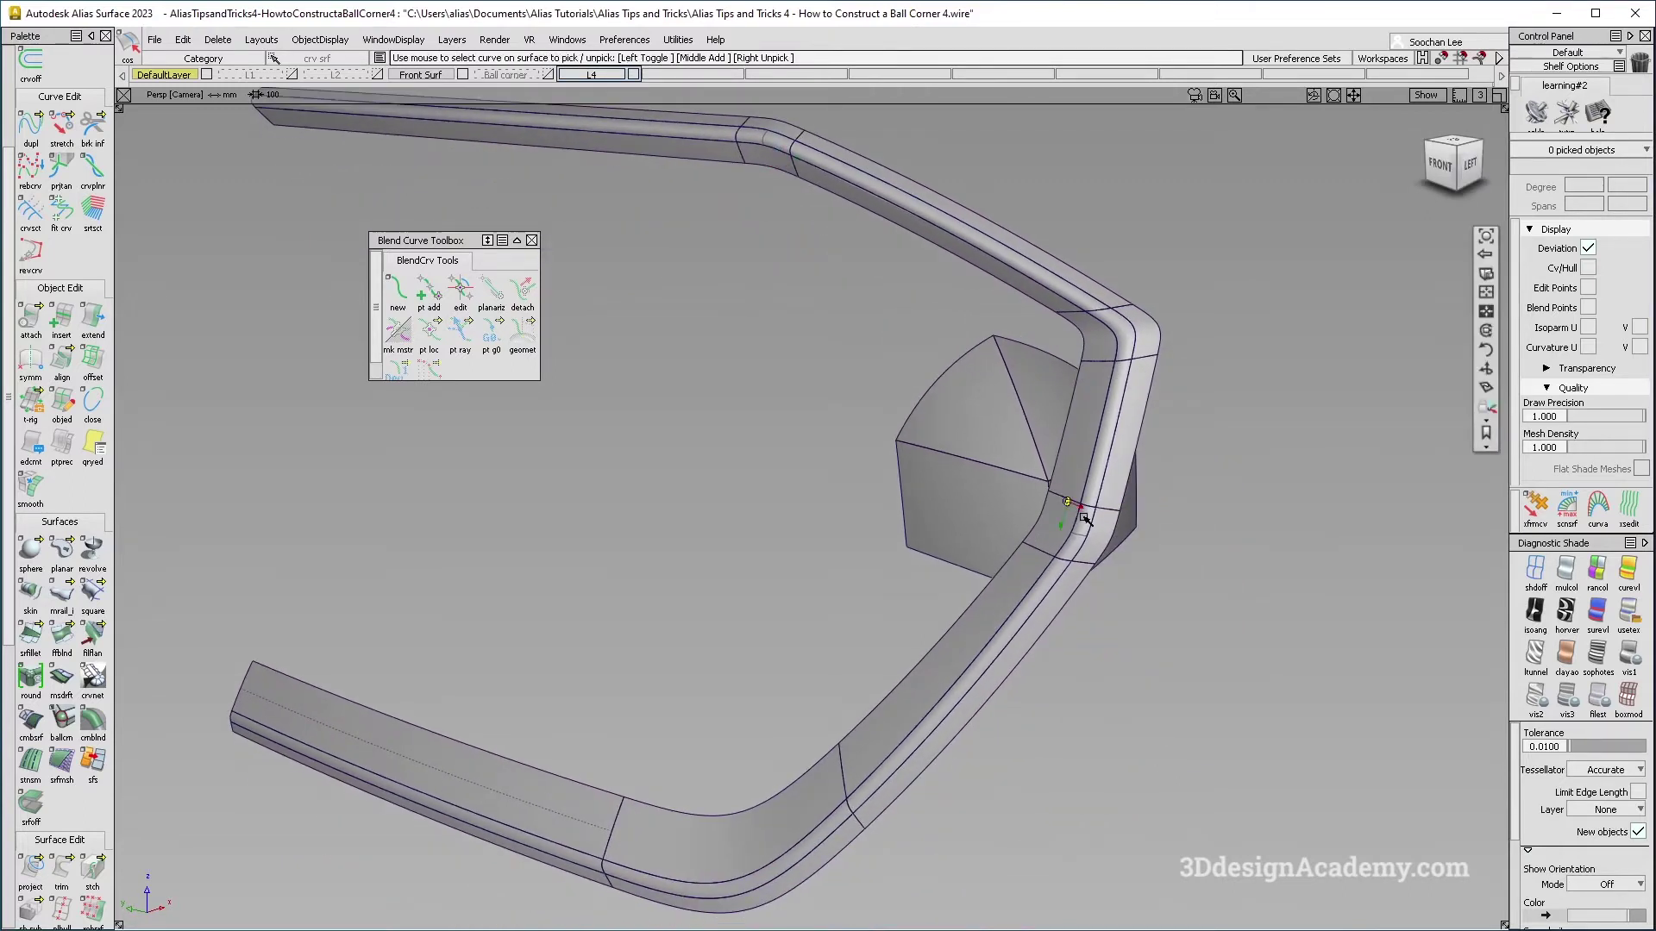
pyautogui.keyDown('alt'); pyautogui.keyDown('shift'); pyautogui.moveTo(1083, 517); pyautogui.dragTo(1026, 522, button='right'); pyautogui.keyUp('shift'); pyautogui.keyUp('alt')
pyautogui.keyDown('alt'); pyautogui.keyDown('shift'); pyautogui.moveTo(1078, 525); pyautogui.dragTo(1046, 529); pyautogui.keyUp('shift'); pyautogui.keyUp('alt')
pyautogui.keyDown('alt'); pyautogui.keyDown('shift'); pyautogui.moveTo(1069, 531); pyautogui.dragTo(917, 542, button='middle'); pyautogui.keyUp('shift'); pyautogui.keyUp('alt')
pyautogui.keyDown('alt'); pyautogui.keyDown('shift'); pyautogui.moveTo(918, 542); pyautogui.dragTo(914, 565); pyautogui.keyUp('shift'); pyautogui.keyUp('alt')
pyautogui.keyDown('ctrl'); pyautogui.keyDown('shift'); pyautogui.moveTo(718, 487); pyautogui.dragTo(543, 112); pyautogui.keyUp('shift'); pyautogui.keyUp('ctrl')
pyautogui.click(459, 78)
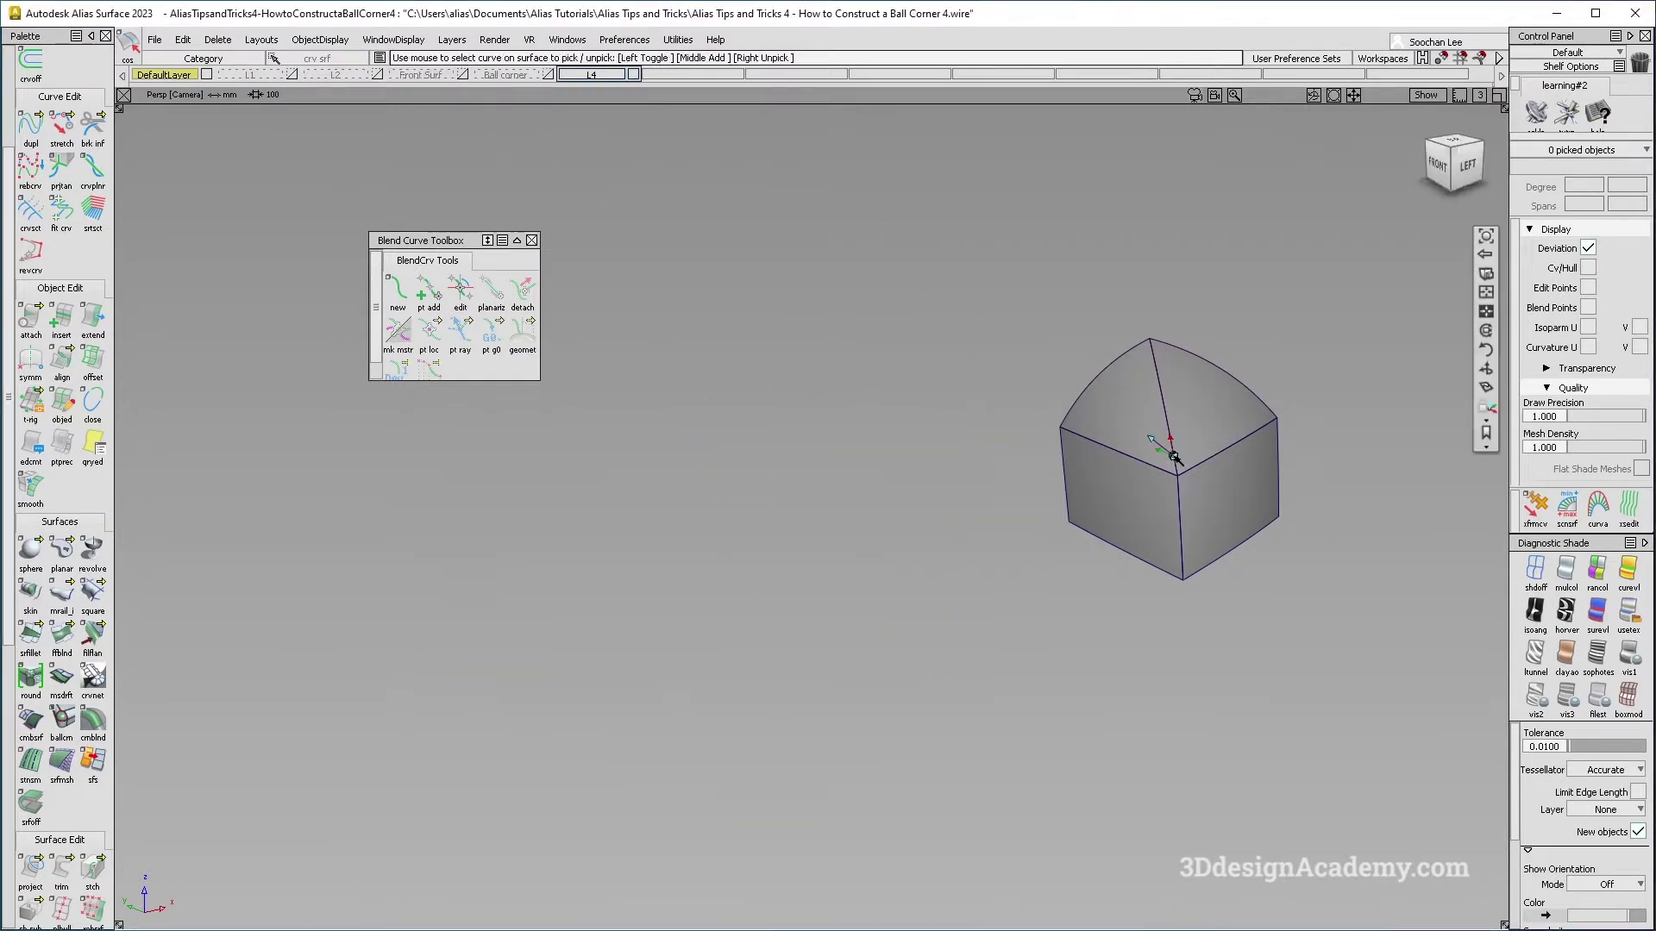
# Step: Set up a Surface Fillet with Chord construction, G2 Curvature section, chordal length 75 and form factor 1
pyautogui.scroll(5, 992, 431)
pyautogui.moveTo(868, 496)
pyautogui.keyDown('alt'); pyautogui.keyDown('shift'); pyautogui.mouseDown()
pyautogui.moveTo(935, 466)
pyautogui.moveTo(850, 506)
pyautogui.mouseUp(); pyautogui.keyUp('shift'); pyautogui.keyUp('alt')
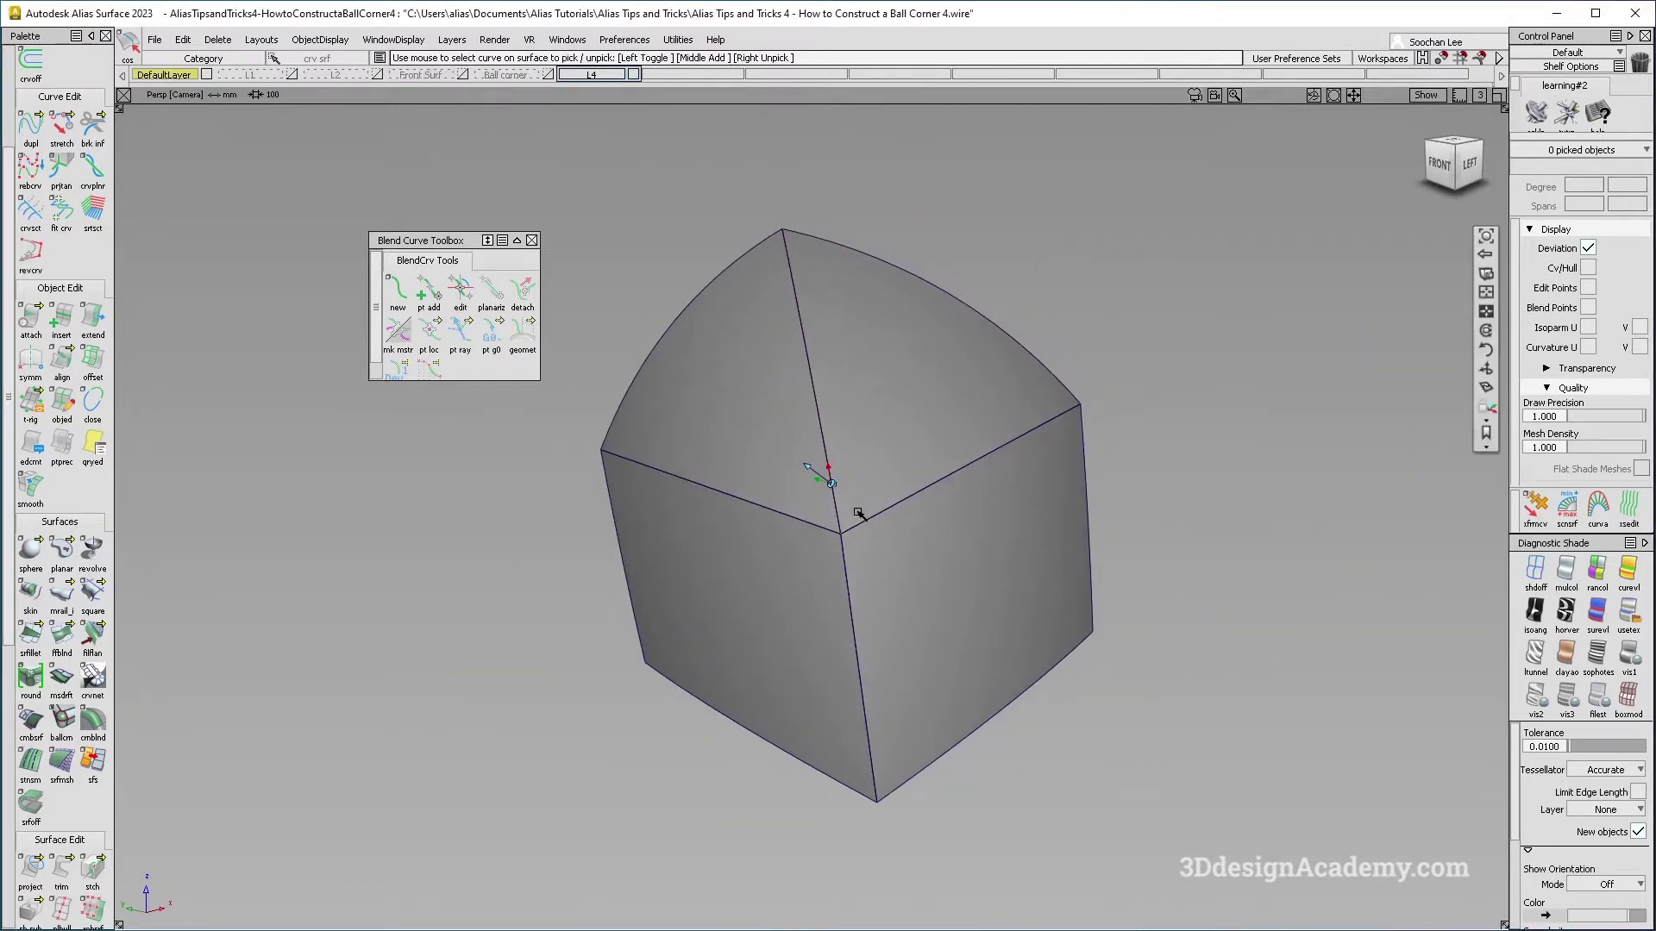
pyautogui.doubleClick(30, 637)
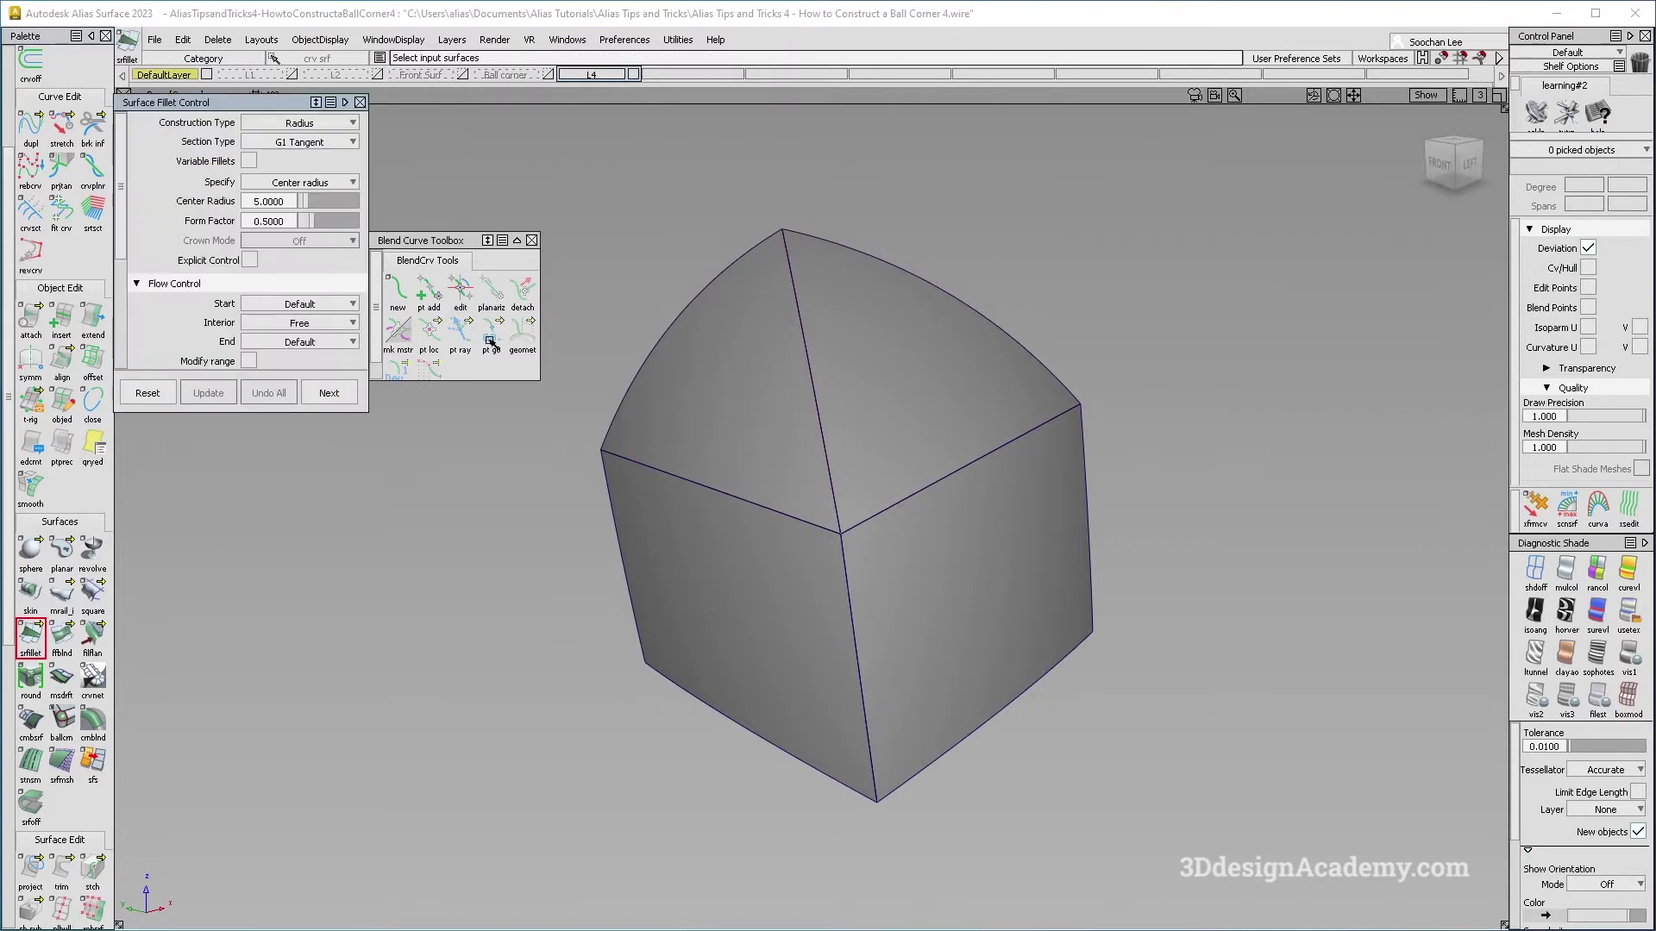
pyautogui.click(320, 149)
pyautogui.click(326, 142)
pyautogui.click(332, 226)
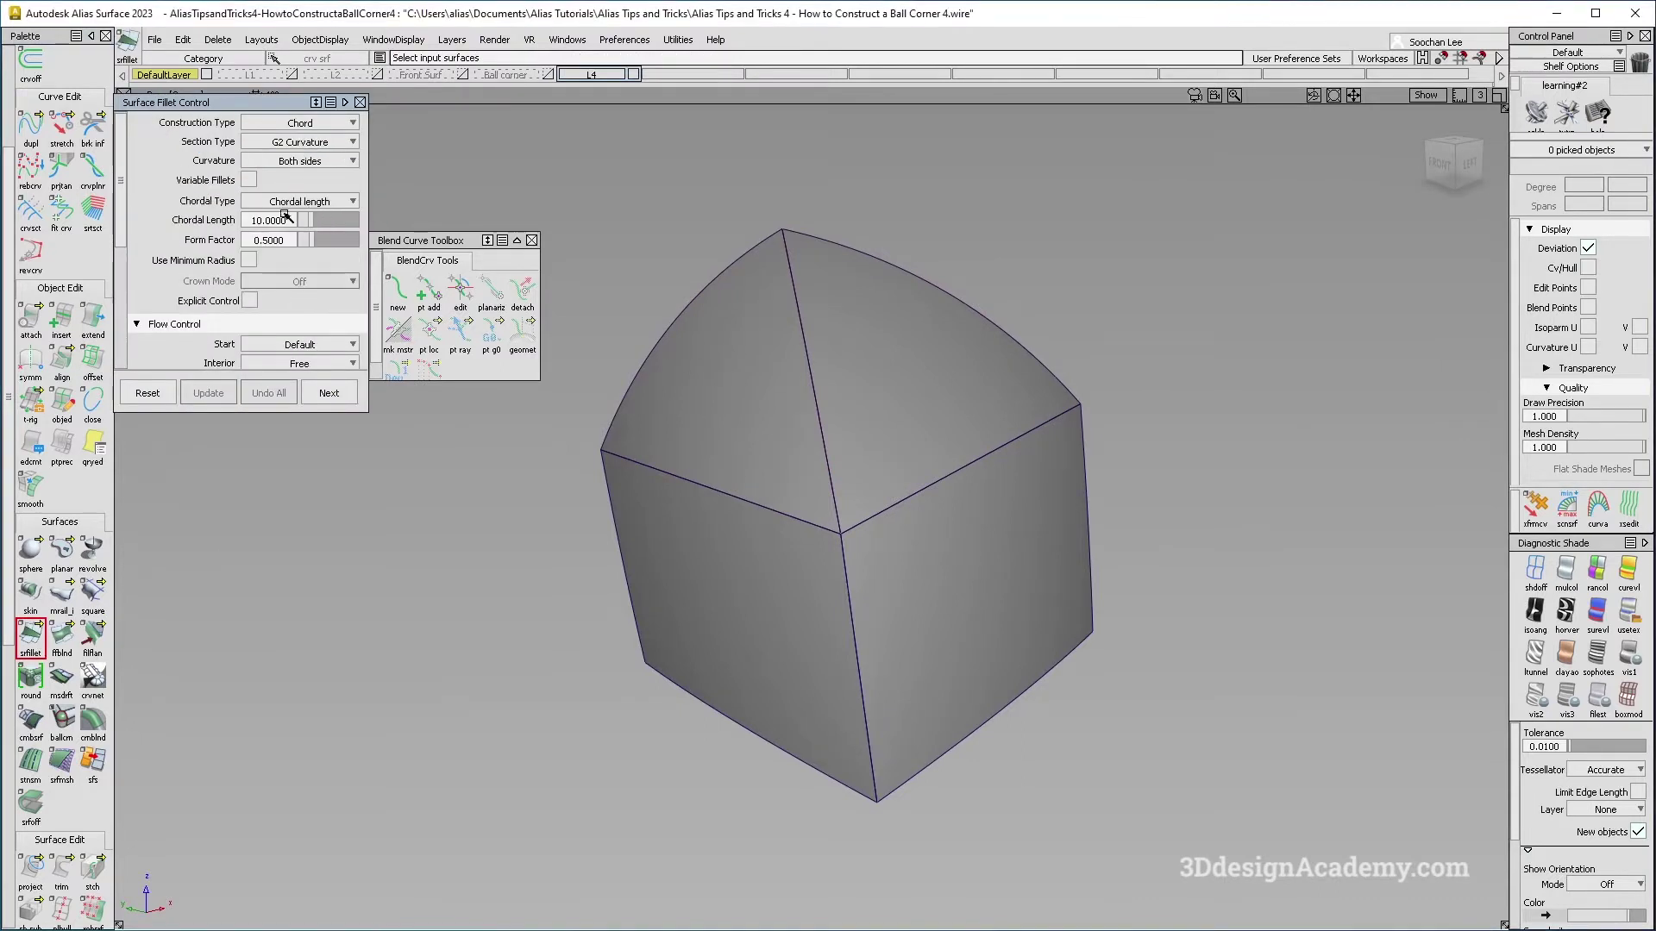
pyautogui.press('Return')
pyautogui.click(251, 241)
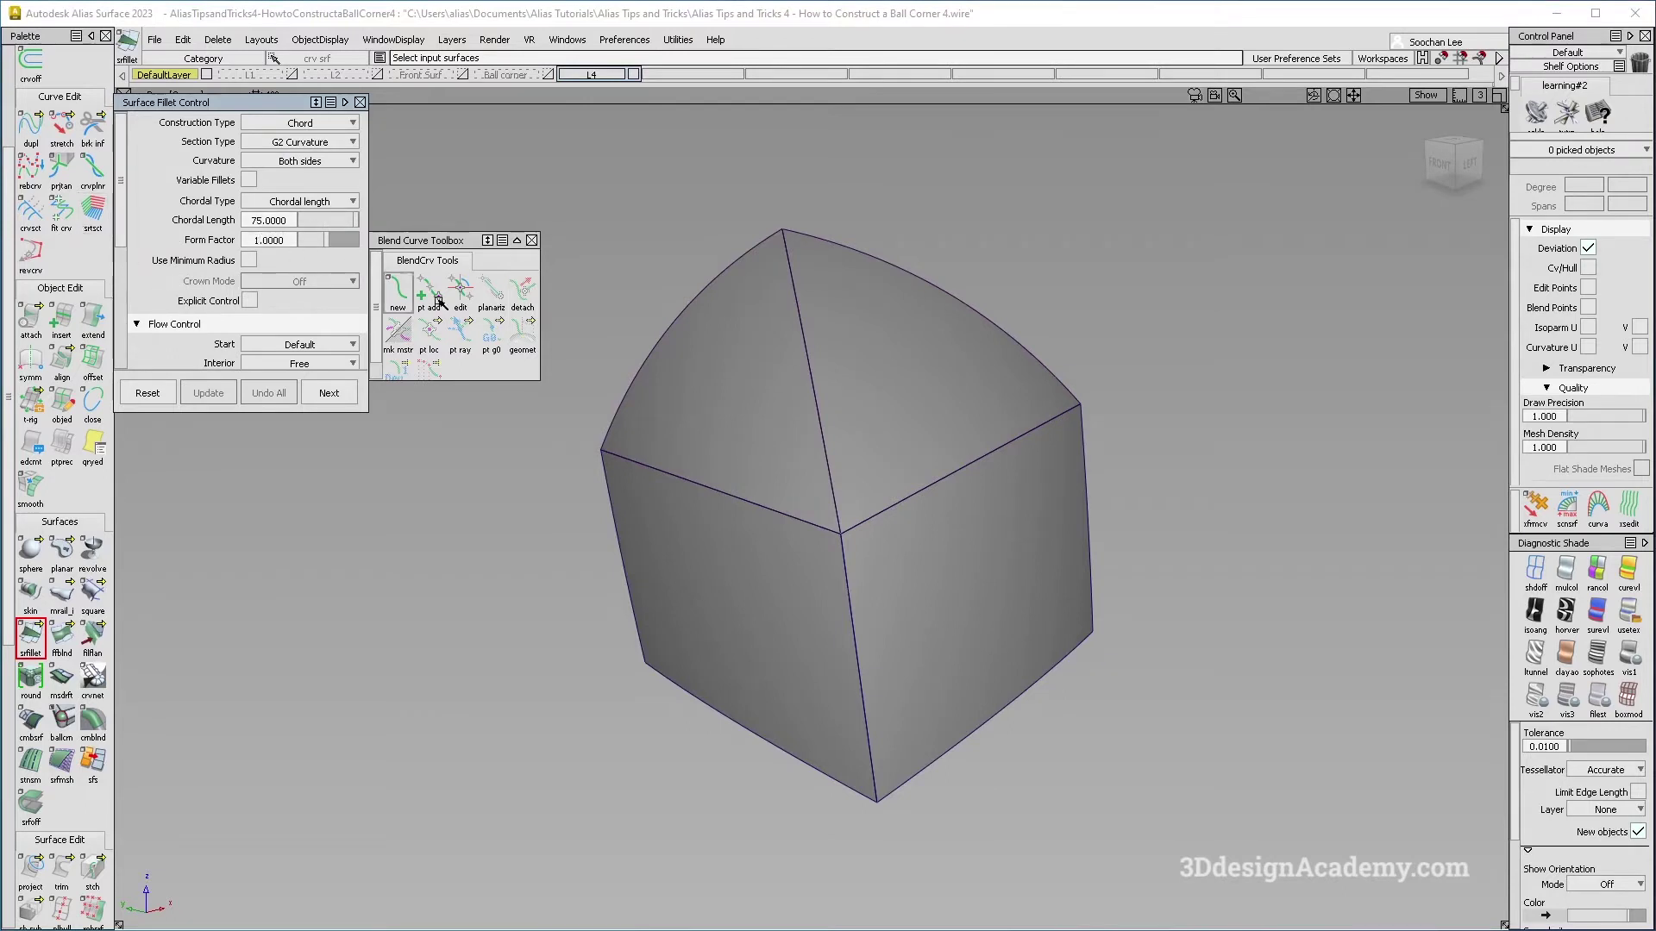
pyautogui.scroll(-2, 309, 245)
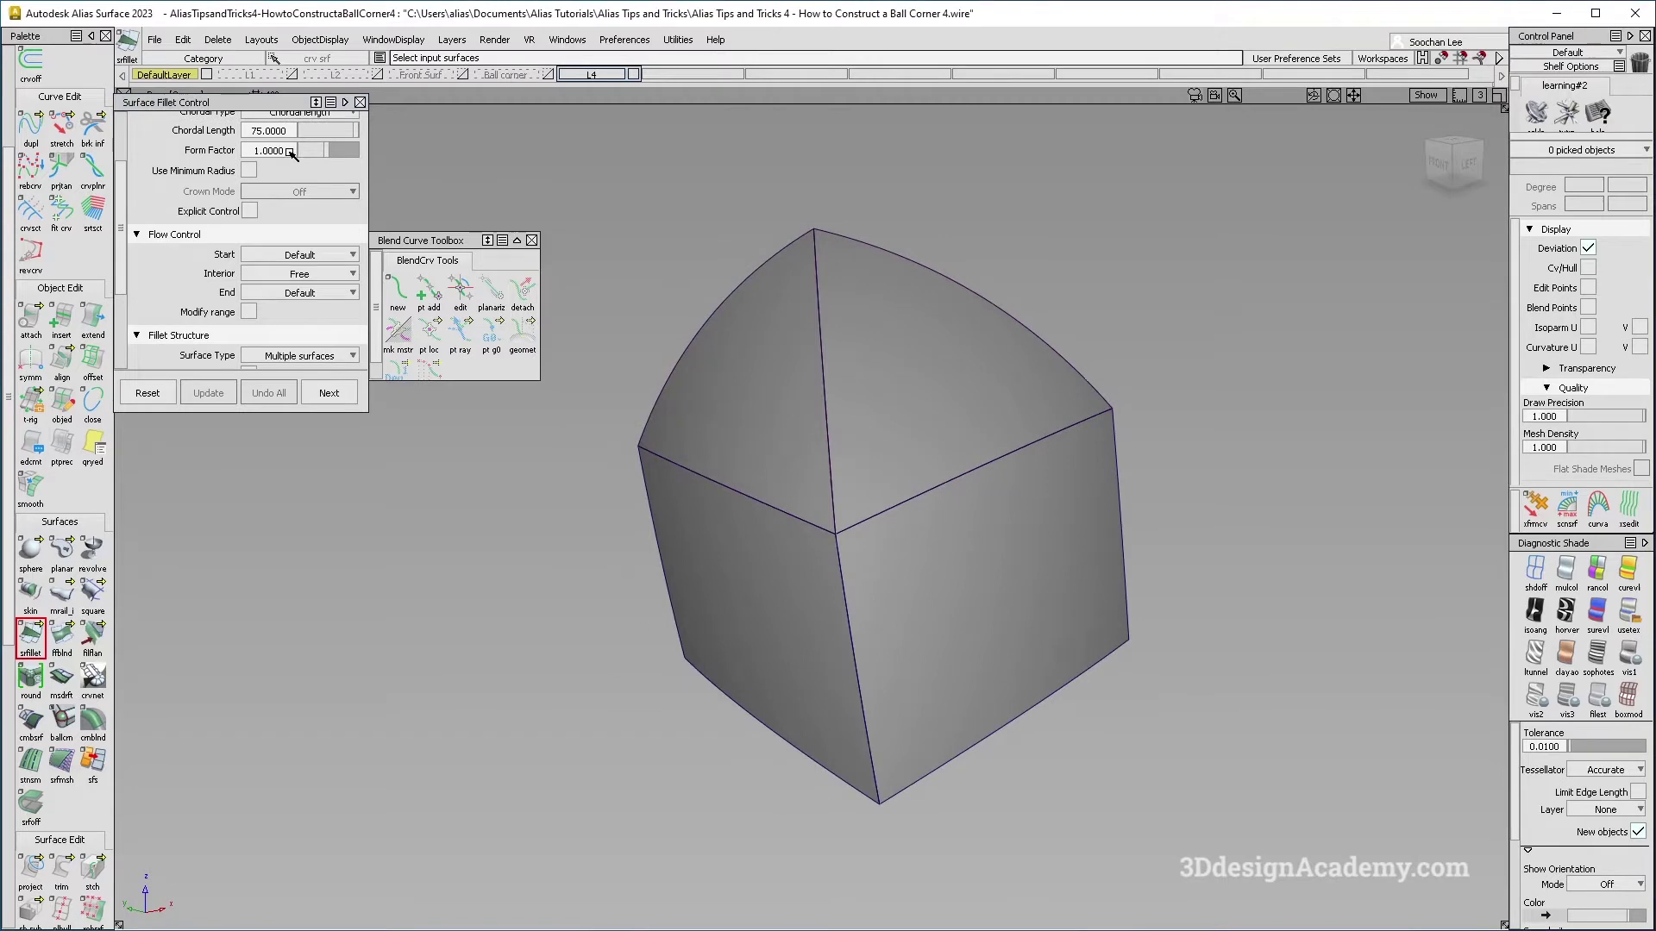
# Step: Fillet the vertical edge between the two side surfaces and set the flow at both ends to Edge align
pyautogui.keyDown('alt'); pyautogui.keyDown('shift'); pyautogui.moveTo(888, 658); pyautogui.dragTo(841, 651); pyautogui.keyUp('shift'); pyautogui.keyUp('alt')
pyautogui.click(814, 630)
pyautogui.click(897, 608)
pyautogui.keyDown('alt'); pyautogui.keyDown('shift'); pyautogui.moveTo(936, 585); pyautogui.dragTo(805, 561); pyautogui.keyUp('shift'); pyautogui.keyUp('alt')
pyautogui.click(821, 499)
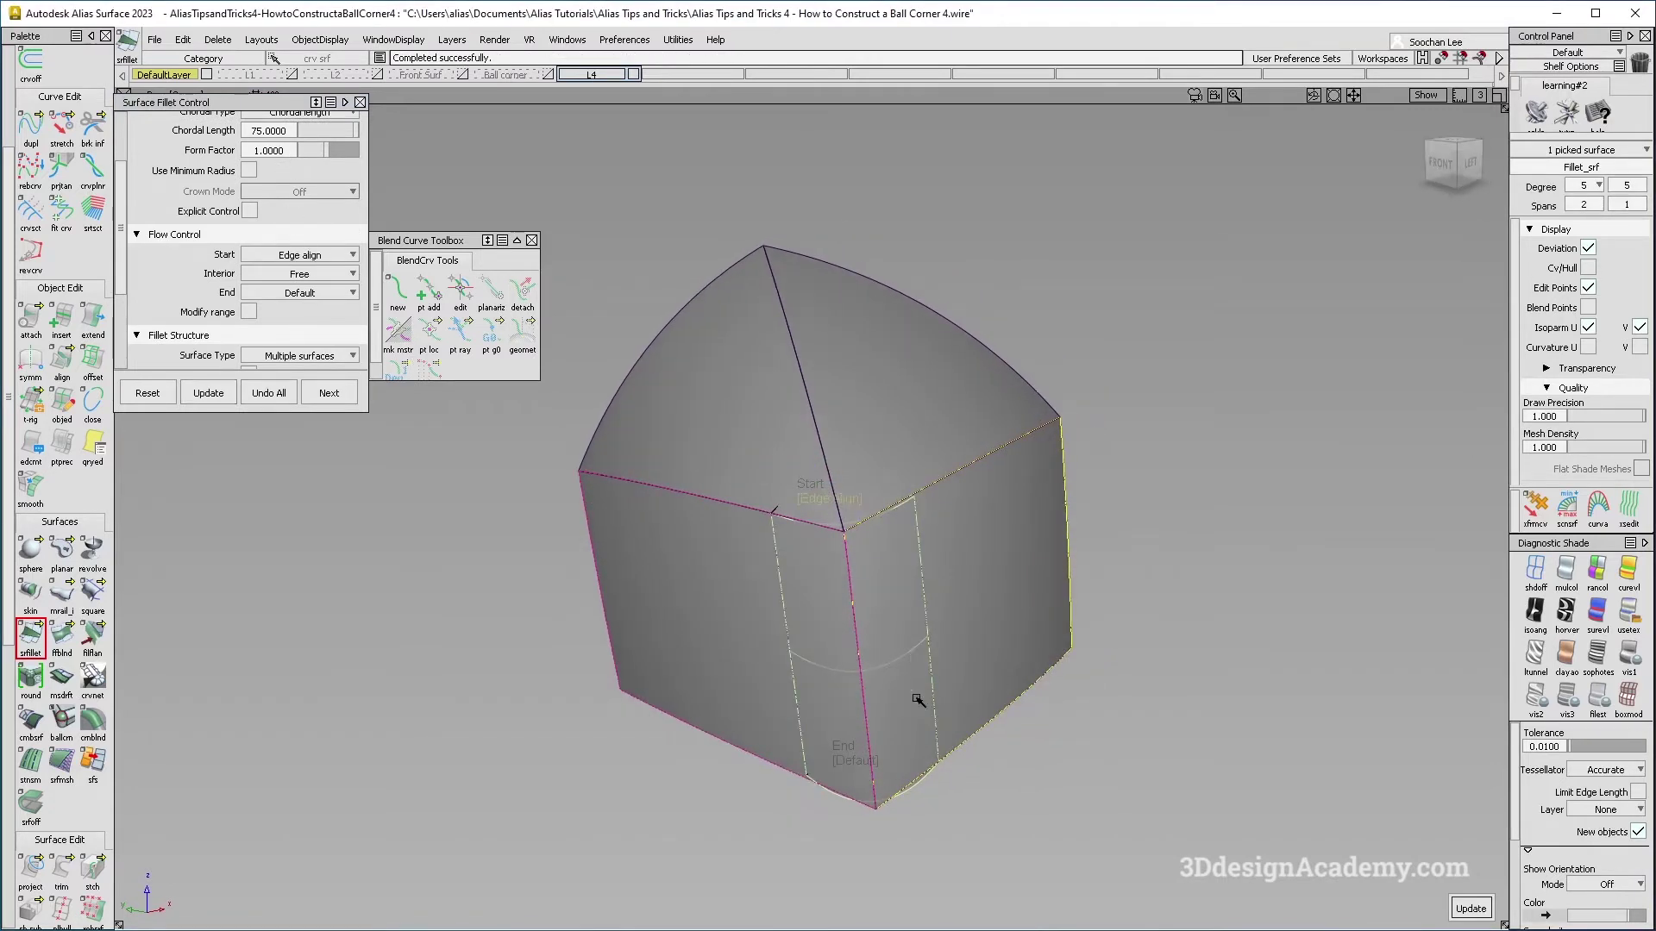
pyautogui.click(849, 759)
pyautogui.click(846, 755)
# Step: Fillet the edge between the two upper surfaces with chordal length 75 and both ends set to Edge align
pyautogui.keyDown('alt'); pyautogui.keyDown('shift'); pyautogui.moveTo(916, 700); pyautogui.dragTo(771, 386); pyautogui.keyUp('shift'); pyautogui.keyUp('alt')
pyautogui.click(771, 386)
pyautogui.click(930, 401)
pyautogui.keyDown('alt'); pyautogui.keyDown('shift'); pyautogui.moveTo(931, 402); pyautogui.dragTo(914, 428); pyautogui.keyUp('shift'); pyautogui.keyUp('alt')
pyautogui.press('space')
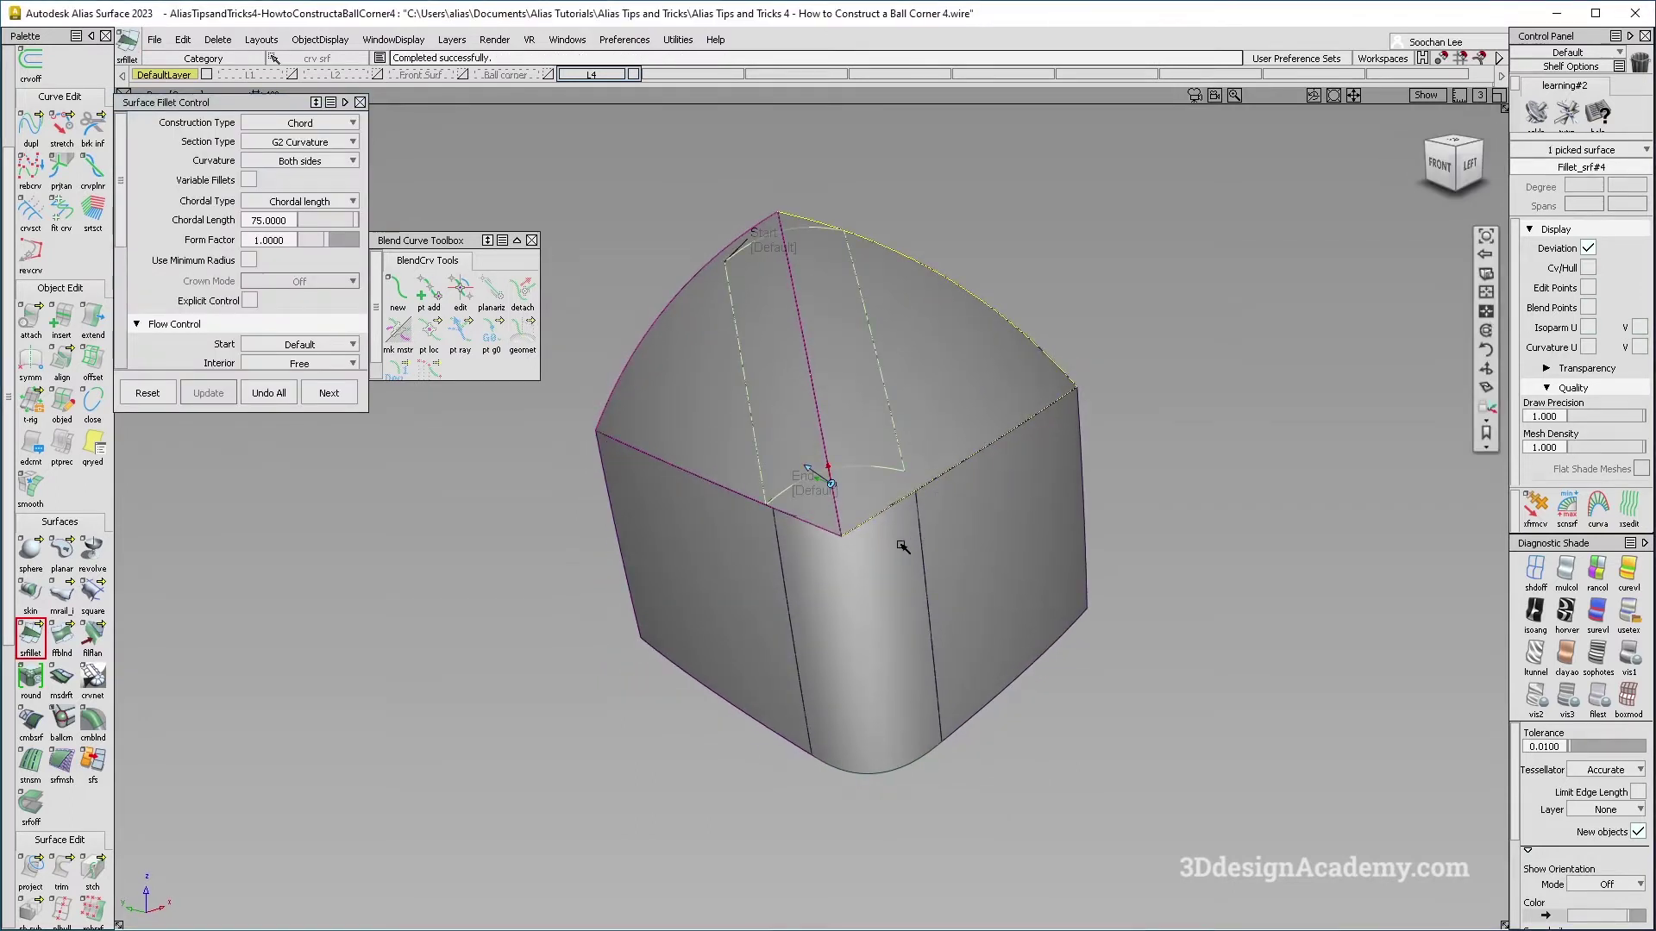
pyautogui.click(821, 498)
pyautogui.click(768, 244)
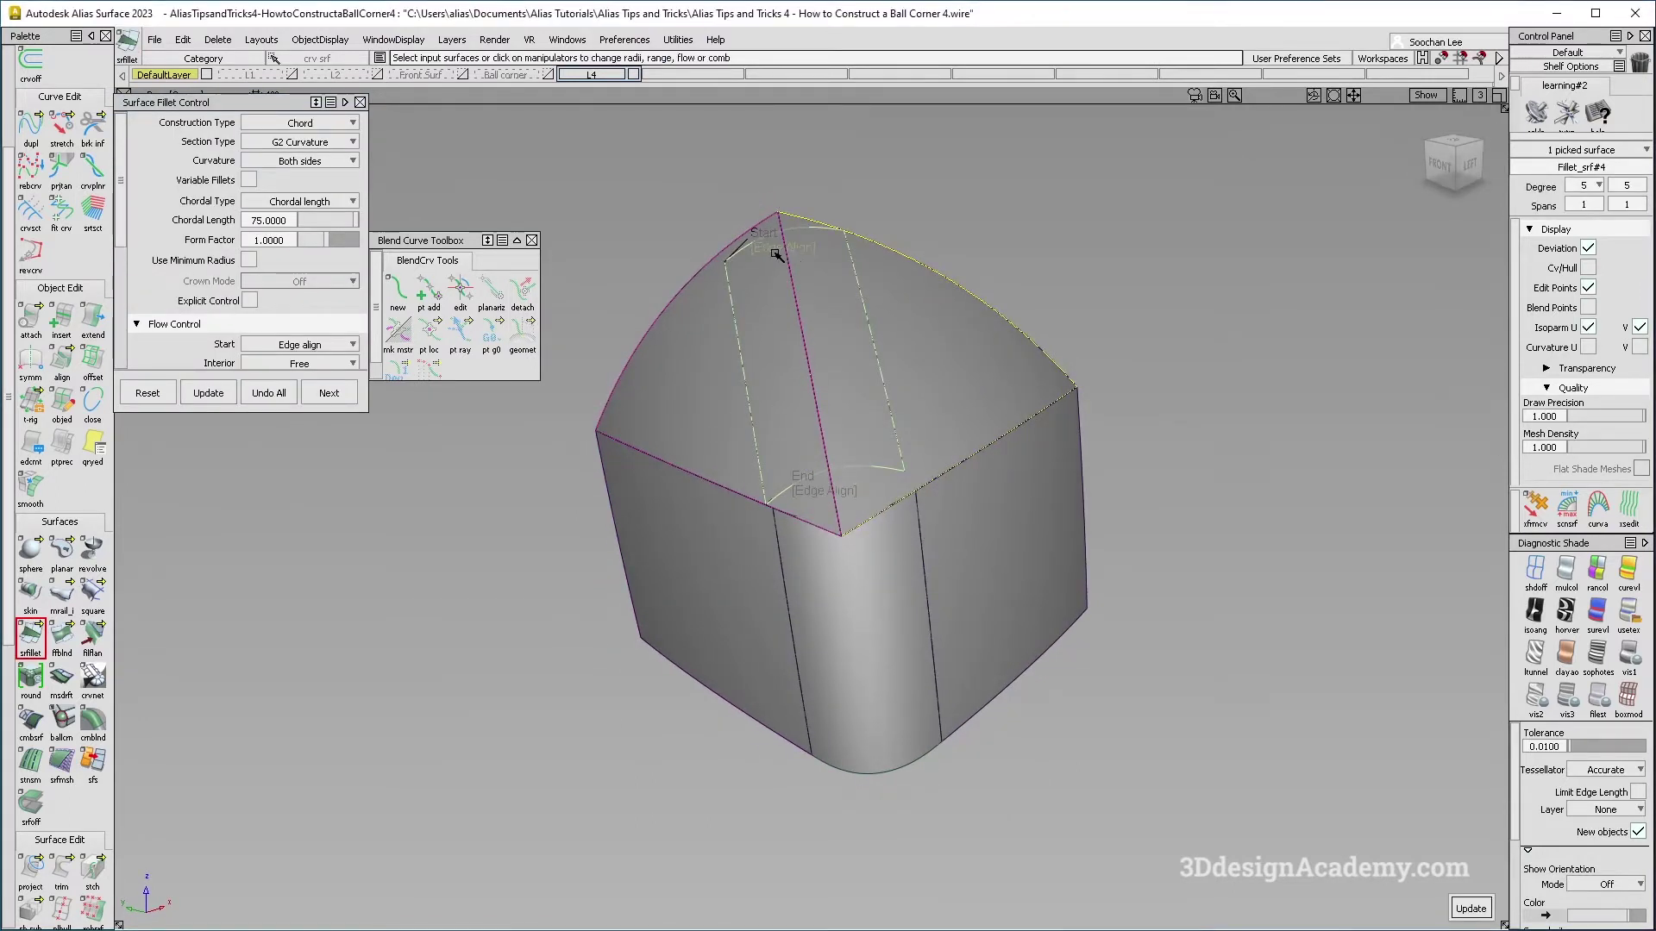
pyautogui.scroll(5, 872, 511)
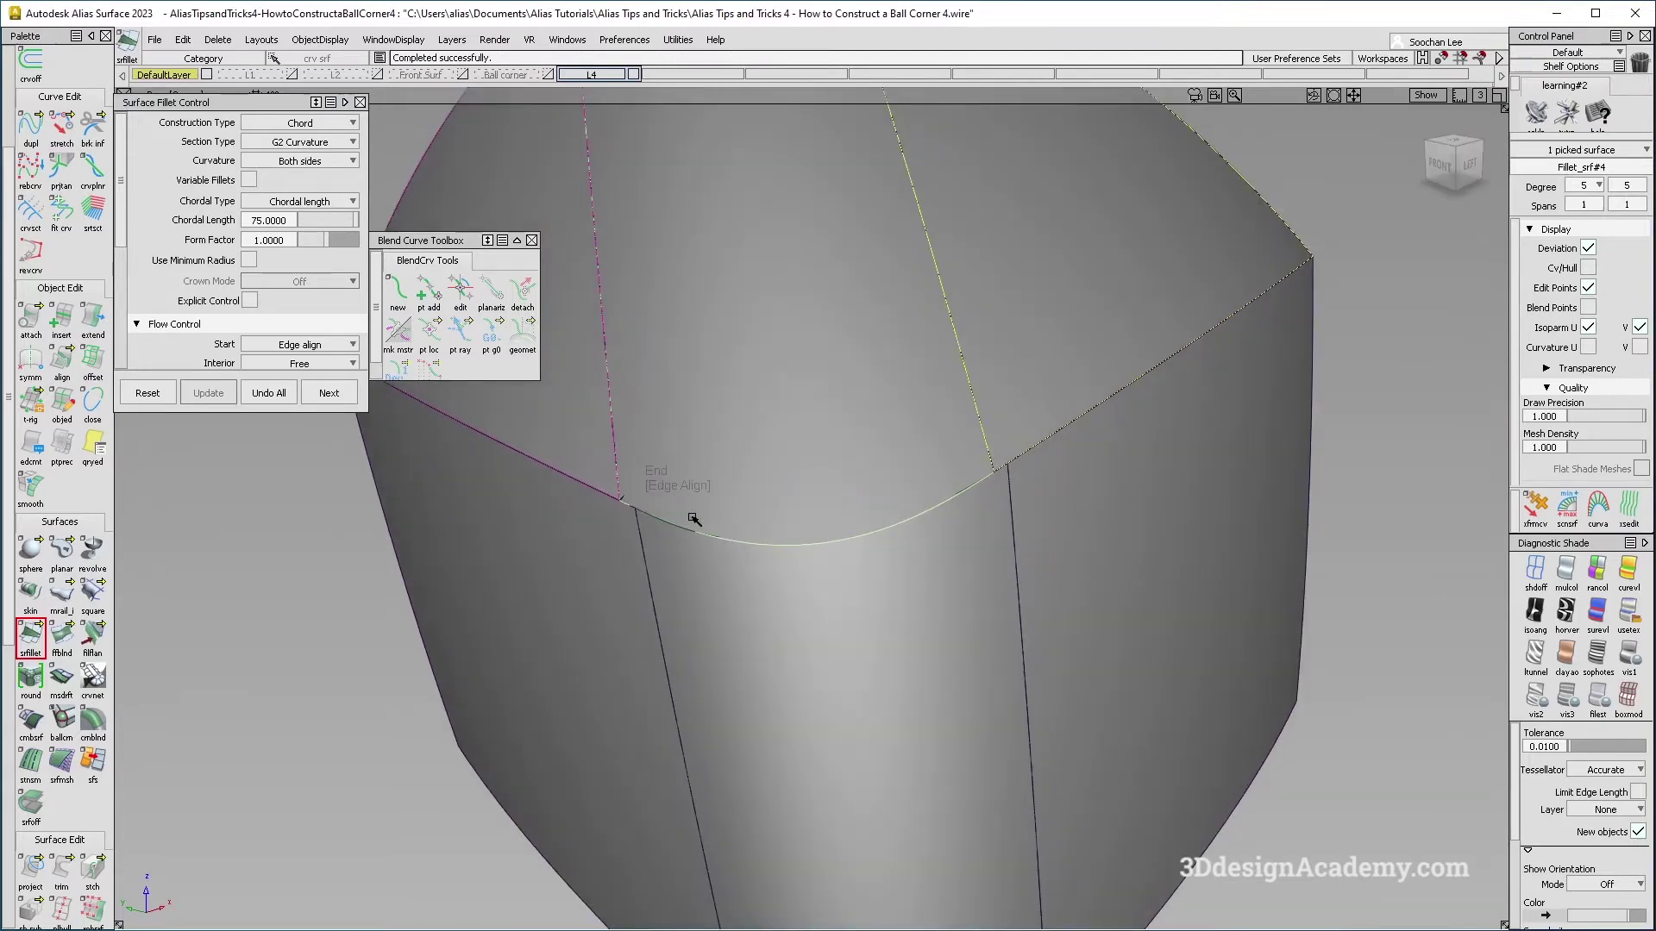
pyautogui.scroll(-5, 970, 509)
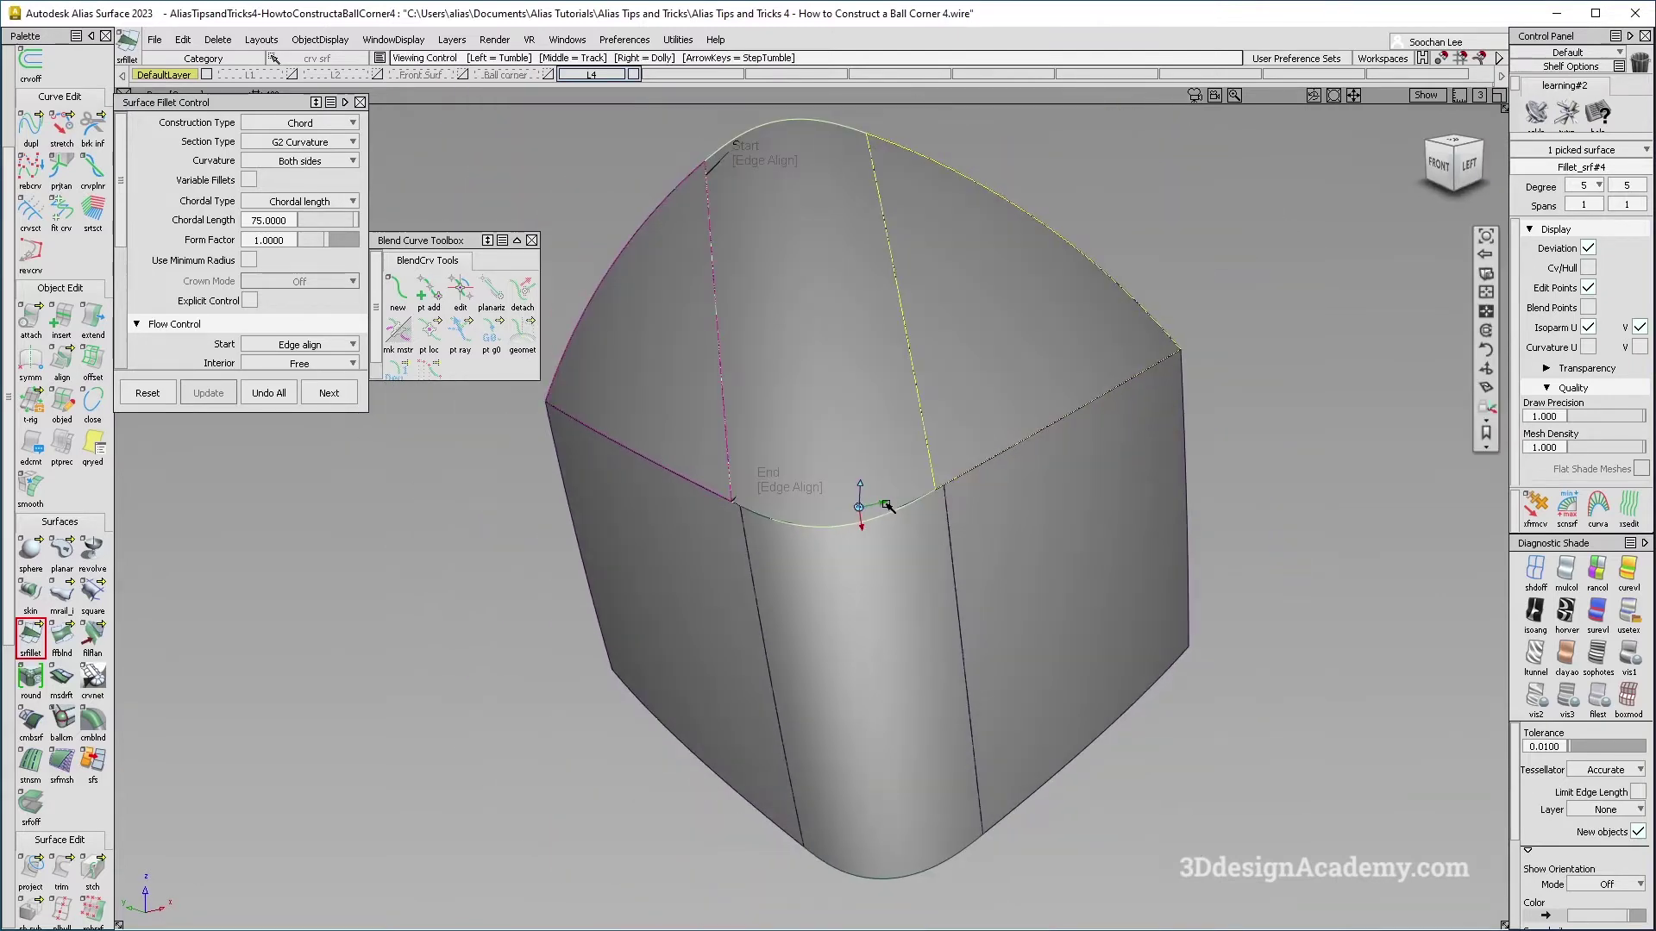
pyautogui.keyDown('alt'); pyautogui.keyDown('shift'); pyautogui.moveTo(880, 579); pyautogui.dragTo(927, 533); pyautogui.keyUp('shift'); pyautogui.keyUp('alt')
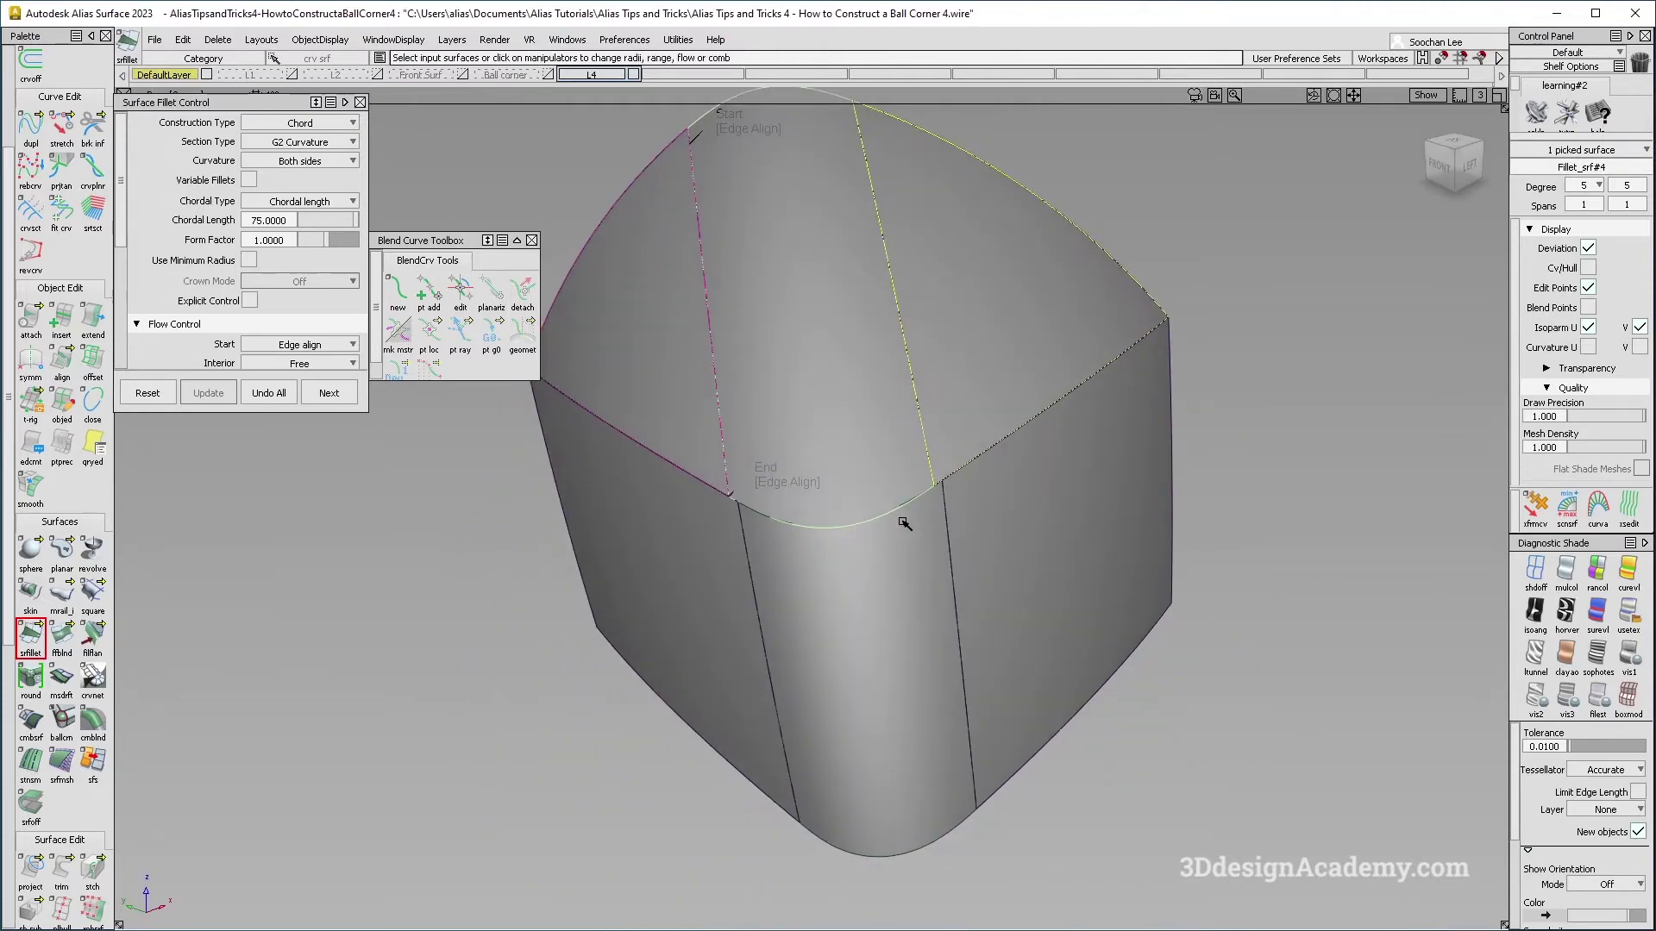
pyautogui.keyDown('alt'); pyautogui.keyDown('shift'); pyautogui.moveTo(916, 441); pyautogui.dragTo(846, 621); pyautogui.keyUp('shift'); pyautogui.keyUp('alt')
pyautogui.press('space')
# Step: Try to fillet the upper surface set to the side surface set with a chordal length of 50
pyautogui.click(293, 220)
pyautogui.click(294, 221)
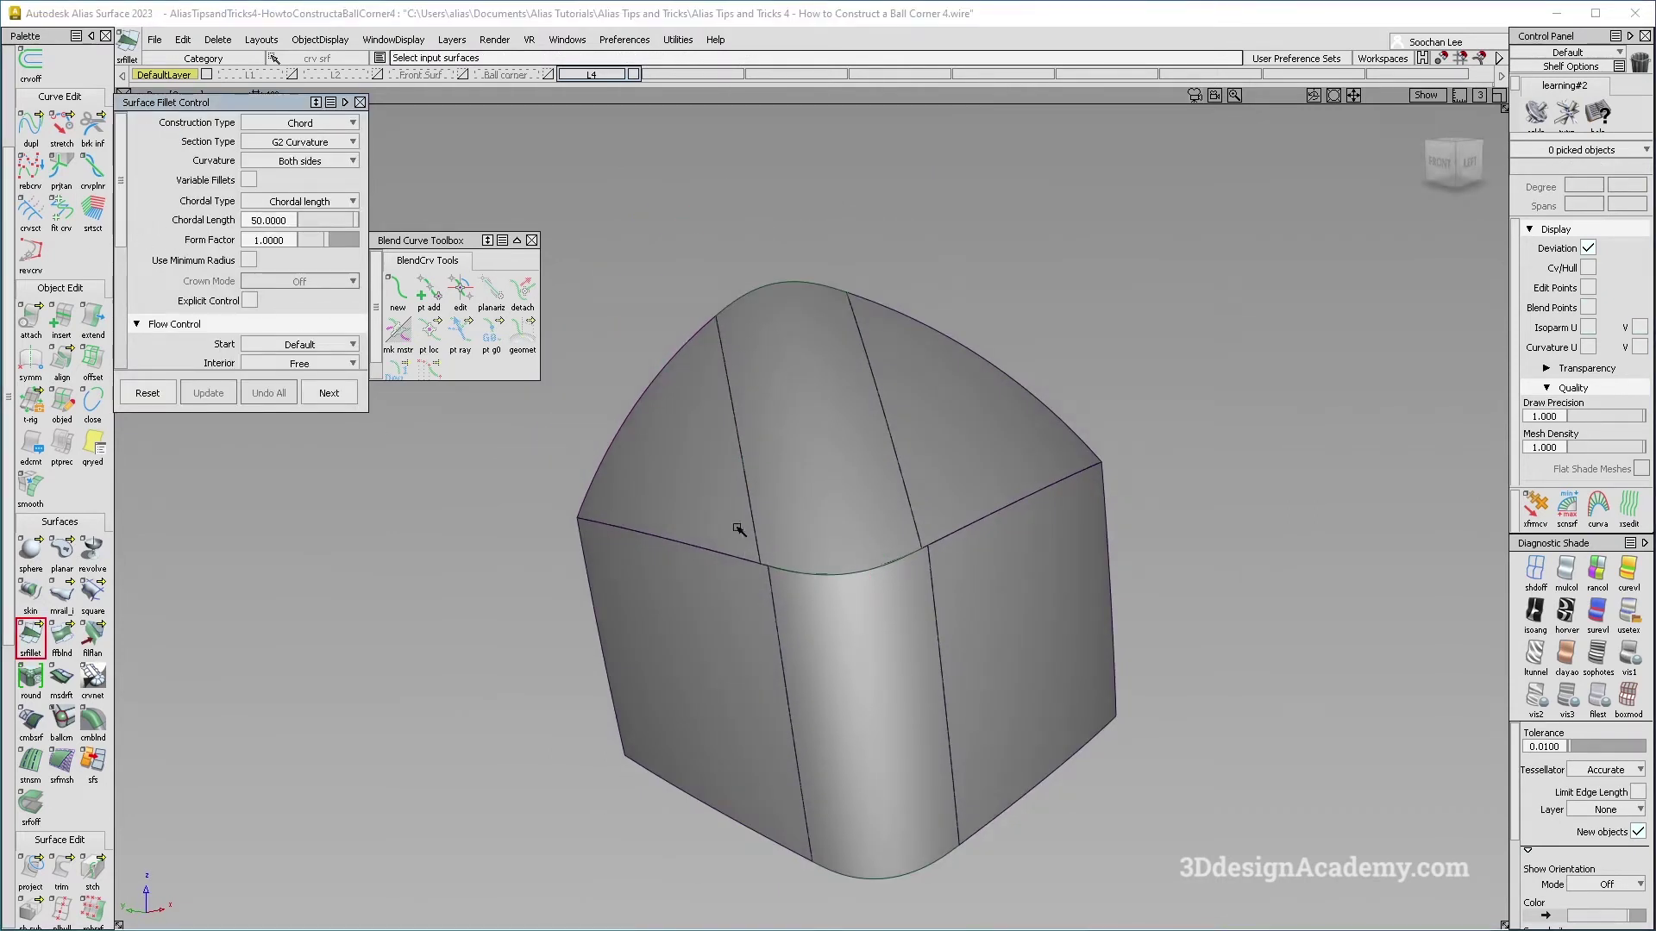
pyautogui.click(807, 512)
pyautogui.click(759, 577)
pyautogui.click(1031, 574)
pyautogui.keyDown('alt'); pyautogui.keyDown('shift'); pyautogui.moveTo(1031, 574); pyautogui.dragTo(1038, 587); pyautogui.keyUp('shift'); pyautogui.keyUp('alt')
pyautogui.press('space')
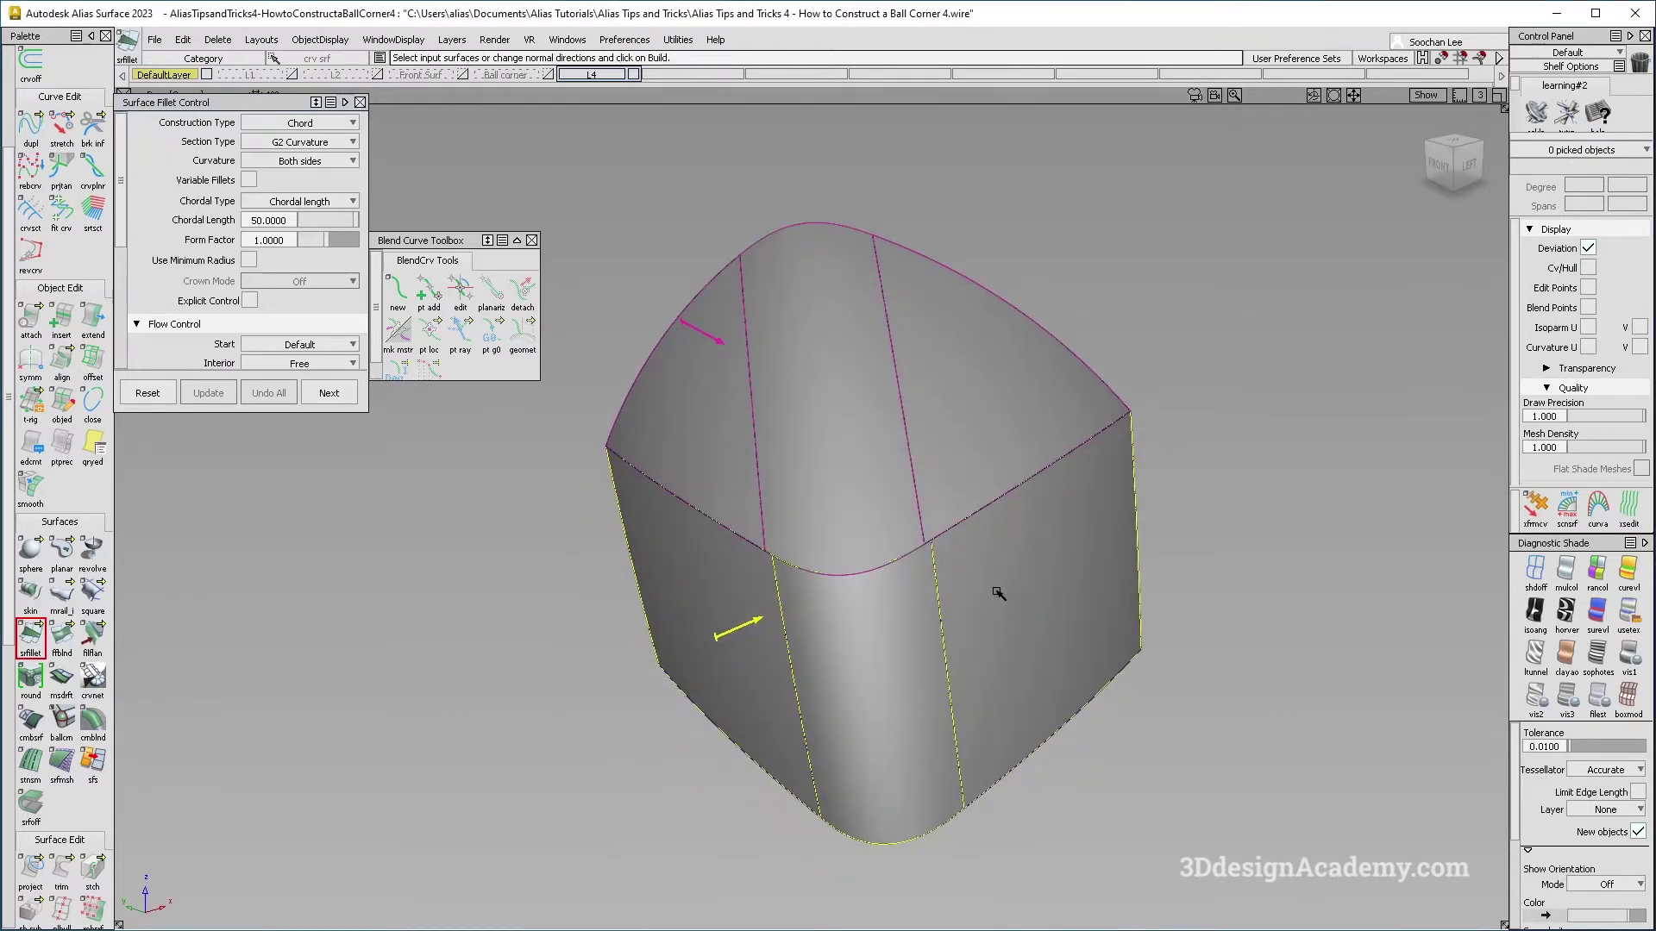
pyautogui.hotkey('alt', 'shift')
pyautogui.keyDown('alt'); pyautogui.keyDown('shift'); pyautogui.moveTo(911, 563); pyautogui.dragTo(883, 739); pyautogui.keyUp('shift'); pyautogui.keyUp('alt')
pyautogui.press('space')
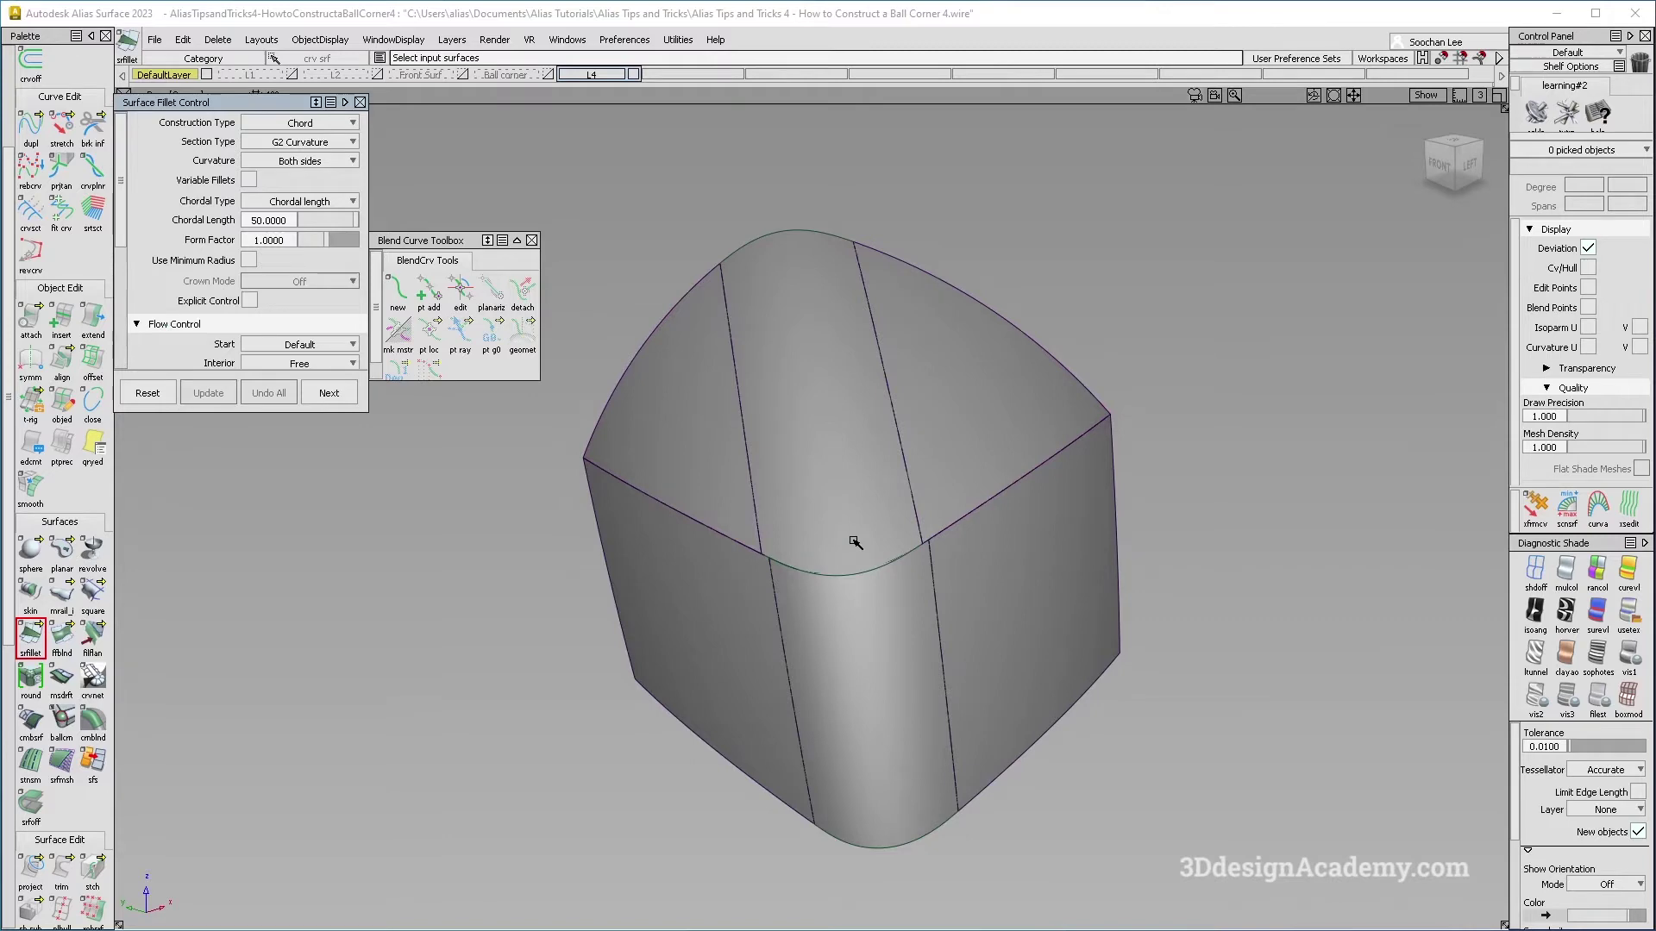
# Step: Examine how the edges of the upper and vertical fillets line up where they meet
pyautogui.moveTo(853, 541)
pyautogui.keyDown('alt'); pyautogui.keyDown('shift'); pyautogui.mouseDown()
pyautogui.moveTo(866, 558)
pyautogui.moveTo(828, 539)
pyautogui.mouseUp(); pyautogui.keyUp('shift'); pyautogui.keyUp('alt')
pyautogui.keyDown('alt'); pyautogui.keyDown('shift'); pyautogui.moveTo(828, 539); pyautogui.dragTo(810, 436, button='right'); pyautogui.keyUp('shift'); pyautogui.keyUp('alt')
pyautogui.keyDown('alt'); pyautogui.keyDown('shift'); pyautogui.moveTo(810, 437); pyautogui.dragTo(985, 495); pyautogui.keyUp('shift'); pyautogui.keyUp('alt')
pyautogui.click(987, 498)
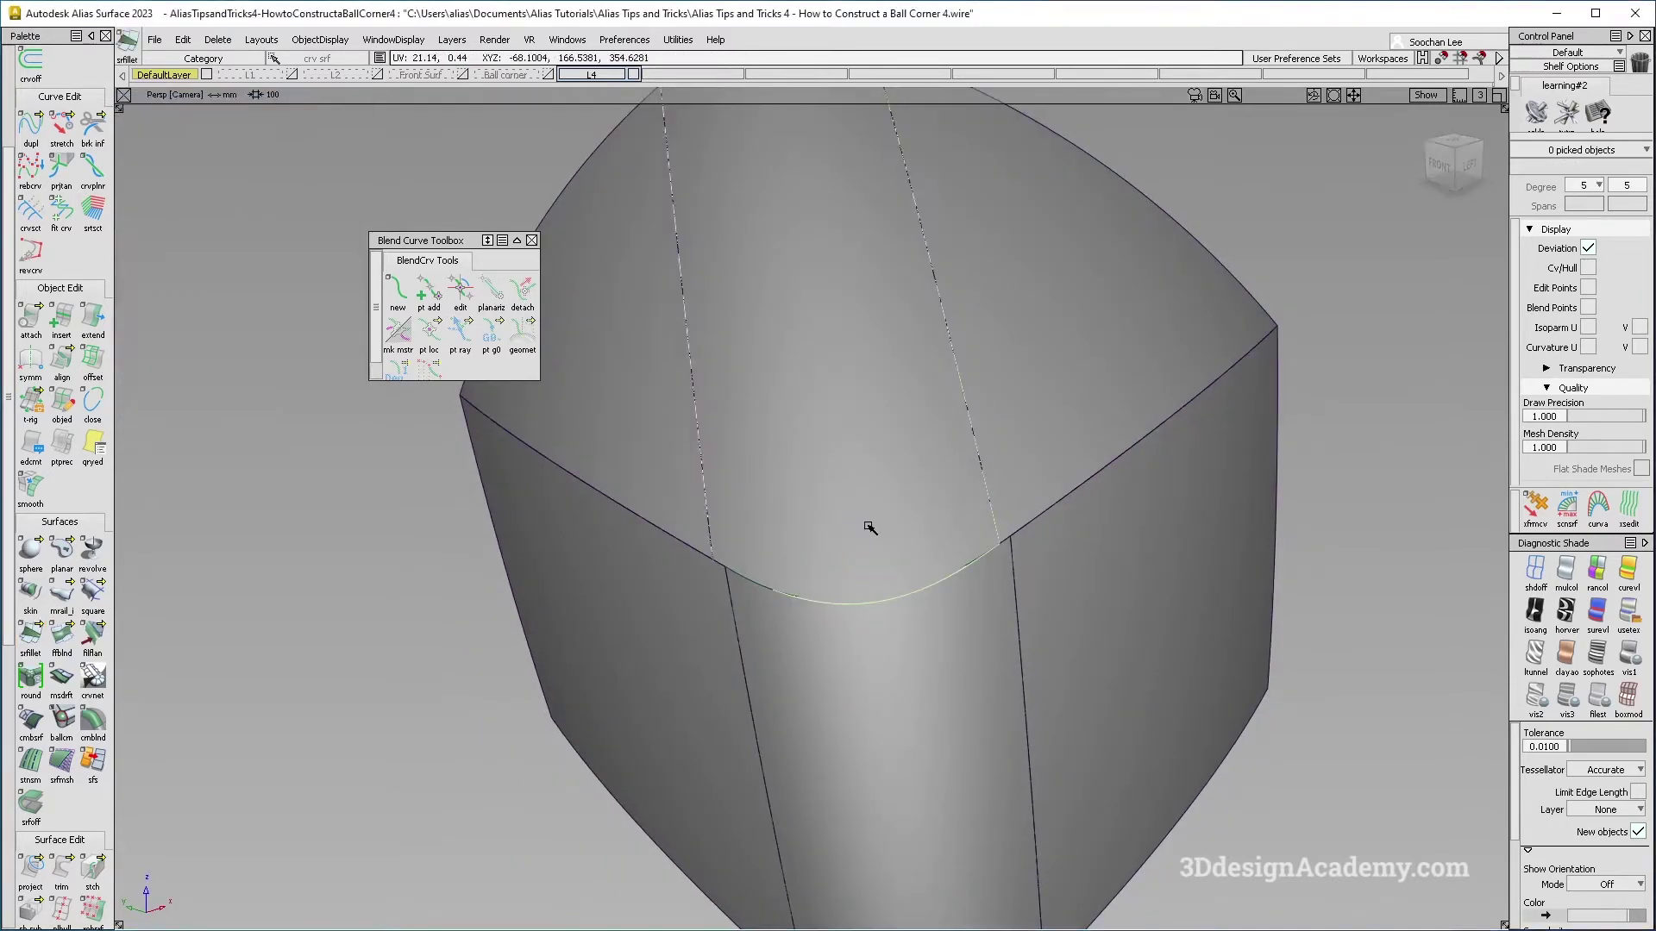
pyautogui.keyDown('alt'); pyautogui.keyDown('shift'); pyautogui.moveTo(776, 518); pyautogui.dragTo(798, 455); pyautogui.keyUp('shift'); pyautogui.keyUp('alt')
pyautogui.keyDown('alt'); pyautogui.keyDown('shift'); pyautogui.moveTo(798, 454); pyautogui.dragTo(178, 476, button='right'); pyautogui.keyUp('shift'); pyautogui.keyUp('alt')
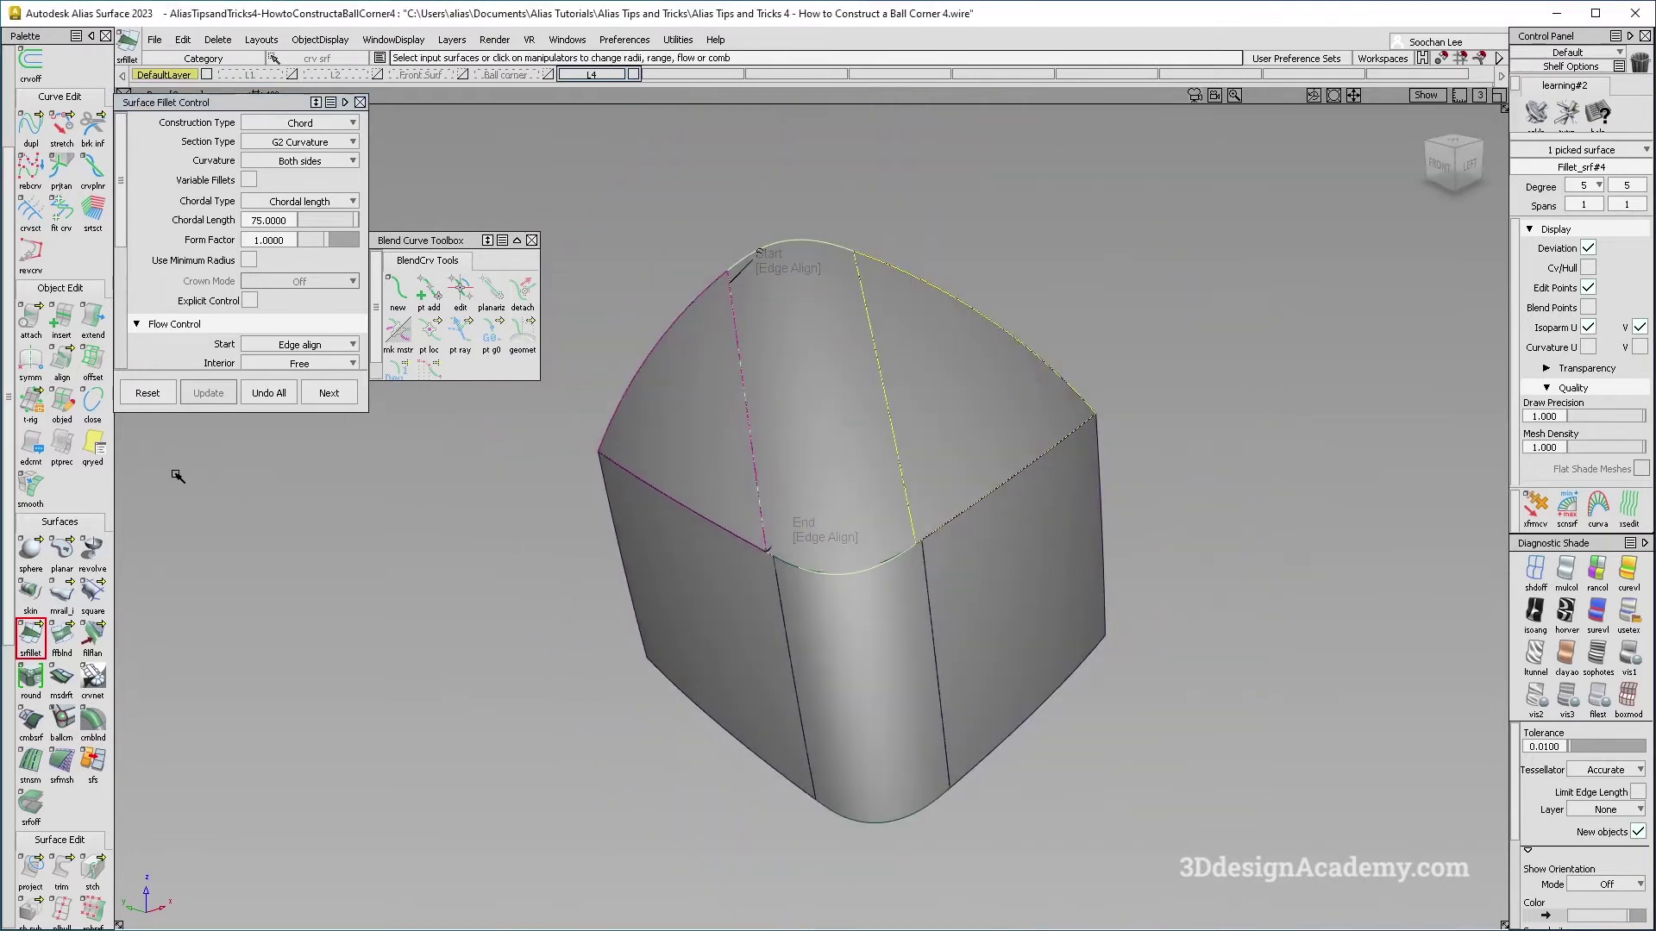
# Step: Fit a curve to each long edge of the upper fillet, using a curve degree lower than 3
pyautogui.click(61, 211)
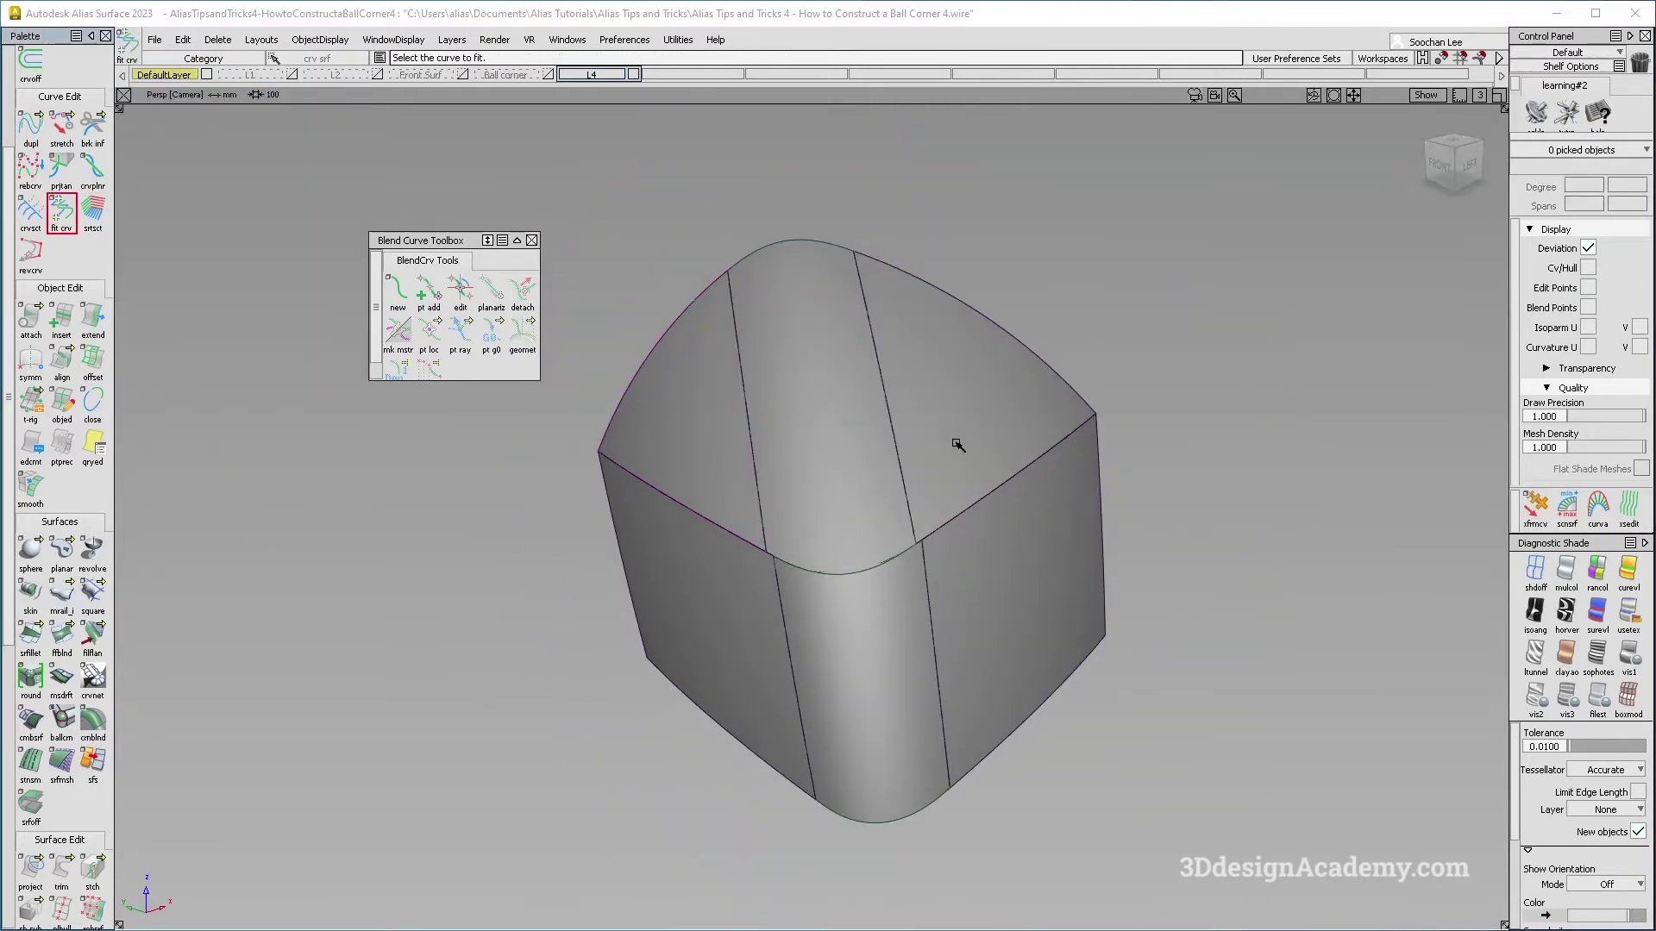
pyautogui.click(891, 437)
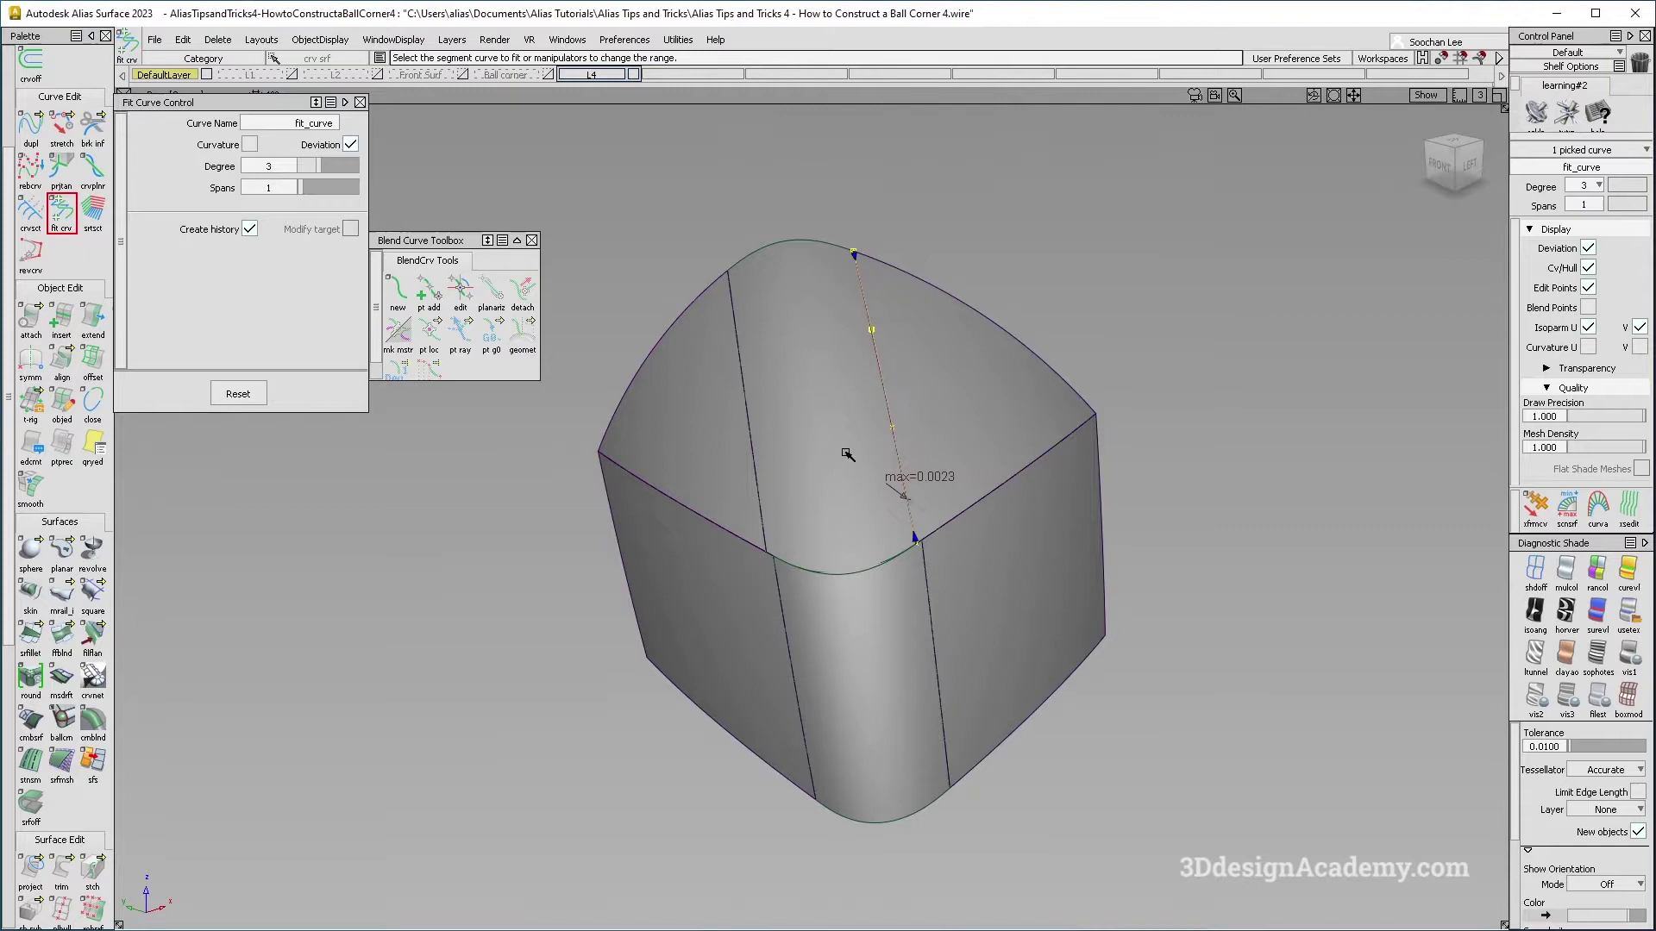
pyautogui.moveTo(317, 168); pyautogui.dragTo(308, 168)
pyautogui.click(750, 403)
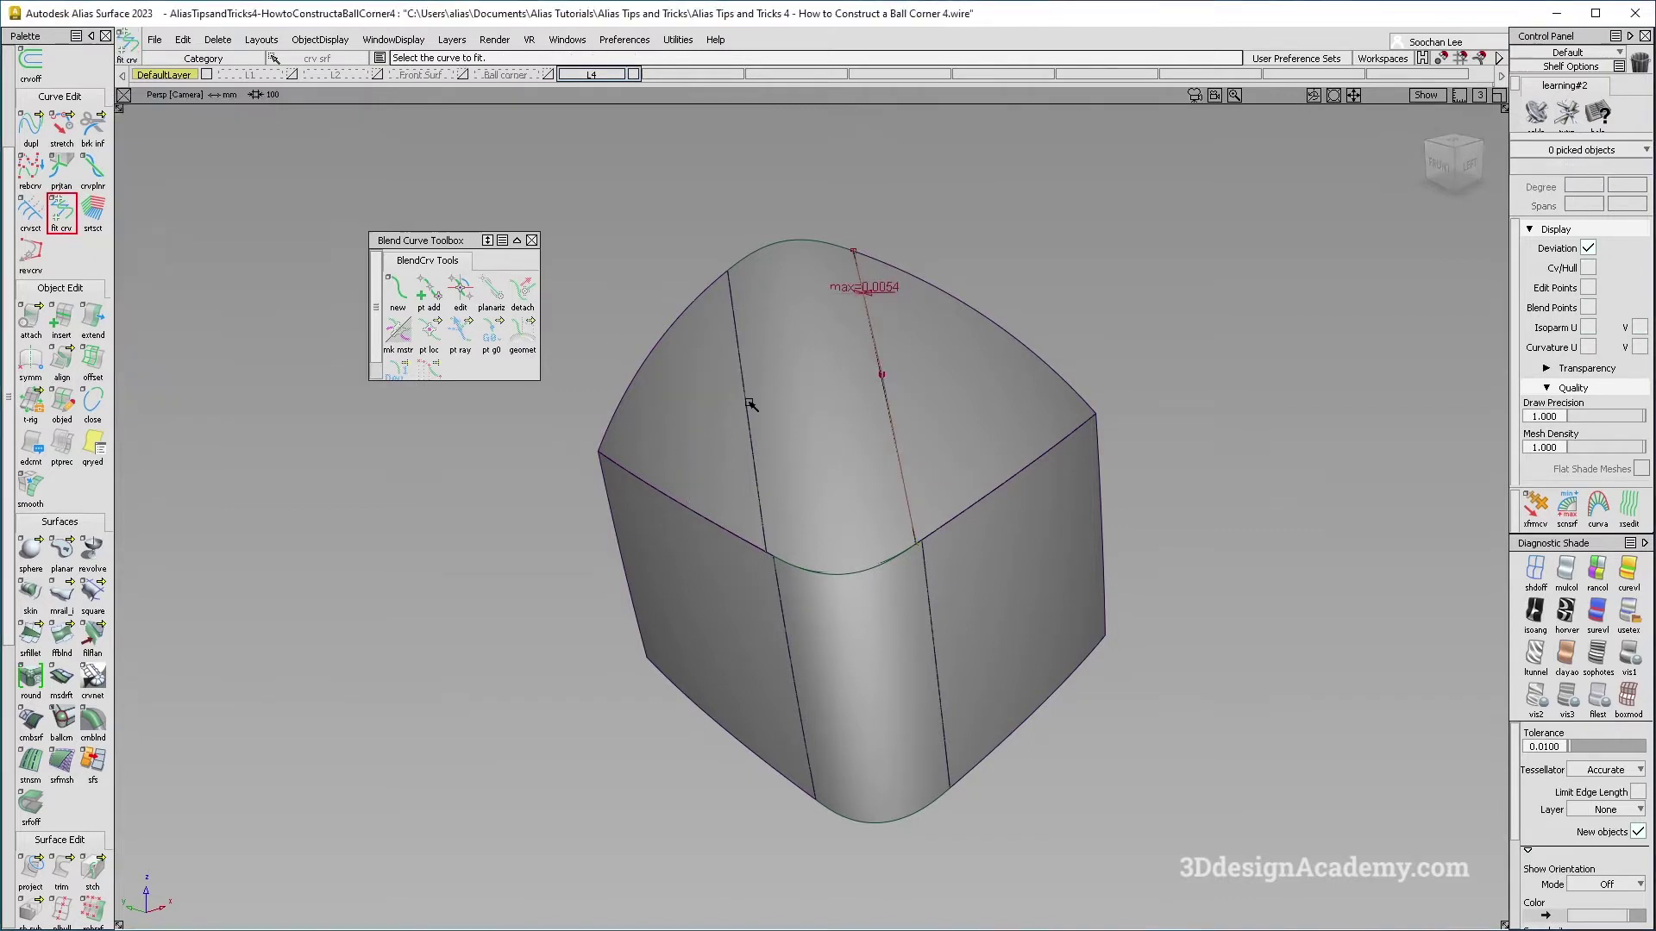
pyautogui.click(776, 414)
pyautogui.keyDown('alt'); pyautogui.keyDown('shift'); pyautogui.moveTo(891, 377); pyautogui.dragTo(831, 422); pyautogui.keyUp('shift'); pyautogui.keyUp('alt')
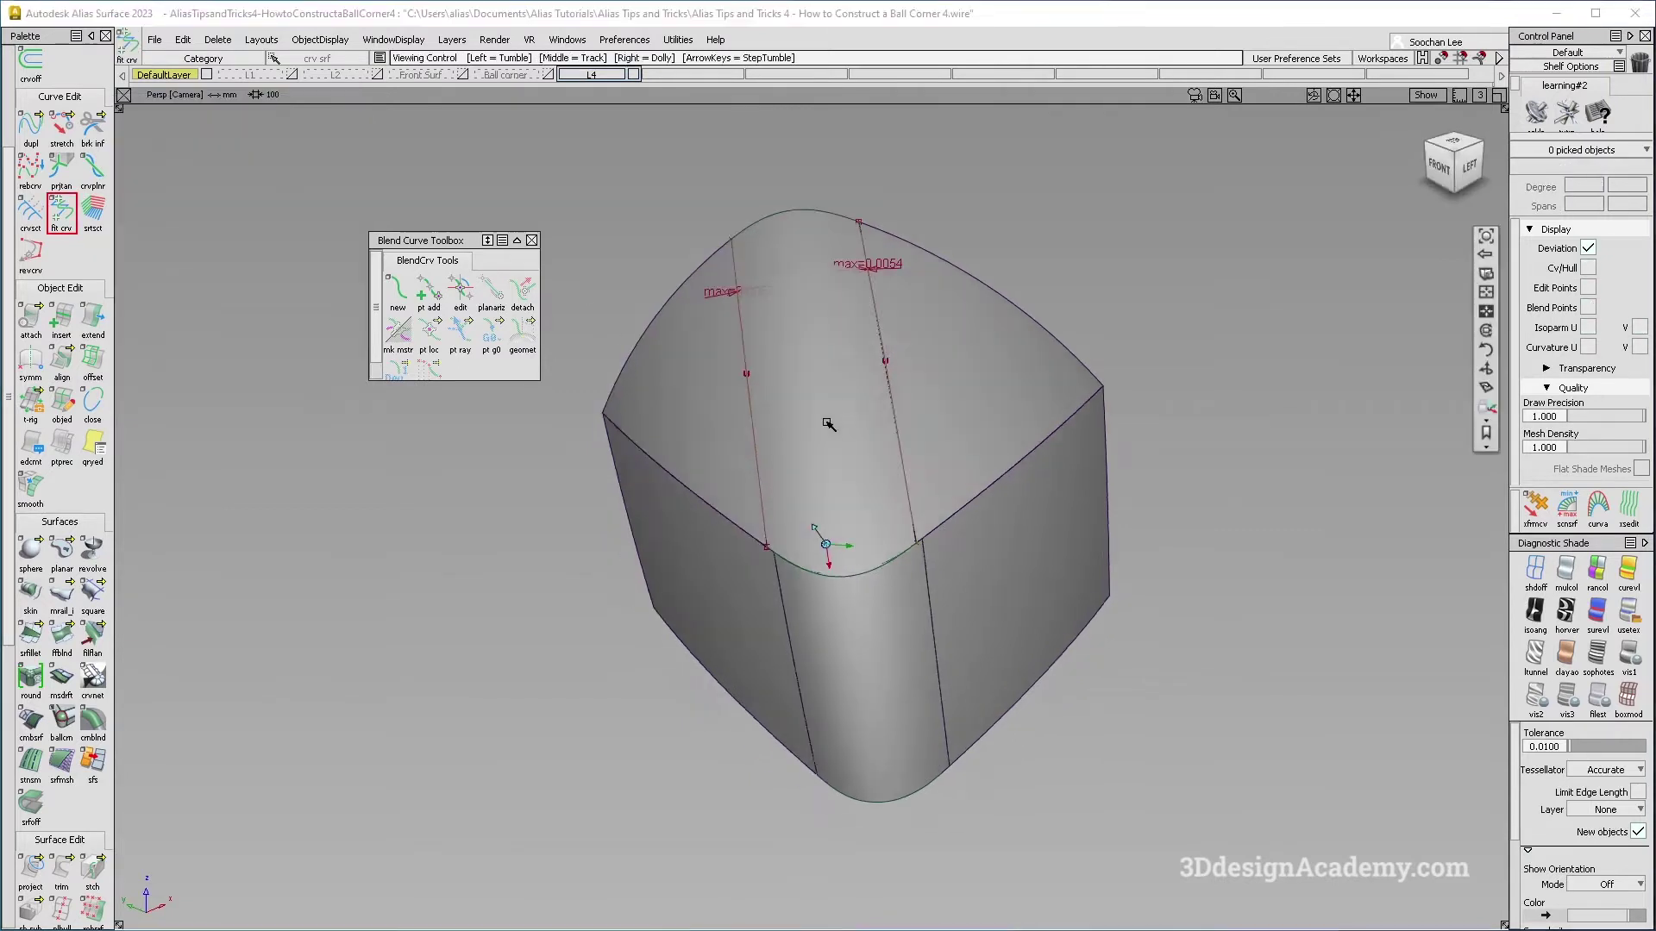
# Step: Delete the construction history of the two fitted curves
pyautogui.keyDown('ctrl'); pyautogui.keyDown('shift'); pyautogui.moveTo(752, 474); pyautogui.dragTo(653, 406); pyautogui.keyUp('shift'); pyautogui.keyUp('ctrl')
pyautogui.click(218, 39)
pyautogui.click(259, 76)
# Step: Move the lower end points of both fitted curves to the upper corners of the vertical fillet
pyautogui.click(862, 510)
pyautogui.click(911, 523)
pyautogui.moveTo(972, 543)
pyautogui.keyDown('ctrl'); pyautogui.keyDown('shift'); pyautogui.mouseDown(button='right')
pyautogui.moveTo(916, 591)
pyautogui.moveTo(927, 521)
pyautogui.mouseUp(button='right'); pyautogui.keyUp('shift'); pyautogui.keyUp('ctrl')
pyautogui.keyDown('ctrl'); pyautogui.keyDown('alt'); pyautogui.moveTo(922, 551); pyautogui.dragTo(928, 399); pyautogui.keyUp('alt'); pyautogui.keyUp('ctrl')
pyautogui.keyDown('ctrl'); pyautogui.keyDown('shift'); pyautogui.moveTo(786, 555); pyautogui.dragTo(784, 483); pyautogui.keyUp('shift'); pyautogui.keyUp('ctrl')
pyautogui.moveTo(727, 497); pyautogui.dragTo(773, 536)
pyautogui.keyDown('ctrl'); pyautogui.keyDown('shift'); pyautogui.moveTo(714, 629); pyautogui.dragTo(769, 571, button='right'); pyautogui.keyUp('shift'); pyautogui.keyUp('ctrl')
pyautogui.keyDown('ctrl'); pyautogui.keyDown('alt'); pyautogui.moveTo(775, 563); pyautogui.dragTo(771, 518); pyautogui.keyUp('alt'); pyautogui.keyUp('ctrl')
# Step: Reopen the upper fillet for editing and undo it completely to restore the two untrimmed upper surfaces
pyautogui.keyDown('alt'); pyautogui.keyDown('shift'); pyautogui.moveTo(789, 393); pyautogui.dragTo(794, 437); pyautogui.keyUp('shift'); pyautogui.keyUp('alt')
pyautogui.keyDown('ctrl'); pyautogui.keyDown('shift'); pyautogui.moveTo(843, 569); pyautogui.dragTo(831, 403); pyautogui.keyUp('shift'); pyautogui.keyUp('ctrl')
pyautogui.doubleClick(830, 429)
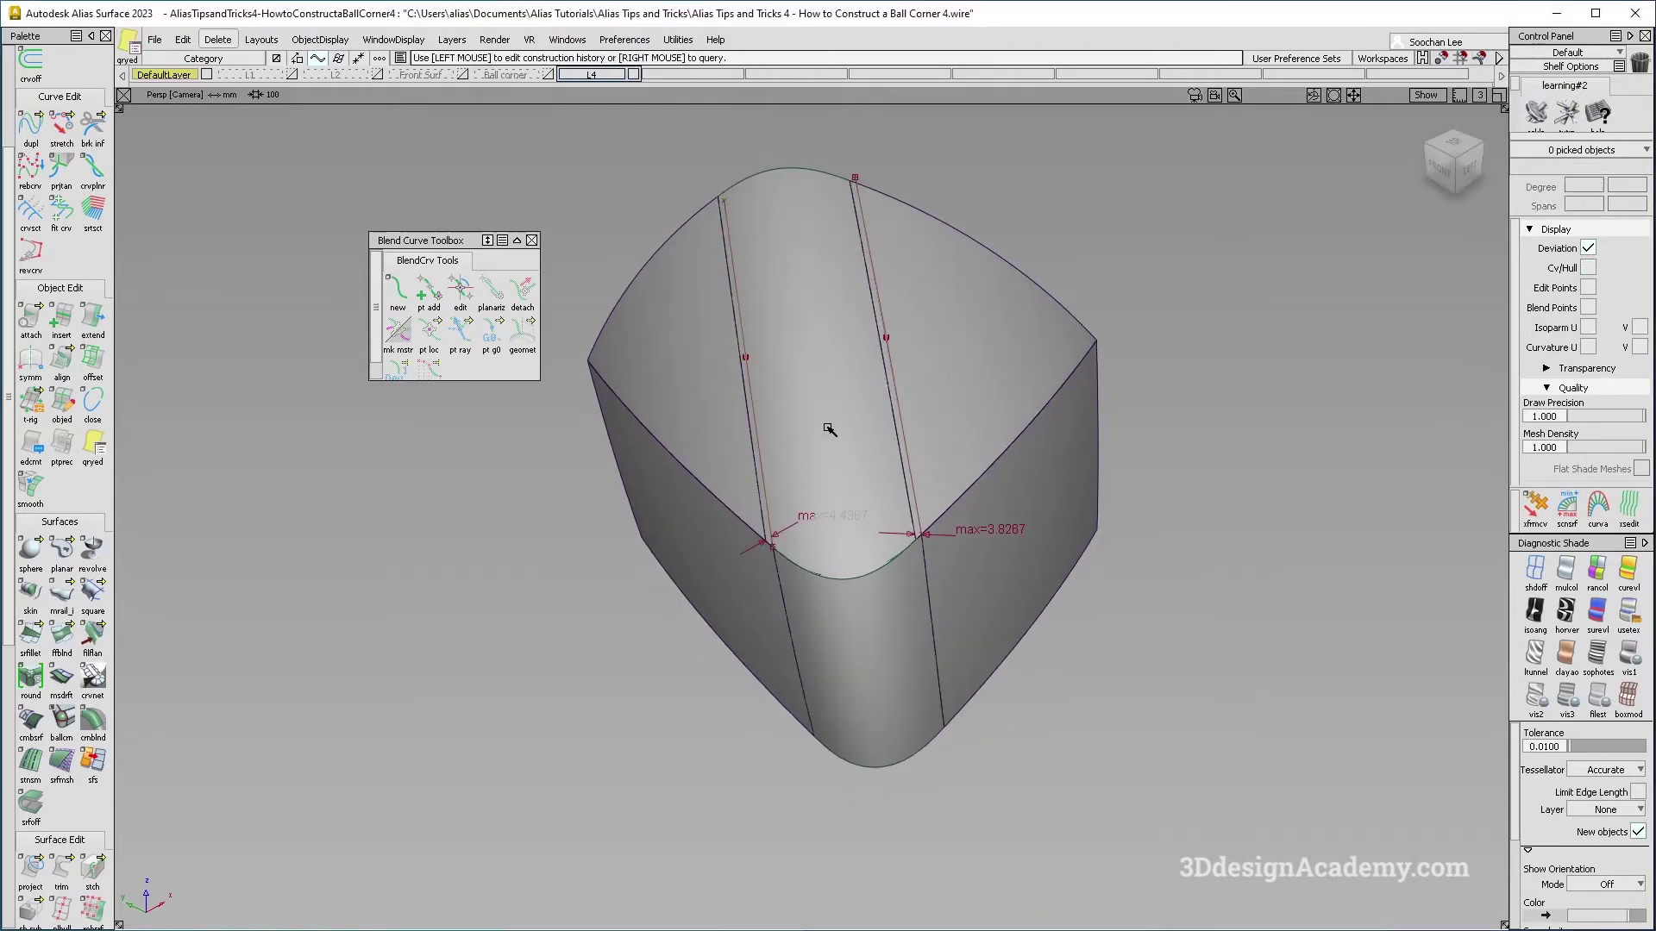
pyautogui.click(274, 394)
# Step: Project the two fitted curves onto the untrimmed upper surfaces
pyautogui.keyDown('alt'); pyautogui.keyDown('shift'); pyautogui.moveTo(909, 417); pyautogui.dragTo(910, 453); pyautogui.keyUp('shift'); pyautogui.keyUp('alt')
pyautogui.keyDown('ctrl'); pyautogui.keyDown('shift'); pyautogui.moveTo(813, 592); pyautogui.dragTo(627, 262); pyautogui.keyUp('shift'); pyautogui.keyUp('ctrl')
pyautogui.scroll(-3, 57, 764)
pyautogui.click(39, 770)
pyautogui.keyDown('alt'); pyautogui.keyDown('shift'); pyautogui.moveTo(888, 262); pyautogui.dragTo(990, 402); pyautogui.keyUp('shift'); pyautogui.keyUp('alt')
pyautogui.click(924, 395)
pyautogui.click(922, 393)
pyautogui.keyDown('alt'); pyautogui.keyDown('shift'); pyautogui.moveTo(638, 451); pyautogui.dragTo(552, 491); pyautogui.keyUp('shift'); pyautogui.keyUp('alt')
pyautogui.moveTo(655, 391); pyautogui.dragTo(760, 450)
# Step: Trim both upper surfaces along the projected curves with Extend enabled, keeping the outer regions
pyautogui.click(61, 767)
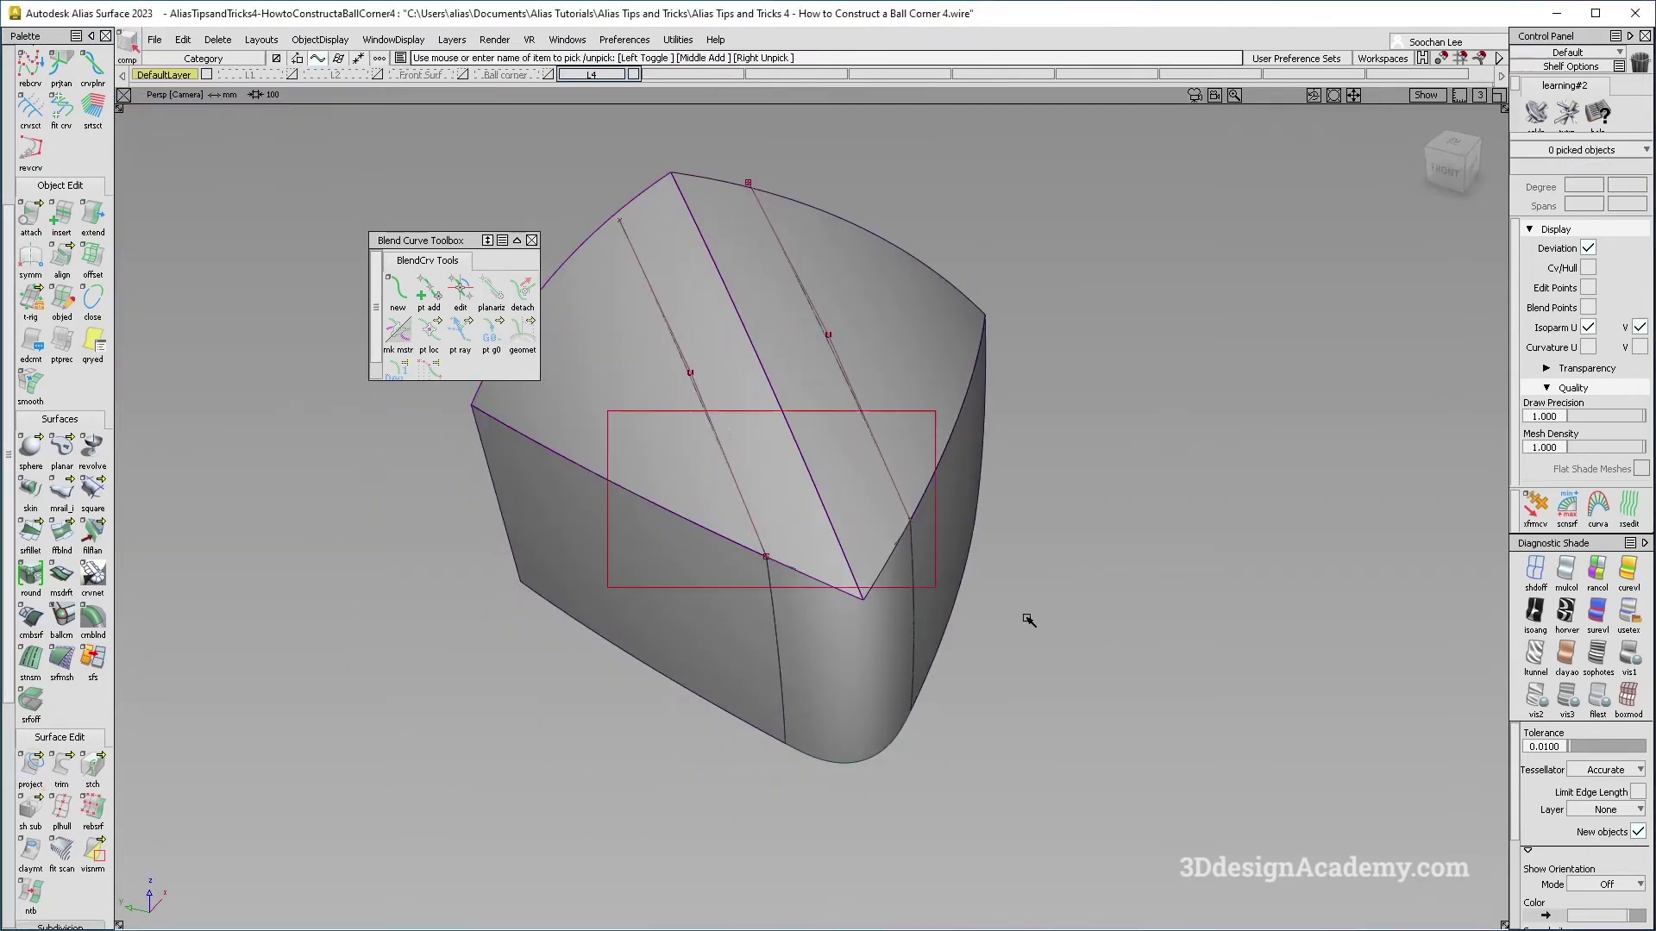
pyautogui.click(590, 447)
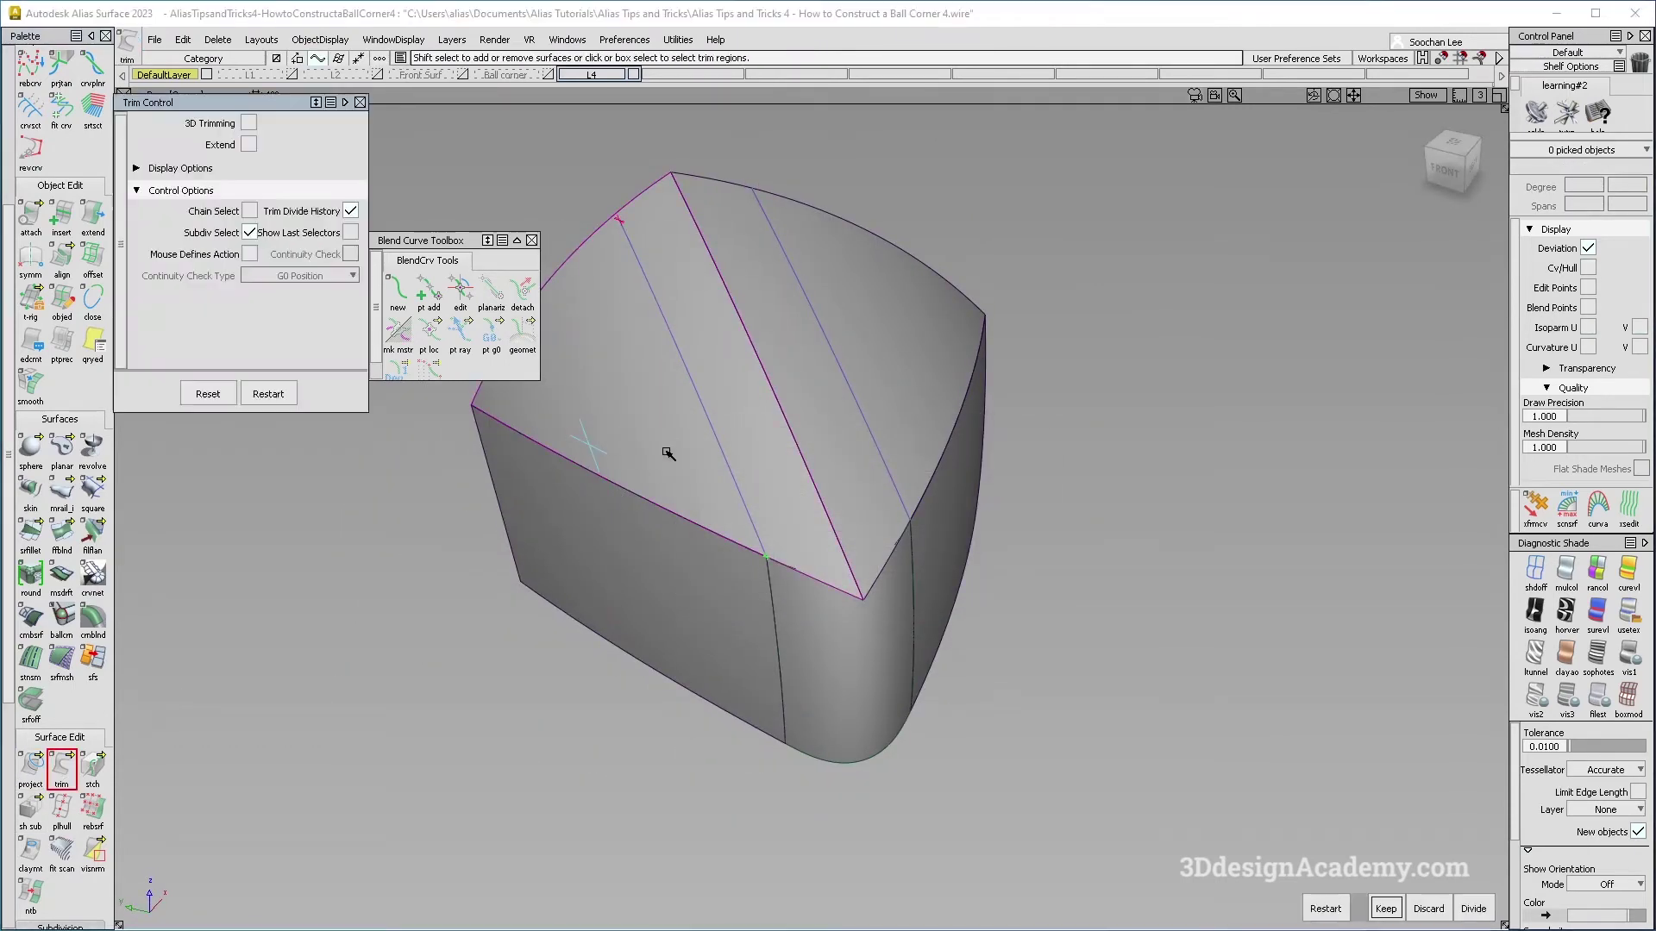
pyautogui.click(249, 145)
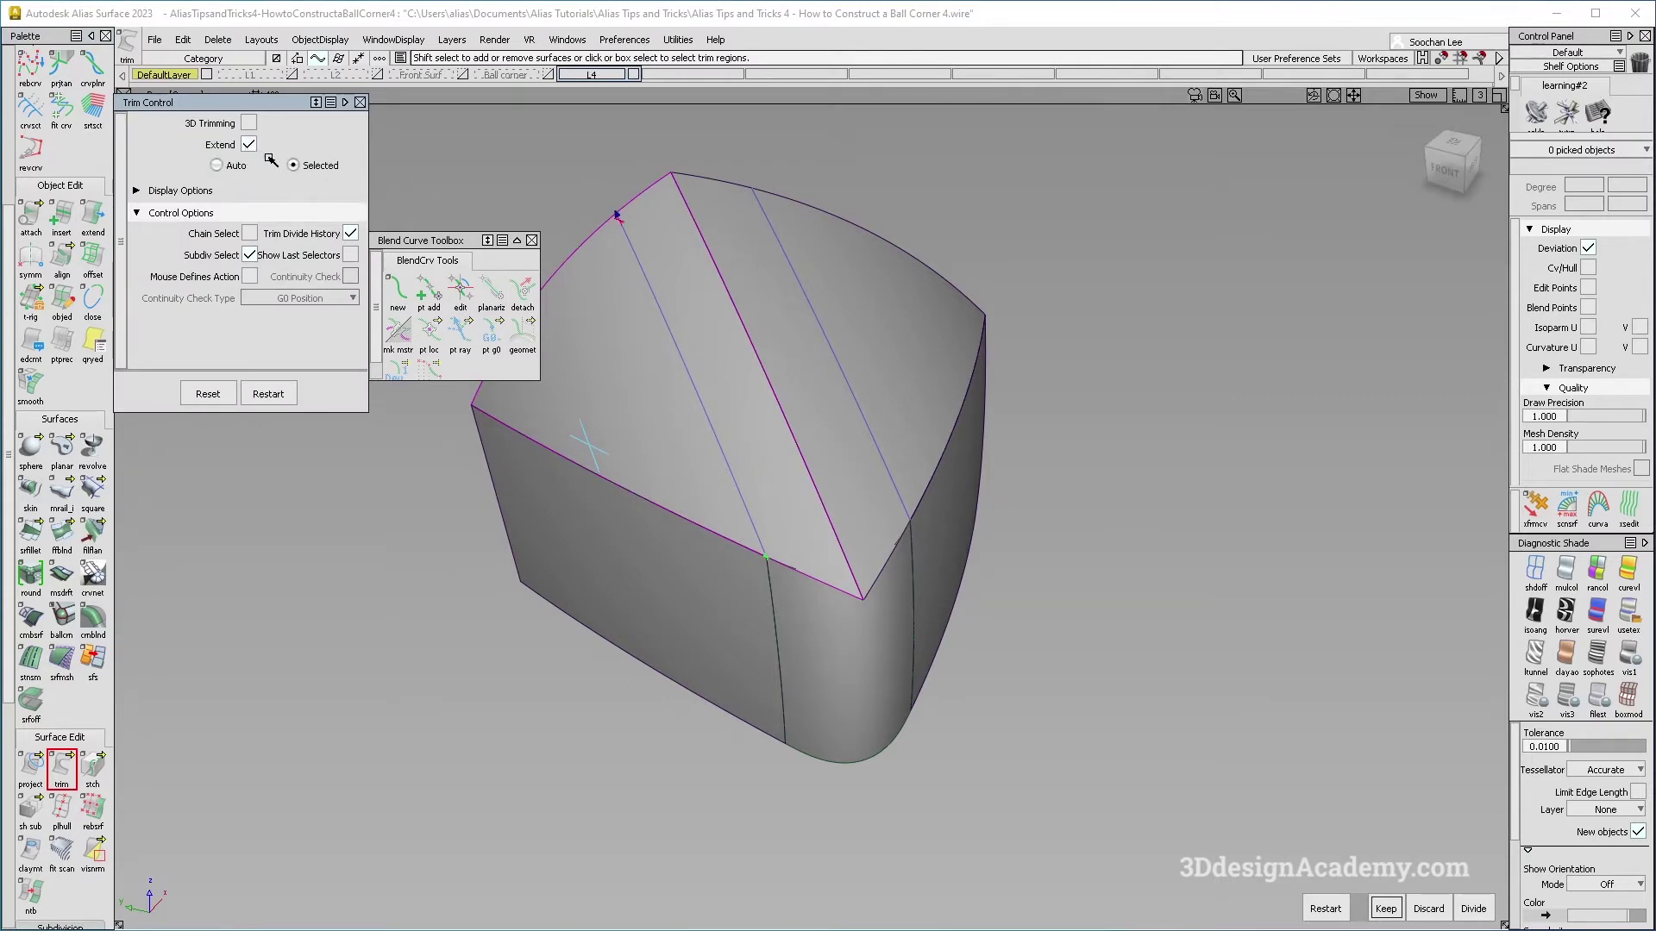
pyautogui.press('space')
pyautogui.click(913, 329)
pyautogui.press('space')
# Step: Create a blend curve bridging the upper corners of the two trimmed upper surfaces
pyautogui.keyDown('alt'); pyautogui.keyDown('shift'); pyautogui.moveTo(888, 603); pyautogui.dragTo(142, 236); pyautogui.keyUp('shift'); pyautogui.keyUp('alt')
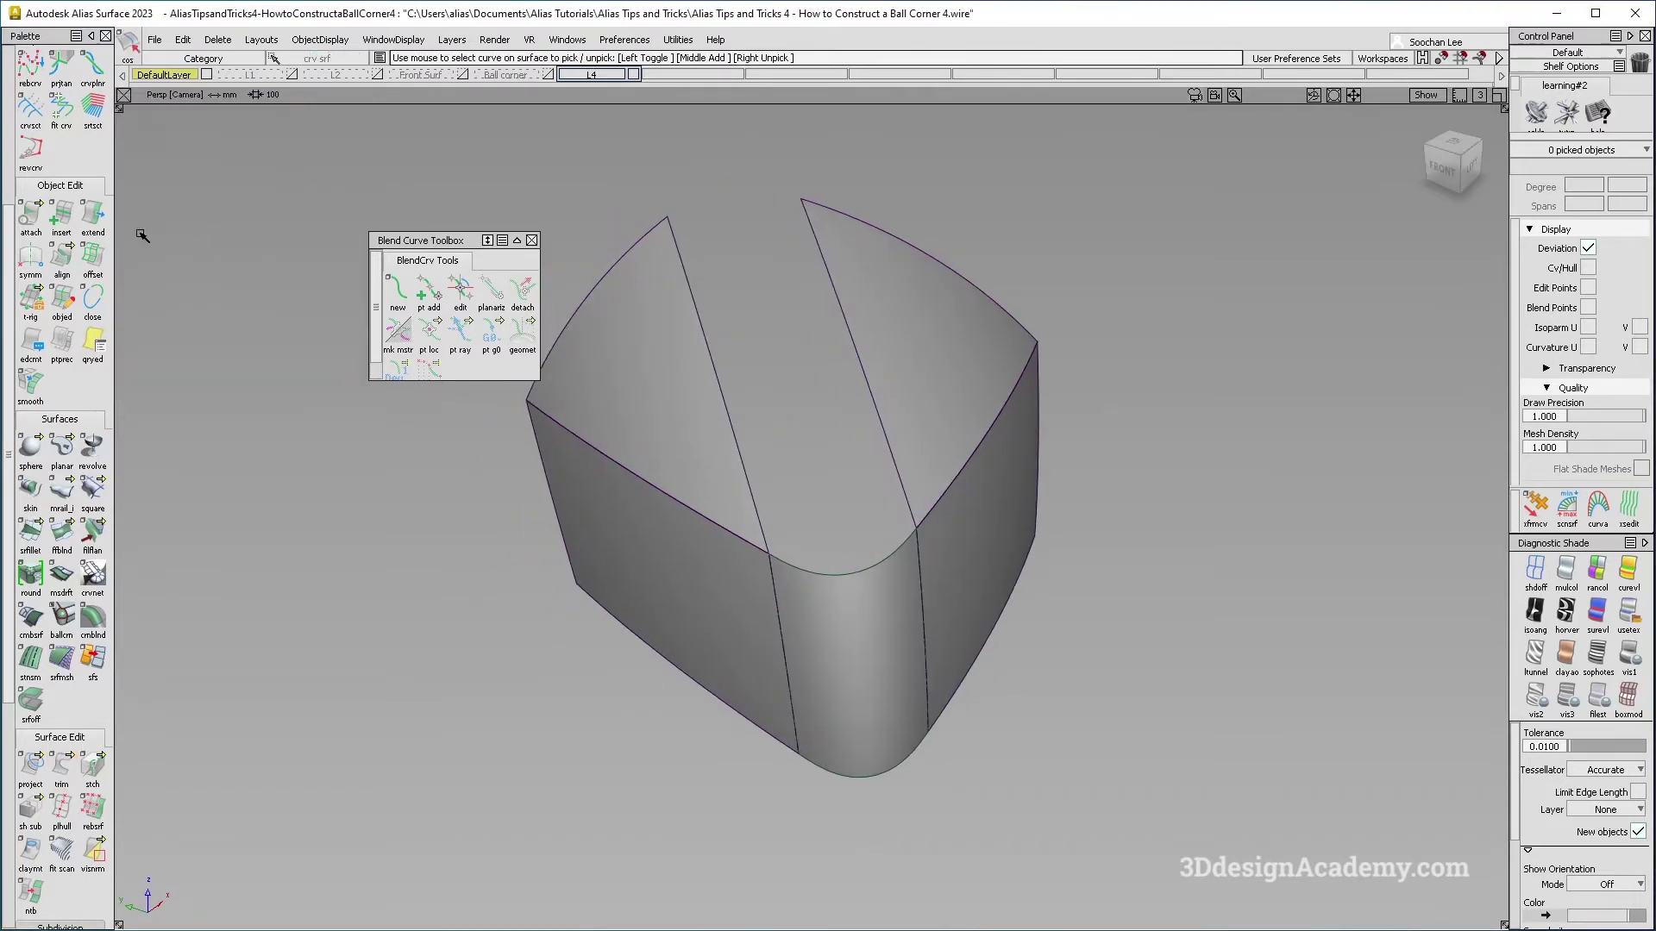
pyautogui.click(398, 291)
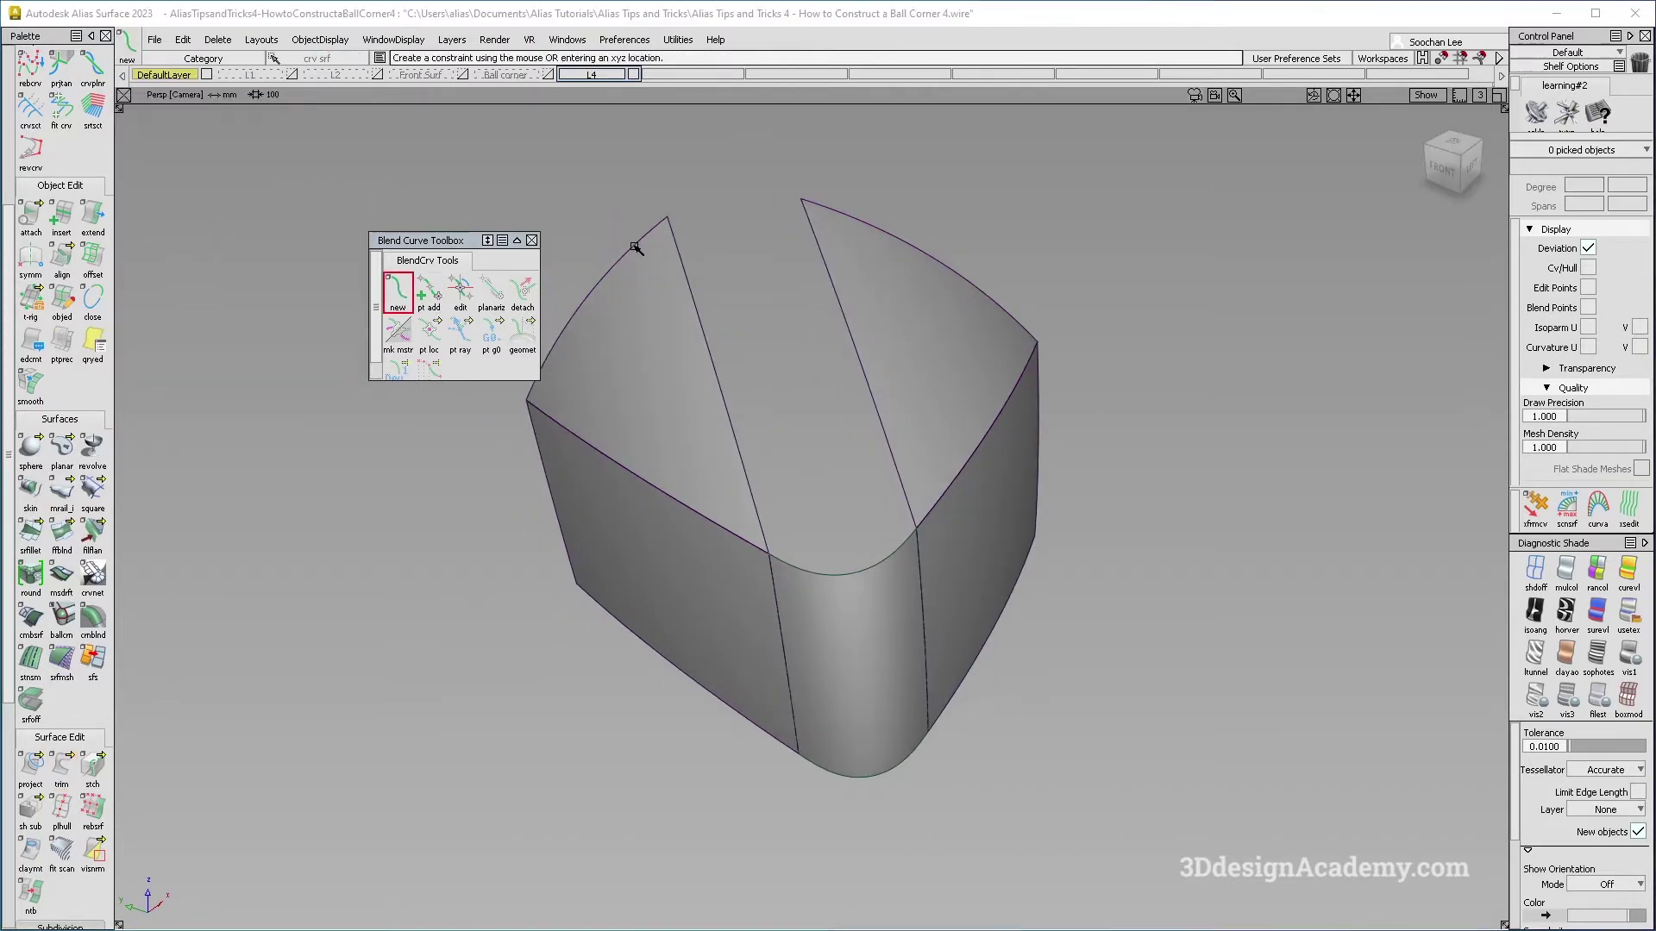
pyautogui.keyDown('ctrl'); pyautogui.keyDown('alt'); pyautogui.moveTo(635, 248); pyautogui.dragTo(667, 218); pyautogui.keyUp('alt'); pyautogui.keyUp('ctrl')
pyautogui.keyDown('ctrl'); pyautogui.keyDown('alt'); pyautogui.moveTo(849, 216); pyautogui.dragTo(801, 199); pyautogui.keyUp('alt'); pyautogui.keyUp('ctrl')
# Step: Build a square surface between the trimmed edges, blend curve and vertical fillet, with G2 Curvature on boundaries 1 and 3
pyautogui.keyDown('ctrl'); pyautogui.keyDown('shift'); pyautogui.moveTo(448, 173); pyautogui.dragTo(469, 126); pyautogui.keyUp('shift'); pyautogui.keyUp('ctrl')
pyautogui.click(94, 490)
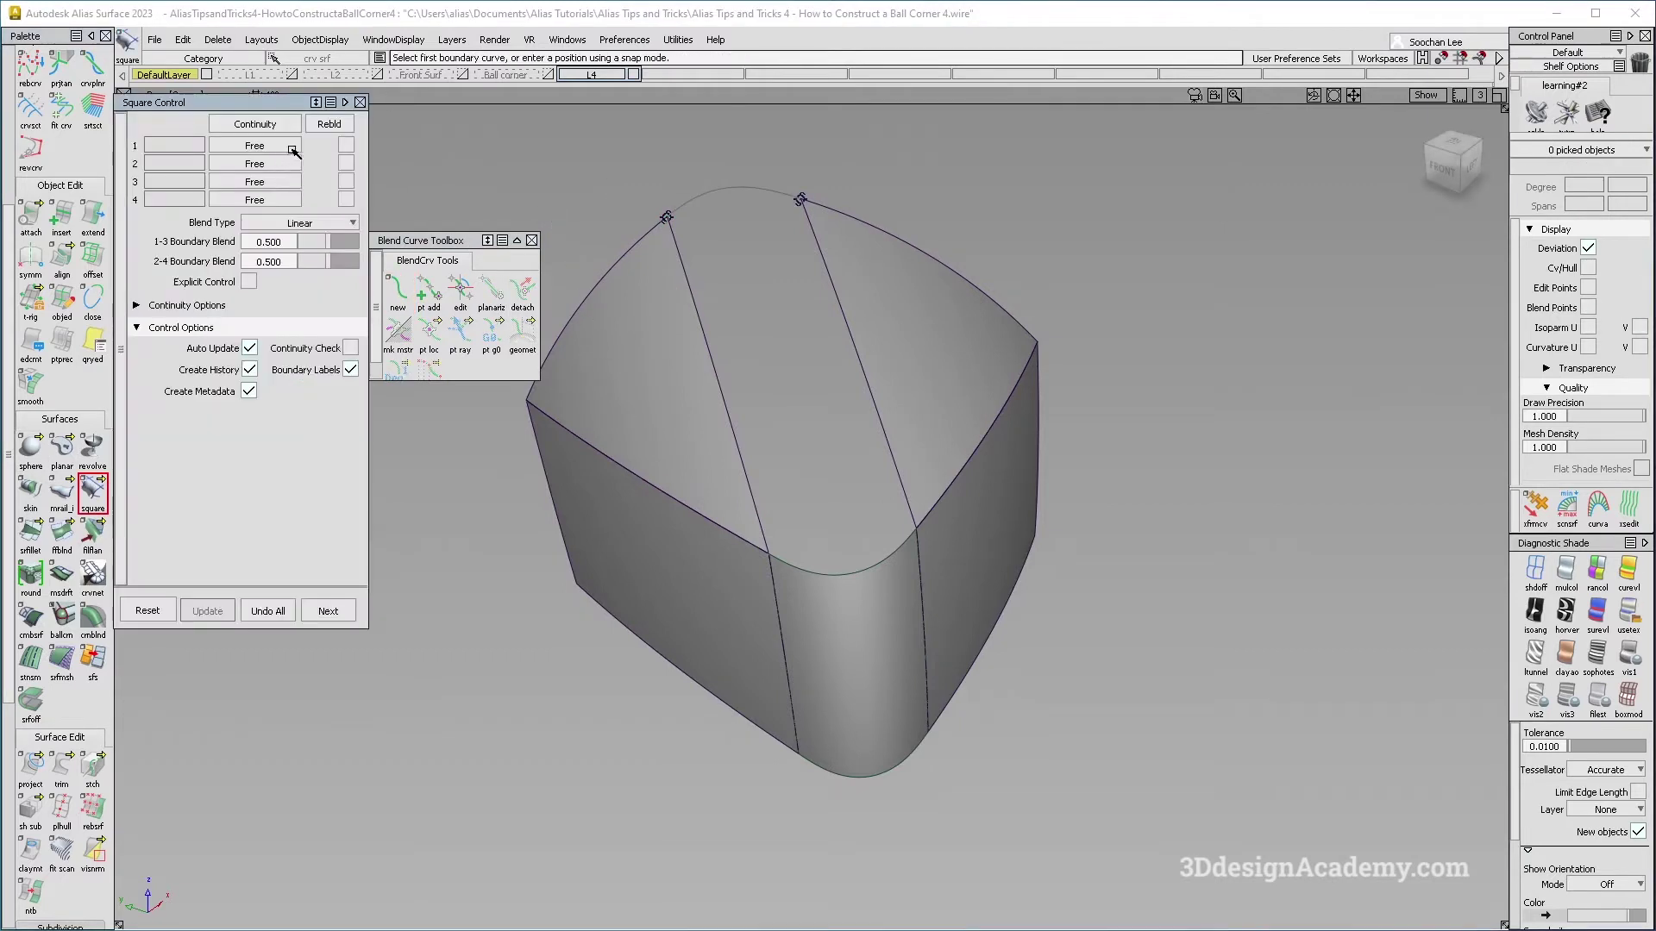
pyautogui.click(292, 149)
pyautogui.click(274, 223)
pyautogui.click(279, 189)
pyautogui.click(259, 266)
pyautogui.click(683, 273)
pyautogui.click(707, 191)
pyautogui.click(831, 295)
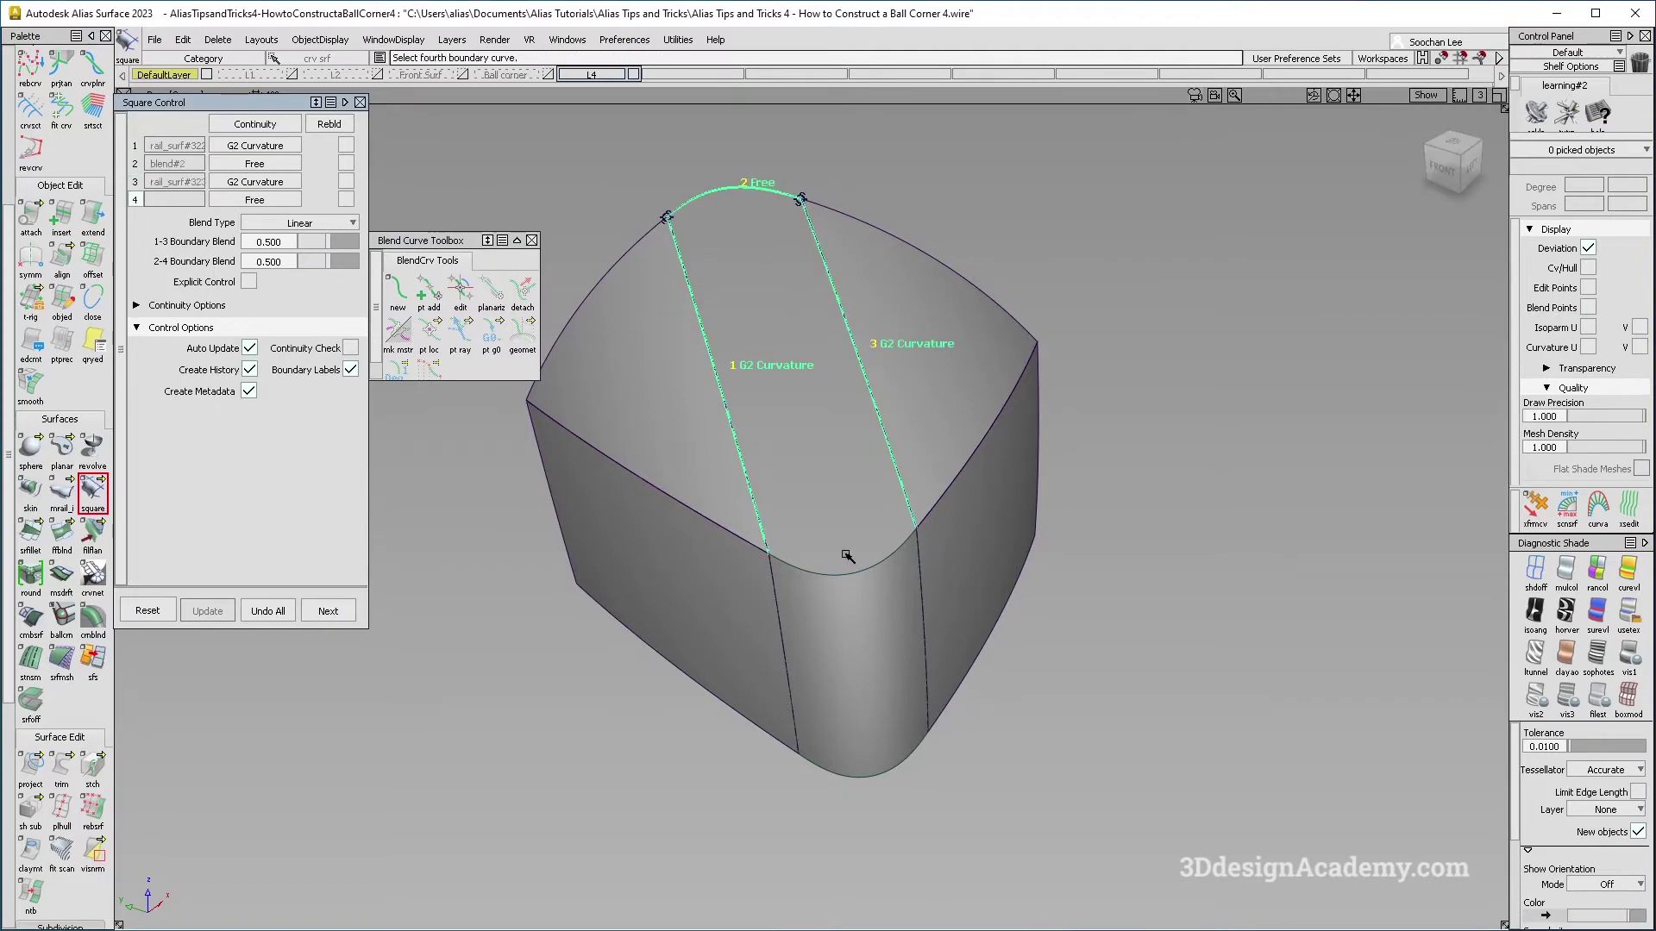
pyautogui.click(873, 562)
pyautogui.keyDown('alt'); pyautogui.keyDown('shift'); pyautogui.moveTo(822, 425); pyautogui.dragTo(826, 464); pyautogui.keyUp('shift'); pyautogui.keyUp('alt')
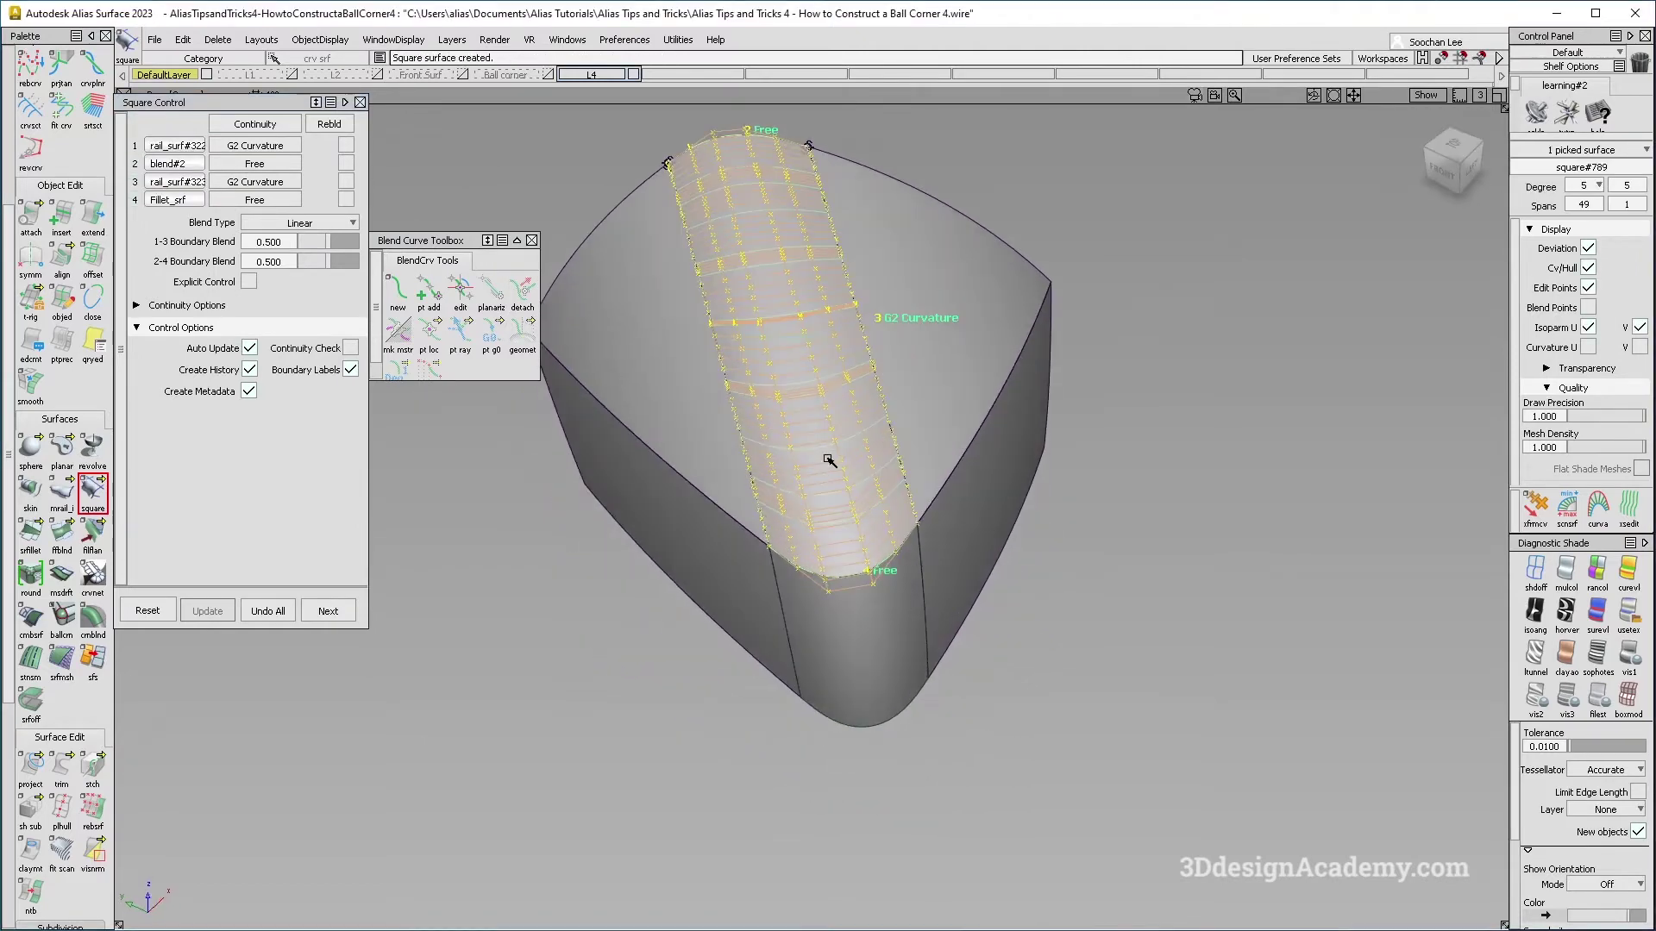
# Step: Turn on rebuild for boundaries 3 and 1, and enable explicit control with degree 5 and one span in both directions
pyautogui.click(346, 180)
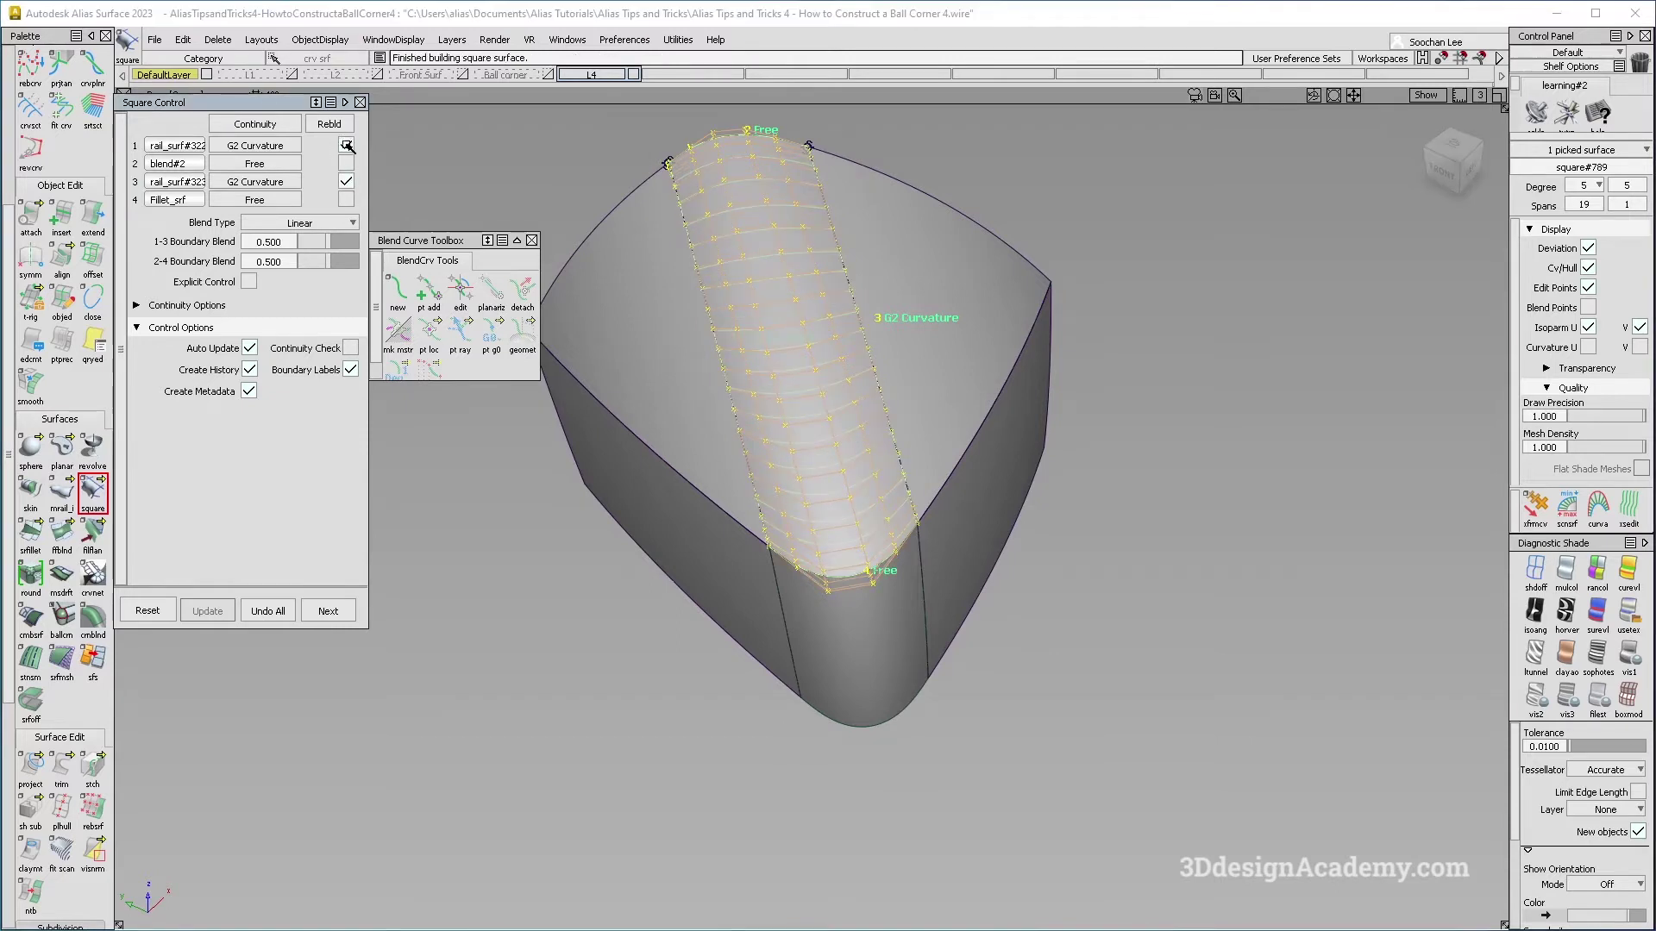
pyautogui.click(346, 147)
pyautogui.click(250, 282)
pyautogui.click(332, 346)
pyautogui.keyDown('alt'); pyautogui.keyDown('shift'); pyautogui.moveTo(841, 457); pyautogui.dragTo(825, 403); pyautogui.keyUp('shift'); pyautogui.keyUp('alt')
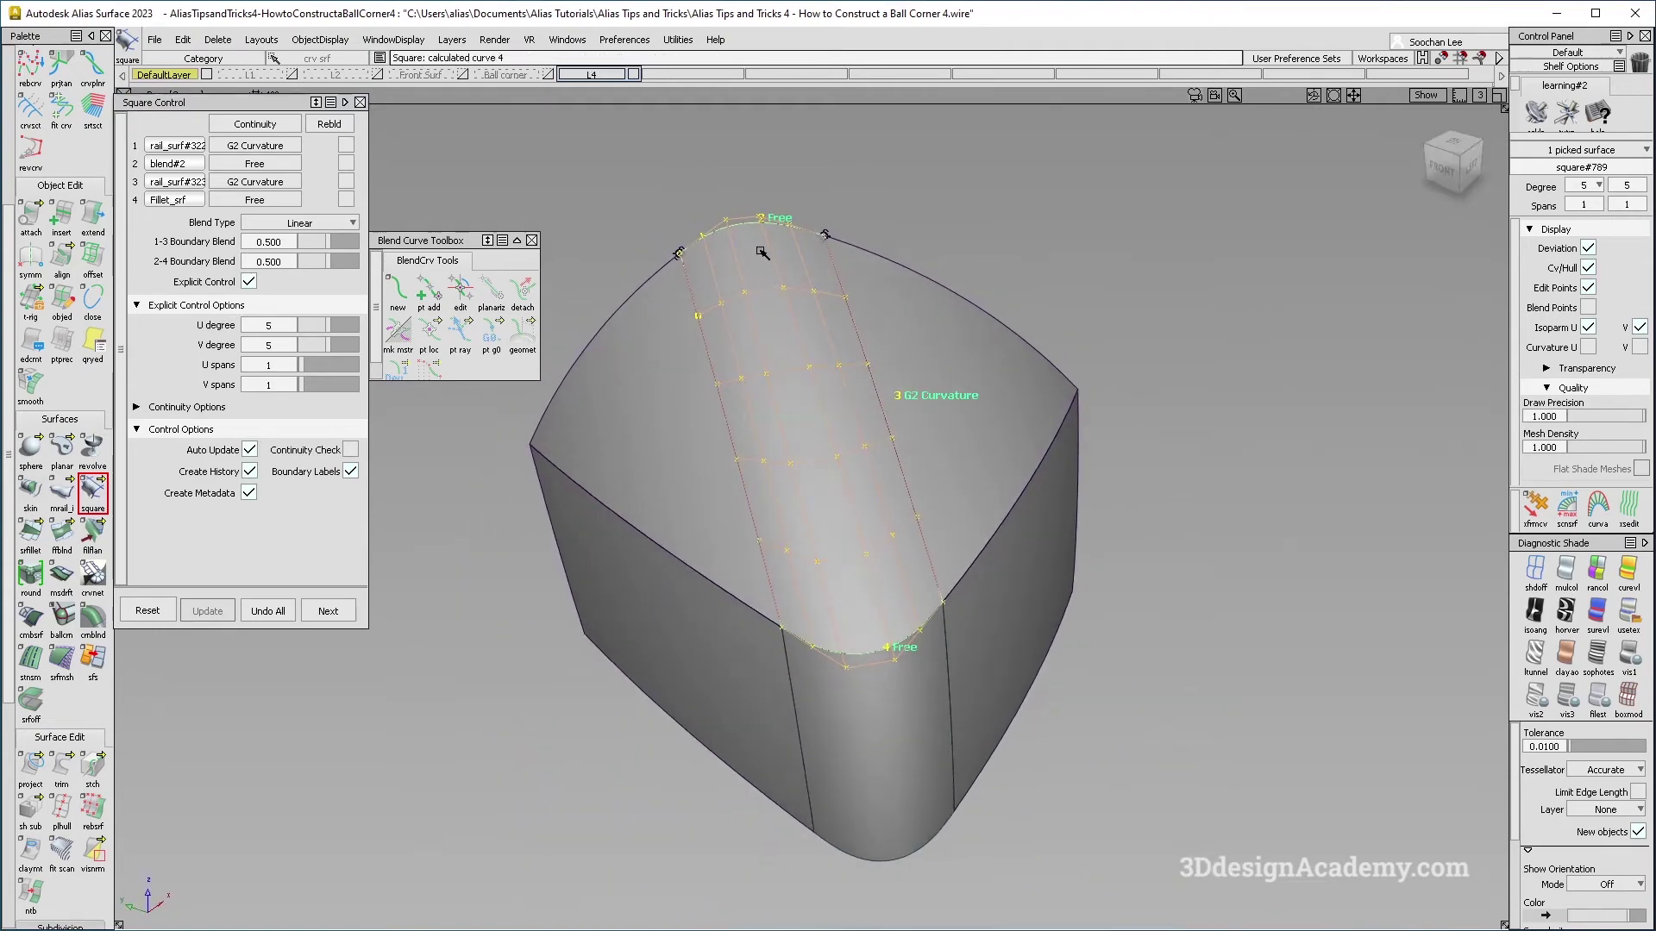
# Step: Open both end points of the blend curve for tangent editing
pyautogui.keyDown('alt'); pyautogui.keyDown('shift'); pyautogui.moveTo(840, 624); pyautogui.dragTo(854, 614); pyautogui.keyUp('shift'); pyautogui.keyUp('alt')
pyautogui.keyDown('ctrl'); pyautogui.keyDown('shift'); pyautogui.moveTo(835, 697); pyautogui.dragTo(721, 383); pyautogui.keyUp('shift'); pyautogui.keyUp('ctrl')
pyautogui.click(463, 288)
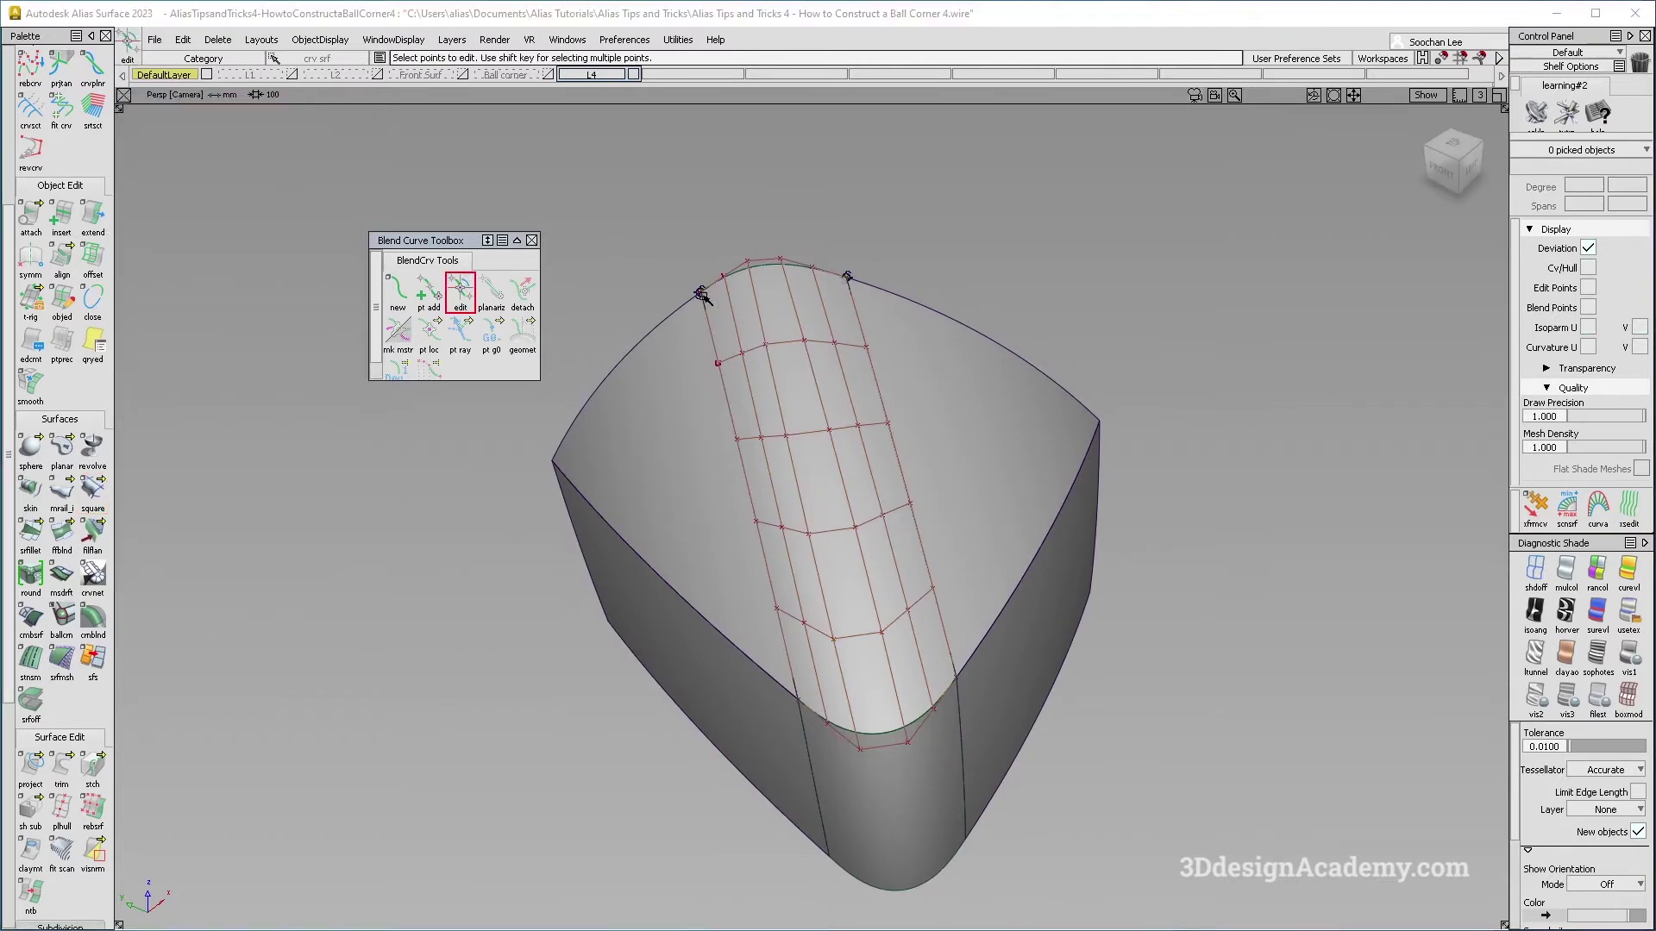
pyautogui.click(701, 294)
pyautogui.keyDown('ctrl'); pyautogui.keyDown('shift'); pyautogui.moveTo(843, 369); pyautogui.dragTo(838, 284); pyautogui.keyUp('shift'); pyautogui.keyUp('ctrl')
pyautogui.click(698, 293)
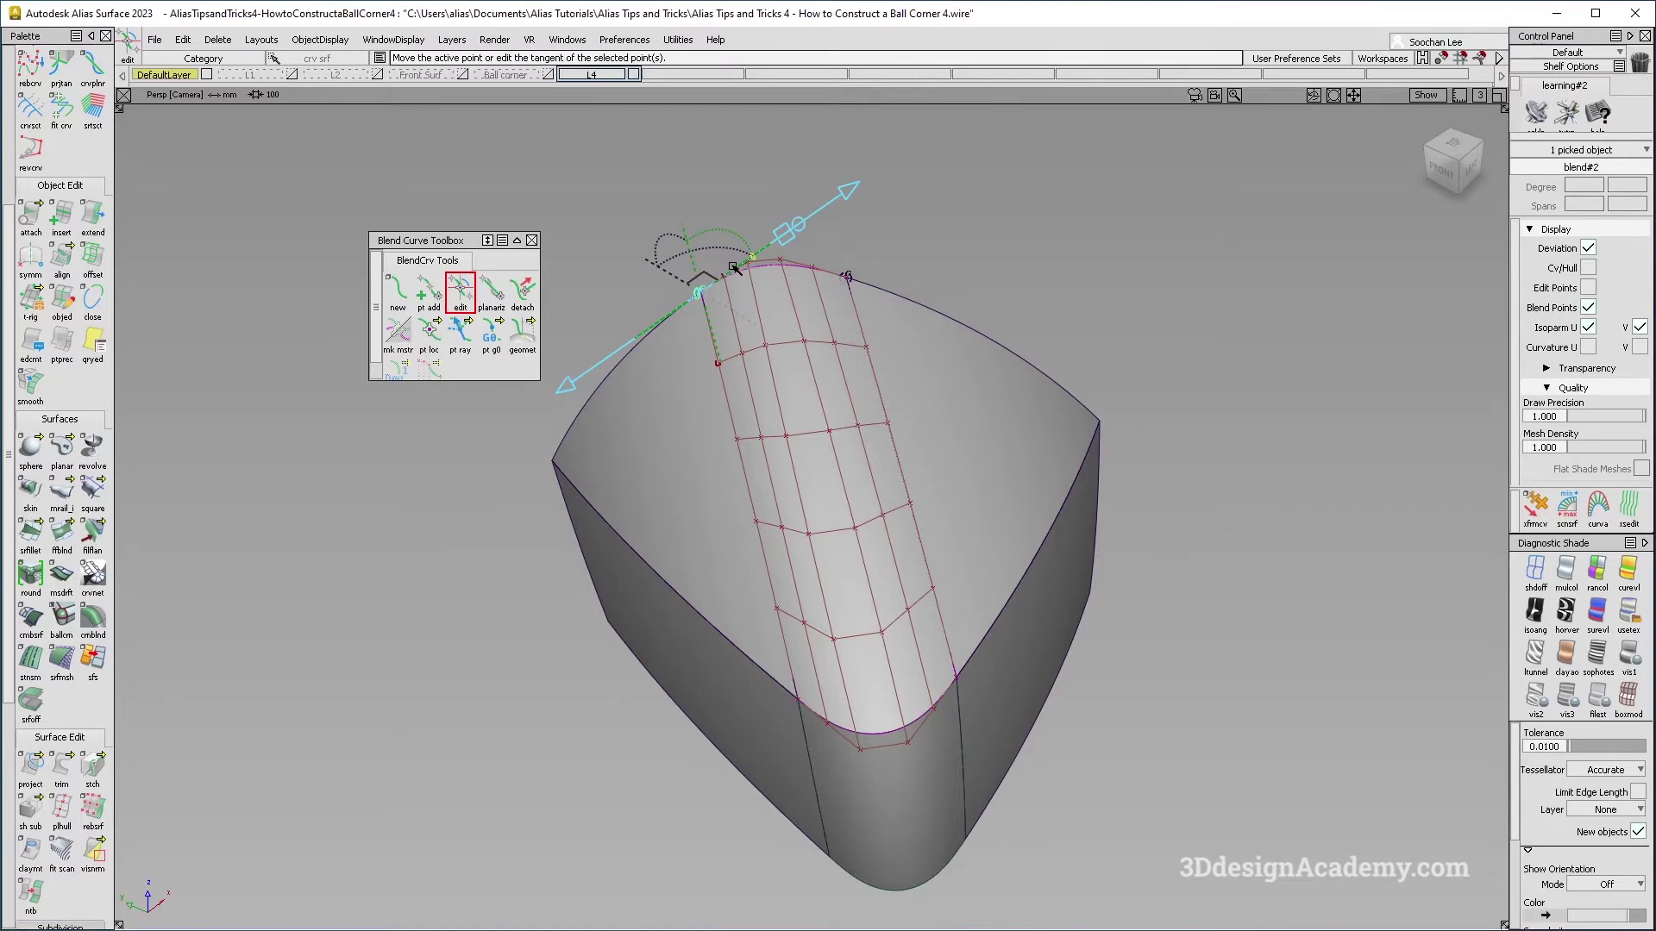
pyautogui.click(848, 277)
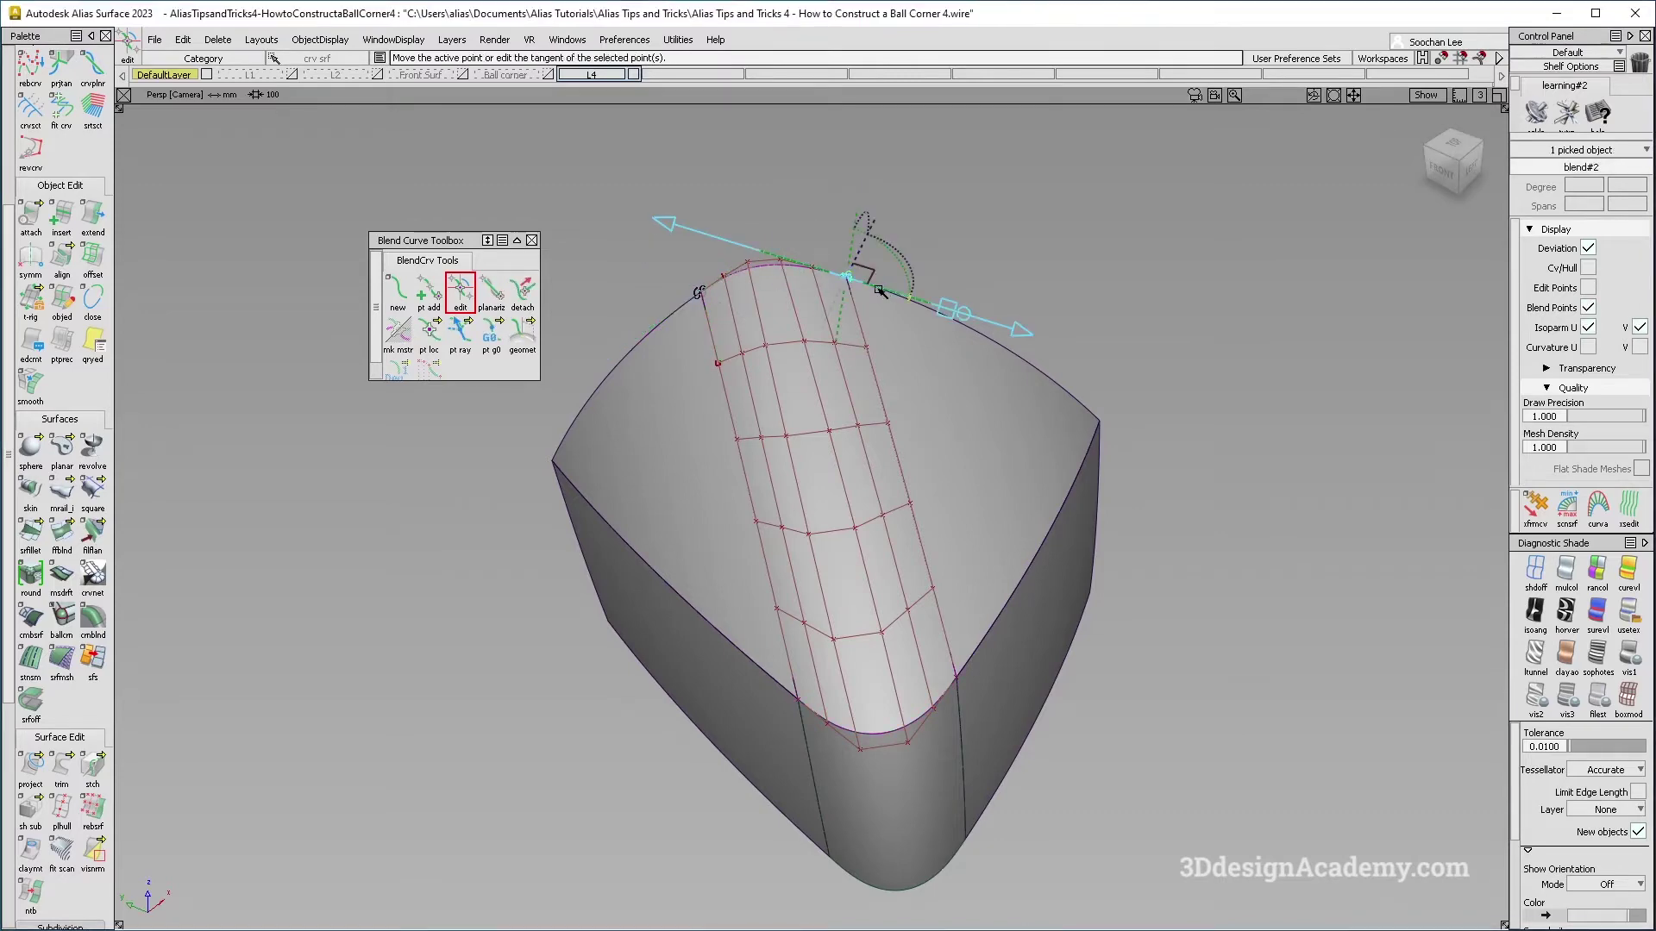
pyautogui.moveTo(869, 304)
pyautogui.keyDown('alt'); pyautogui.keyDown('shift'); pyautogui.mouseDown(button='right')
pyautogui.moveTo(975, 282)
pyautogui.moveTo(807, 362)
pyautogui.mouseUp(button='right'); pyautogui.keyUp('shift'); pyautogui.keyUp('alt')
pyautogui.keyDown('ctrl'); pyautogui.keyDown('shift'); pyautogui.moveTo(801, 371); pyautogui.dragTo(785, 289); pyautogui.keyUp('shift'); pyautogui.keyUp('ctrl')
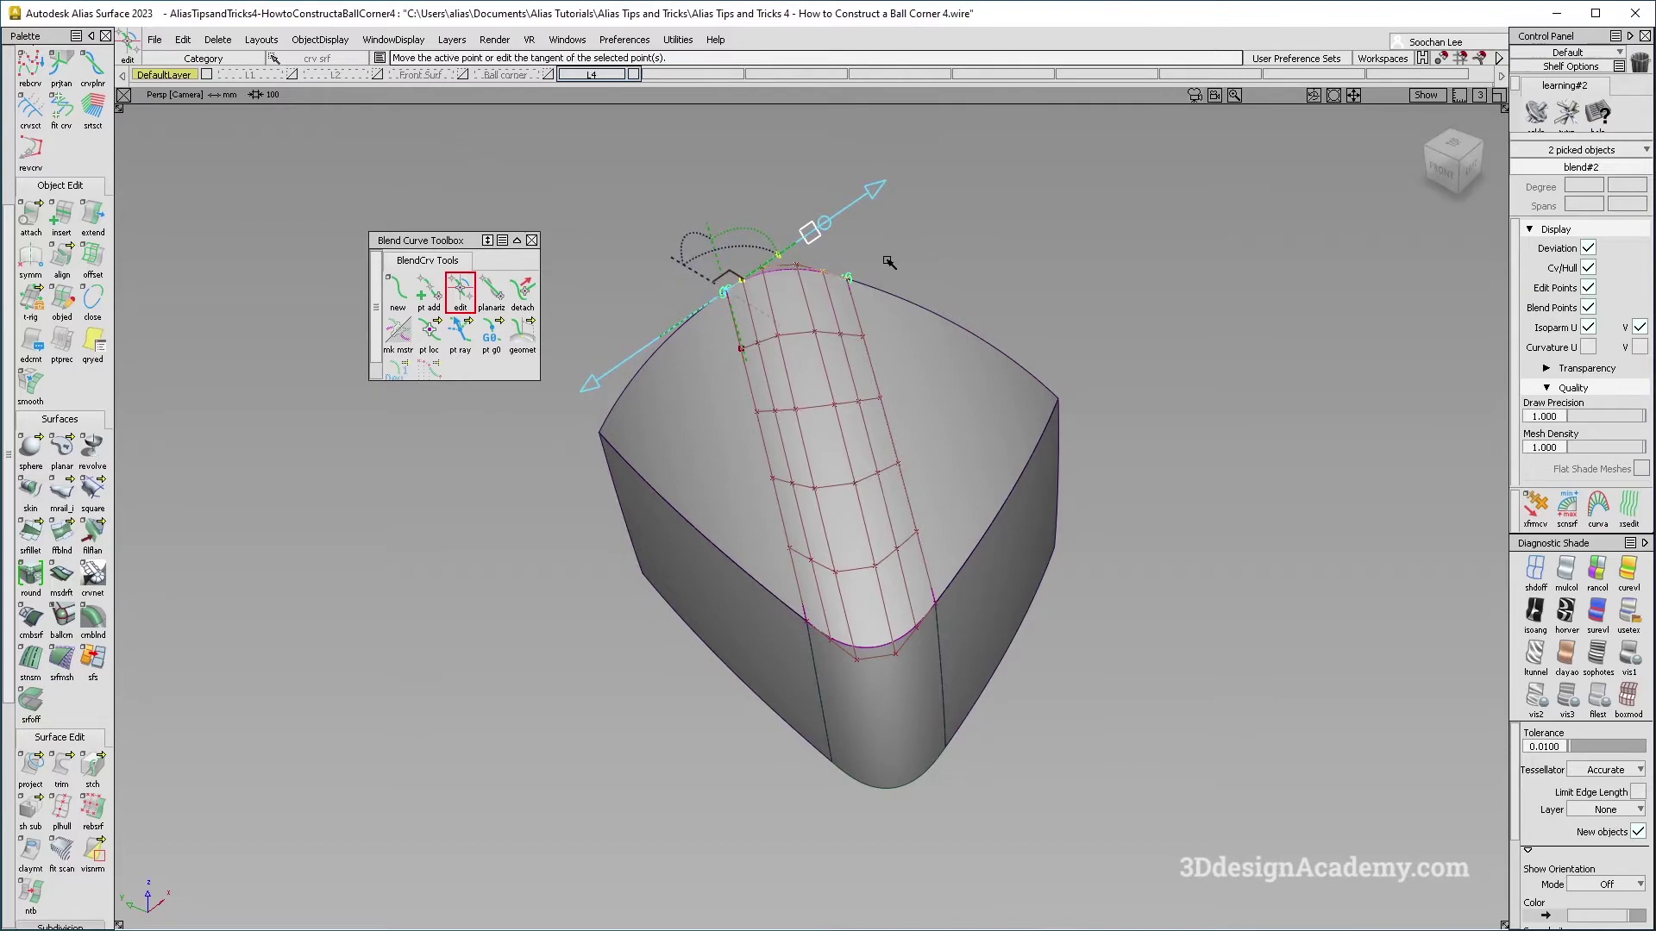
pyautogui.keyDown('alt'); pyautogui.keyDown('shift'); pyautogui.moveTo(850, 280); pyautogui.dragTo(916, 267, button='right'); pyautogui.keyUp('shift'); pyautogui.keyUp('alt')
pyautogui.keyDown('alt'); pyautogui.keyDown('shift'); pyautogui.moveTo(916, 267); pyautogui.dragTo(906, 255); pyautogui.keyUp('shift'); pyautogui.keyUp('alt')
pyautogui.keyDown('ctrl'); pyautogui.keyDown('shift'); pyautogui.moveTo(870, 390); pyautogui.dragTo(847, 272); pyautogui.keyUp('shift'); pyautogui.keyUp('ctrl')
pyautogui.keyDown('ctrl'); pyautogui.keyDown('shift'); pyautogui.moveTo(785, 435); pyautogui.dragTo(676, 163); pyautogui.keyUp('shift'); pyautogui.keyUp('ctrl')
# Step: Align one end of the blend curve to the adjacent upper surface edge with G2 continuity
pyautogui.click(61, 258)
pyautogui.click(862, 277)
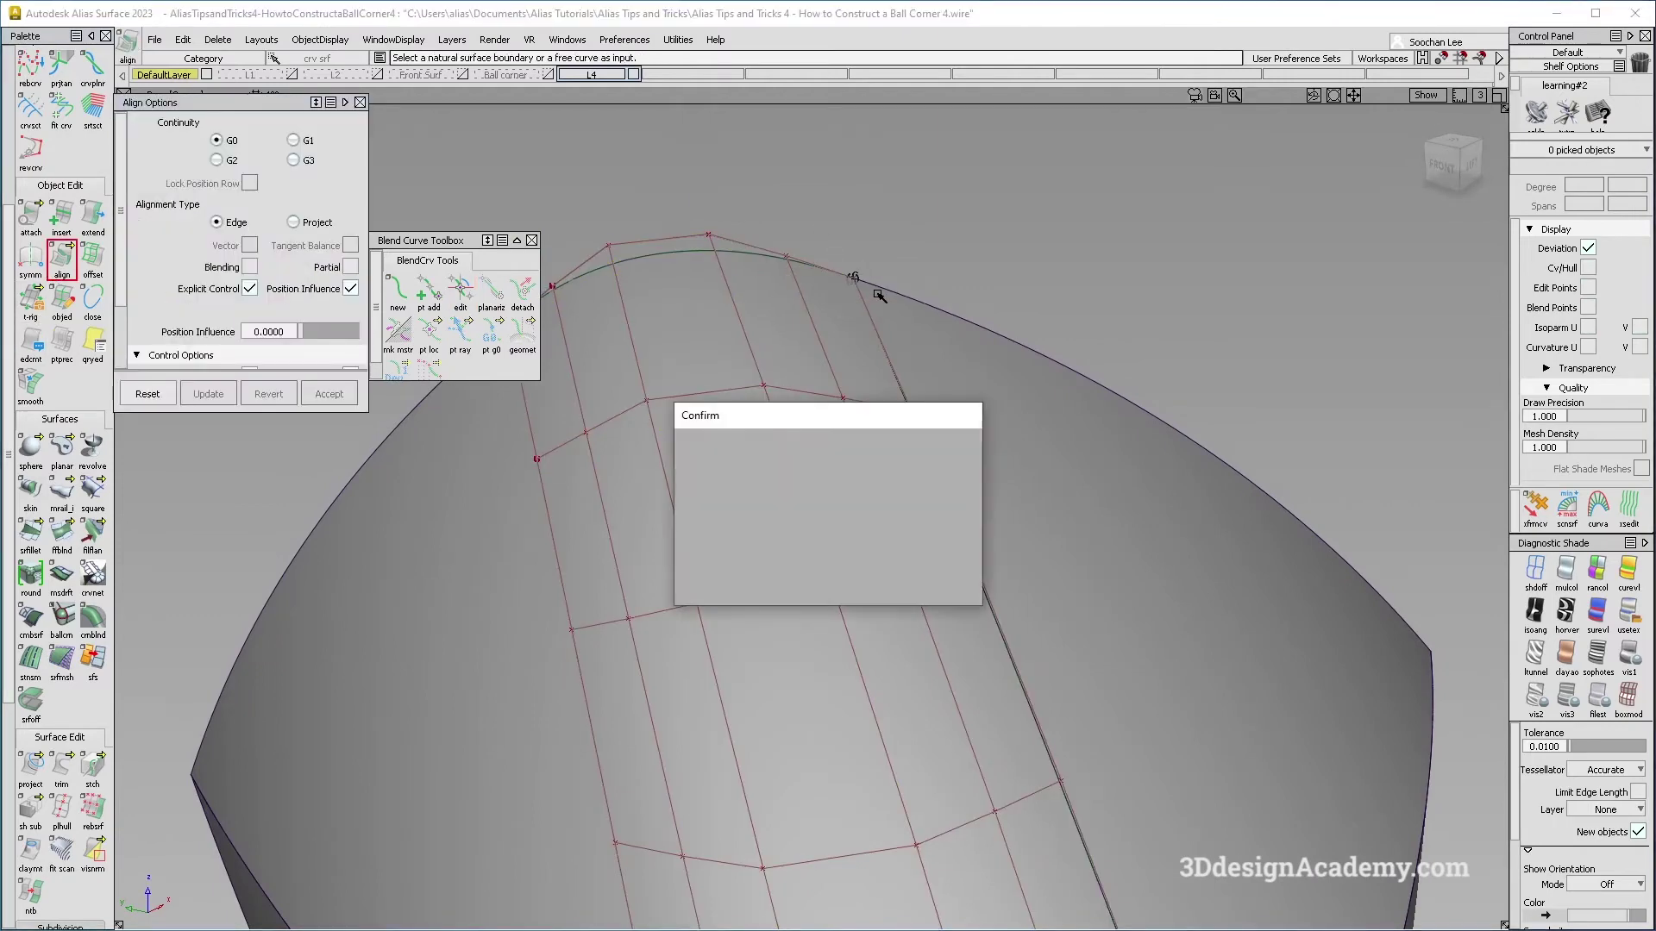
pyautogui.click(879, 288)
pyautogui.keyDown('alt'); pyautogui.keyDown('shift'); pyautogui.moveTo(806, 288); pyautogui.dragTo(828, 306); pyautogui.keyUp('shift'); pyautogui.keyUp('alt')
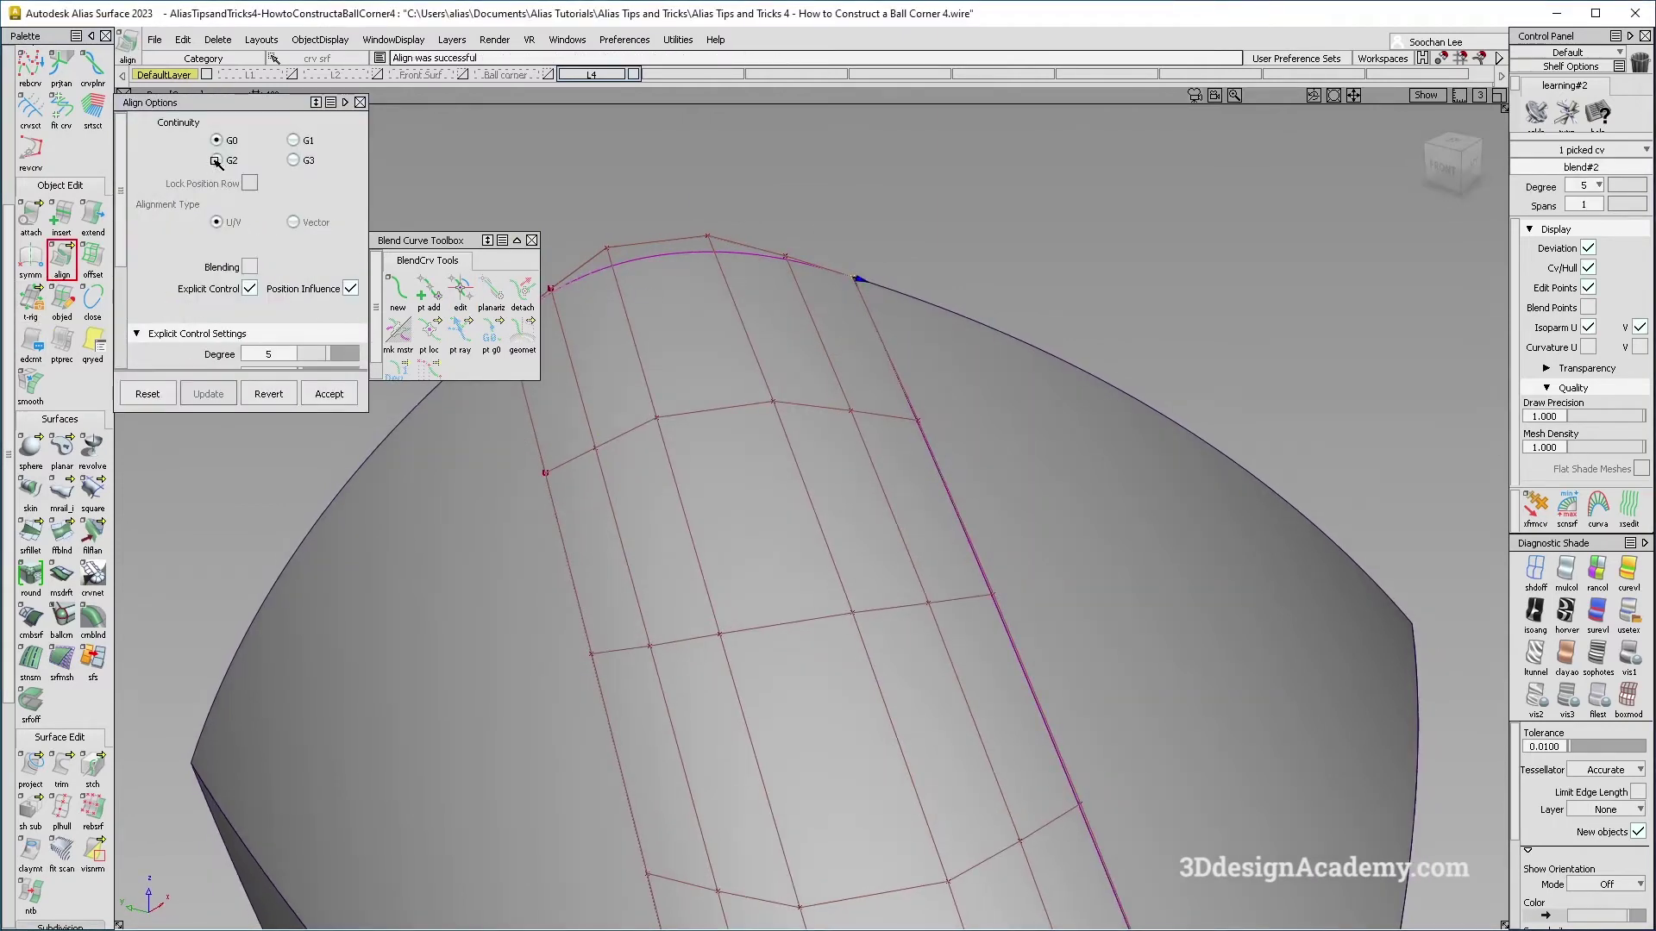
pyautogui.click(216, 160)
pyautogui.keyDown('alt'); pyautogui.keyDown('shift'); pyautogui.moveTo(706, 281); pyautogui.dragTo(824, 269, button='middle'); pyautogui.keyUp('shift'); pyautogui.keyUp('alt')
pyautogui.press('space')
# Step: Align the opposite end of the blend curve to the other upper surface edge with G2 continuity
pyautogui.click(652, 286)
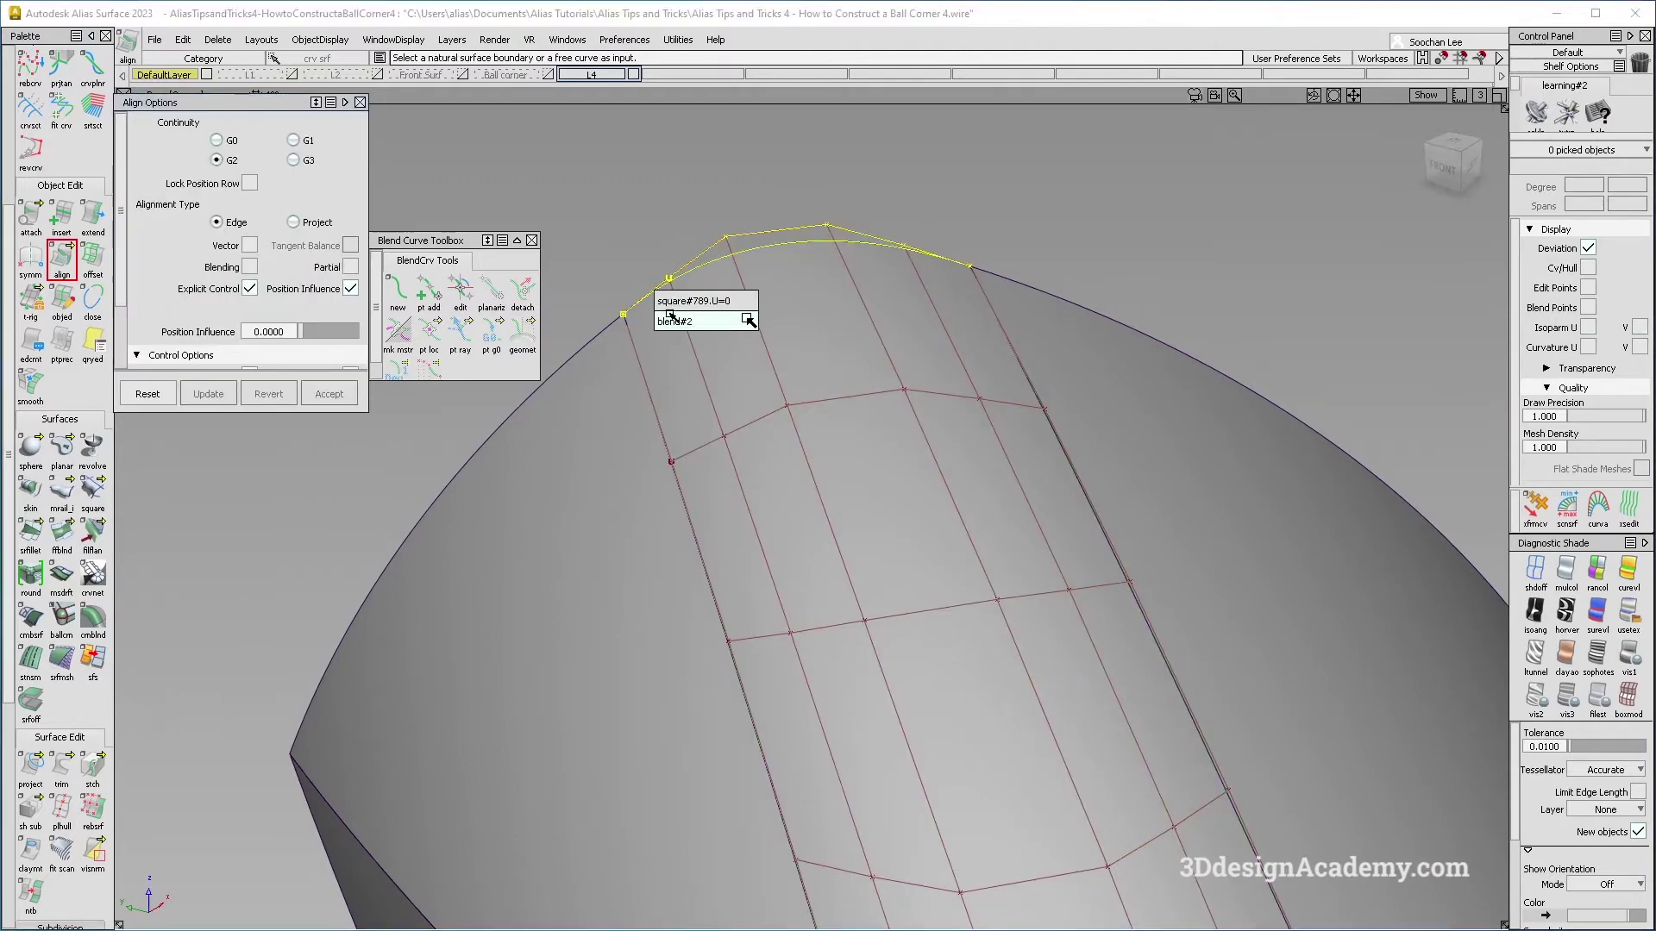
pyautogui.click(748, 320)
pyautogui.click(614, 325)
pyautogui.keyDown('alt'); pyautogui.keyDown('shift'); pyautogui.moveTo(958, 268); pyautogui.dragTo(944, 284, button='right'); pyautogui.keyUp('shift'); pyautogui.keyUp('alt')
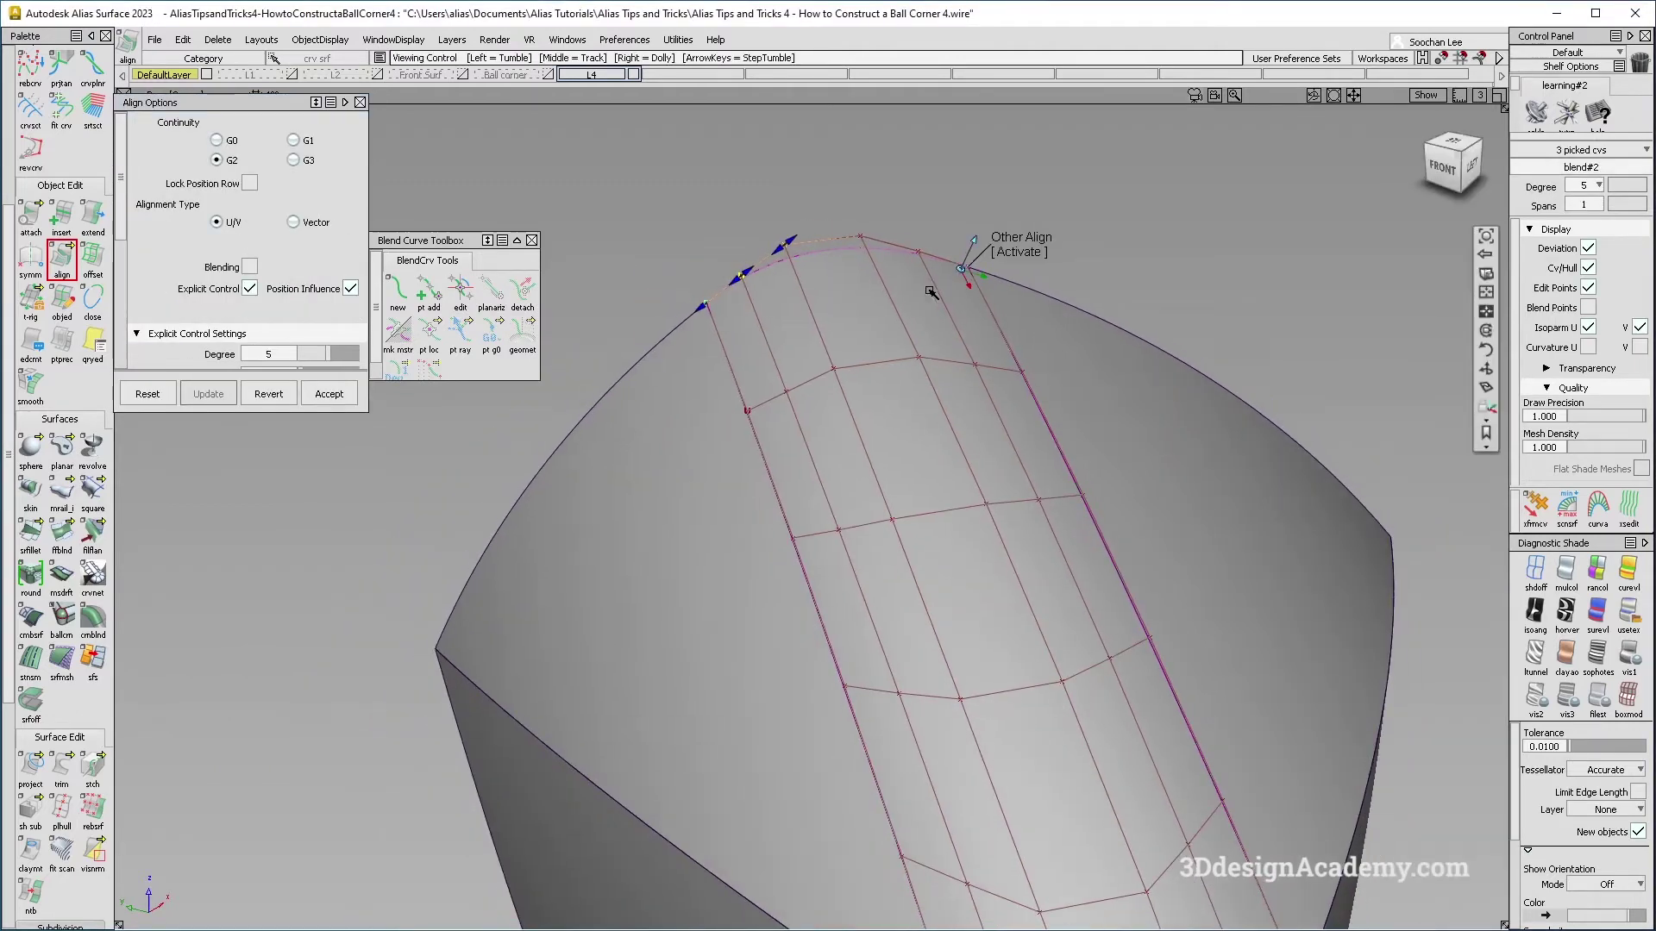
pyautogui.keyDown('ctrl'); pyautogui.keyDown('shift'); pyautogui.moveTo(890, 314); pyautogui.dragTo(862, 263); pyautogui.keyUp('shift'); pyautogui.keyUp('ctrl')
# Step: Hide the control vertices and hulls of the new square surface and blend curve
pyautogui.moveTo(833, 214); pyautogui.dragTo(976, 330)
pyautogui.click(939, 292)
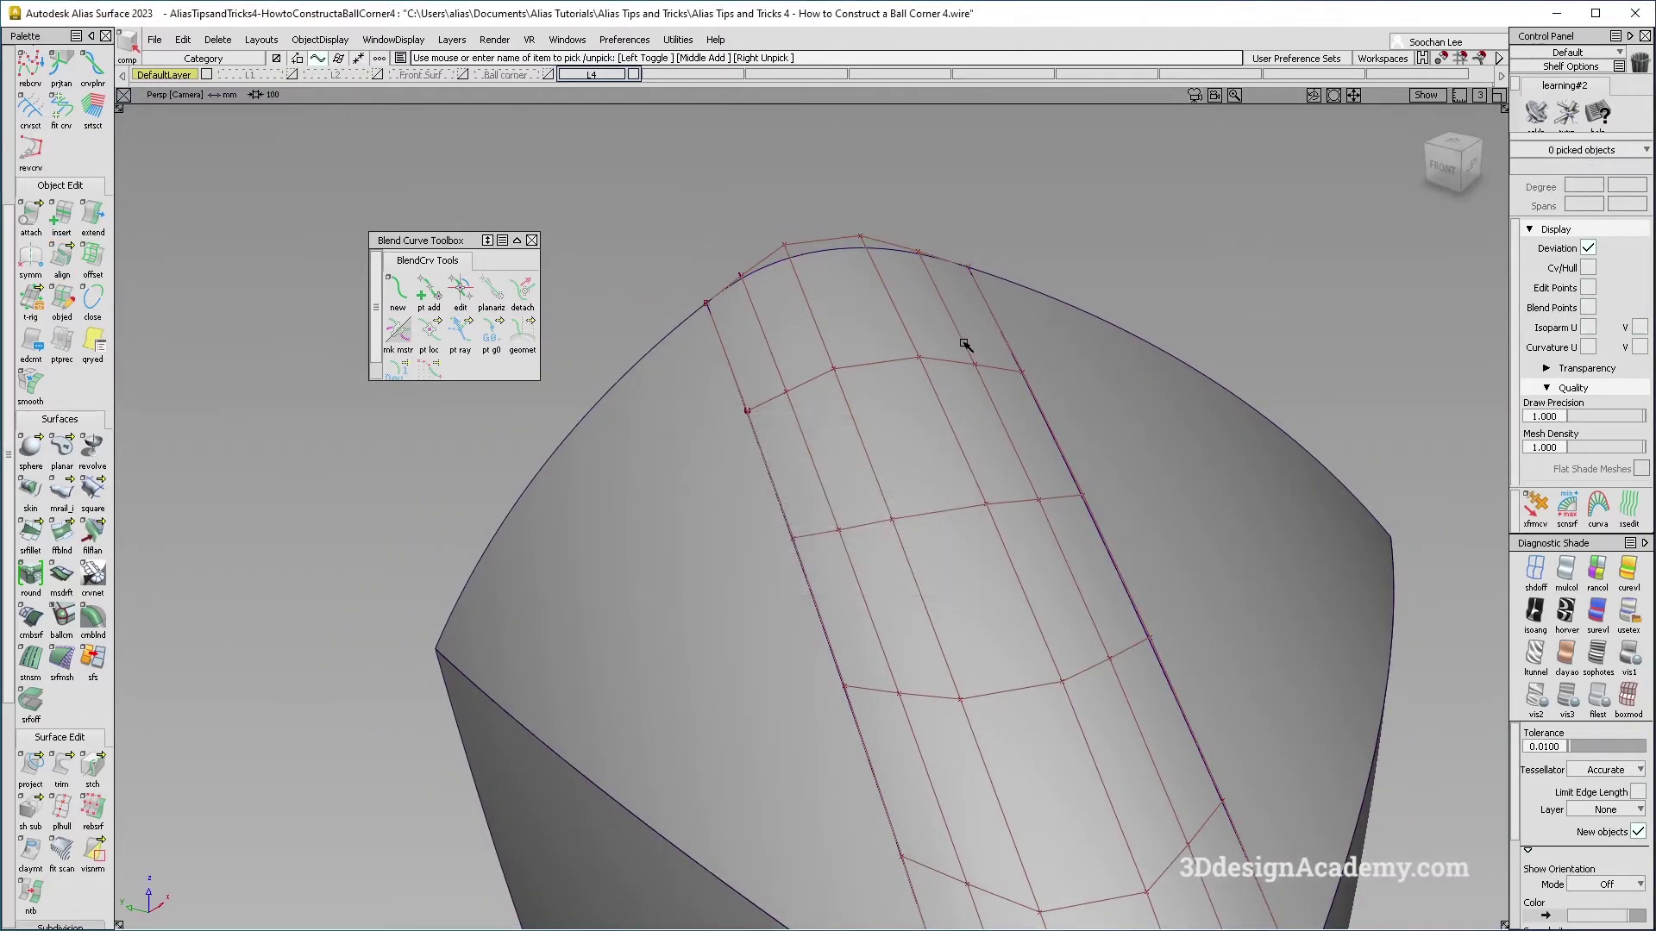
pyautogui.keyDown('alt'); pyautogui.keyDown('shift'); pyautogui.moveTo(961, 340); pyautogui.dragTo(935, 396, button='right'); pyautogui.keyUp('shift'); pyautogui.keyUp('alt')
pyautogui.keyDown('alt'); pyautogui.keyDown('shift'); pyautogui.moveTo(935, 396); pyautogui.dragTo(925, 390); pyautogui.keyUp('shift'); pyautogui.keyUp('alt')
pyautogui.moveTo(1046, 265)
pyautogui.keyDown('ctrl'); pyautogui.keyDown('shift'); pyautogui.mouseDown()
pyautogui.moveTo(946, 382)
pyautogui.moveTo(1028, 420)
pyautogui.mouseUp(); pyautogui.keyUp('shift'); pyautogui.keyUp('ctrl')
pyautogui.click(934, 398)
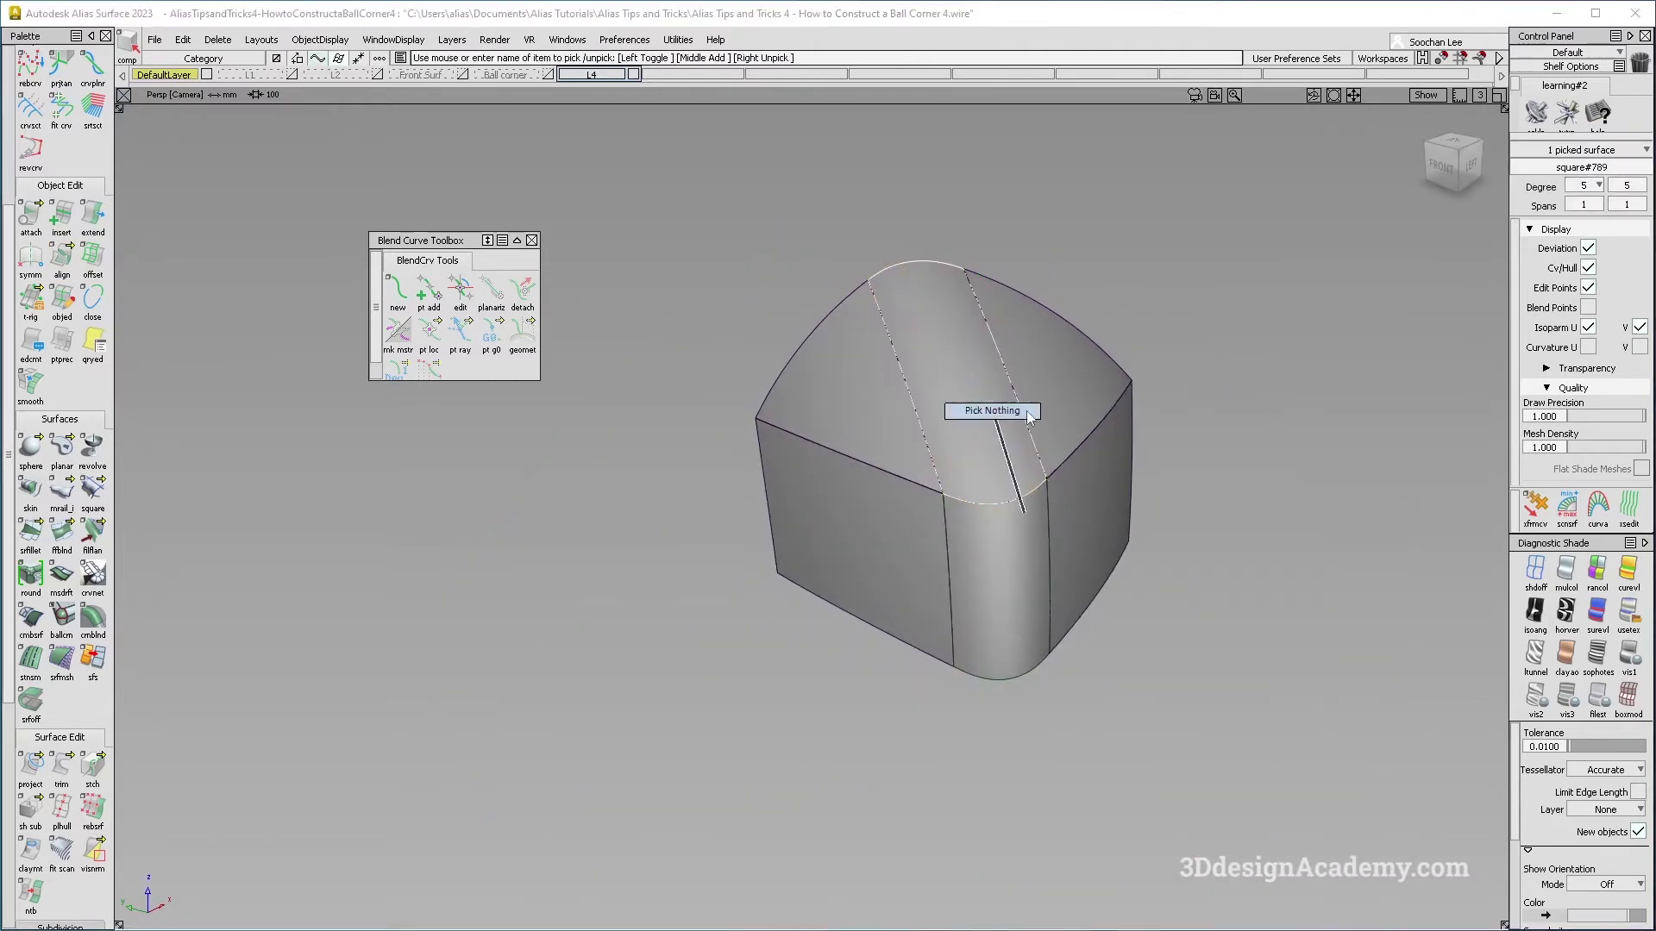
# Step: Delete the construction history of all the block's surfaces
pyautogui.keyDown('alt'); pyautogui.keyDown('shift'); pyautogui.moveTo(1053, 492); pyautogui.dragTo(1090, 455, button='right'); pyautogui.keyUp('shift'); pyautogui.keyUp('alt')
pyautogui.keyDown('alt'); pyautogui.keyDown('shift'); pyautogui.moveTo(1090, 455); pyautogui.dragTo(951, 456, button='middle'); pyautogui.keyUp('shift'); pyautogui.keyUp('alt')
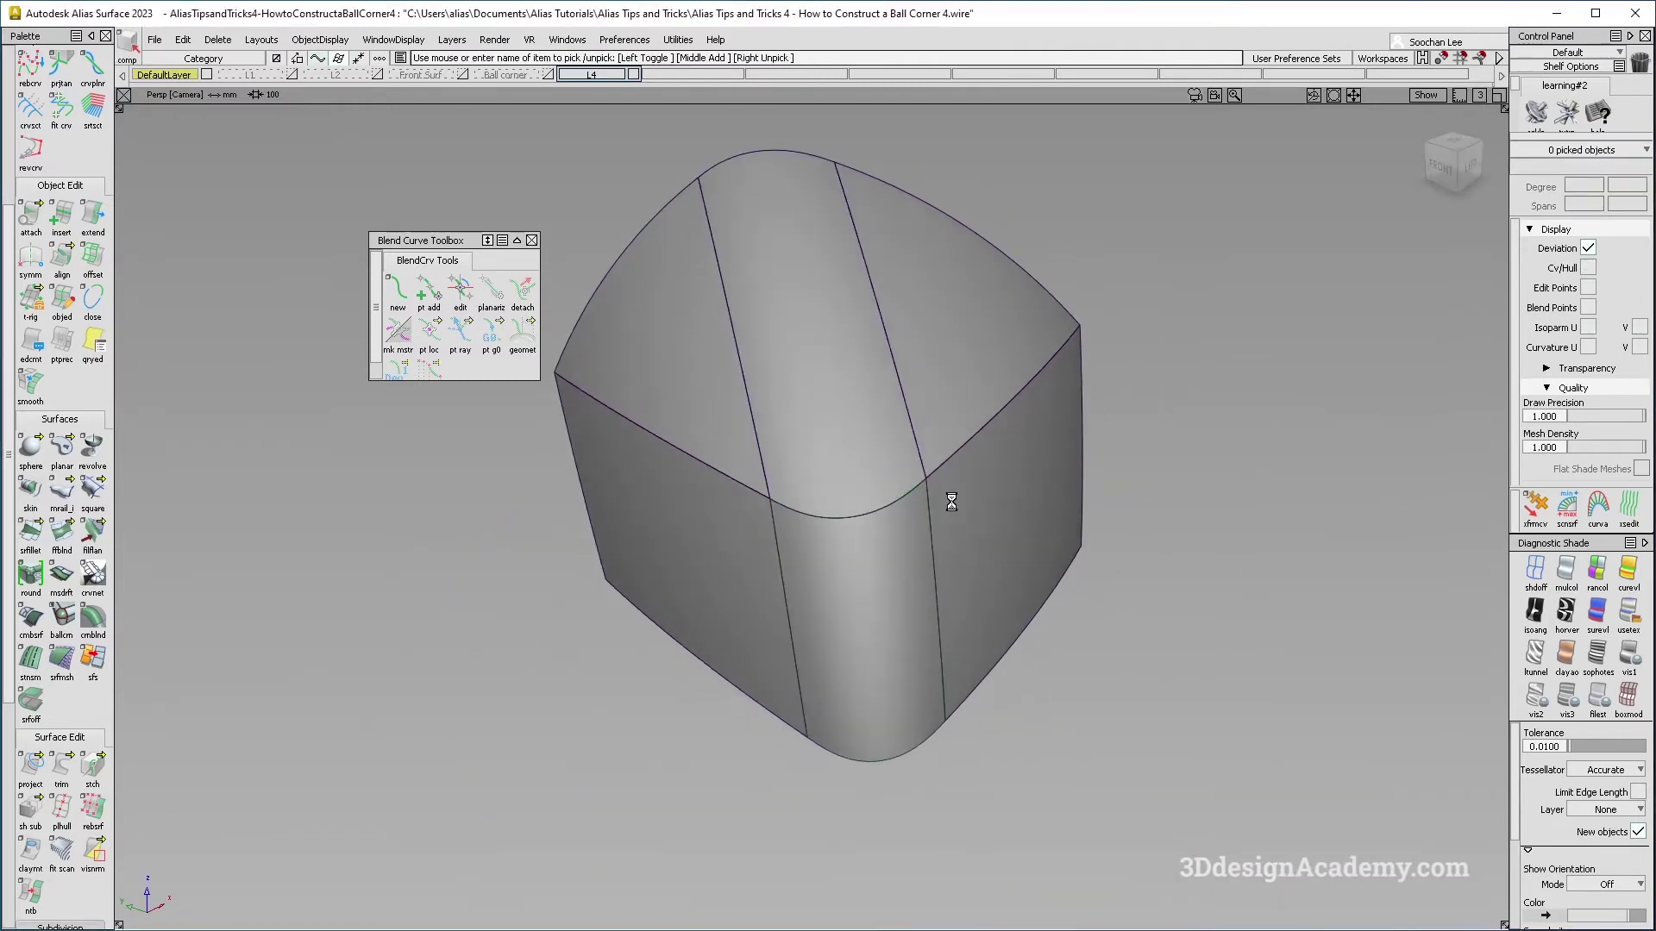
pyautogui.keyDown('alt'); pyautogui.keyDown('shift'); pyautogui.moveTo(950, 503); pyautogui.dragTo(913, 481); pyautogui.keyUp('shift'); pyautogui.keyUp('alt')
pyautogui.keyDown('alt'); pyautogui.keyDown('shift'); pyautogui.moveTo(836, 492); pyautogui.dragTo(807, 479, button='middle'); pyautogui.keyUp('shift'); pyautogui.keyUp('alt')
pyautogui.moveTo(916, 403); pyautogui.dragTo(330, 344)
pyautogui.click(211, 43)
pyautogui.click(226, 83)
pyautogui.click(781, 585)
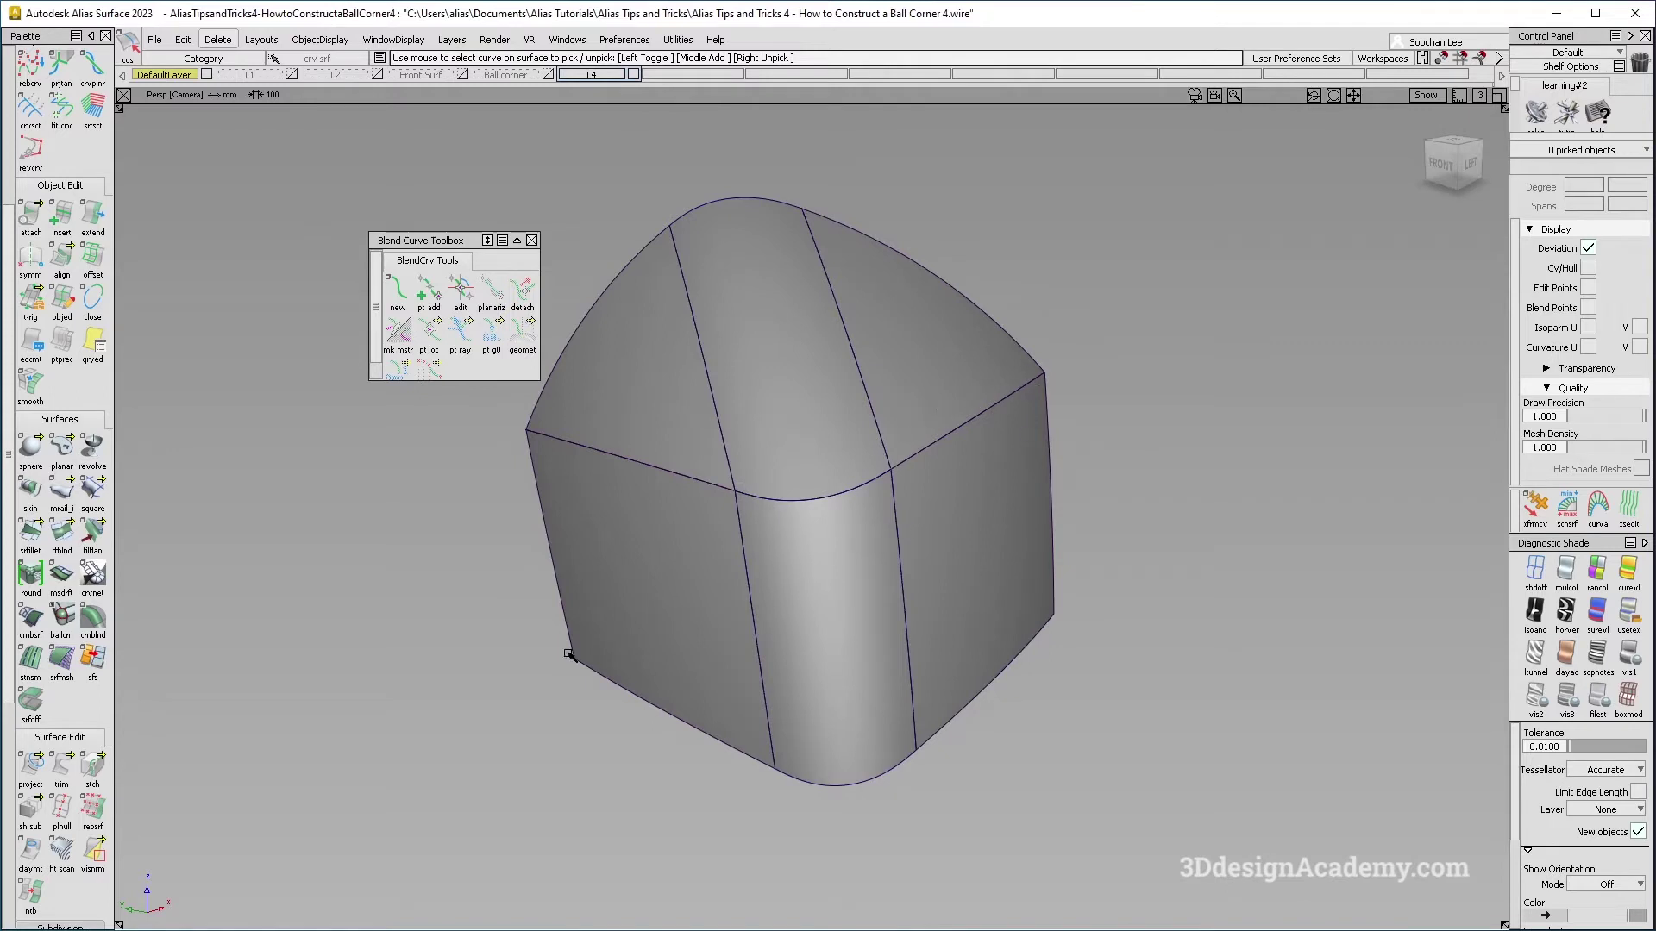
# Step: Fillet the upper edge of the front side wall with a G2 Curvature section and a chordal length of 50
pyautogui.click(31, 539)
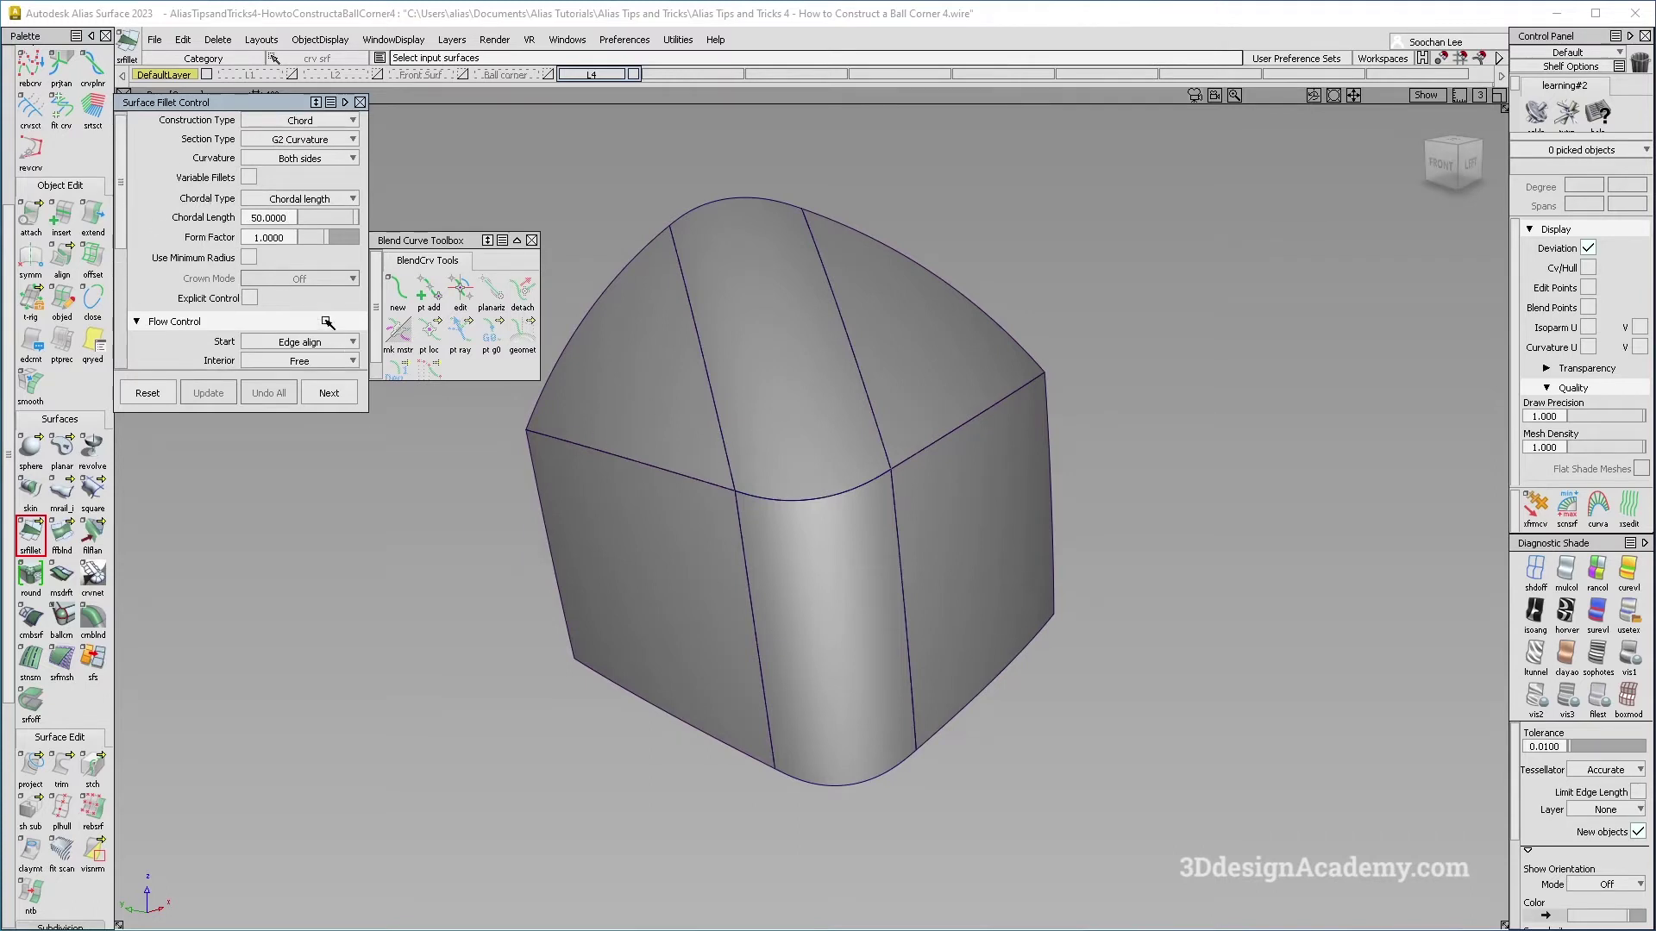
pyautogui.scroll(-3, 332, 338)
pyautogui.click(631, 410)
pyautogui.click(690, 526)
pyautogui.press('space')
# Step: Fillet the upper edge of the other side wall using the same G2 Curvature section and chordal length of 50
pyautogui.keyDown('alt'); pyautogui.keyDown('shift'); pyautogui.moveTo(810, 523); pyautogui.dragTo(827, 530); pyautogui.keyUp('shift'); pyautogui.keyUp('alt')
pyautogui.press('space')
pyautogui.click(933, 414)
pyautogui.click(946, 509)
pyautogui.keyDown('alt'); pyautogui.keyDown('shift'); pyautogui.moveTo(946, 514); pyautogui.dragTo(892, 609); pyautogui.keyUp('shift'); pyautogui.keyUp('alt')
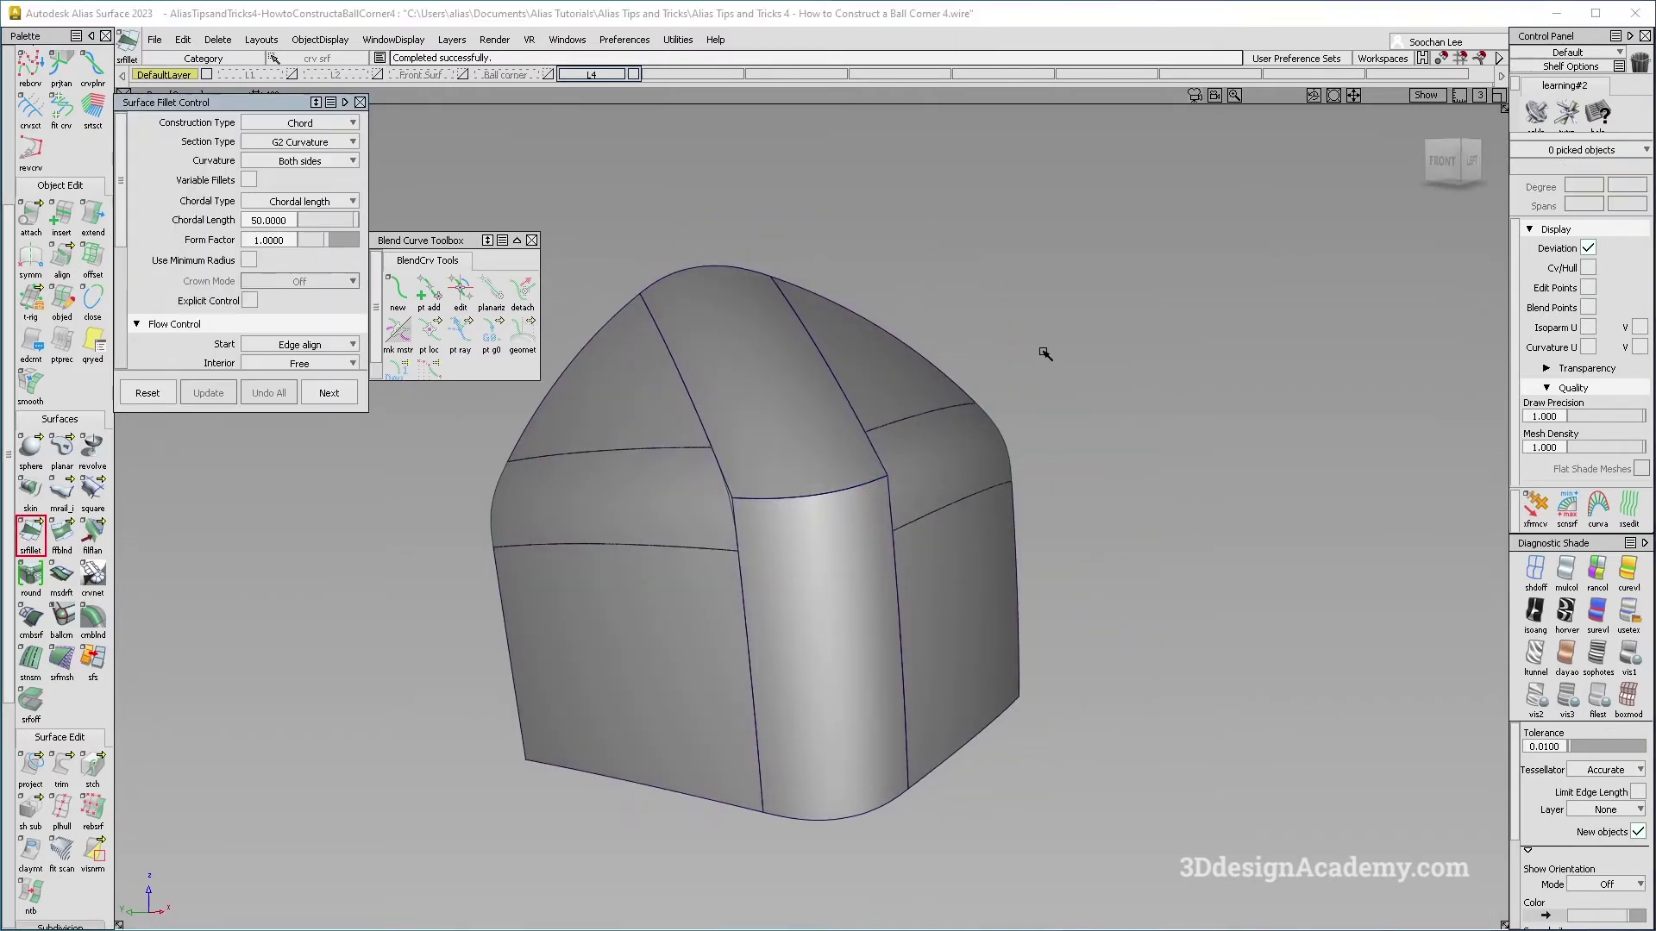
# Step: Delete the construction history of the complete model, including both new side fillets
pyautogui.moveTo(1190, 340); pyautogui.dragTo(595, 737)
pyautogui.click(217, 39)
pyautogui.click(237, 80)
# Step: Examine how the side fillets and side walls meet the vertical fillet around the corner
pyautogui.keyDown('alt'); pyautogui.keyDown('shift'); pyautogui.moveTo(907, 523); pyautogui.dragTo(872, 523, button='right'); pyautogui.keyUp('shift'); pyautogui.keyUp('alt')
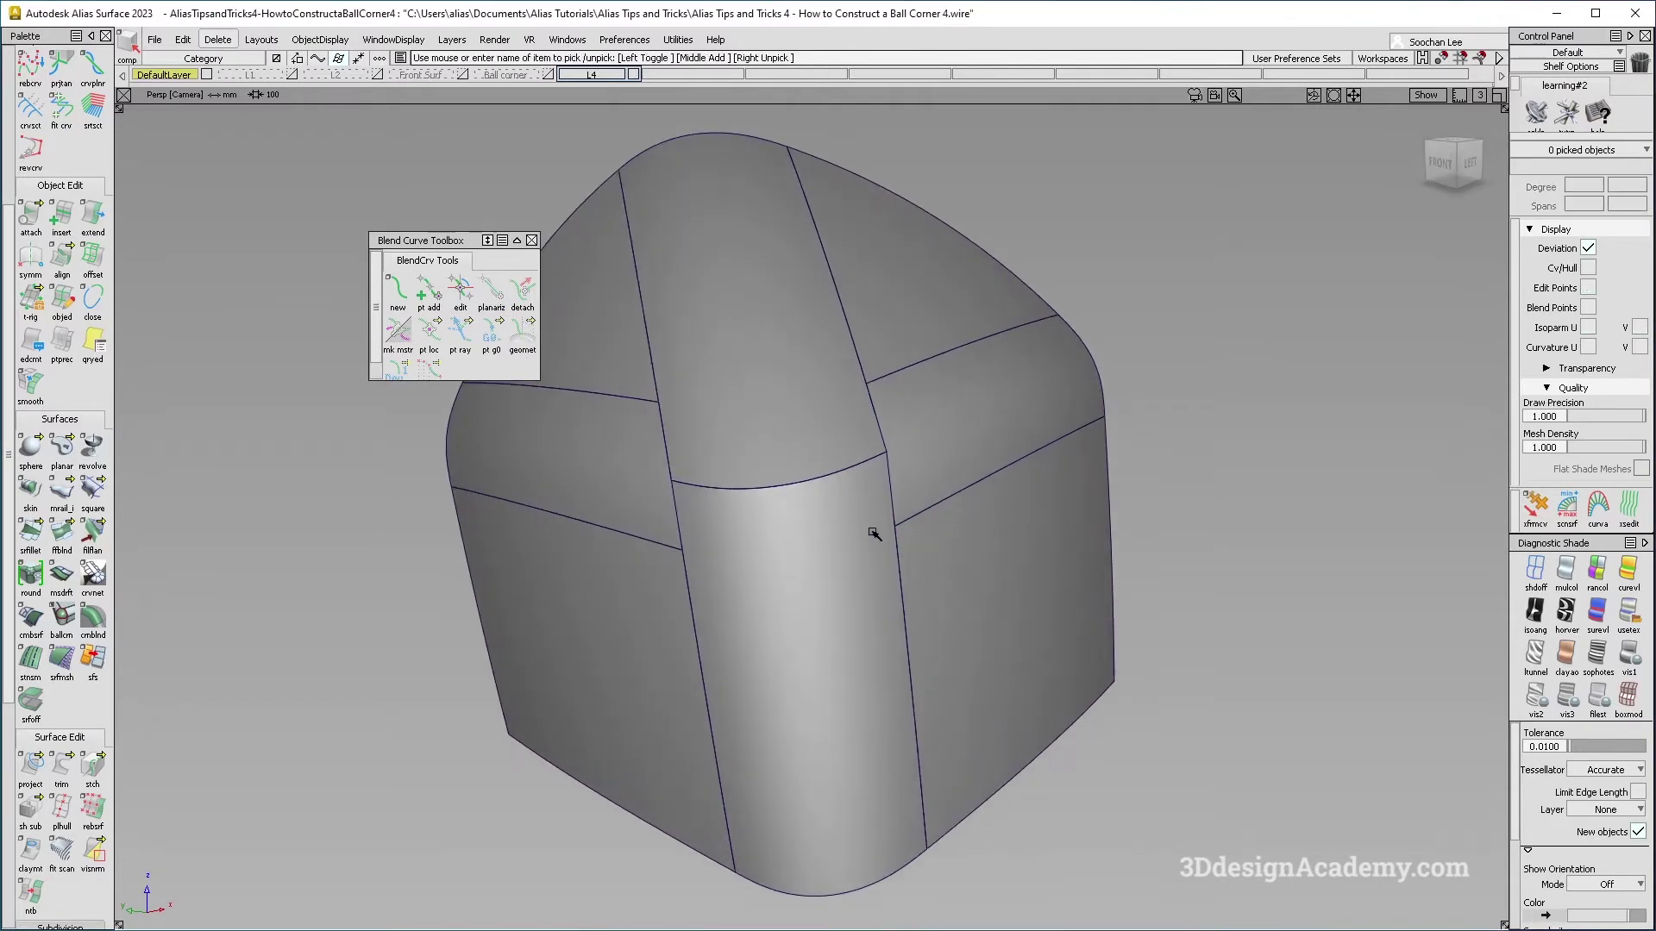
pyautogui.scroll(-2, 880, 540)
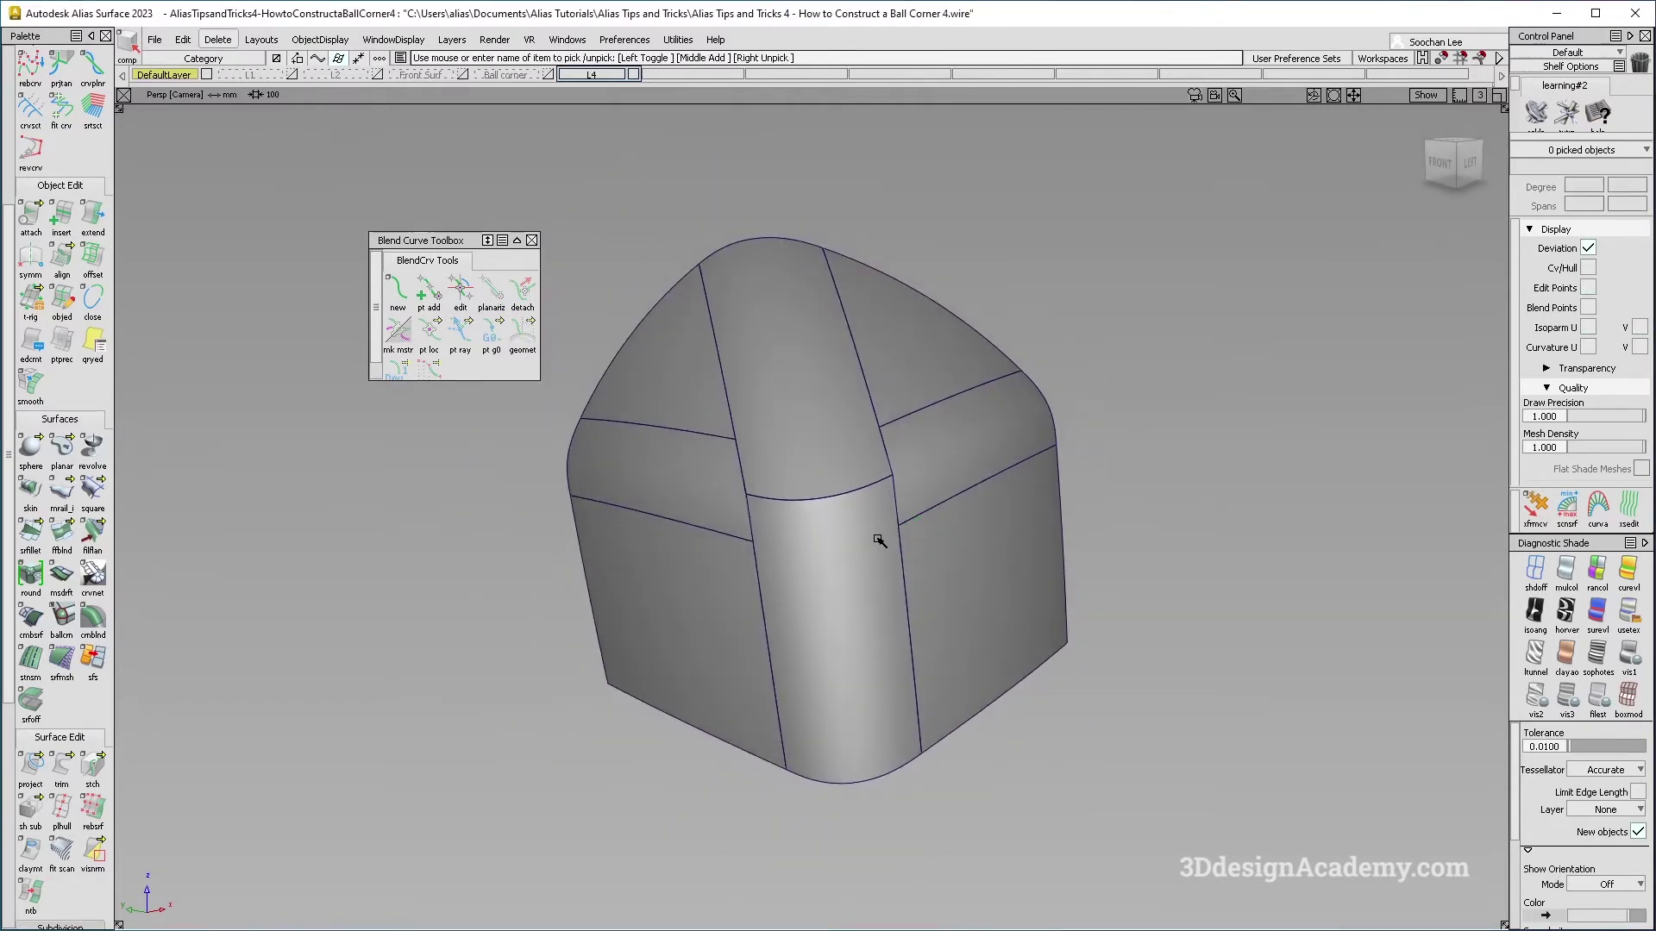
pyautogui.keyDown('alt'); pyautogui.keyDown('shift'); pyautogui.moveTo(880, 541); pyautogui.dragTo(862, 585); pyautogui.keyUp('shift'); pyautogui.keyUp('alt')
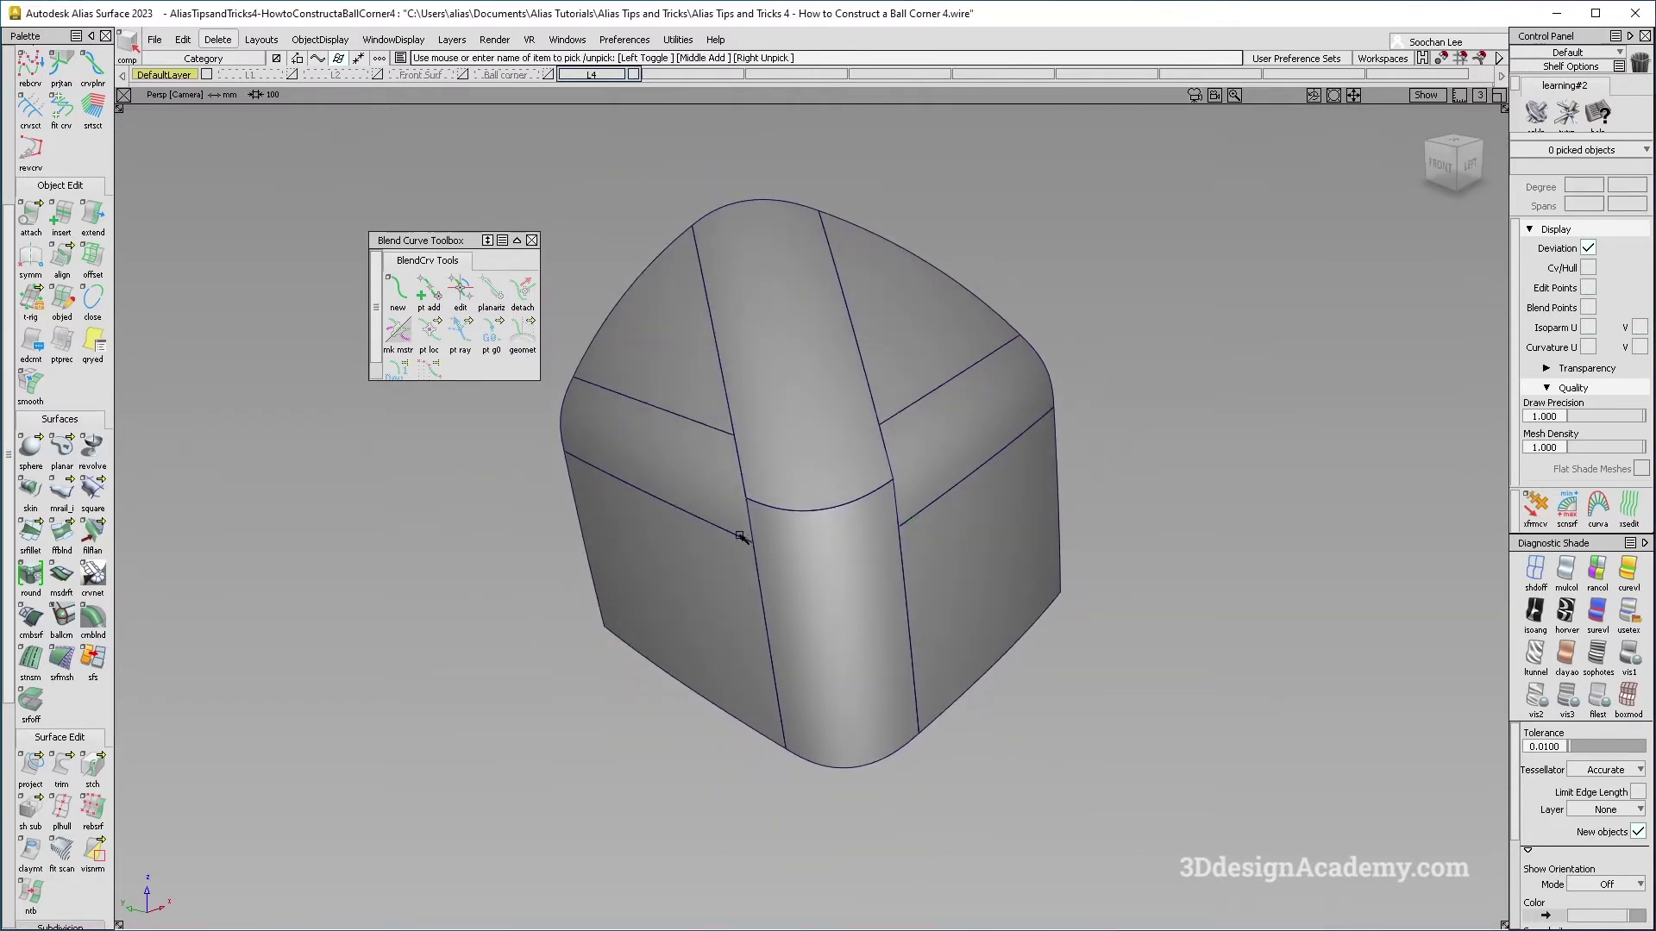
pyautogui.keyDown('alt'); pyautogui.keyDown('shift'); pyautogui.moveTo(828, 585); pyautogui.dragTo(928, 554); pyautogui.keyUp('shift'); pyautogui.keyUp('alt')
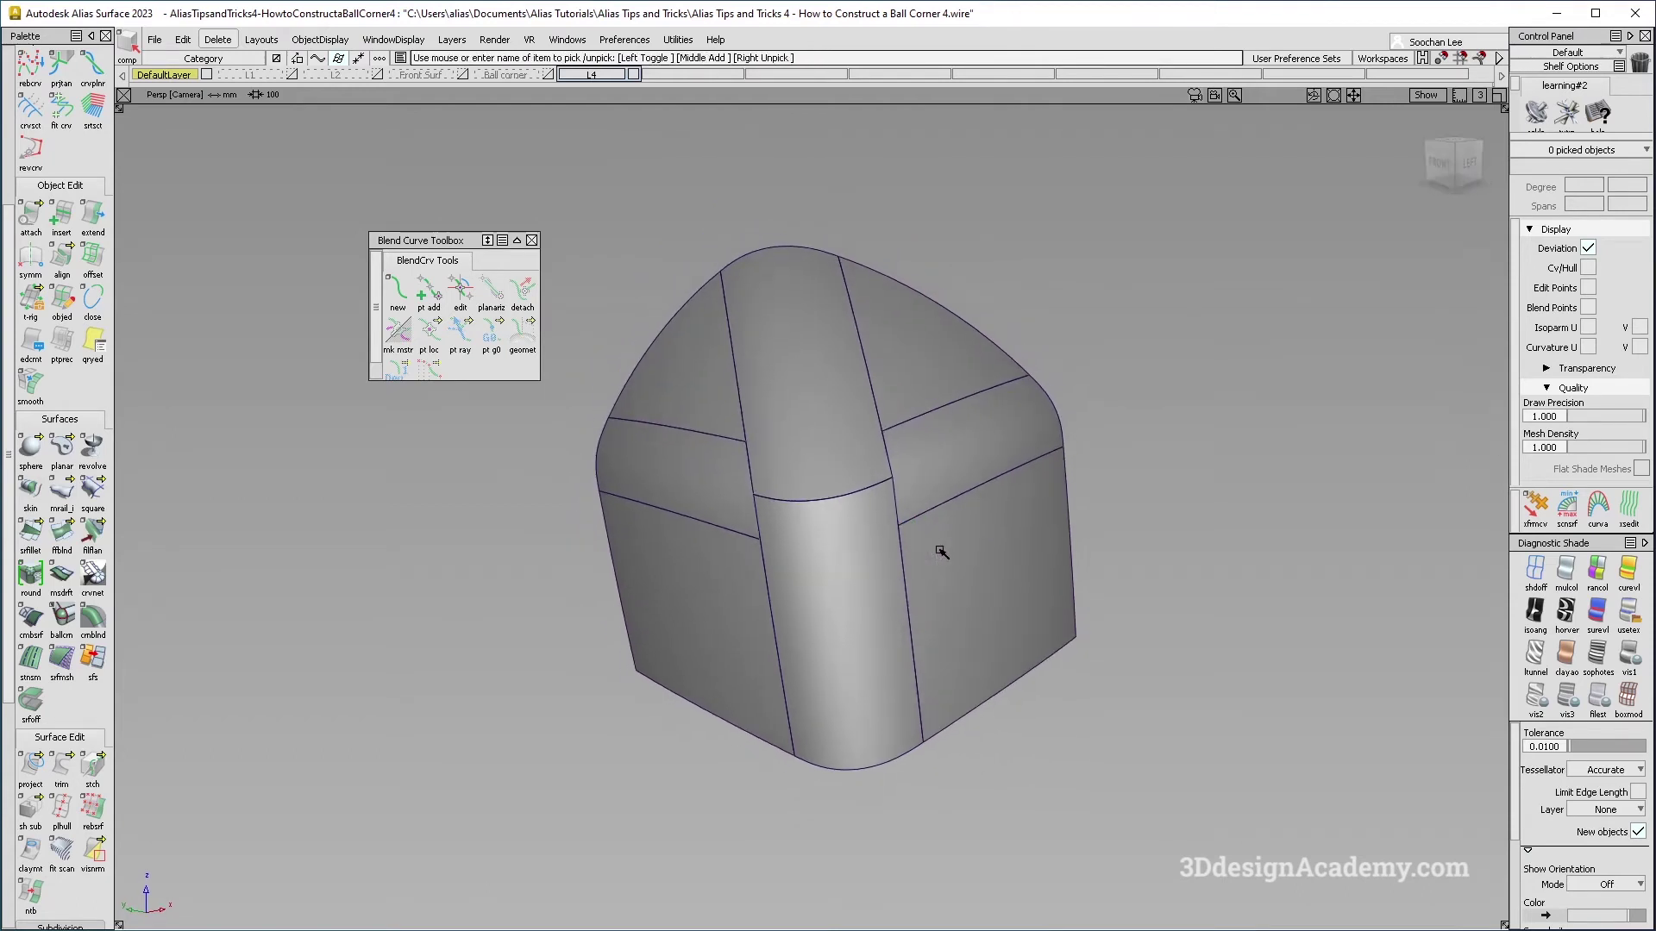
pyautogui.click(991, 577)
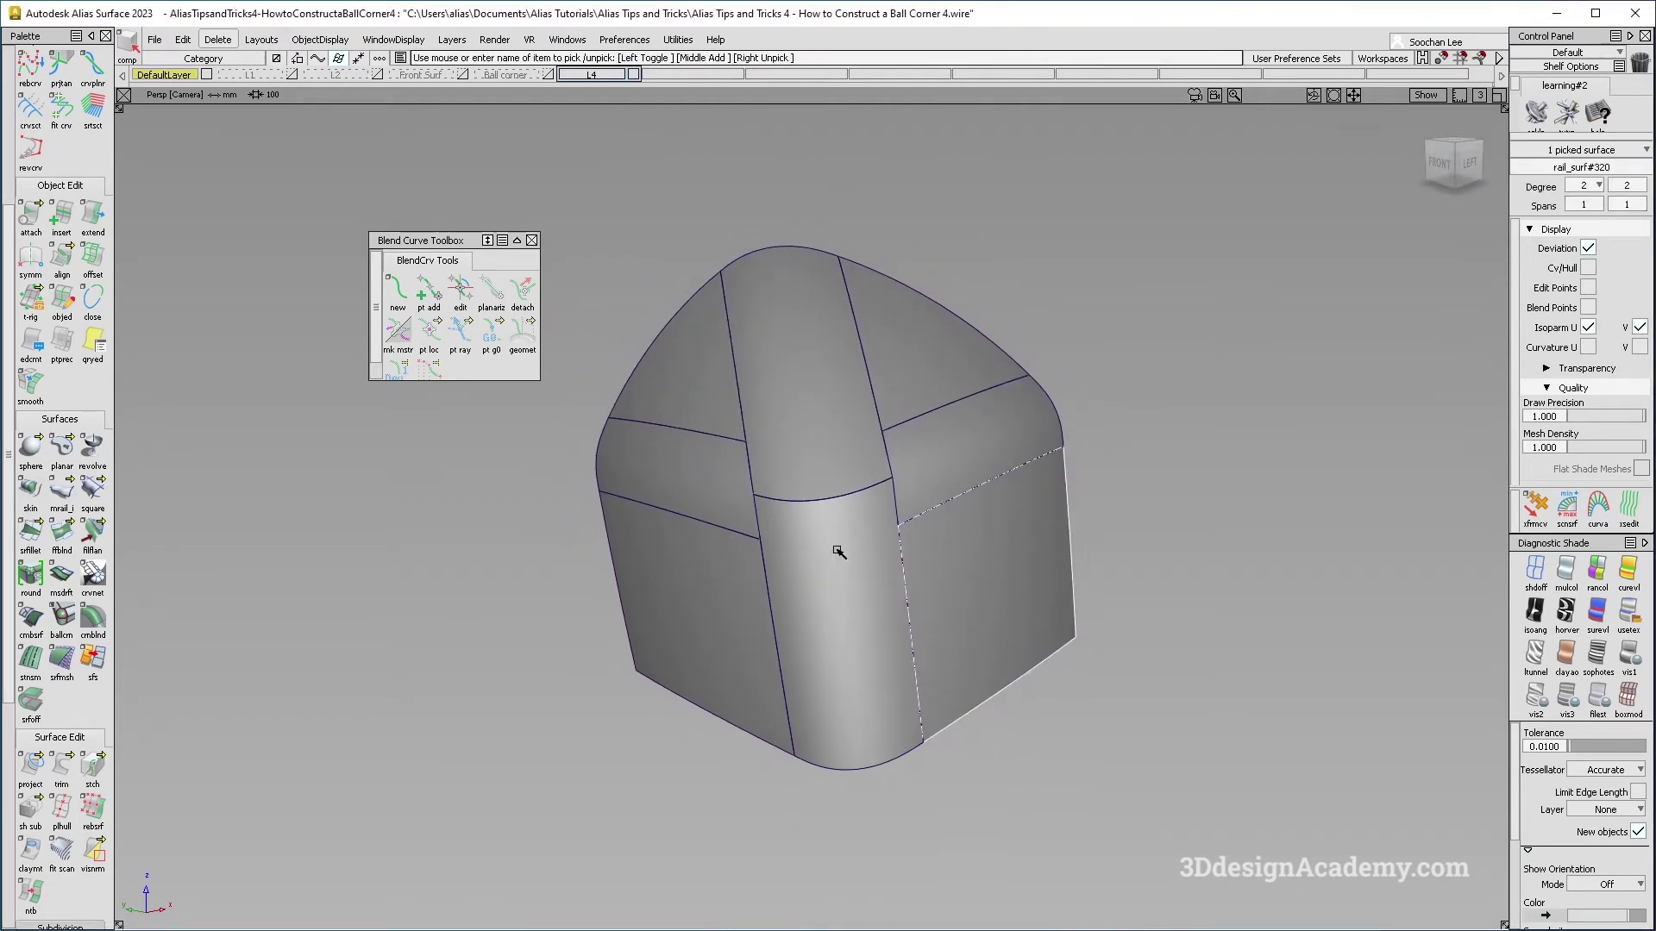
pyautogui.keyDown('alt'); pyautogui.keyDown('shift'); pyautogui.moveTo(872, 521); pyautogui.dragTo(844, 639); pyautogui.keyUp('shift'); pyautogui.keyUp('alt')
pyautogui.keyDown('ctrl'); pyautogui.keyDown('shift'); pyautogui.moveTo(845, 639); pyautogui.dragTo(827, 494); pyautogui.keyUp('shift'); pyautogui.keyUp('ctrl')
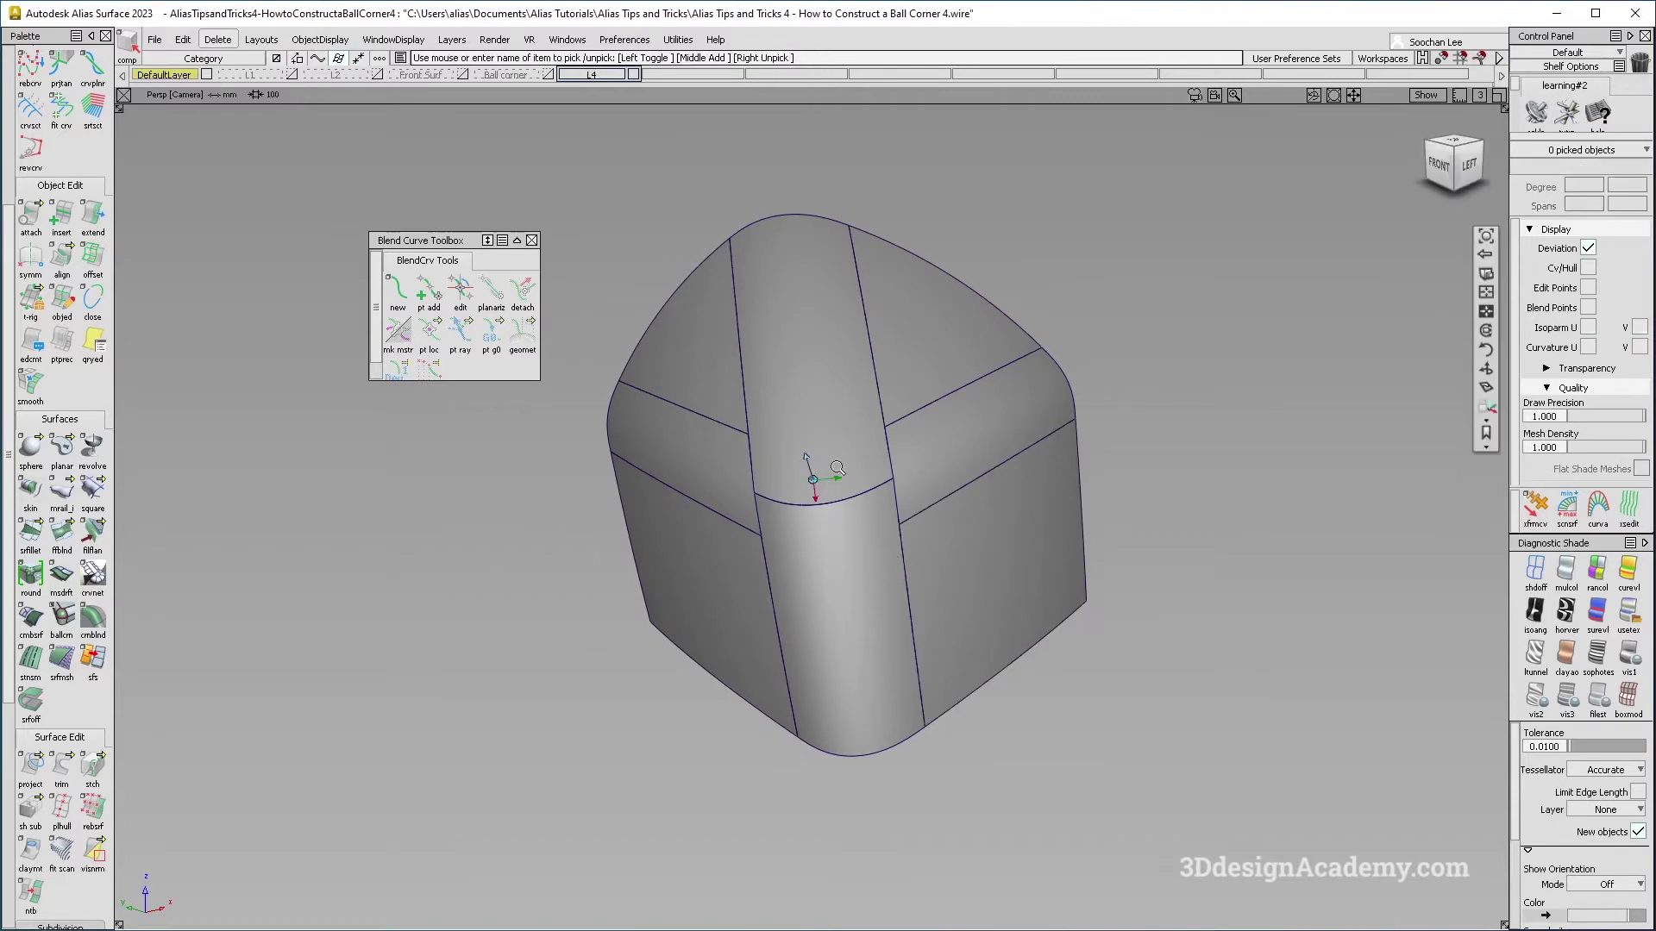
pyautogui.keyDown('alt'); pyautogui.keyDown('shift'); pyautogui.moveTo(817, 480); pyautogui.dragTo(897, 569, button='right'); pyautogui.keyUp('shift'); pyautogui.keyUp('alt')
pyautogui.keyDown('alt'); pyautogui.keyDown('shift'); pyautogui.moveTo(896, 569); pyautogui.dragTo(838, 474); pyautogui.keyUp('shift'); pyautogui.keyUp('alt')
# Step: Untrim the two side walls next to the vertical fillet
pyautogui.click(552, 586)
pyautogui.moveTo(69, 783); pyautogui.dragTo(134, 769)
pyautogui.click(670, 679)
pyautogui.click(1035, 612)
pyautogui.keyDown('alt'); pyautogui.keyDown('shift'); pyautogui.moveTo(946, 654); pyautogui.dragTo(991, 740); pyautogui.keyUp('shift'); pyautogui.keyUp('alt')
pyautogui.keyDown('ctrl'); pyautogui.keyDown('shift'); pyautogui.moveTo(991, 740); pyautogui.dragTo(940, 579); pyautogui.keyUp('shift'); pyautogui.keyUp('ctrl')
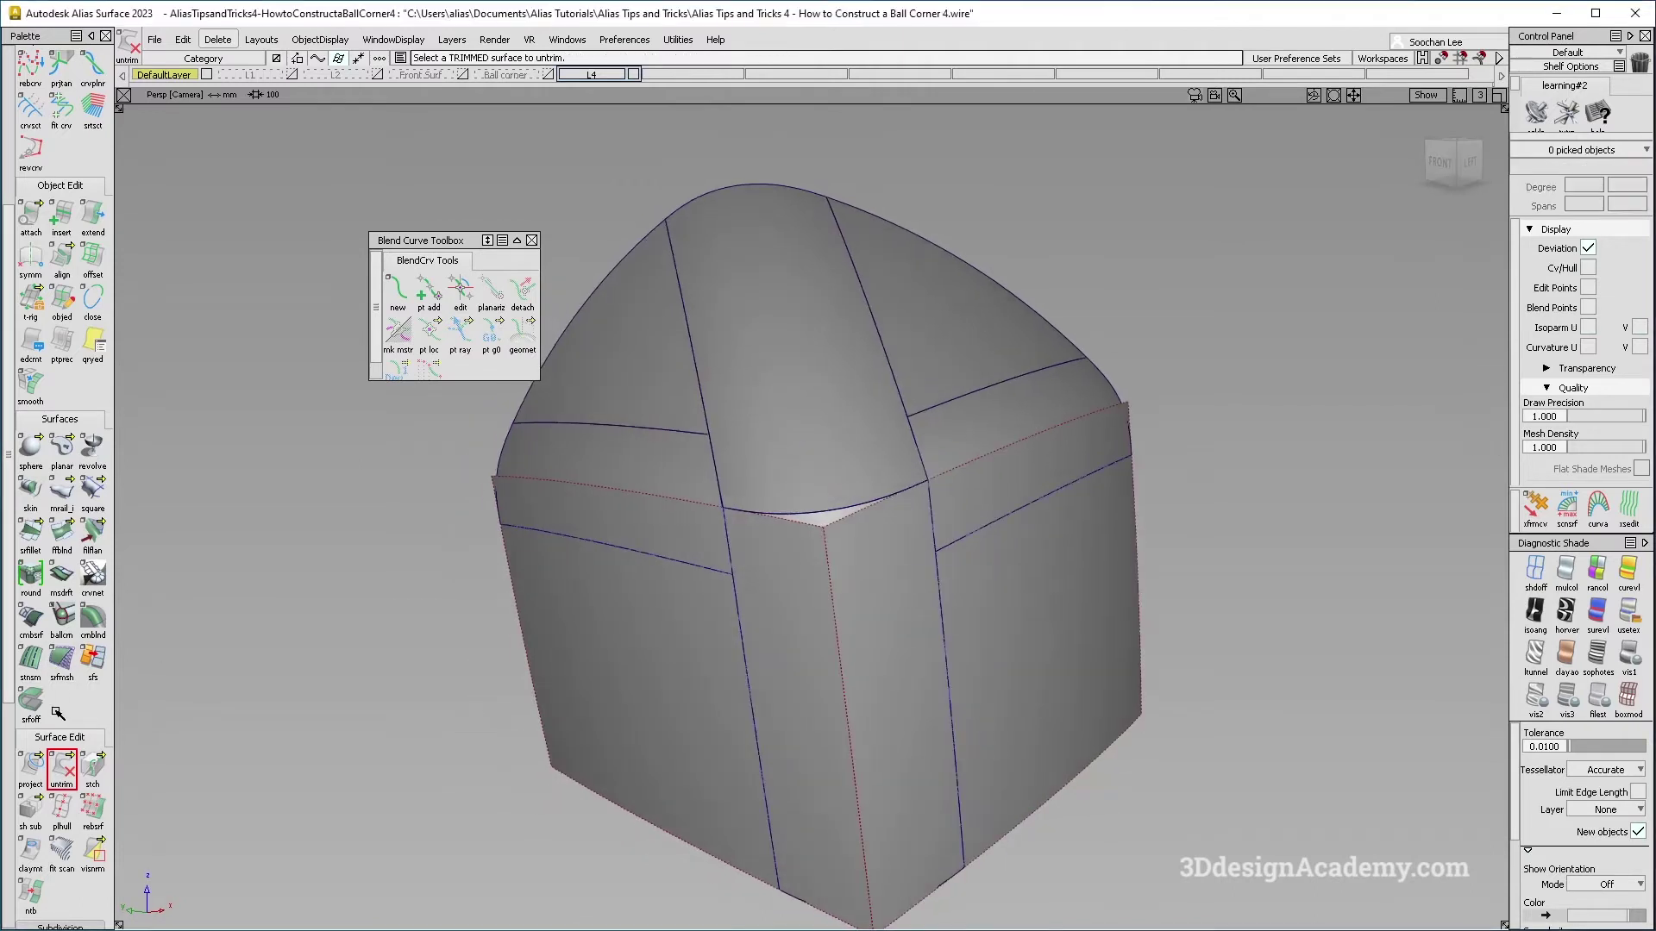
# Step: Trim both side walls along the lower edges of the side fillets, extended to the vertical corner, keeping the lower regions
pyautogui.click(95, 768)
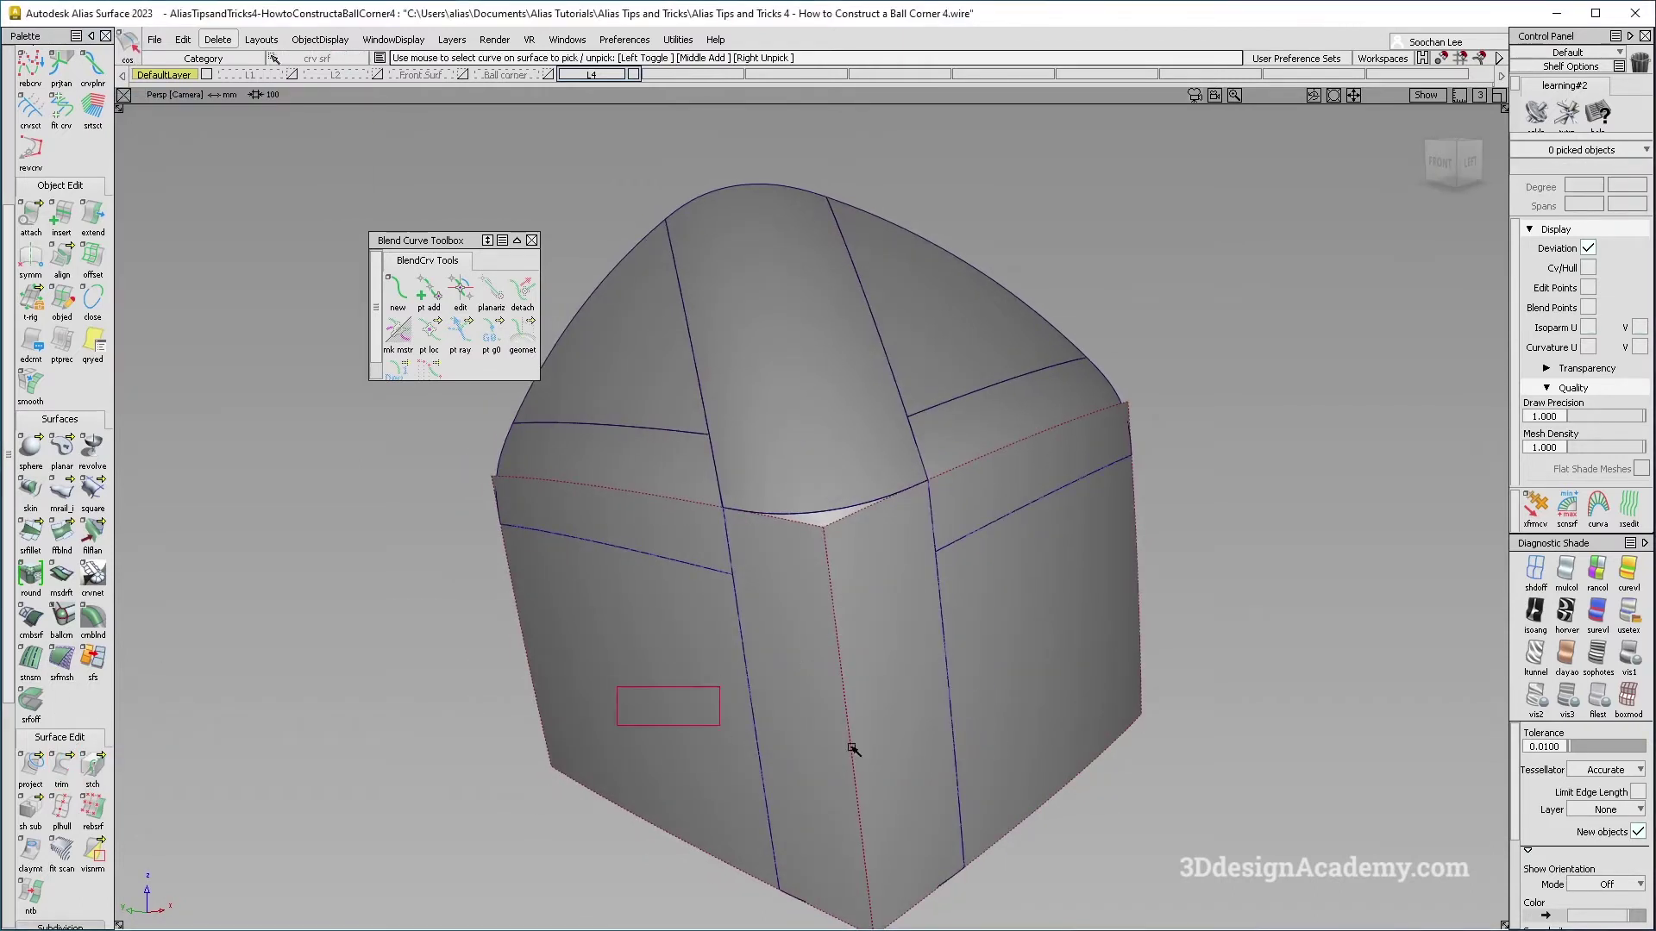
pyautogui.click(65, 765)
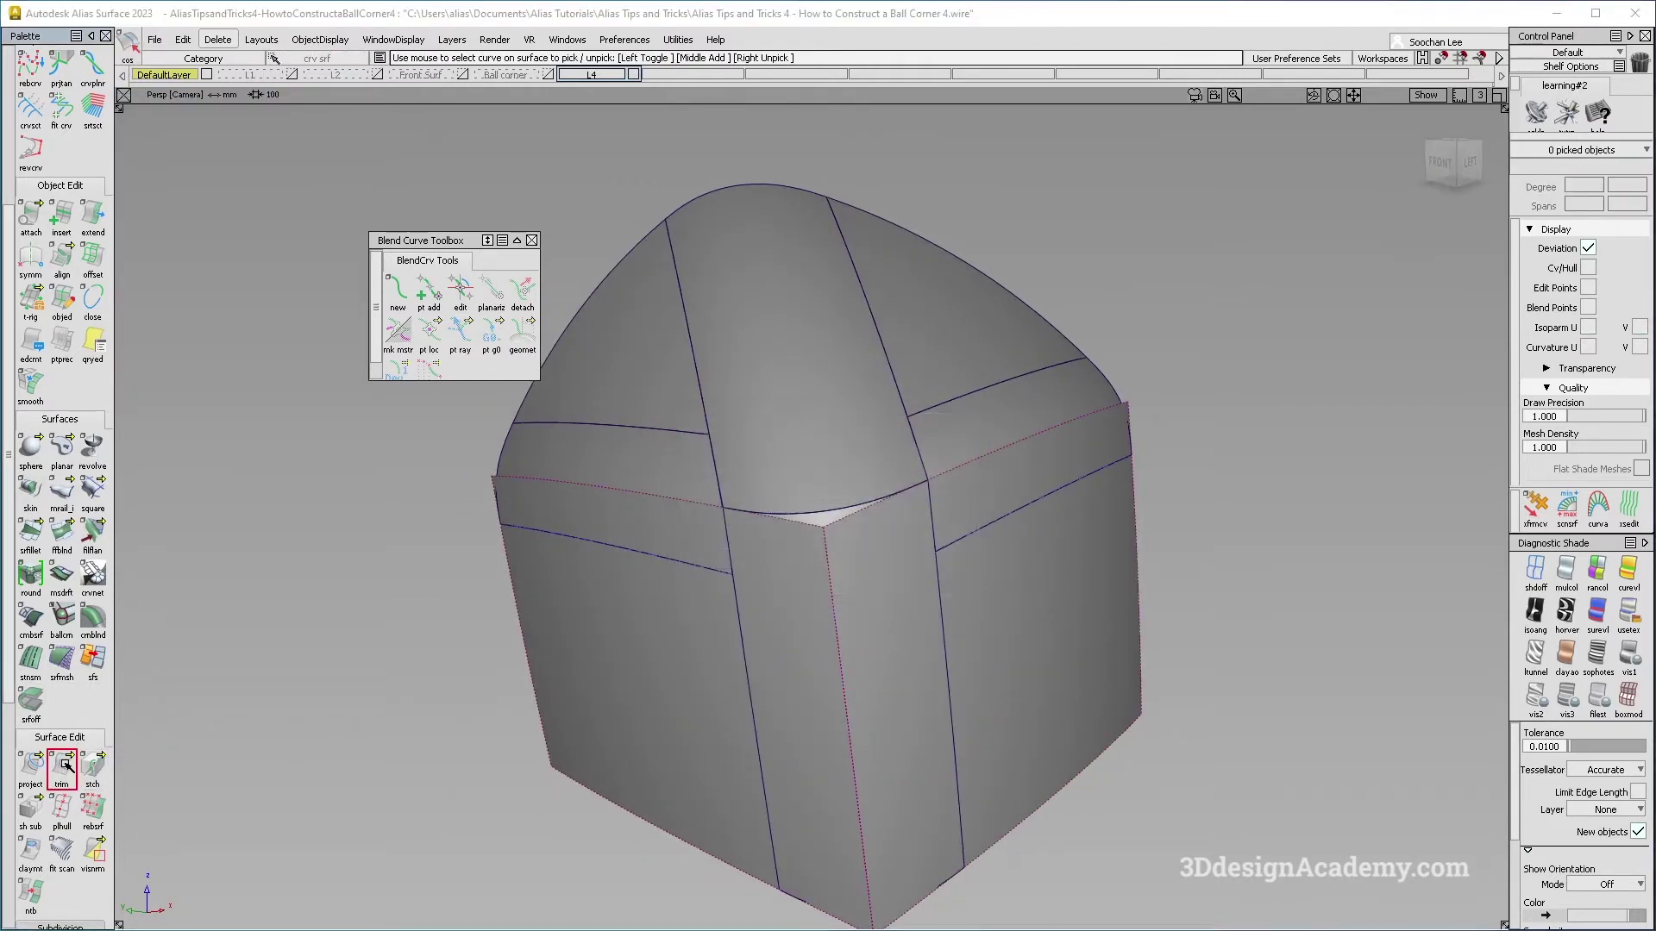
pyautogui.click(959, 673)
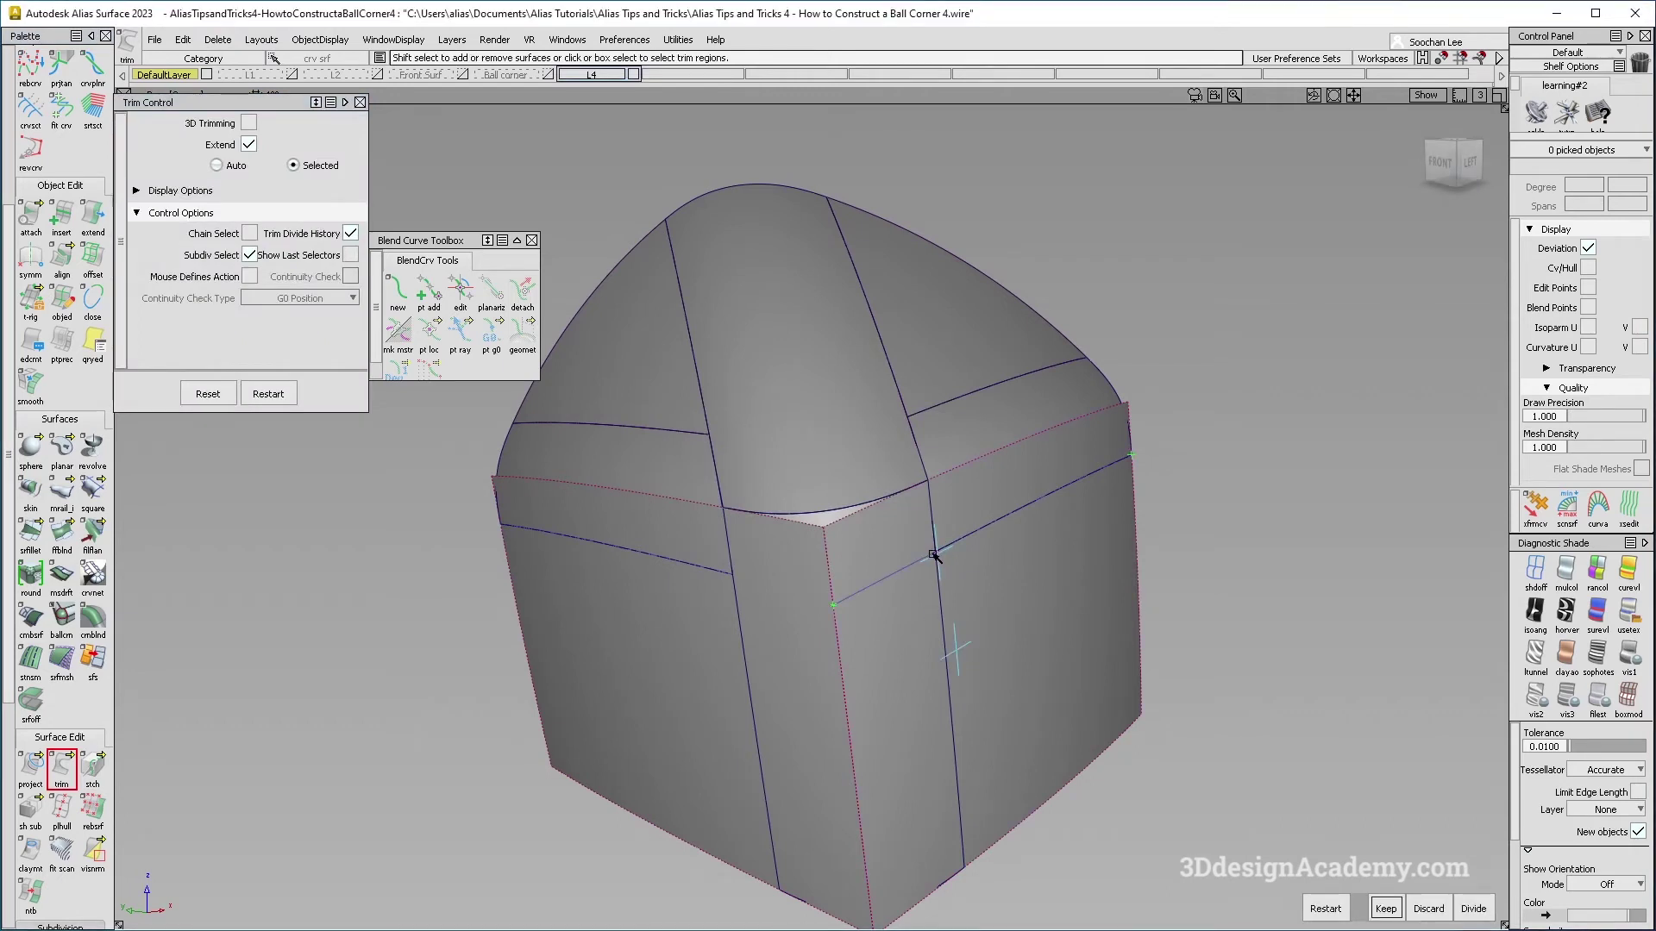
pyautogui.click(935, 556)
pyautogui.press('space')
pyautogui.moveTo(813, 480)
pyautogui.keyDown('alt'); pyautogui.keyDown('shift'); pyautogui.mouseDown(button='right')
pyautogui.moveTo(865, 613)
pyautogui.moveTo(802, 509)
pyautogui.mouseUp(button='right'); pyautogui.keyUp('shift'); pyautogui.keyUp('alt')
pyautogui.keyDown('ctrl'); pyautogui.keyDown('shift'); pyautogui.moveTo(776, 483); pyautogui.dragTo(674, 479); pyautogui.keyUp('shift'); pyautogui.keyUp('ctrl')
# Step: Build a G2 curvature surface fillet with a chordal length of 75 between the two trimmed side walls
pyautogui.click(21, 536)
pyautogui.click(757, 647)
pyautogui.click(943, 623)
pyautogui.keyDown('alt'); pyautogui.keyDown('shift'); pyautogui.moveTo(883, 622); pyautogui.dragTo(882, 656); pyautogui.keyUp('shift'); pyautogui.keyUp('alt')
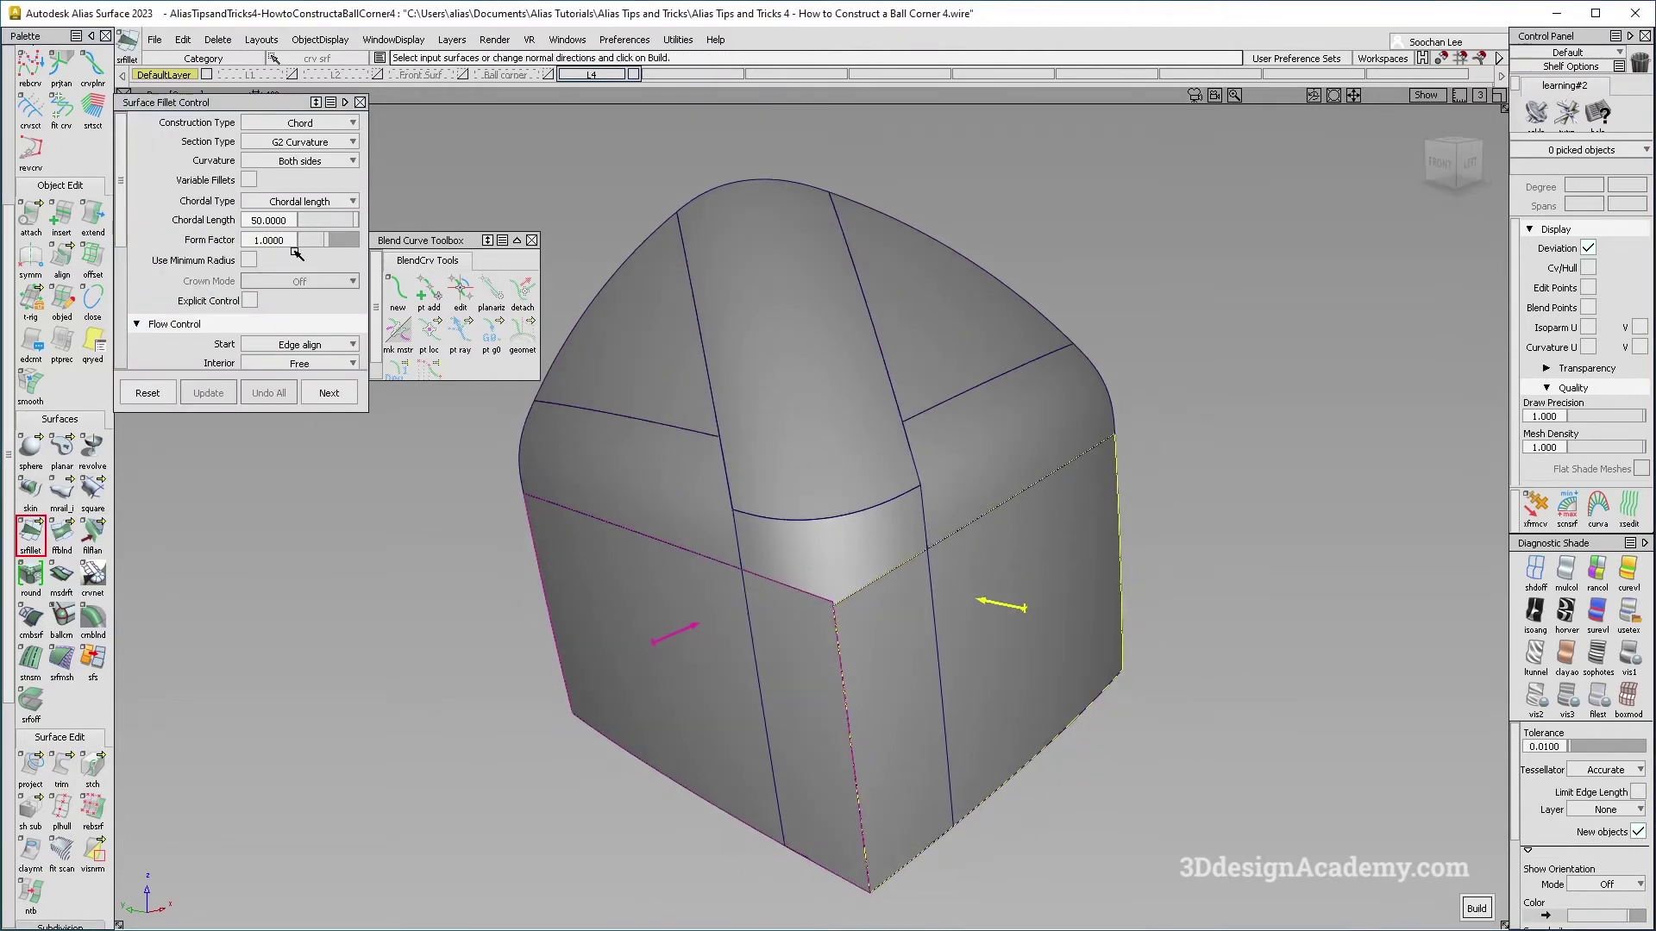
pyautogui.click(287, 220)
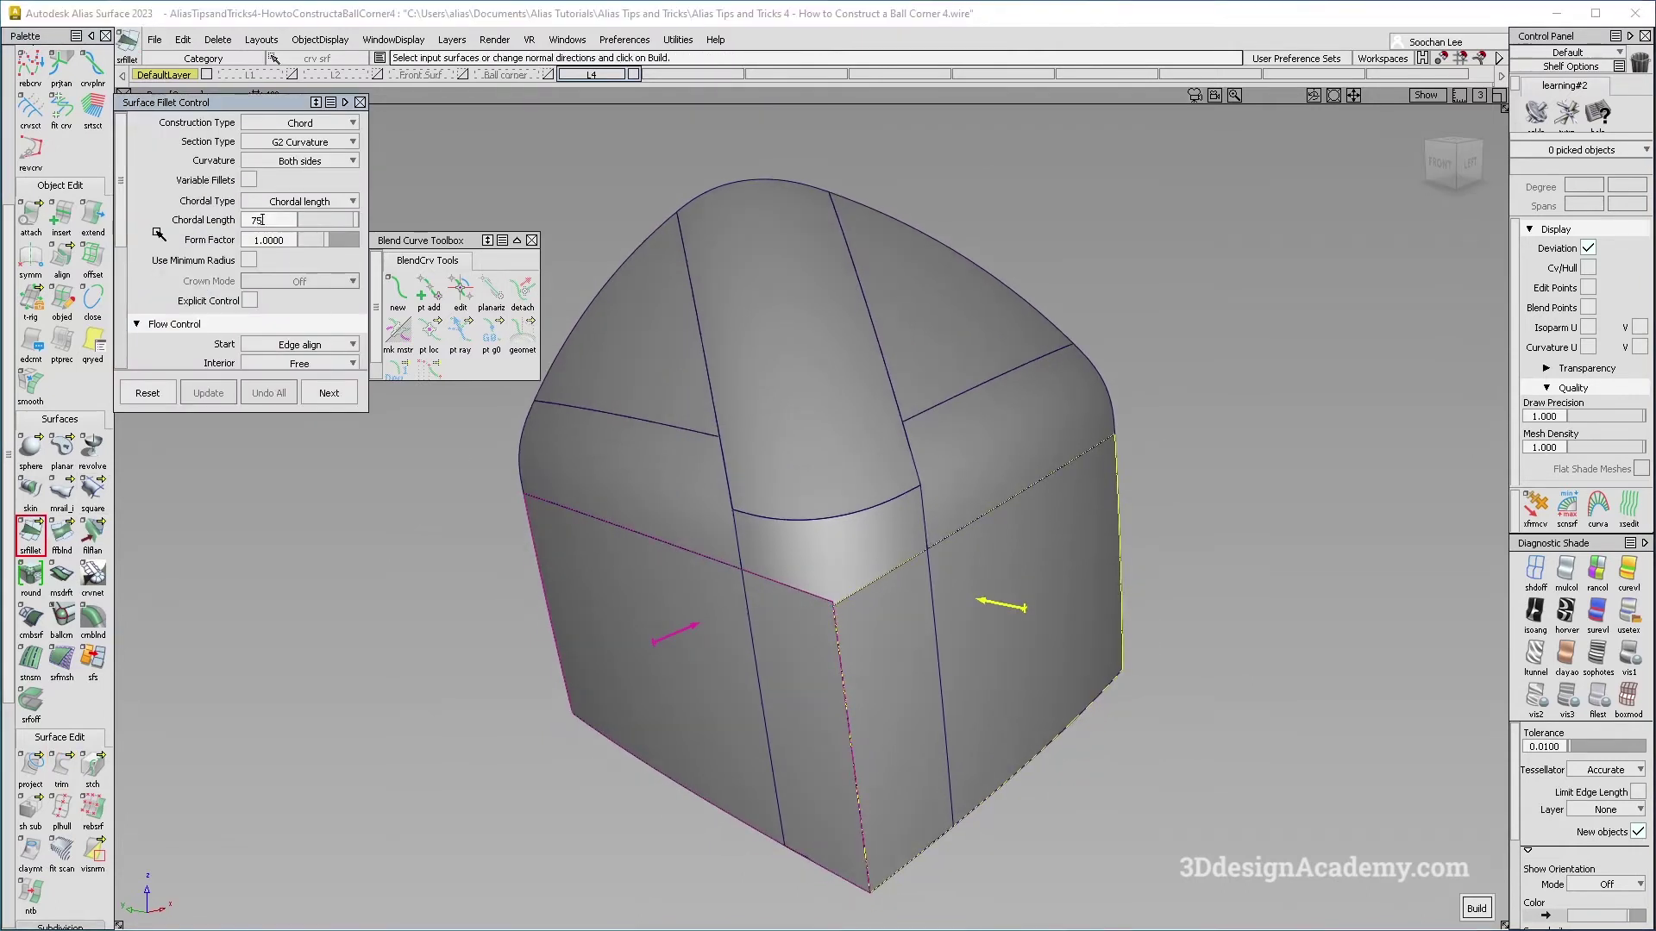
pyautogui.press('space')
pyautogui.keyDown('alt'); pyautogui.keyDown('shift'); pyautogui.moveTo(755, 577); pyautogui.dragTo(832, 543, button='right'); pyautogui.keyUp('shift'); pyautogui.keyUp('alt')
pyautogui.moveTo(831, 543)
pyautogui.keyDown('alt'); pyautogui.keyDown('shift'); pyautogui.mouseDown()
pyautogui.moveTo(696, 544)
pyautogui.moveTo(806, 518)
pyautogui.moveTo(813, 550)
pyautogui.mouseUp(); pyautogui.keyUp('shift'); pyautogui.keyUp('alt')
pyautogui.keyDown('alt'); pyautogui.keyDown('shift'); pyautogui.moveTo(540, 539); pyautogui.dragTo(371, 574, button='right'); pyautogui.keyUp('shift'); pyautogui.keyUp('alt')
pyautogui.keyDown('alt'); pyautogui.keyDown('shift'); pyautogui.moveTo(371, 574); pyautogui.dragTo(742, 569); pyautogui.keyUp('shift'); pyautogui.keyUp('alt')
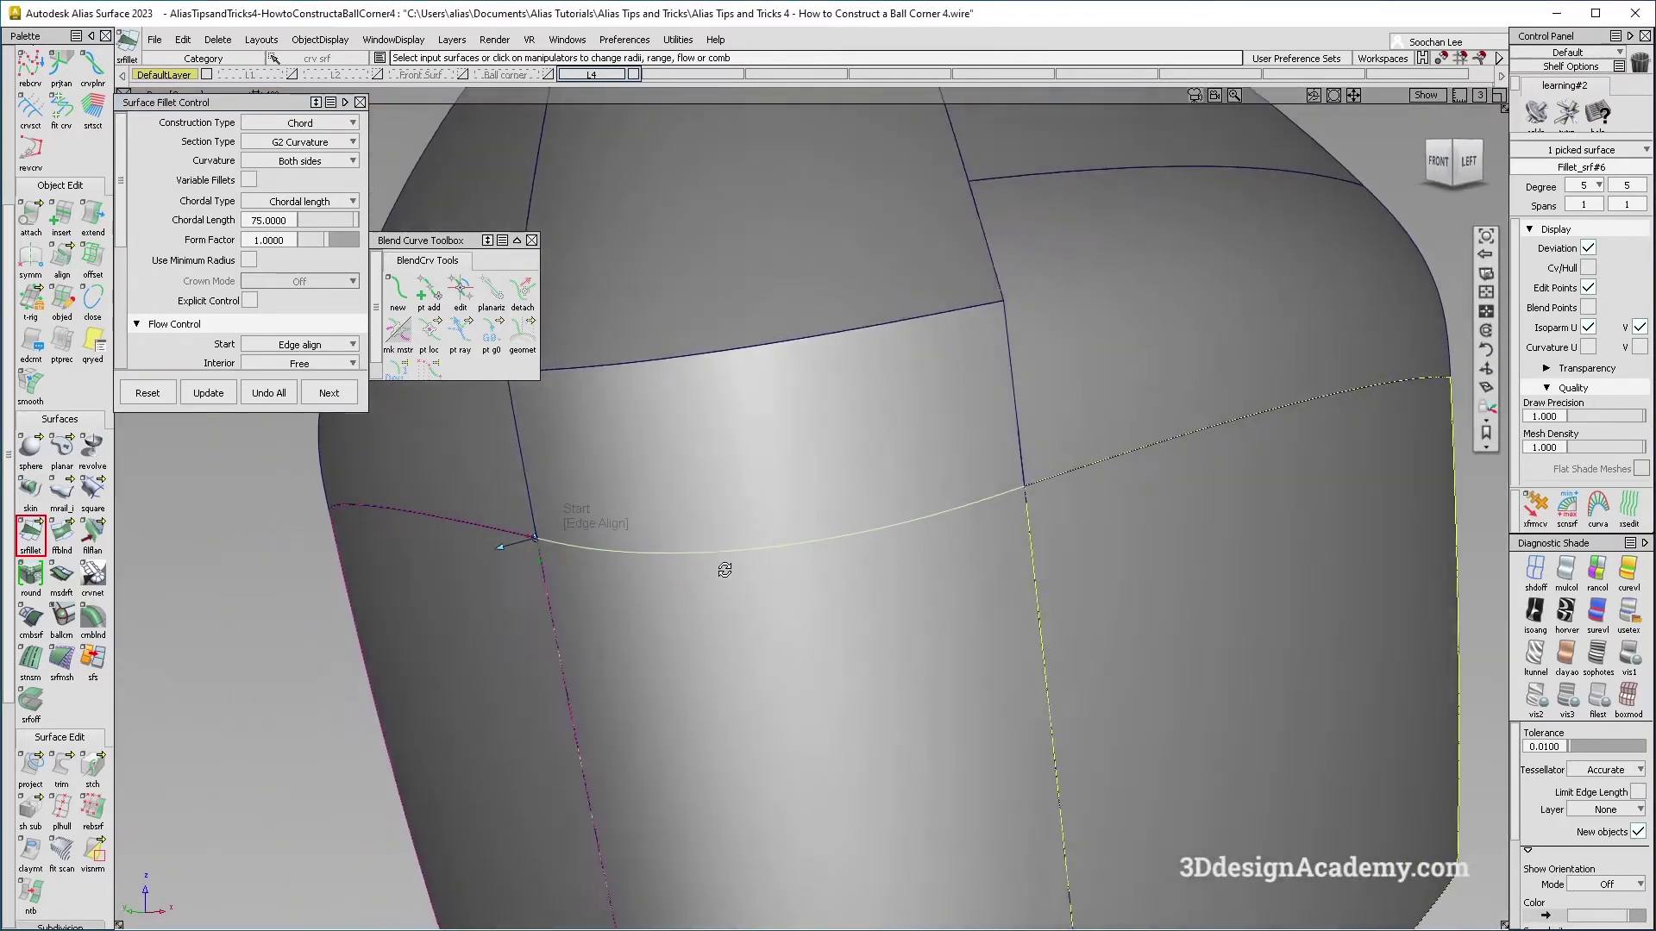
pyautogui.scroll(-6, 742, 569)
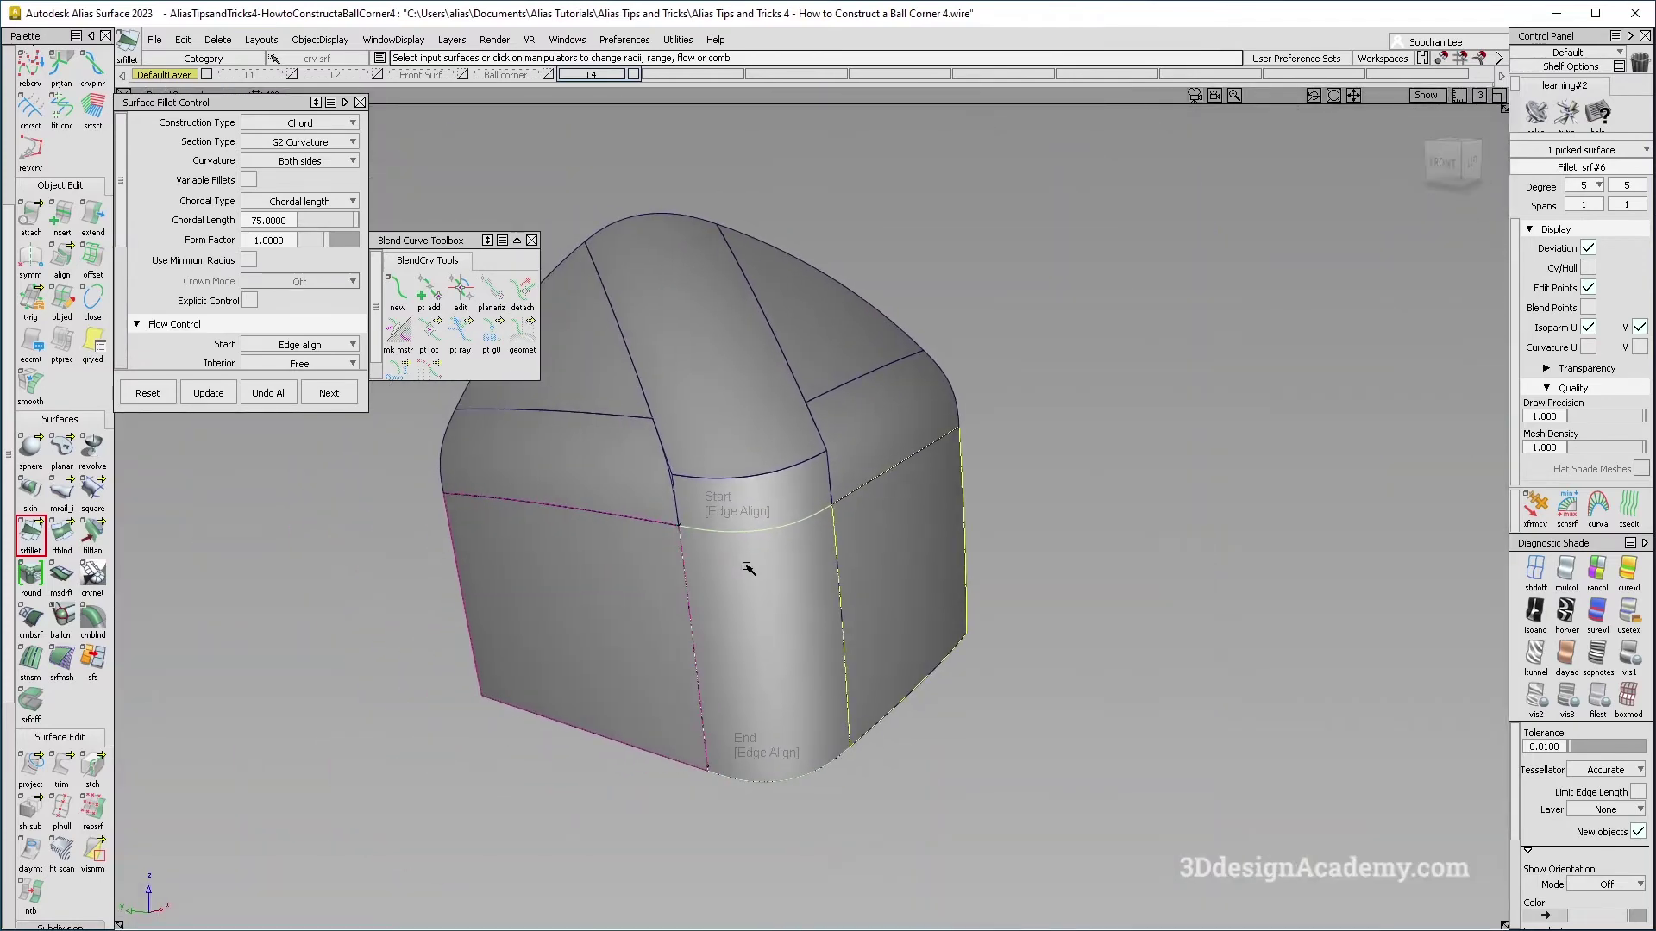
pyautogui.hotkey('ctrl', 'z')
# Step: Move the old vertical fillet onto a new layer and hide that layer
pyautogui.keyDown('ctrl'); pyautogui.keyDown('shift'); pyautogui.moveTo(791, 477); pyautogui.dragTo(791, 449); pyautogui.keyUp('shift'); pyautogui.keyUp('ctrl')
pyautogui.click(789, 475)
pyautogui.keyDown('alt'); pyautogui.keyDown('shift'); pyautogui.moveTo(789, 475); pyautogui.dragTo(724, 550); pyautogui.keyUp('shift'); pyautogui.keyUp('alt')
pyautogui.click(454, 41)
pyautogui.click(457, 60)
pyautogui.moveTo(680, 75); pyautogui.dragTo(681, 91)
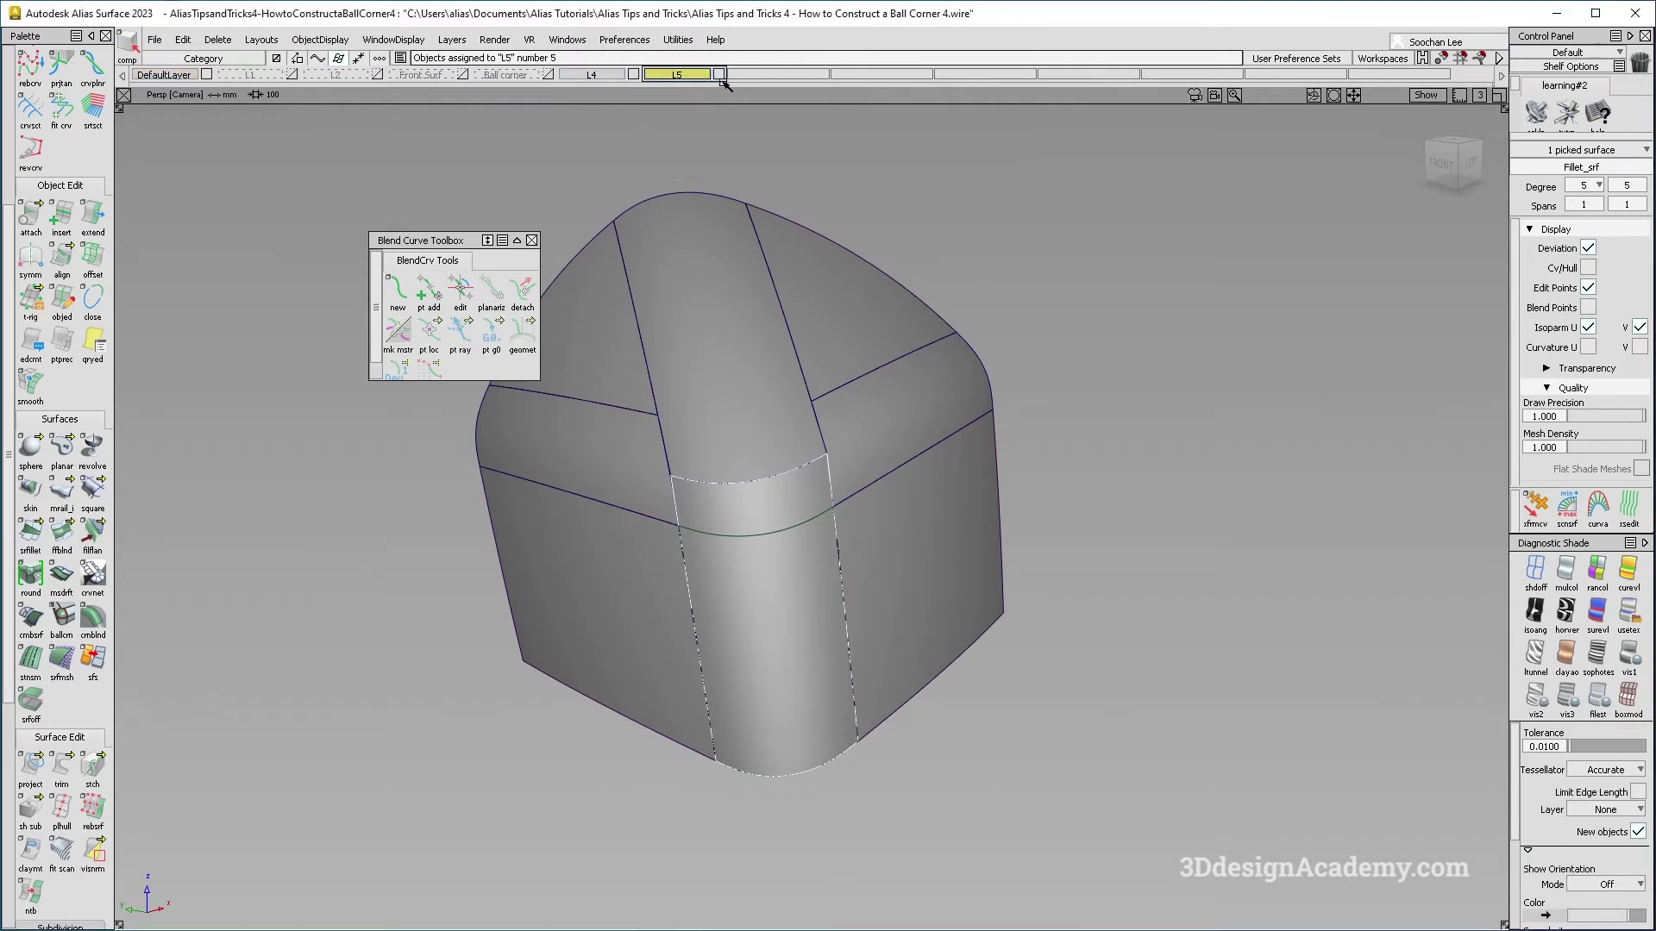
pyautogui.click(719, 74)
# Step: Delete the construction history of all visible surfaces
pyautogui.keyDown('ctrl'); pyautogui.keyDown('shift'); pyautogui.moveTo(812, 421); pyautogui.dragTo(812, 388); pyautogui.keyUp('shift'); pyautogui.keyUp('ctrl')
pyautogui.moveTo(976, 384); pyautogui.dragTo(448, 691)
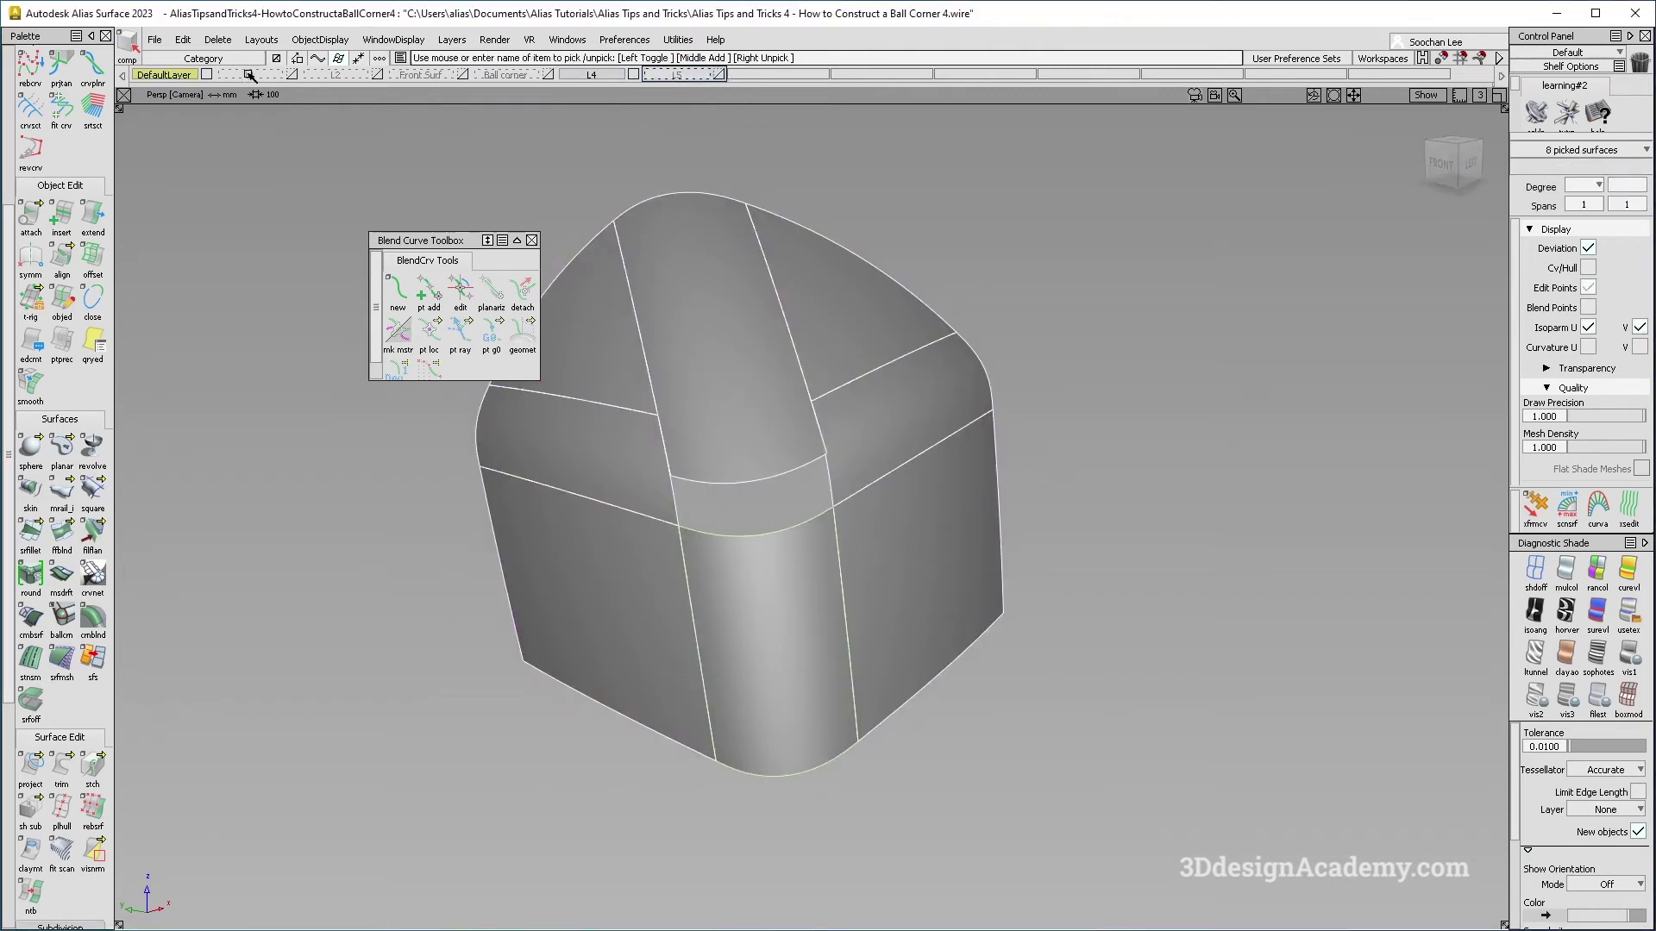
pyautogui.click(218, 40)
pyautogui.click(230, 77)
pyautogui.keyDown('ctrl'); pyautogui.keyDown('shift'); pyautogui.moveTo(748, 478); pyautogui.dragTo(726, 405); pyautogui.keyUp('shift'); pyautogui.keyUp('ctrl')
# Step: Duplicate the lower edge of the central top surface as a separate curve
pyautogui.keyDown('alt'); pyautogui.keyDown('shift'); pyautogui.moveTo(728, 412); pyautogui.dragTo(775, 408, button='right'); pyautogui.keyUp('shift'); pyautogui.keyUp('alt')
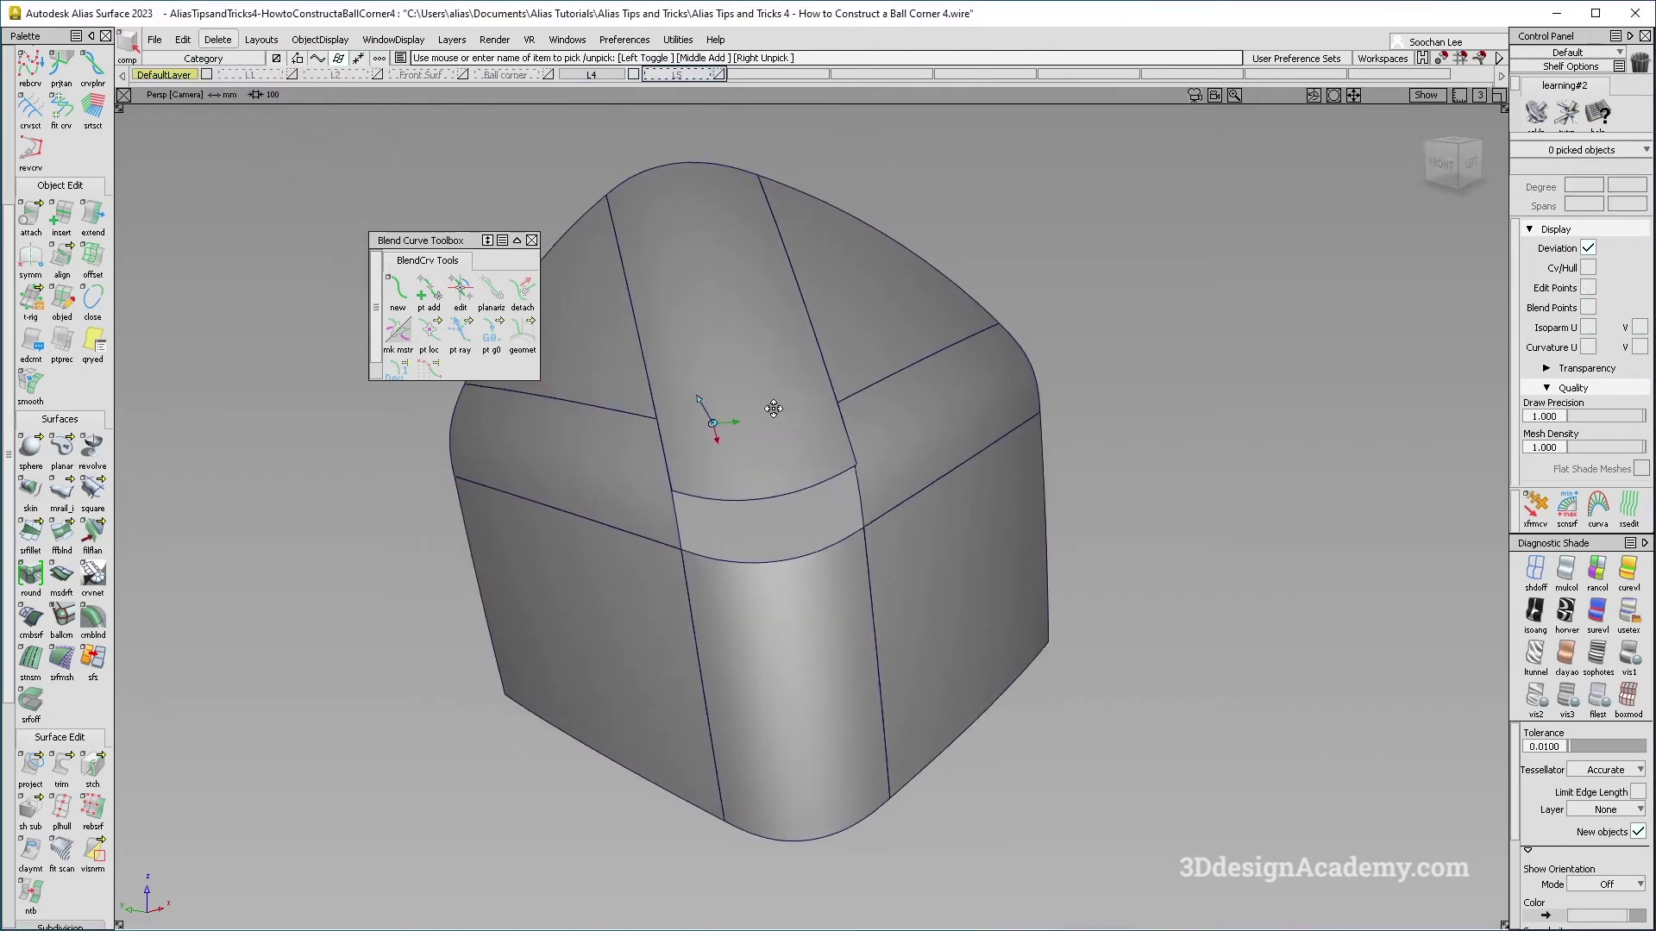
pyautogui.keyDown('alt'); pyautogui.keyDown('shift'); pyautogui.moveTo(732, 414); pyautogui.dragTo(760, 426, button='middle'); pyautogui.keyUp('shift'); pyautogui.keyUp('alt')
pyautogui.keyDown('alt'); pyautogui.keyDown('shift'); pyautogui.moveTo(796, 436); pyautogui.dragTo(759, 441); pyautogui.keyUp('shift'); pyautogui.keyUp('alt')
pyautogui.keyDown('alt'); pyautogui.keyDown('shift'); pyautogui.moveTo(759, 441); pyautogui.dragTo(801, 480, button='middle'); pyautogui.keyUp('shift'); pyautogui.keyUp('alt')
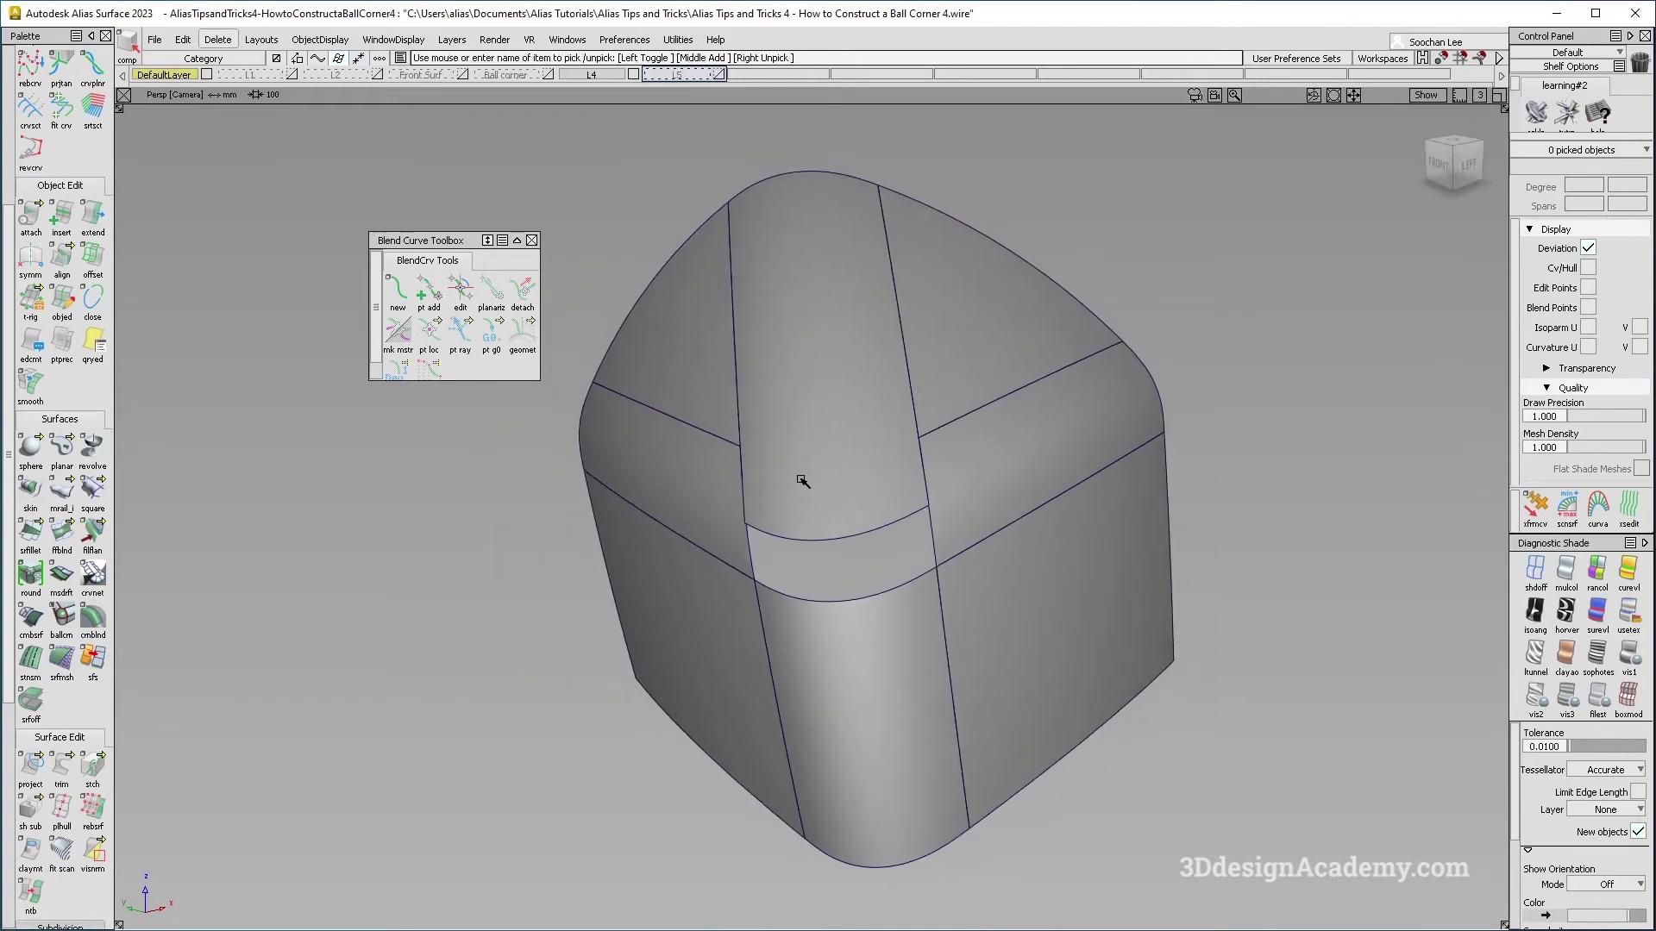
pyautogui.keyDown('alt'); pyautogui.keyDown('shift'); pyautogui.moveTo(809, 490); pyautogui.dragTo(725, 508); pyautogui.keyUp('shift'); pyautogui.keyUp('alt')
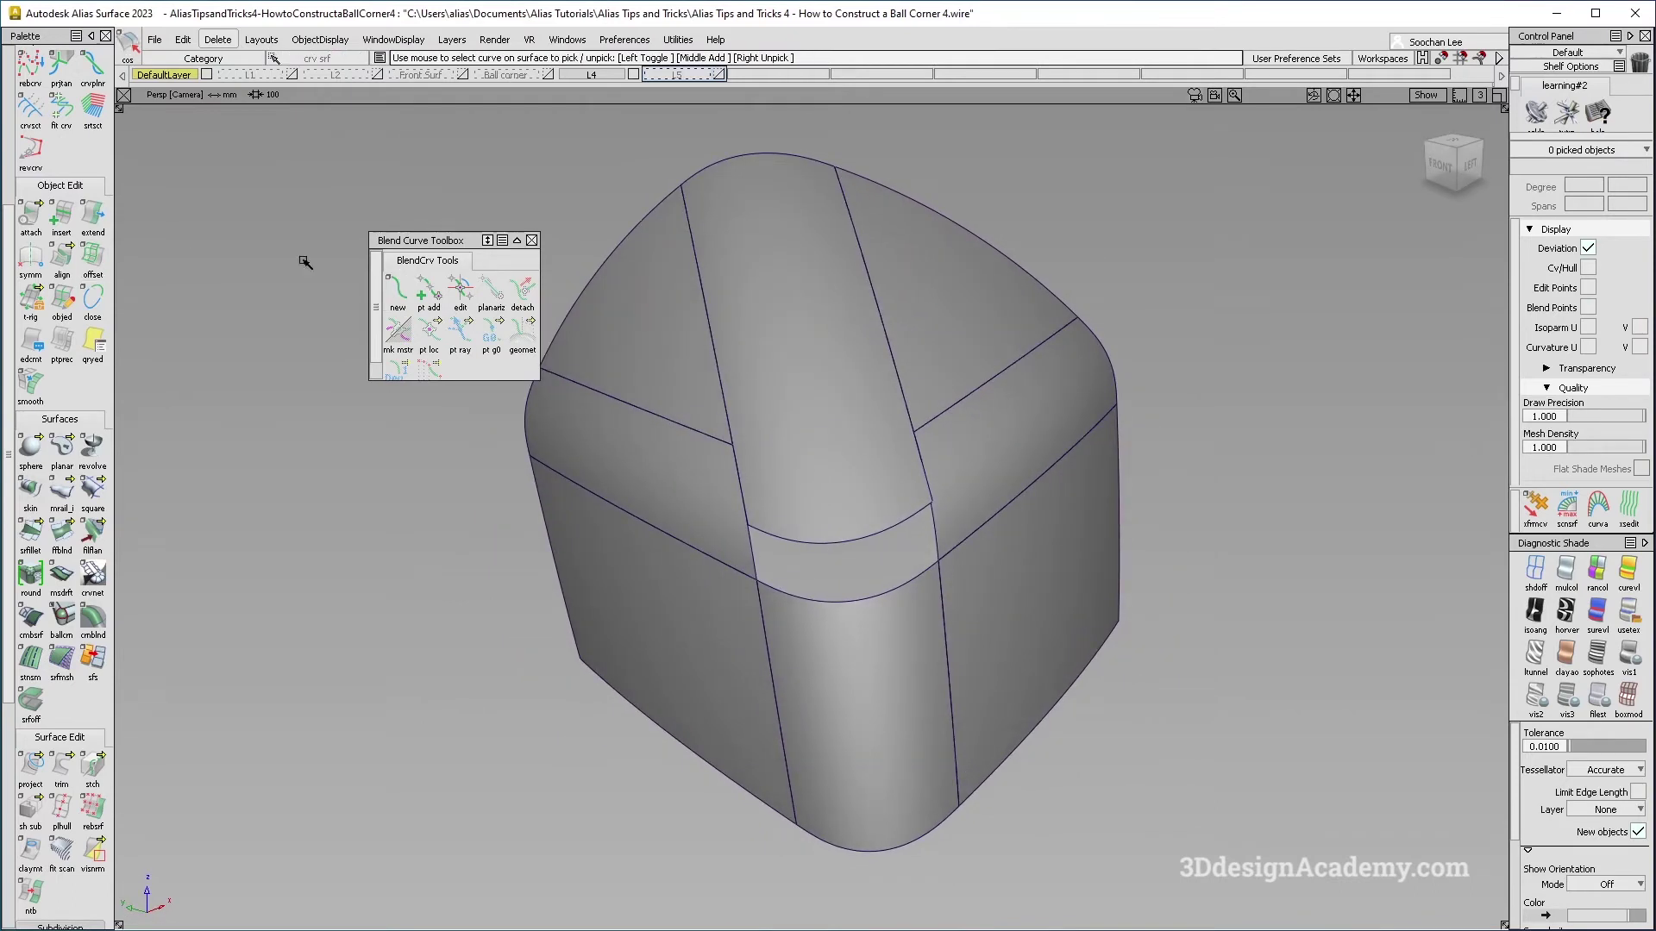
pyautogui.scroll(2, 30, 155)
pyautogui.click(39, 97)
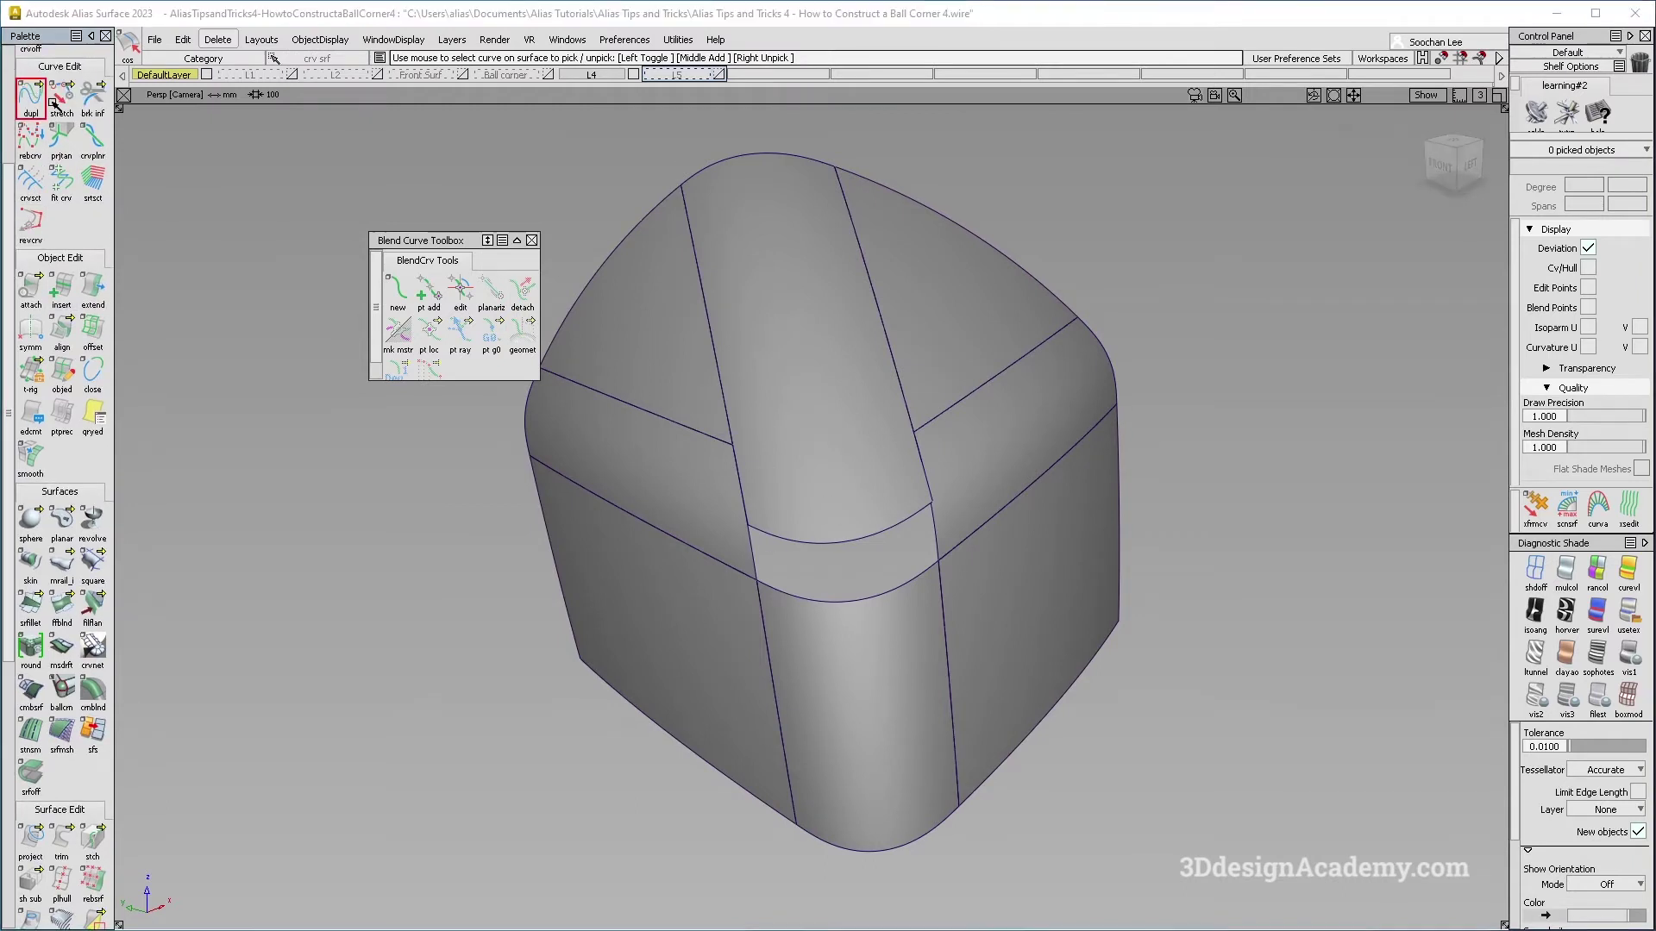
pyautogui.click(826, 542)
pyautogui.keyDown('ctrl'); pyautogui.keyDown('shift'); pyautogui.moveTo(665, 647); pyautogui.dragTo(628, 380); pyautogui.keyUp('shift'); pyautogui.keyUp('ctrl')
# Step: Display the CVs and hulls of the central top surface
pyautogui.keyDown('alt'); pyautogui.keyDown('shift'); pyautogui.moveTo(784, 325); pyautogui.dragTo(810, 377, button='middle'); pyautogui.keyUp('shift'); pyautogui.keyUp('alt')
pyautogui.keyDown('ctrl'); pyautogui.keyDown('shift'); pyautogui.moveTo(846, 422); pyautogui.dragTo(853, 428); pyautogui.keyUp('shift'); pyautogui.keyUp('ctrl')
pyautogui.click(852, 428)
pyautogui.moveTo(732, 340); pyautogui.dragTo(828, 380)
pyautogui.click(779, 318)
pyautogui.keyDown('ctrl'); pyautogui.keyDown('shift'); pyautogui.moveTo(780, 318); pyautogui.dragTo(833, 341, button='right'); pyautogui.keyUp('shift'); pyautogui.keyUp('ctrl')
pyautogui.keyDown('alt'); pyautogui.keyDown('shift'); pyautogui.moveTo(833, 341); pyautogui.dragTo(810, 230); pyautogui.keyUp('shift'); pyautogui.keyUp('alt')
pyautogui.keyDown('alt'); pyautogui.keyDown('shift'); pyautogui.moveTo(915, 598); pyautogui.dragTo(850, 476, button='right'); pyautogui.keyUp('shift'); pyautogui.keyUp('alt')
pyautogui.keyDown('alt'); pyautogui.keyDown('shift'); pyautogui.moveTo(858, 551); pyautogui.dragTo(675, 388); pyautogui.keyUp('shift'); pyautogui.keyUp('alt')
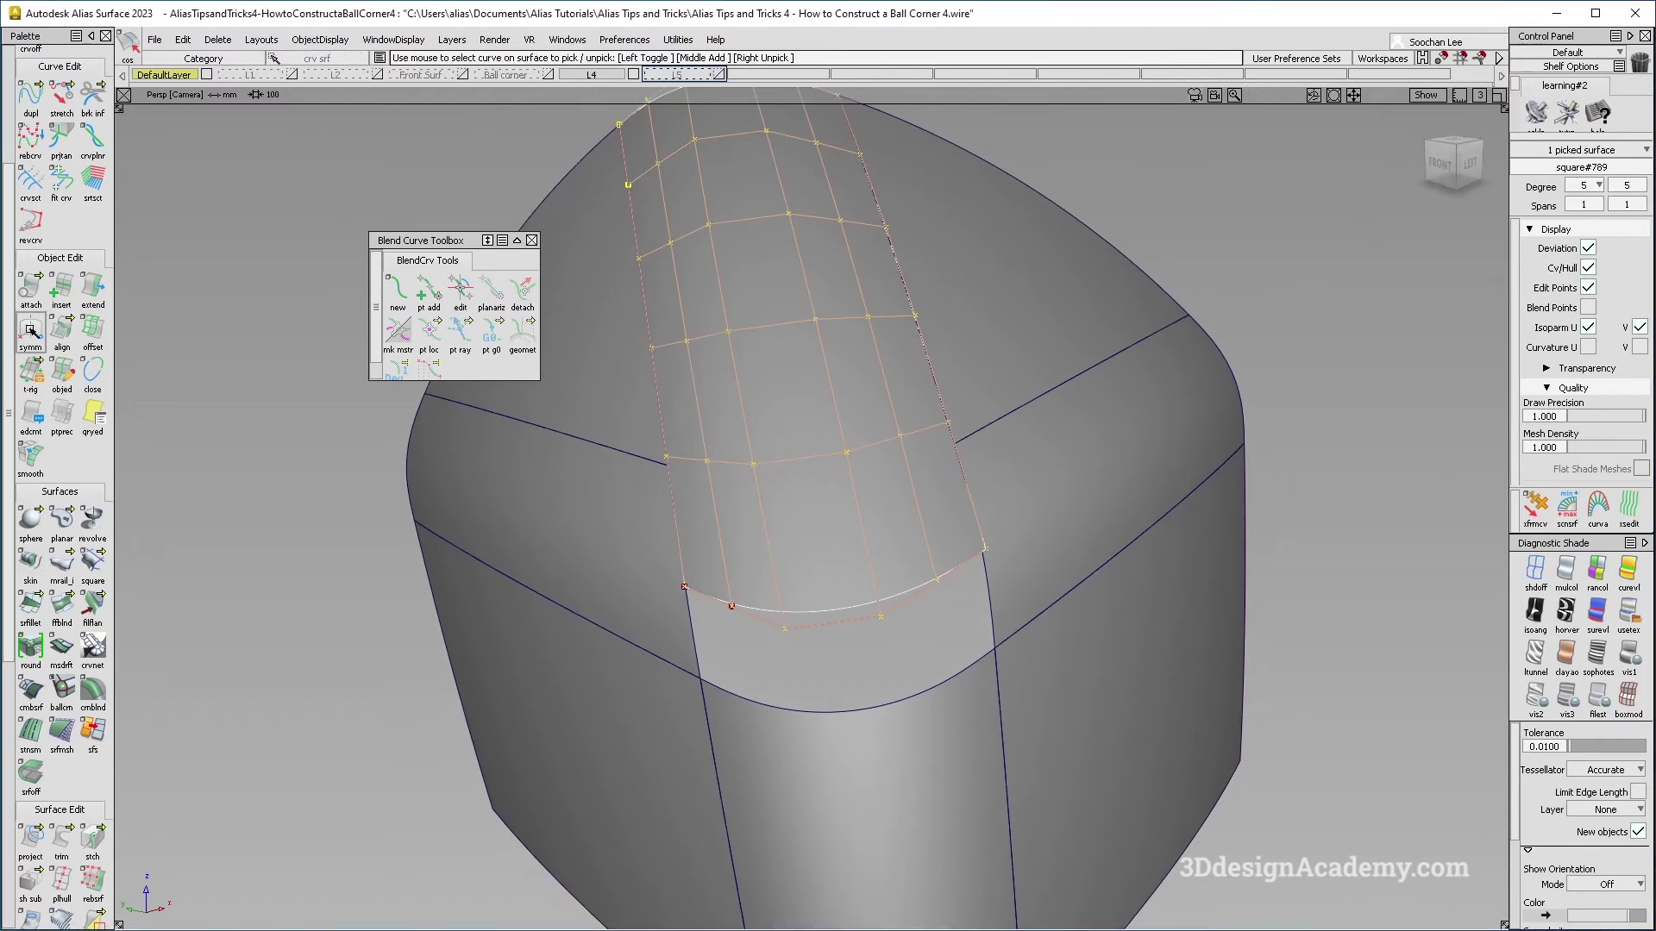
# Step: Preview an inserted isoparm across the central top surface at parameter 0.83, near the upper edges of the side fillets
pyautogui.click(59, 293)
pyautogui.doubleClick(55, 291)
pyautogui.click(921, 571)
pyautogui.click(855, 614)
pyautogui.click(867, 619)
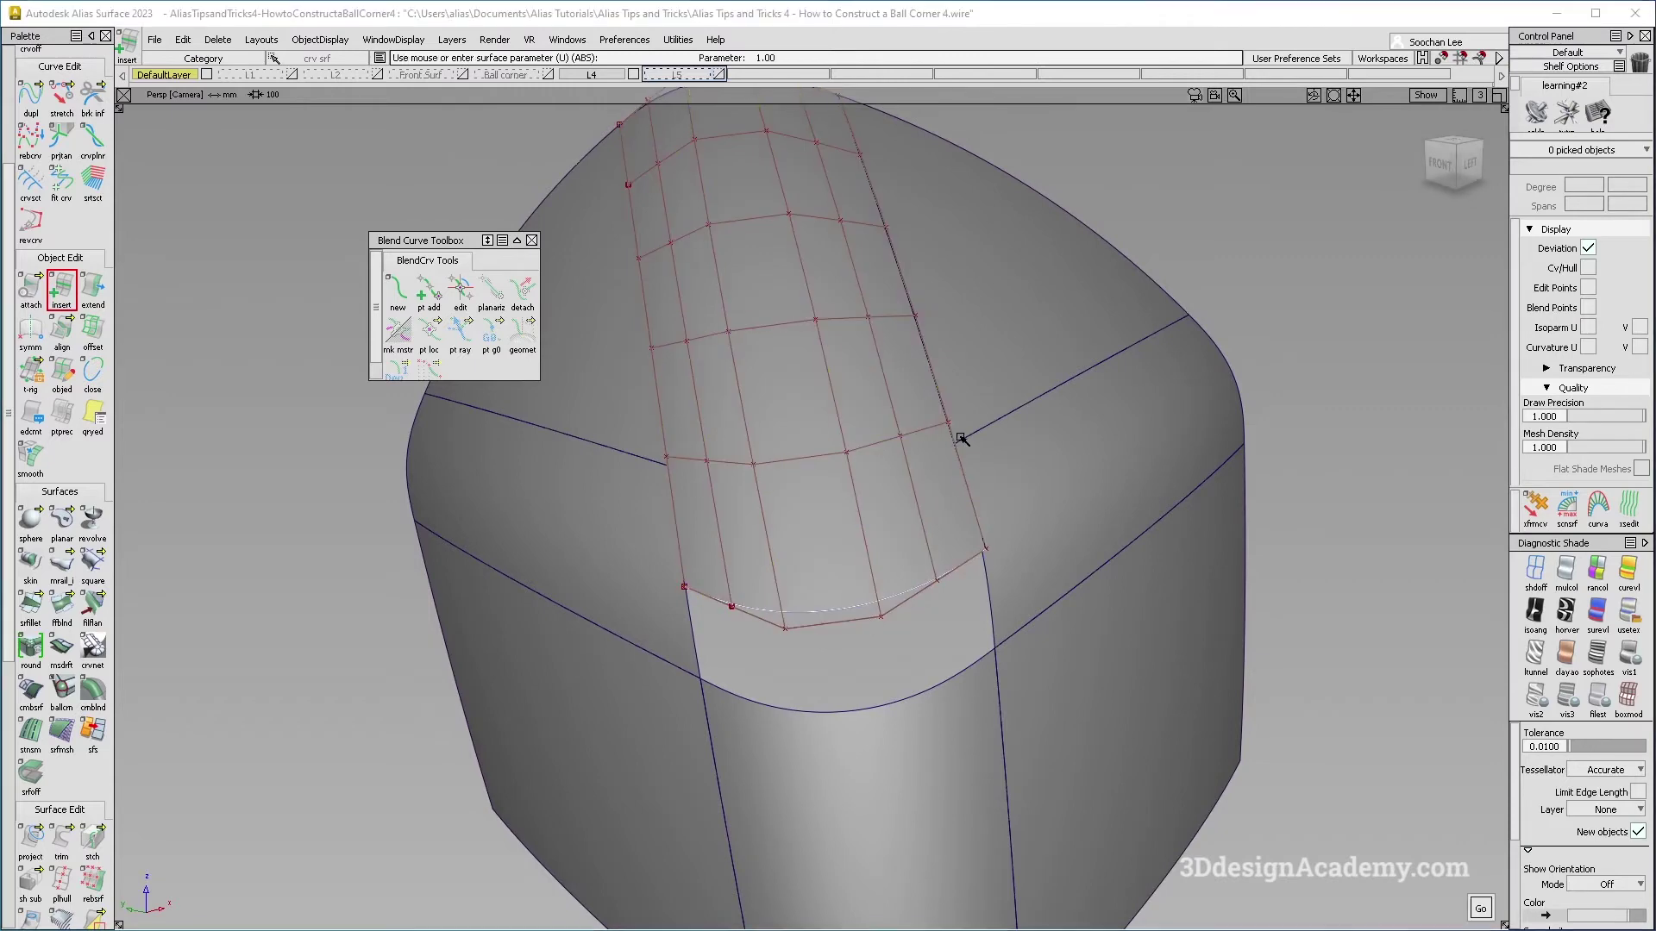
pyautogui.click(903, 474)
pyautogui.keyDown('alt'); pyautogui.keyDown('shift'); pyautogui.moveTo(689, 505); pyautogui.dragTo(789, 608); pyautogui.keyUp('shift'); pyautogui.keyUp('alt')
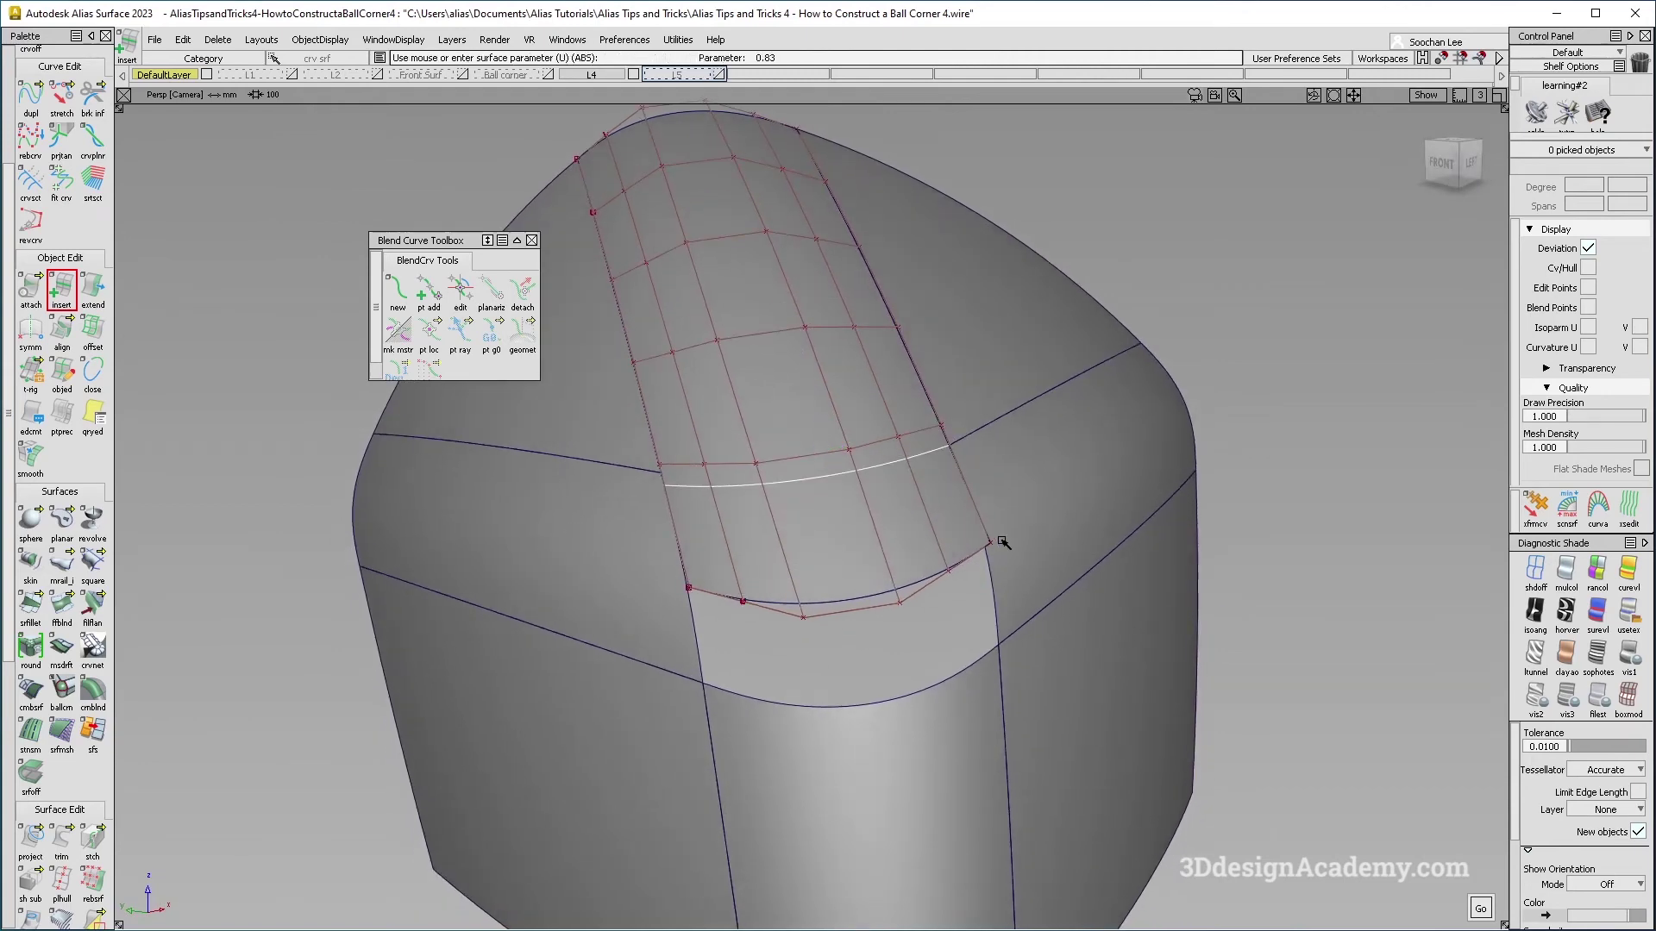
# Step: Move the rebuilt edge curve up to the corner where the side fillet's upper edge meets the central top surface
pyautogui.keyDown('alt'); pyautogui.keyDown('shift'); pyautogui.moveTo(959, 563); pyautogui.dragTo(792, 611); pyautogui.keyUp('shift'); pyautogui.keyUp('alt')
pyautogui.keyDown('ctrl'); pyautogui.keyDown('shift'); pyautogui.moveTo(735, 562); pyautogui.dragTo(854, 648); pyautogui.keyUp('shift'); pyautogui.keyUp('ctrl')
pyautogui.click(810, 626)
pyautogui.keyDown('ctrl'); pyautogui.keyDown('shift'); pyautogui.moveTo(608, 670); pyautogui.dragTo(677, 616); pyautogui.keyUp('shift'); pyautogui.keyUp('ctrl')
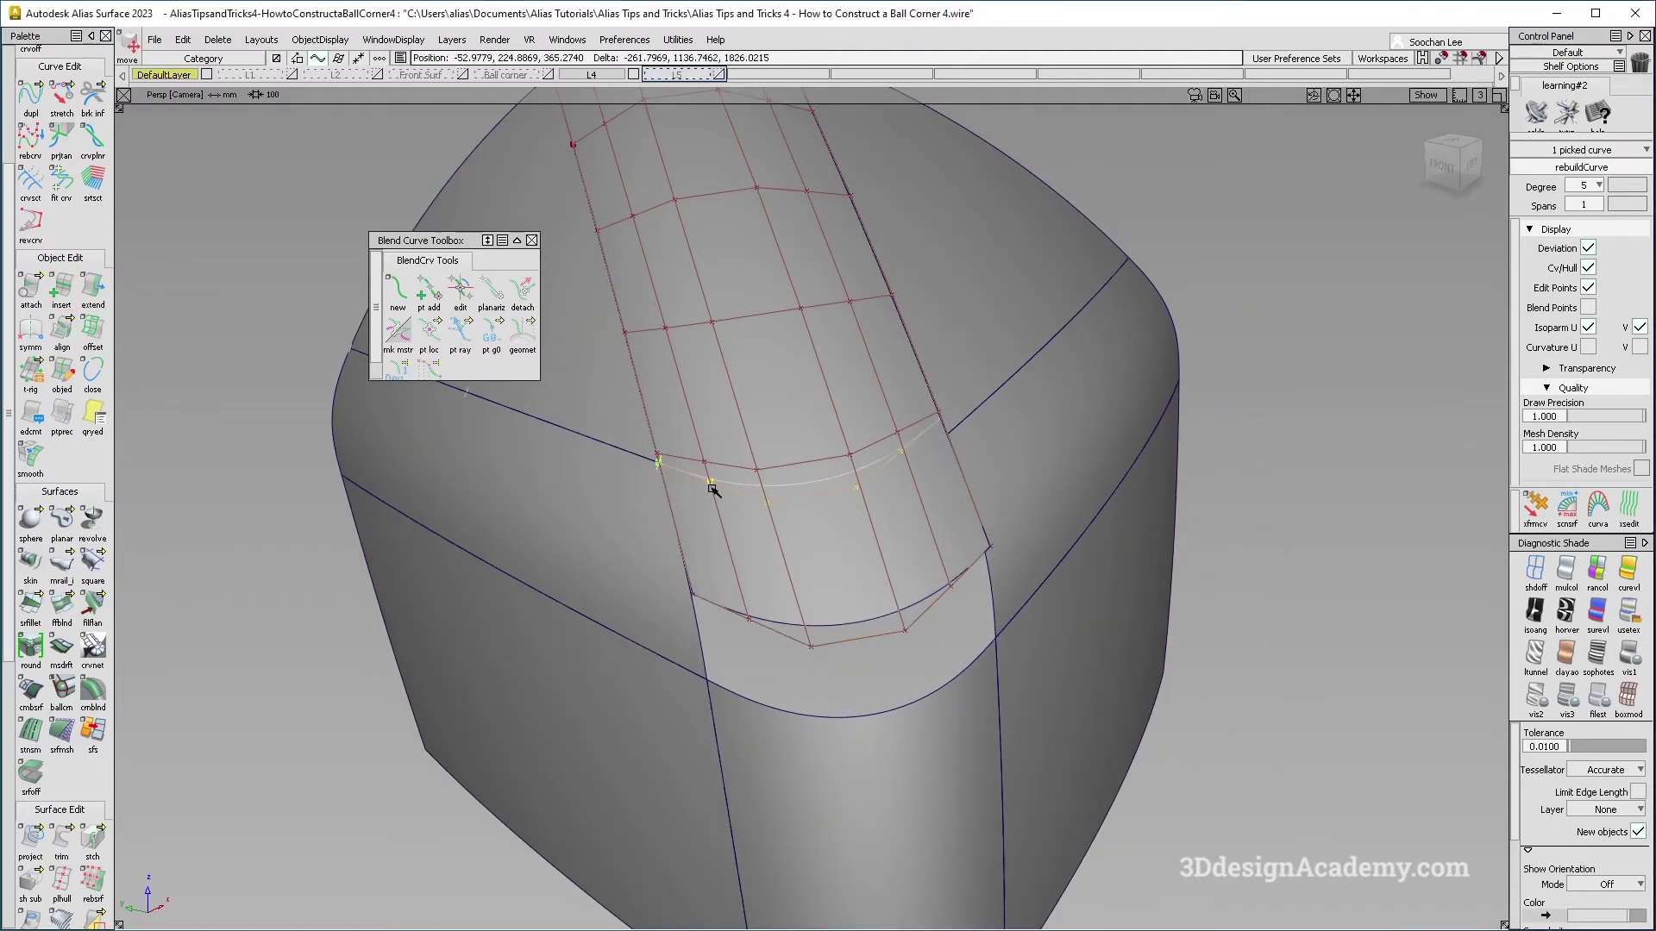
pyautogui.keyDown('alt'); pyautogui.keyDown('shift'); pyautogui.moveTo(860, 532); pyautogui.dragTo(755, 414); pyautogui.keyUp('shift'); pyautogui.keyUp('alt')
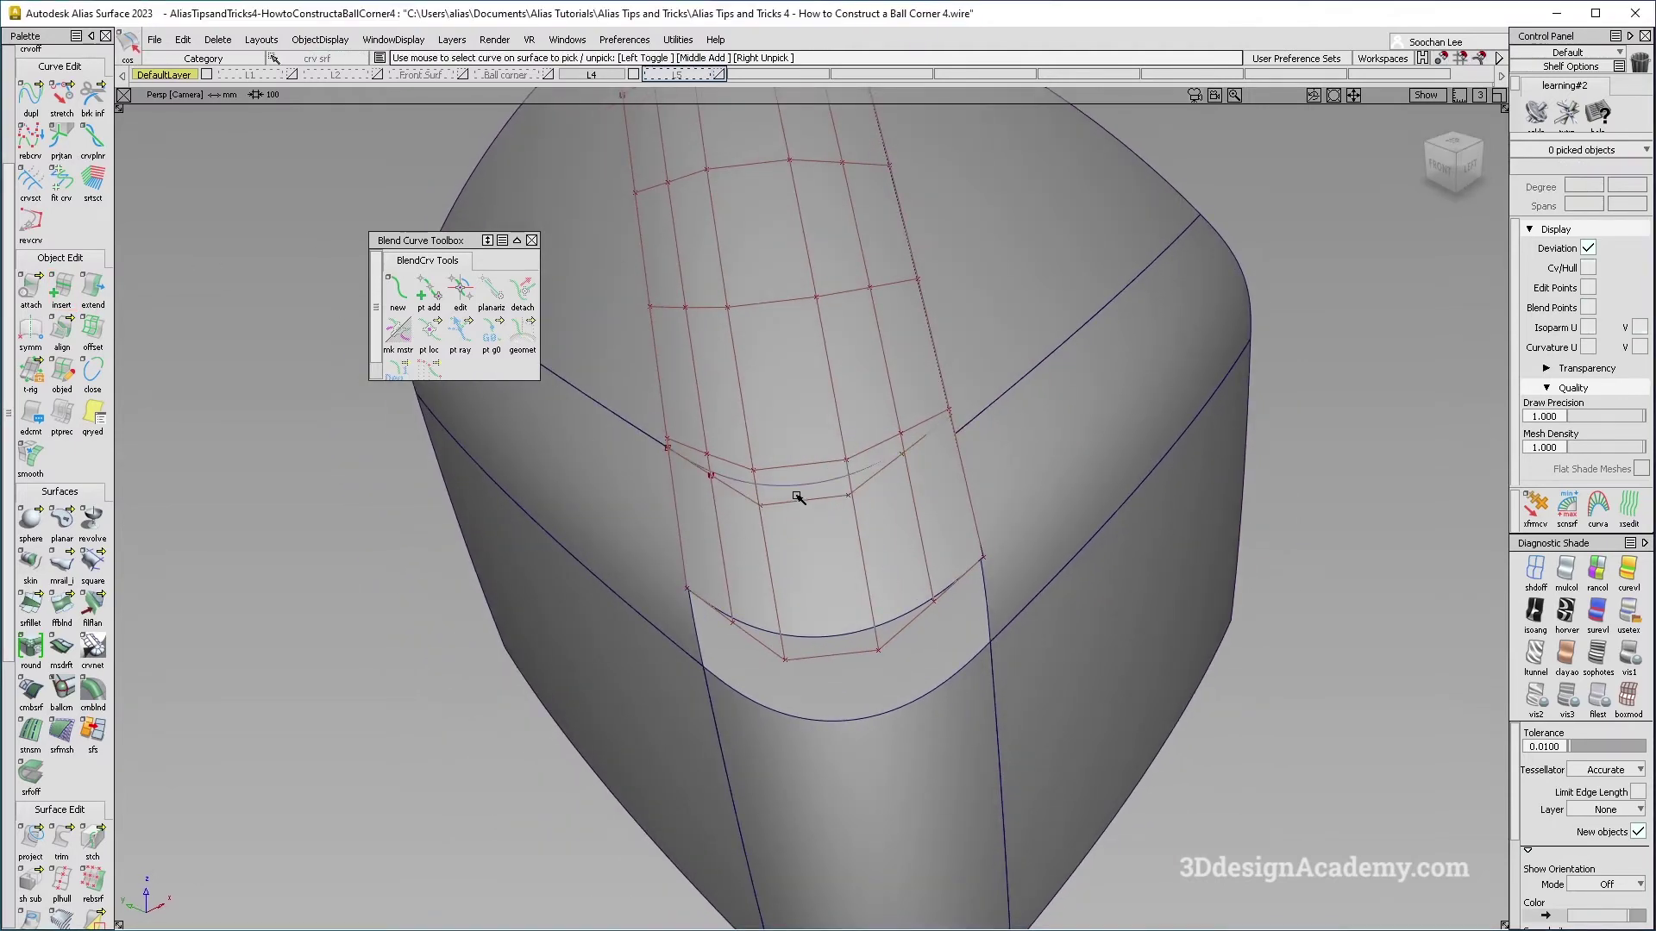
pyautogui.keyDown('alt'); pyautogui.keyDown('shift'); pyautogui.moveTo(827, 483); pyautogui.dragTo(806, 522); pyautogui.keyUp('shift'); pyautogui.keyUp('alt')
pyautogui.keyDown('ctrl'); pyautogui.keyDown('shift'); pyautogui.moveTo(747, 593); pyautogui.dragTo(647, 362); pyautogui.keyUp('shift'); pyautogui.keyUp('ctrl')
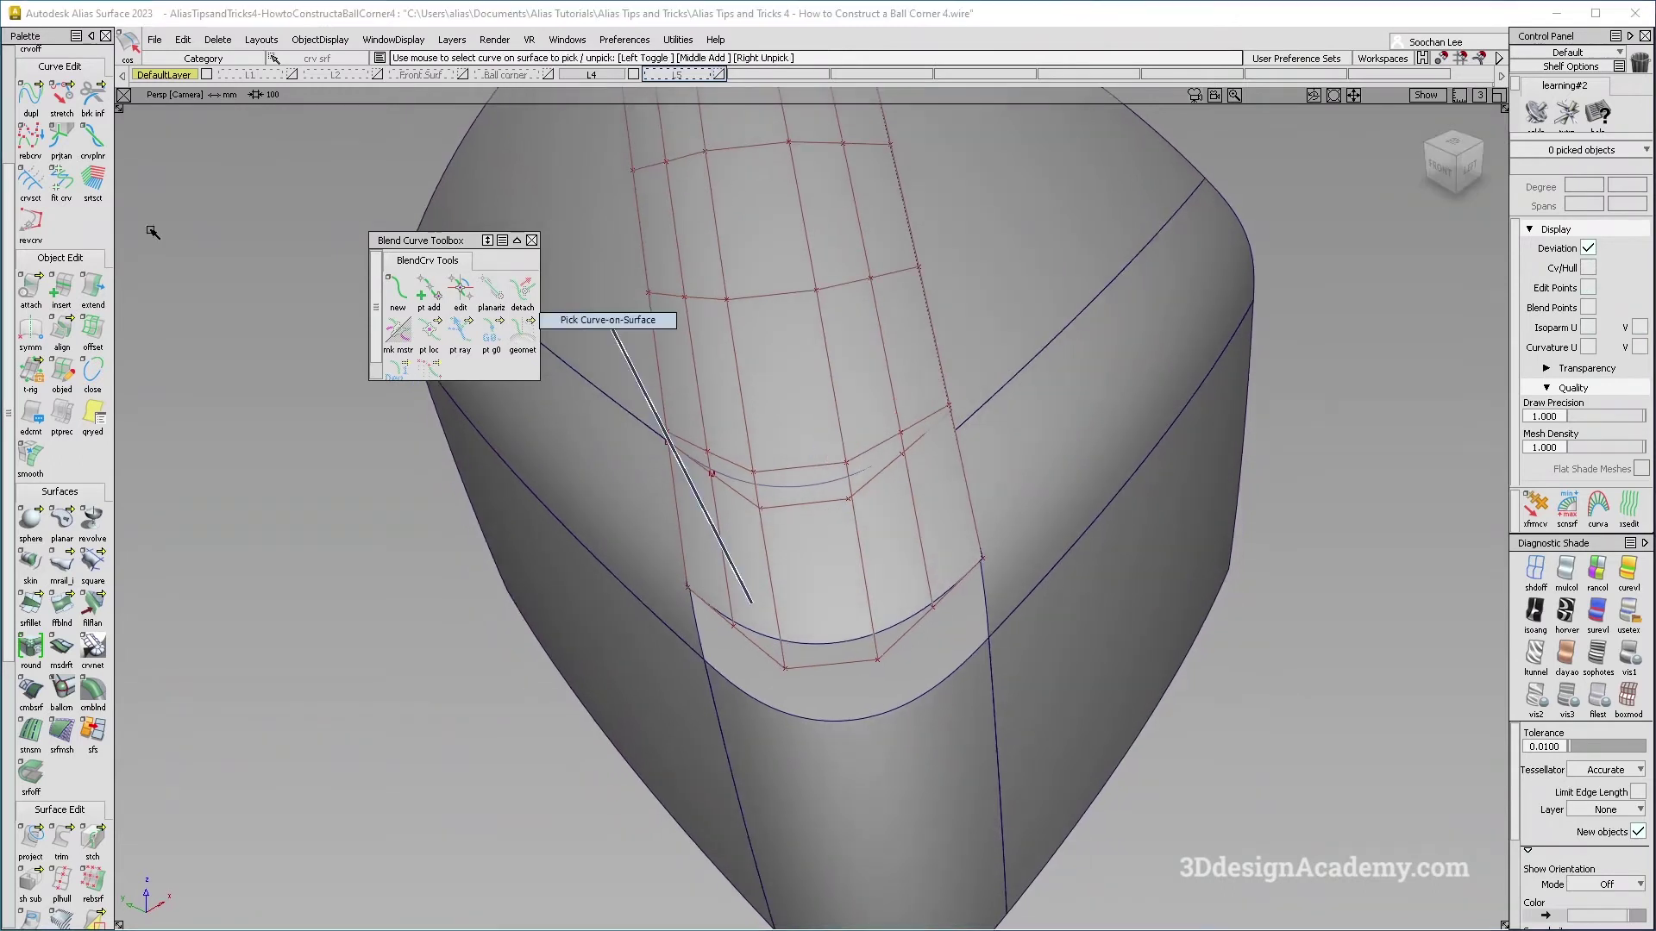
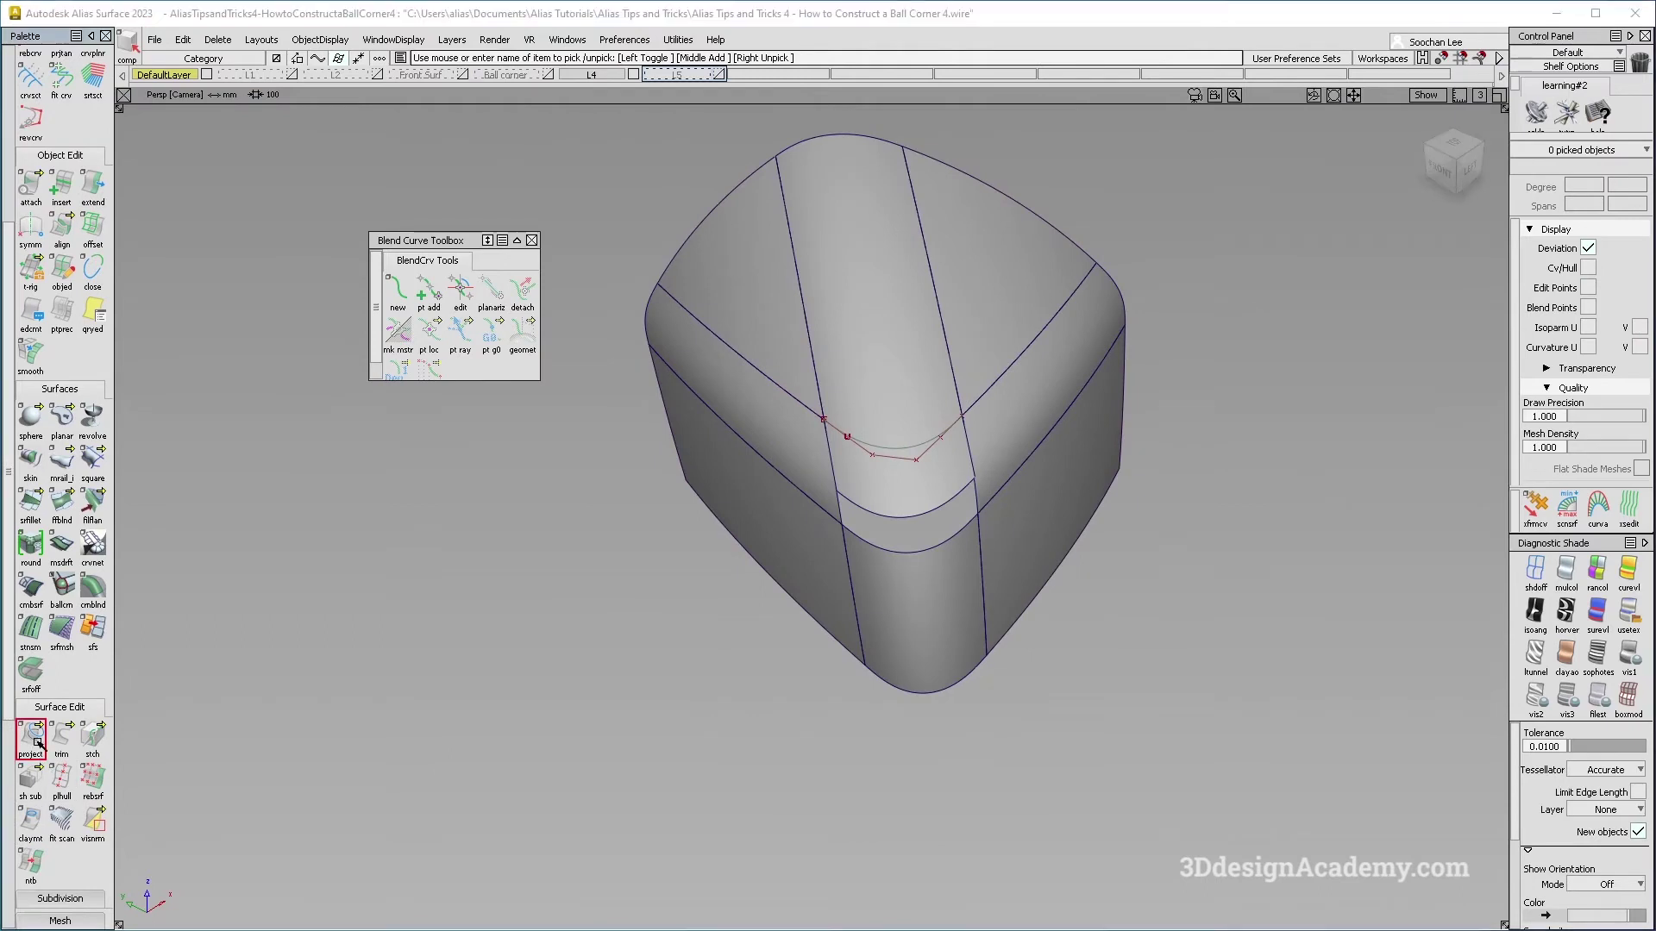
# Step: Project the curve between the side fillets' upper edges onto the central top surface
pyautogui.click(907, 444)
pyautogui.press('space')
pyautogui.click(921, 451)
pyautogui.keyDown('alt'); pyautogui.keyDown('shift'); pyautogui.moveTo(921, 451); pyautogui.dragTo(966, 410, button='right'); pyautogui.keyUp('shift'); pyautogui.keyUp('alt')
pyautogui.click(835, 420)
# Step: Delete the free source curve at the corner, keeping the projected curve on the surface
pyautogui.keyDown('ctrl'); pyautogui.keyDown('shift'); pyautogui.moveTo(836, 420); pyautogui.dragTo(921, 499); pyautogui.keyUp('shift'); pyautogui.keyUp('ctrl')
pyautogui.click(880, 453)
pyautogui.press('Delete')
pyautogui.press('Return')
pyautogui.keyDown('alt'); pyautogui.keyDown('shift'); pyautogui.moveTo(898, 451); pyautogui.dragTo(858, 545, button='middle'); pyautogui.keyUp('shift'); pyautogui.keyUp('alt')
pyautogui.keyDown('alt'); pyautogui.keyDown('shift'); pyautogui.moveTo(858, 545); pyautogui.dragTo(860, 492); pyautogui.keyUp('shift'); pyautogui.keyUp('alt')
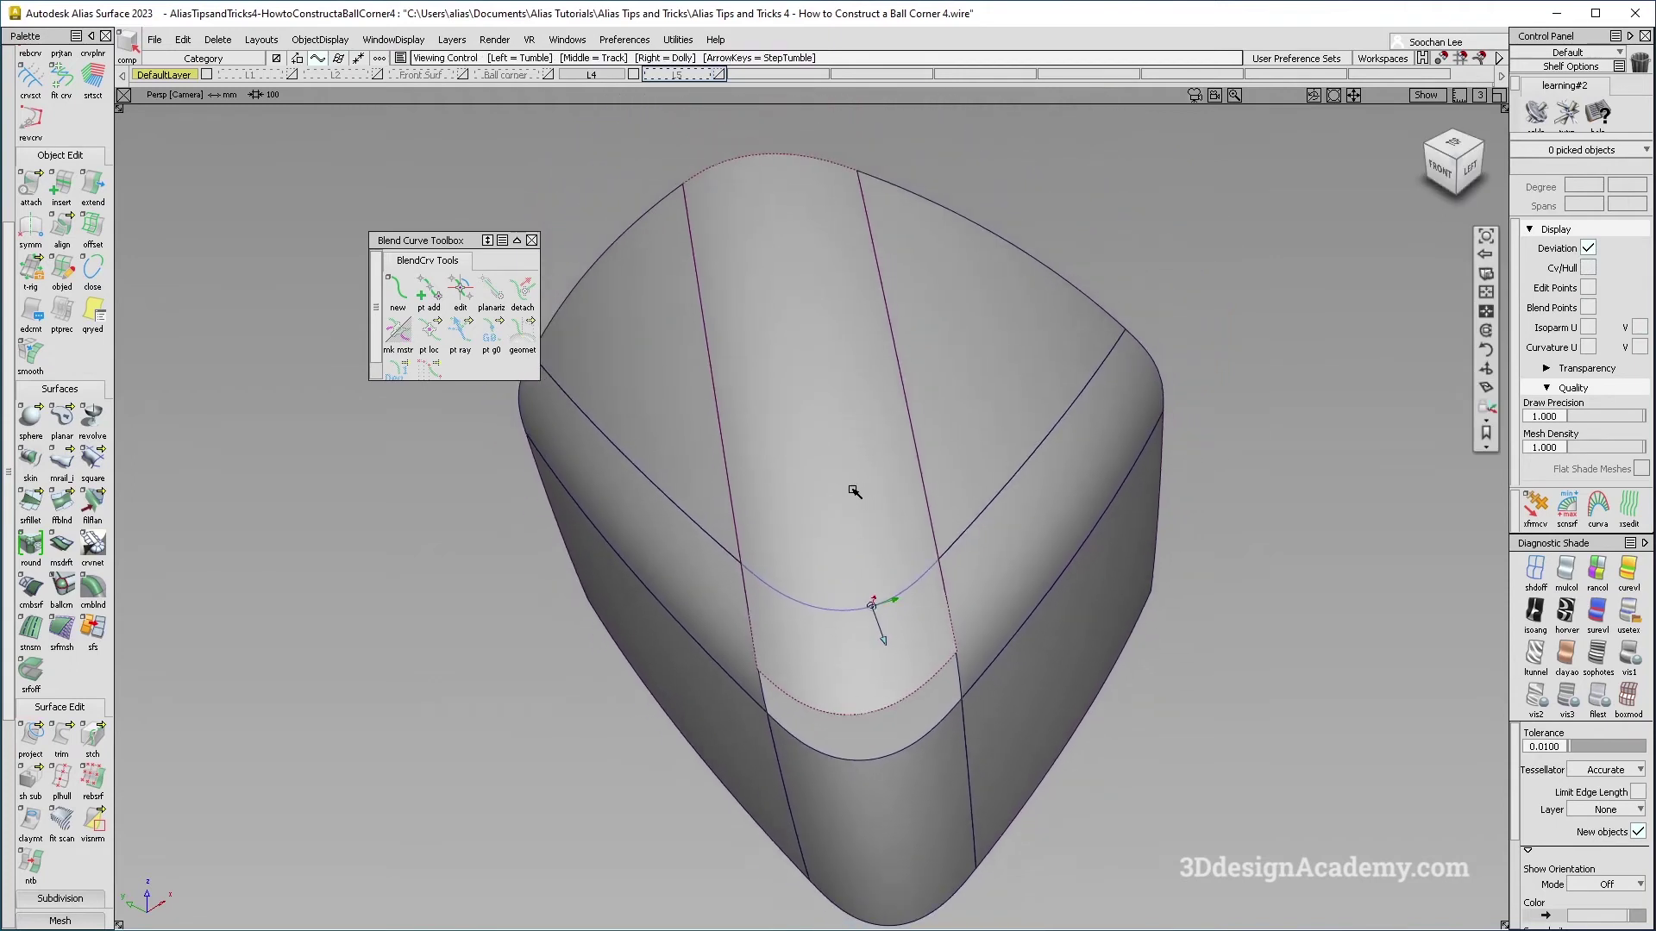
# Step: Trim-convert the central top surface above the projected curve to degree 5 by 5 with single spans, keeping the original
pyautogui.moveTo(61, 737); pyautogui.dragTo(163, 739)
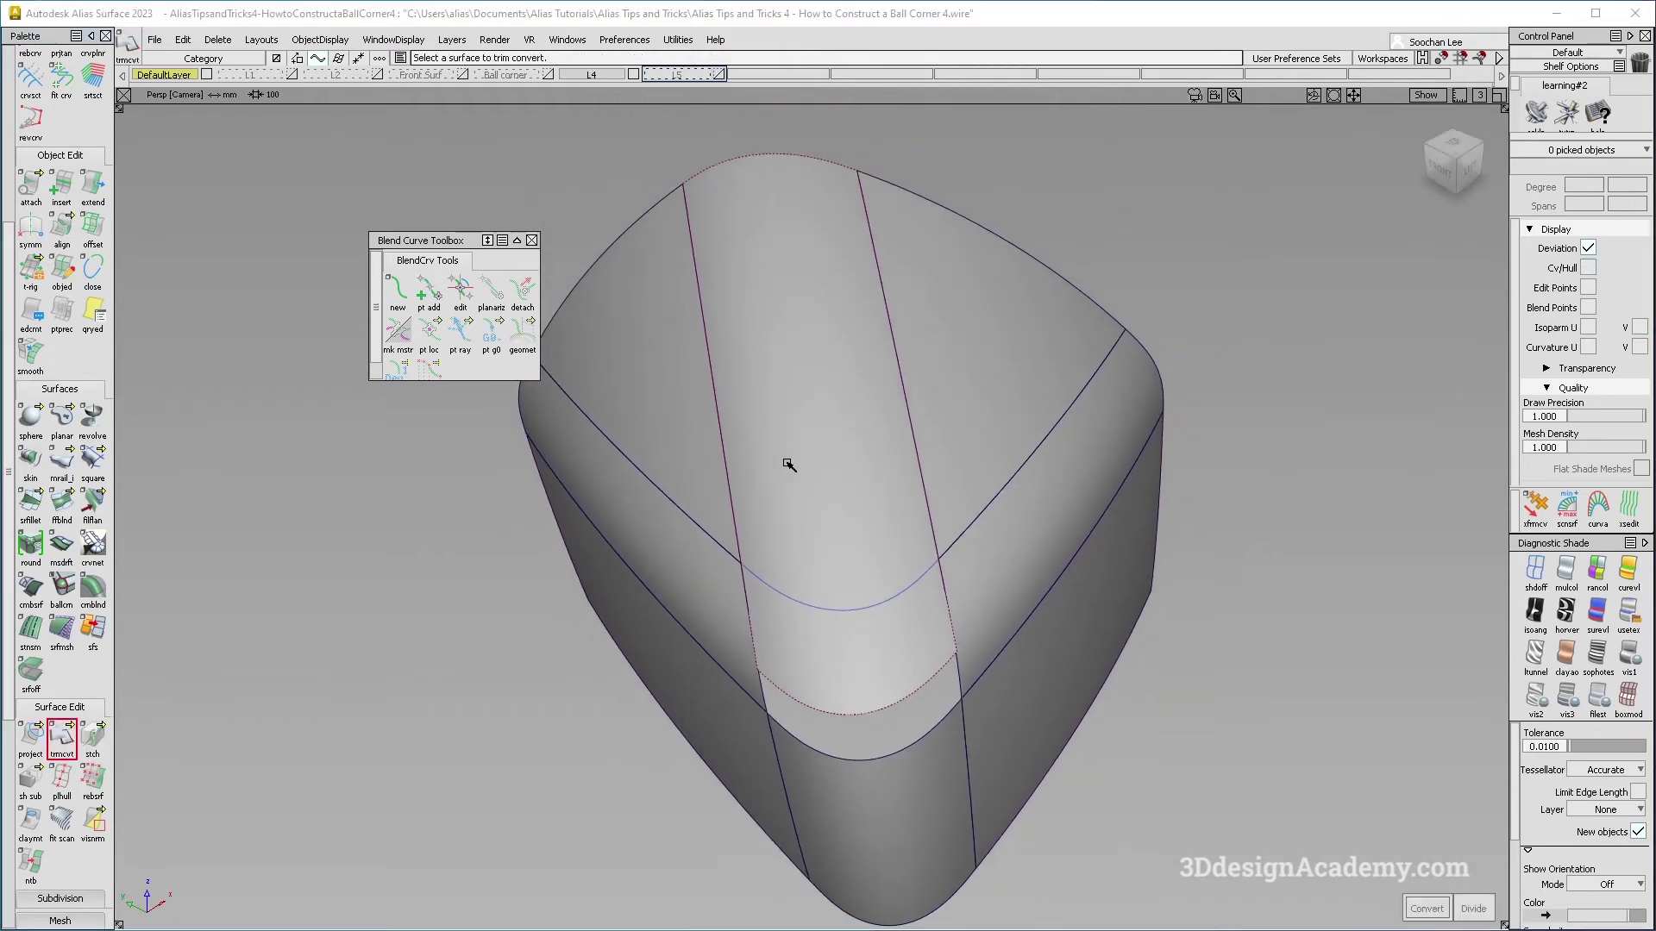
pyautogui.press('space')
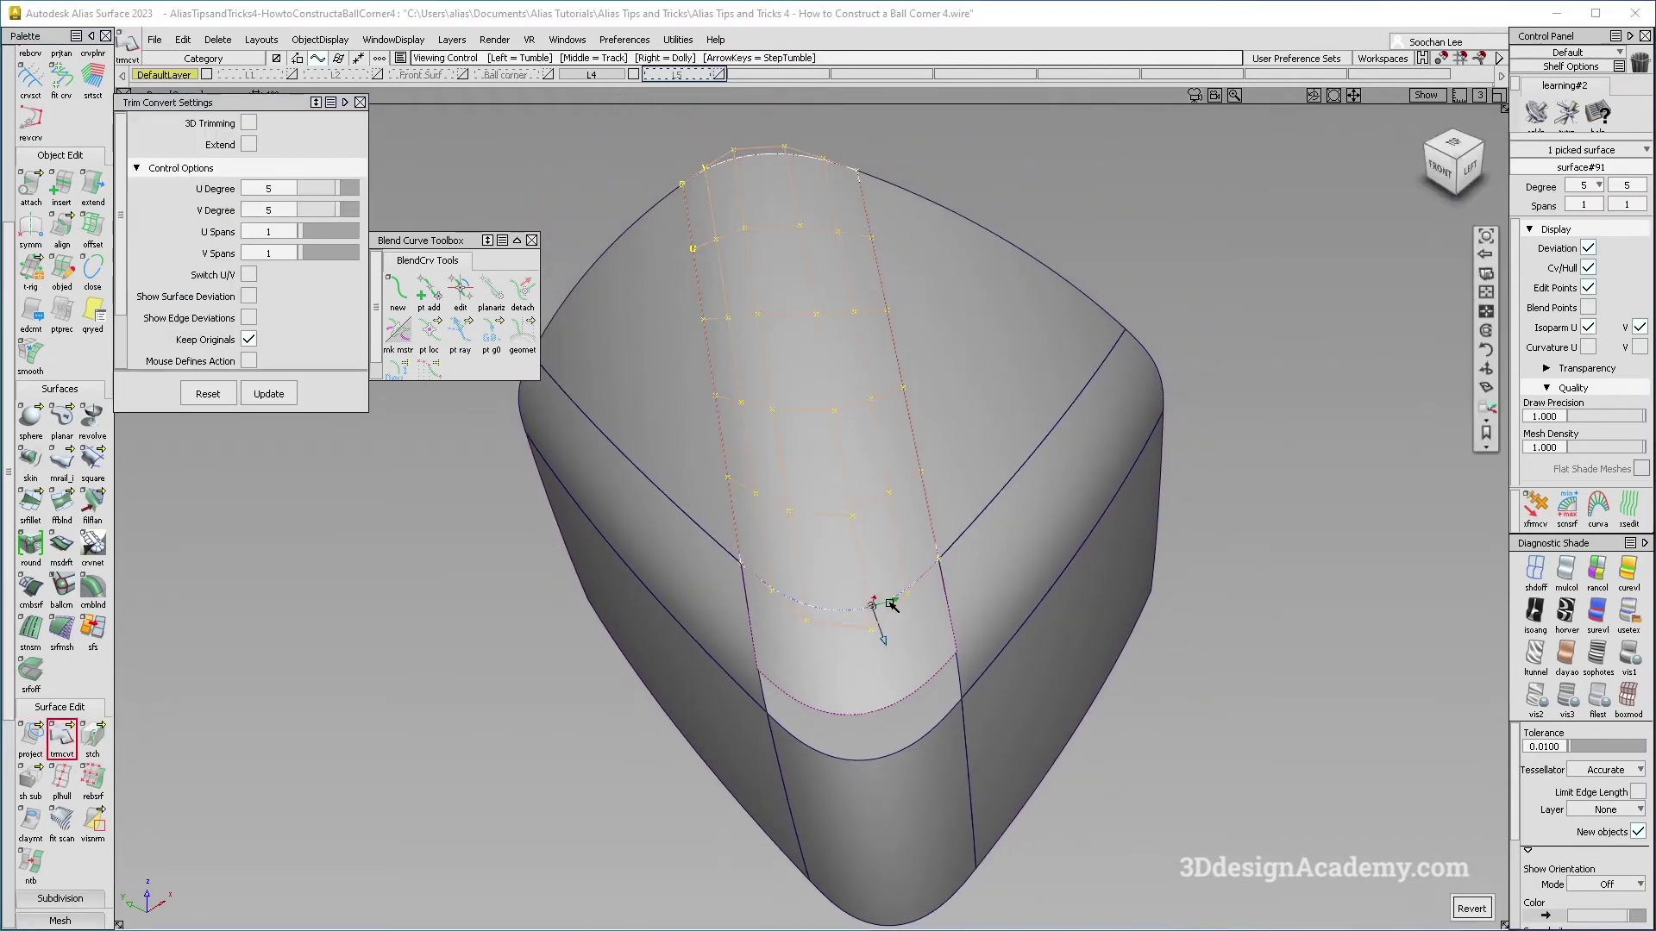
pyautogui.keyDown('alt'); pyautogui.keyDown('shift'); pyautogui.moveTo(880, 586); pyautogui.dragTo(872, 603); pyautogui.keyUp('shift'); pyautogui.keyUp('alt')
# Step: Move the original, longer central surface to the hidden layer L5
pyautogui.click(819, 685)
pyautogui.keyDown('ctrl'); pyautogui.keyDown('shift'); pyautogui.moveTo(820, 686); pyautogui.dragTo(776, 603); pyautogui.keyUp('shift'); pyautogui.keyUp('ctrl')
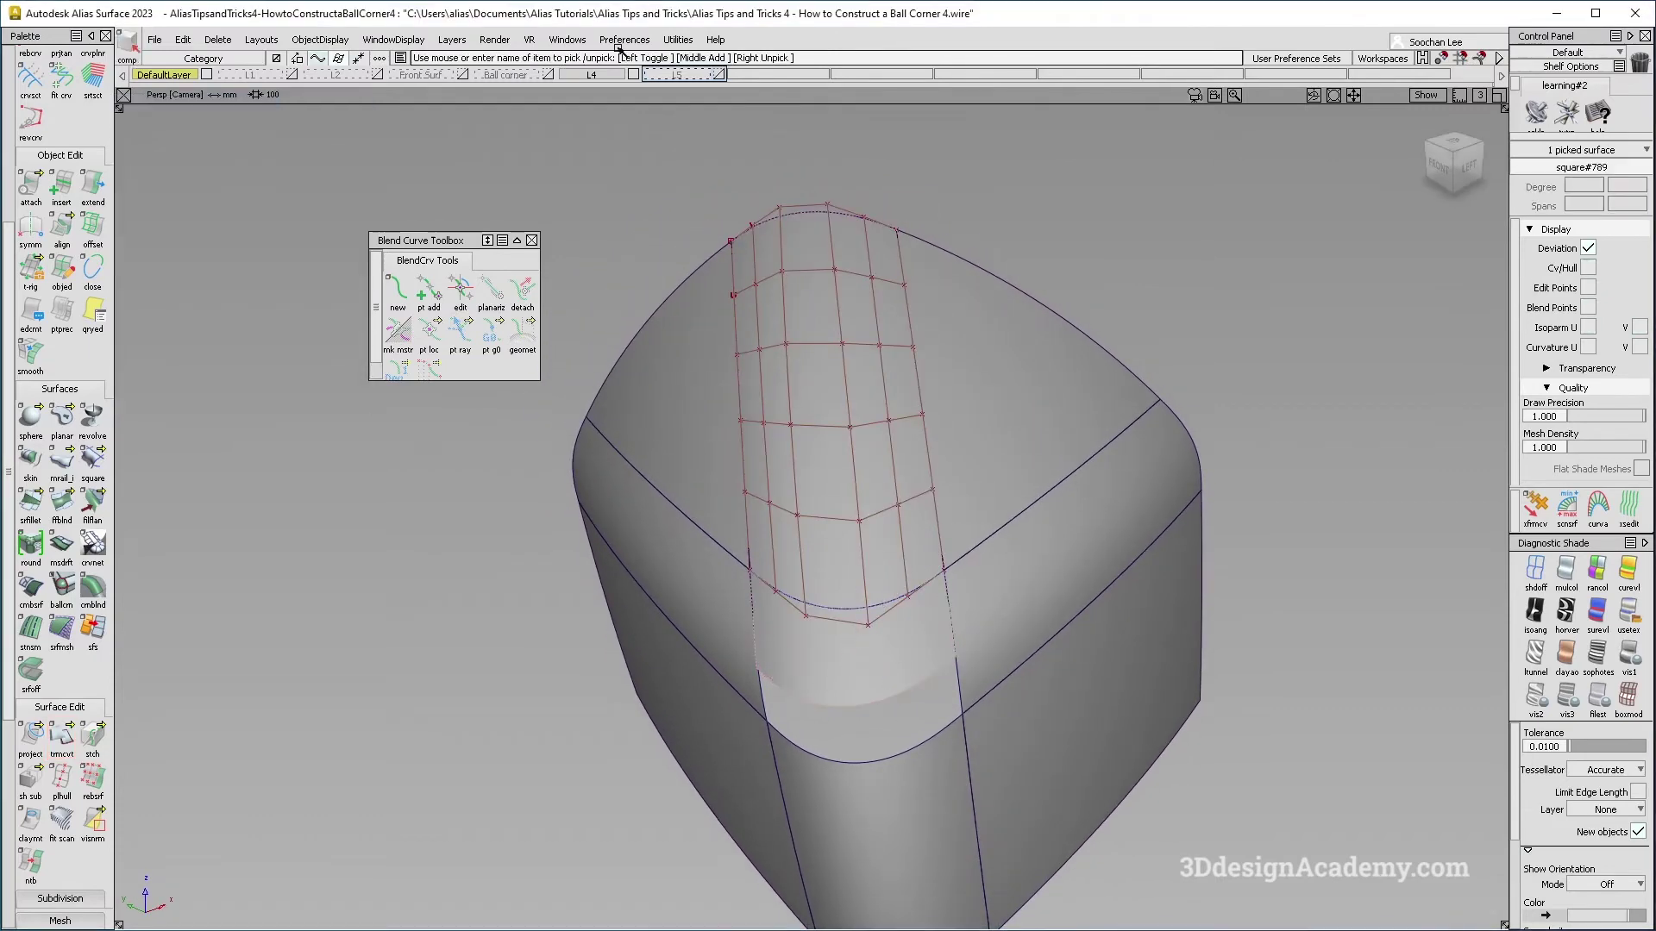
pyautogui.moveTo(671, 74); pyautogui.dragTo(678, 91)
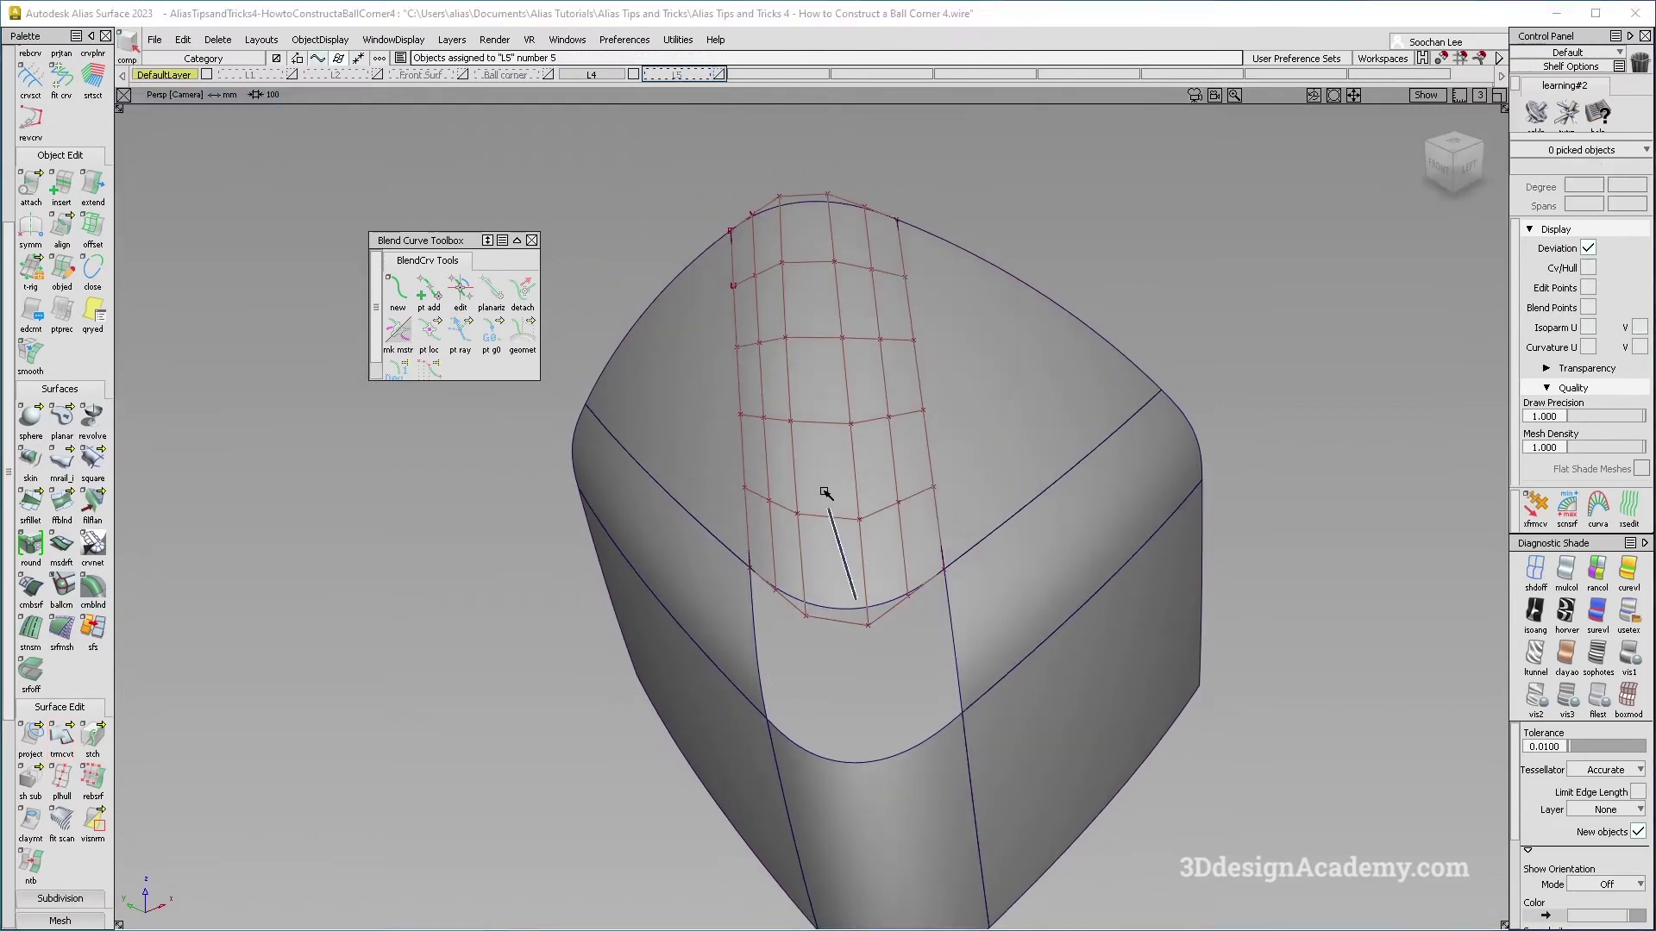
# Step: Align both long edges of the converted top surface to the neighbouring top surfaces with G2 continuity and explicit control
pyautogui.doubleClick(61, 229)
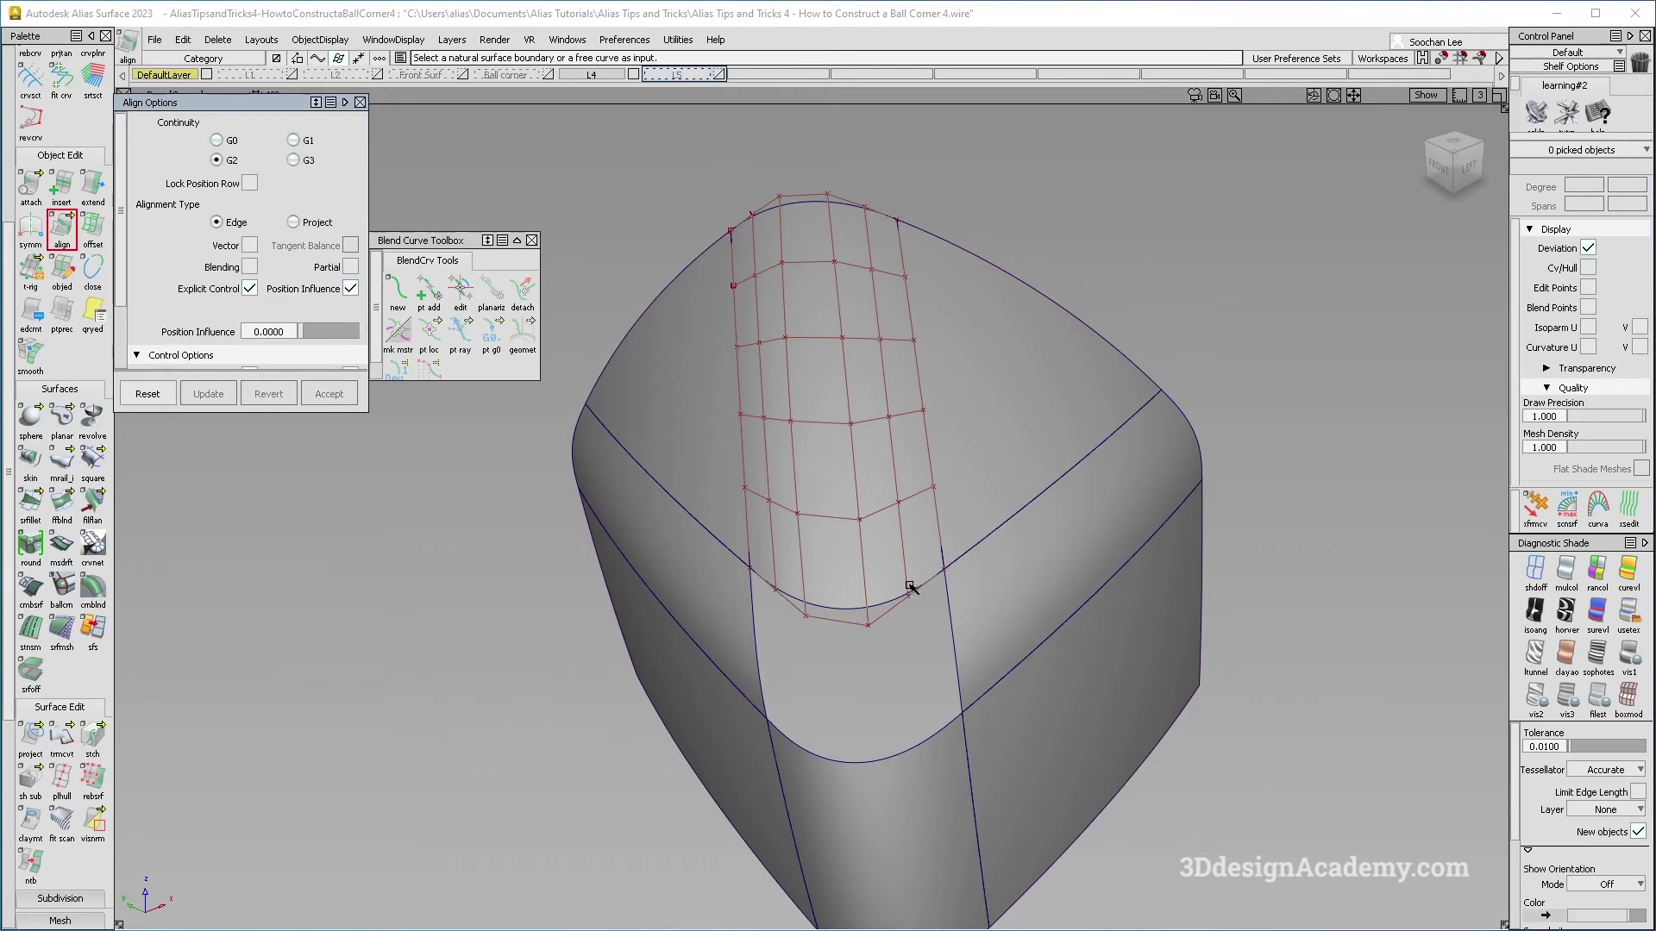
pyautogui.moveTo(907, 495)
pyautogui.keyDown('alt'); pyautogui.keyDown('shift'); pyautogui.mouseDown()
pyautogui.moveTo(920, 502)
pyautogui.moveTo(906, 485)
pyautogui.mouseUp(); pyautogui.keyUp('shift'); pyautogui.keyUp('alt')
pyautogui.keyDown('alt'); pyautogui.keyDown('shift'); pyautogui.moveTo(792, 548); pyautogui.dragTo(927, 488); pyautogui.keyUp('shift'); pyautogui.keyUp('alt')
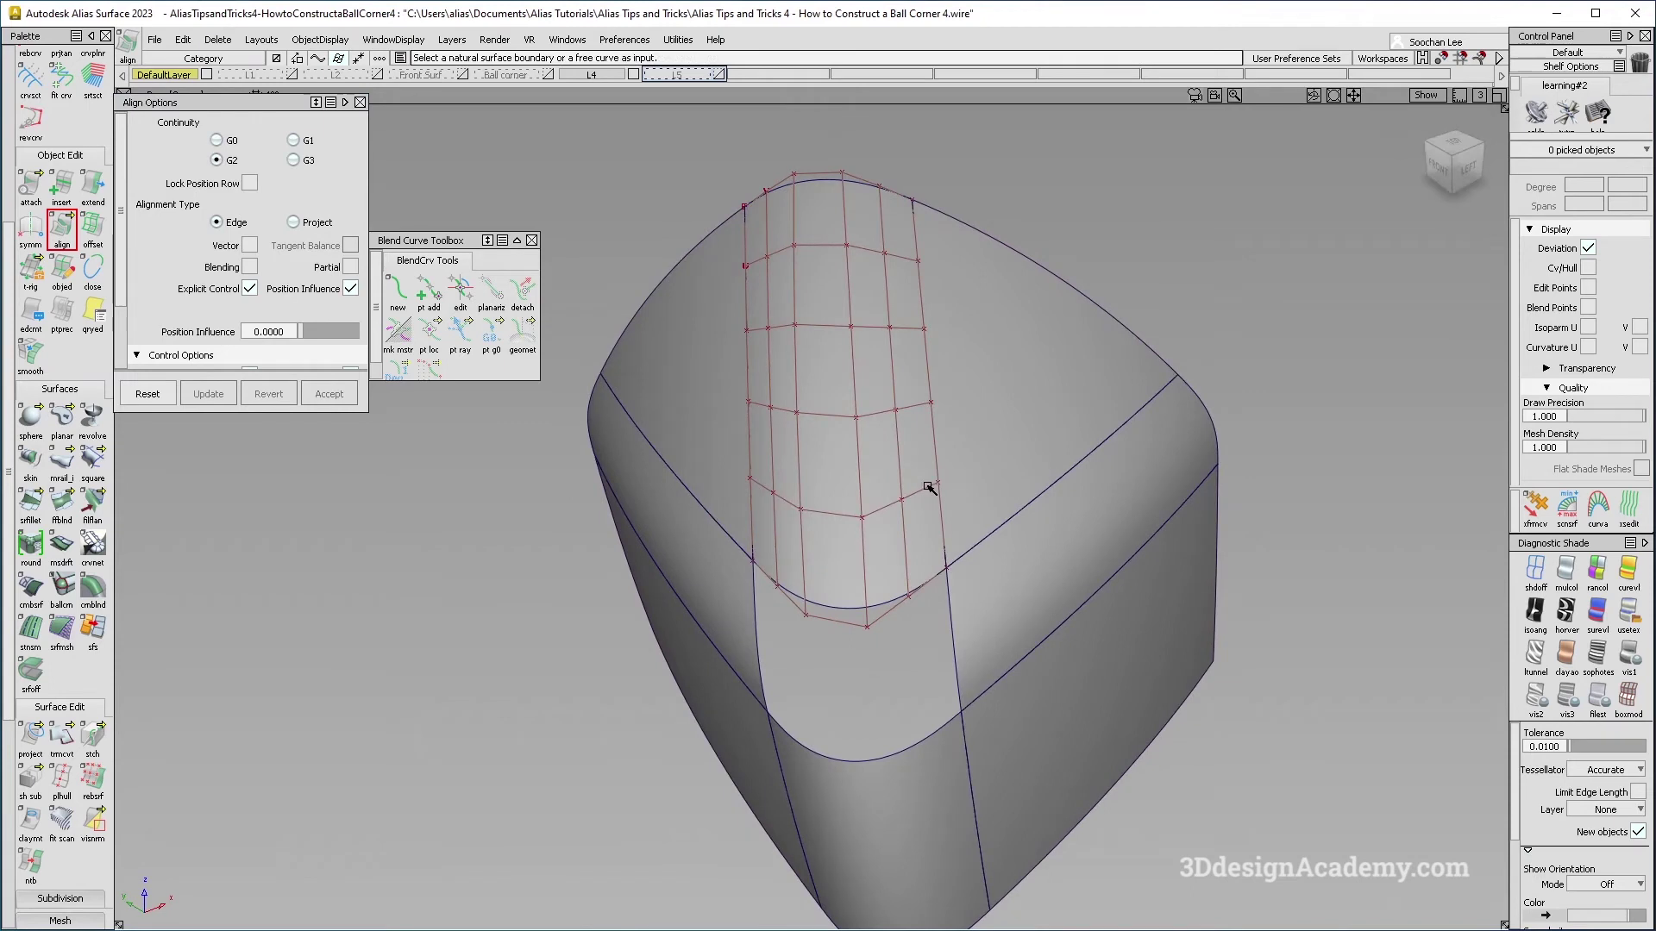
pyautogui.click(930, 389)
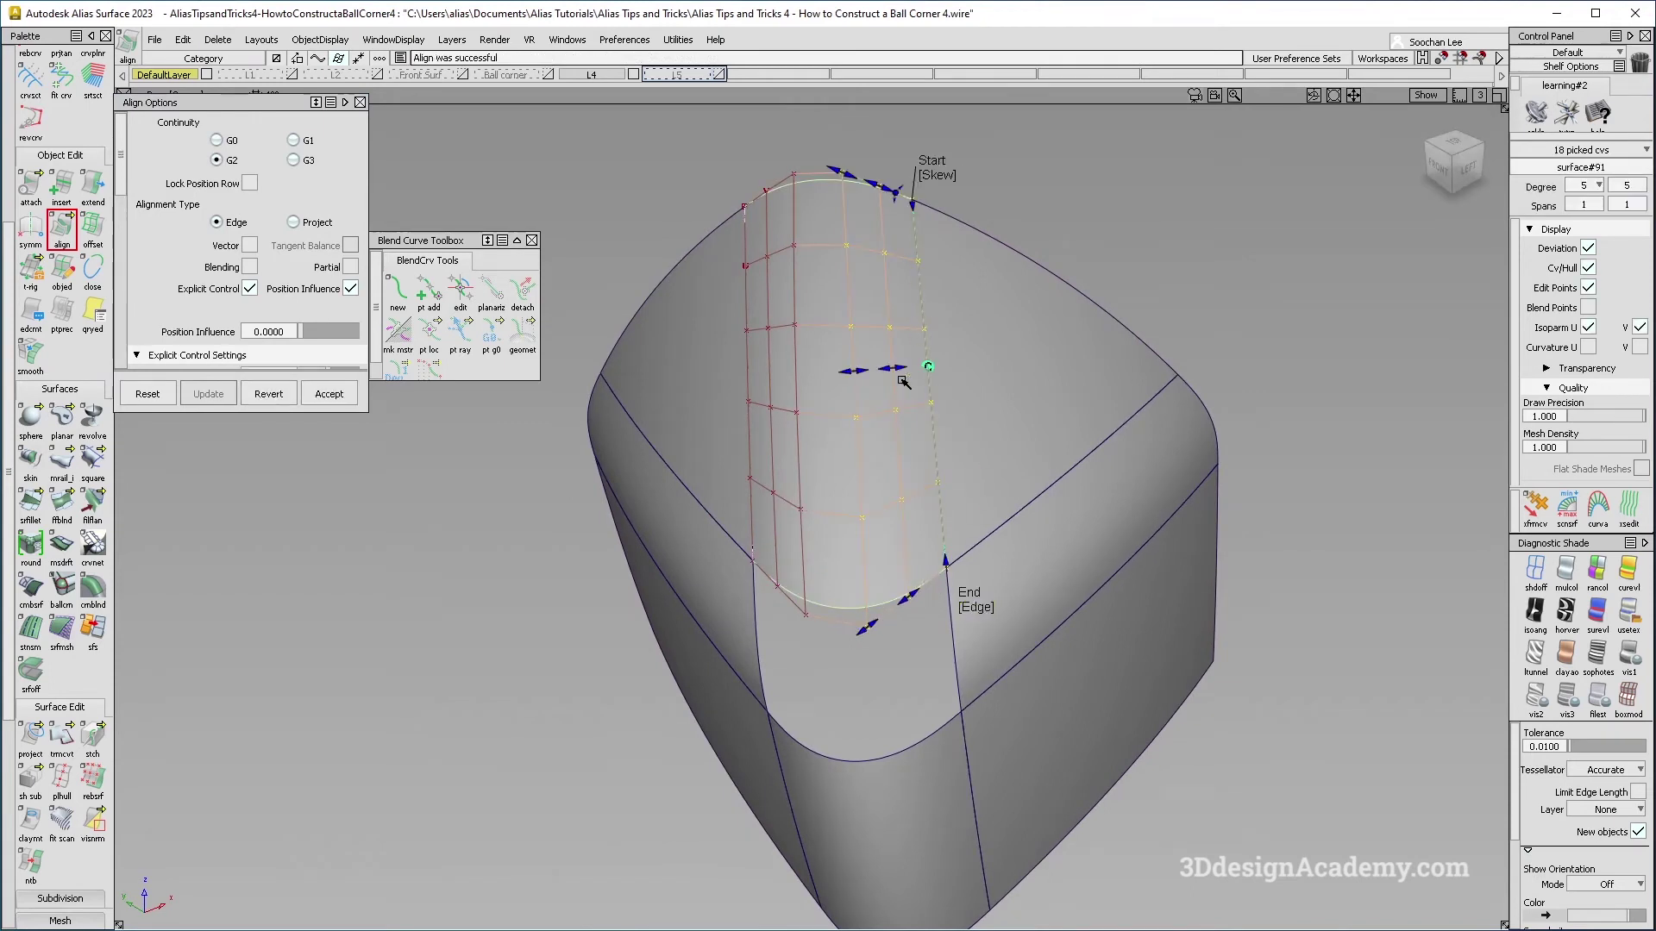
pyautogui.click(751, 473)
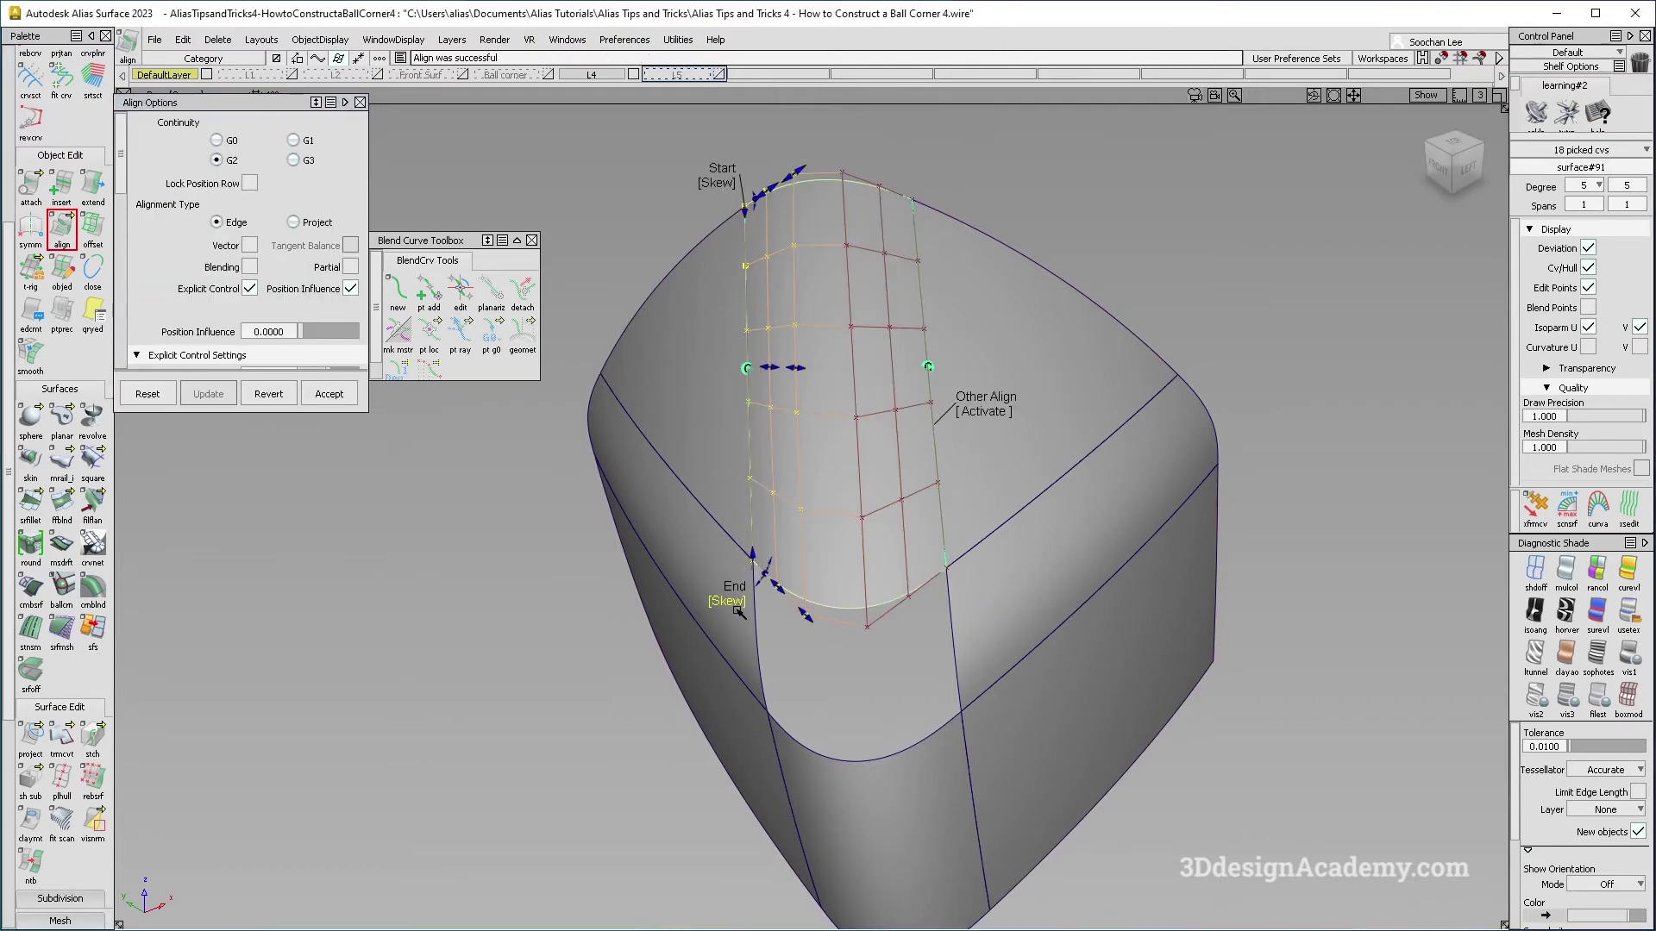
# Step: Toggle the end condition of the second edge's alignment between Skew and Edge at its lower corner
pyautogui.scroll(5, 750, 612)
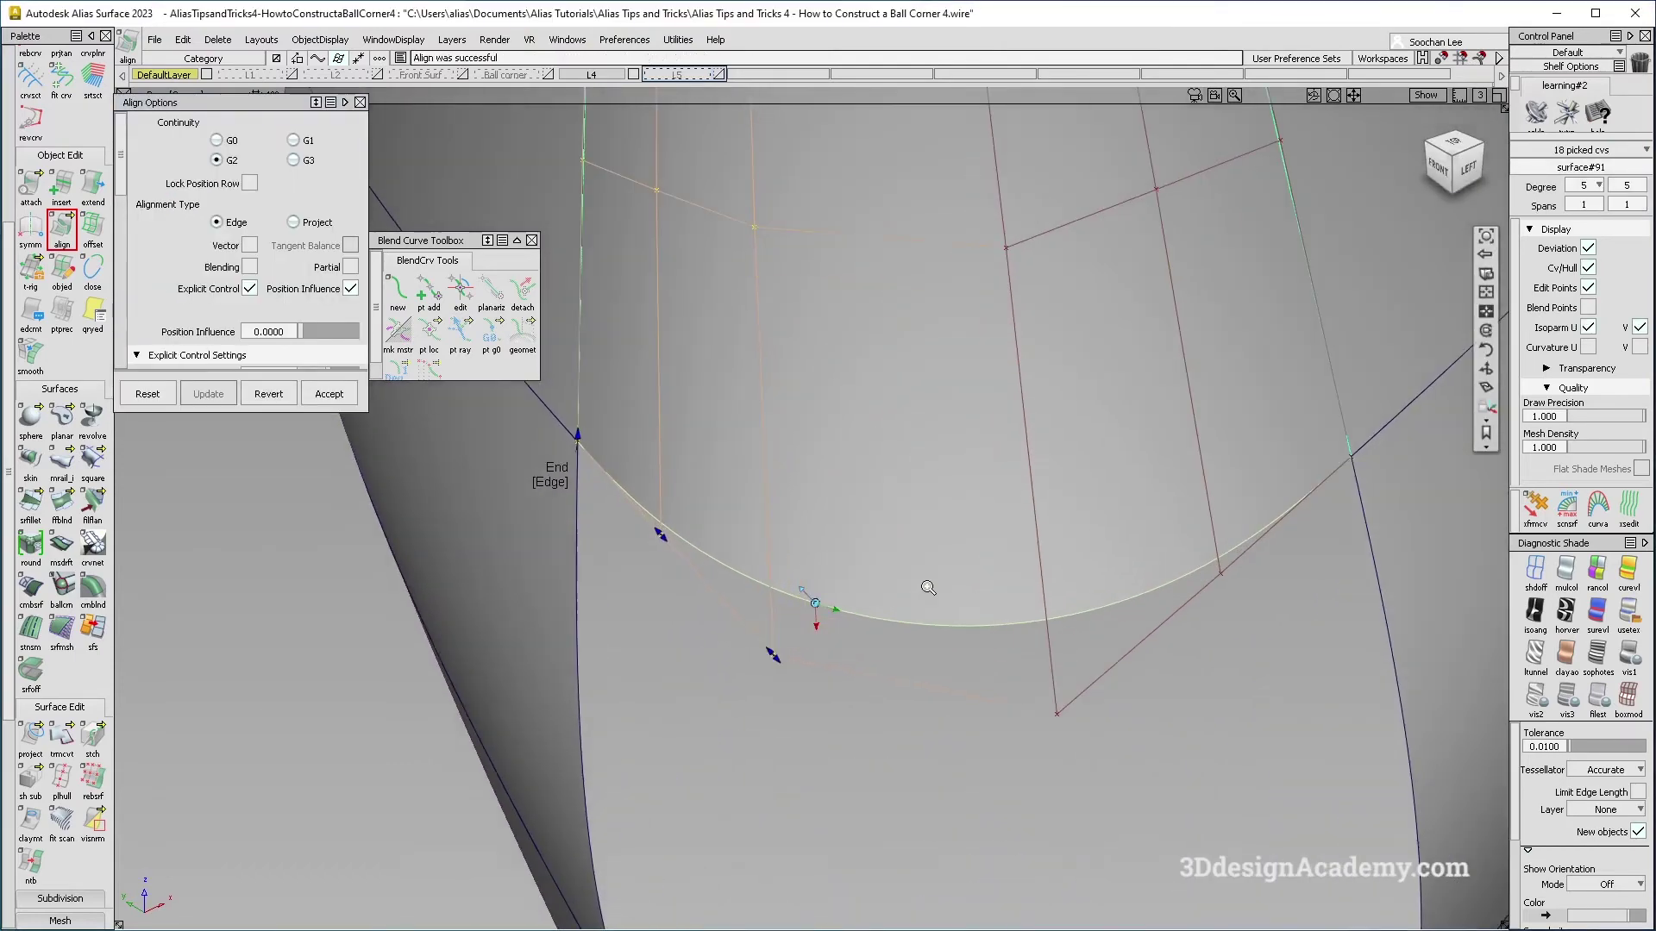
pyautogui.click(560, 436)
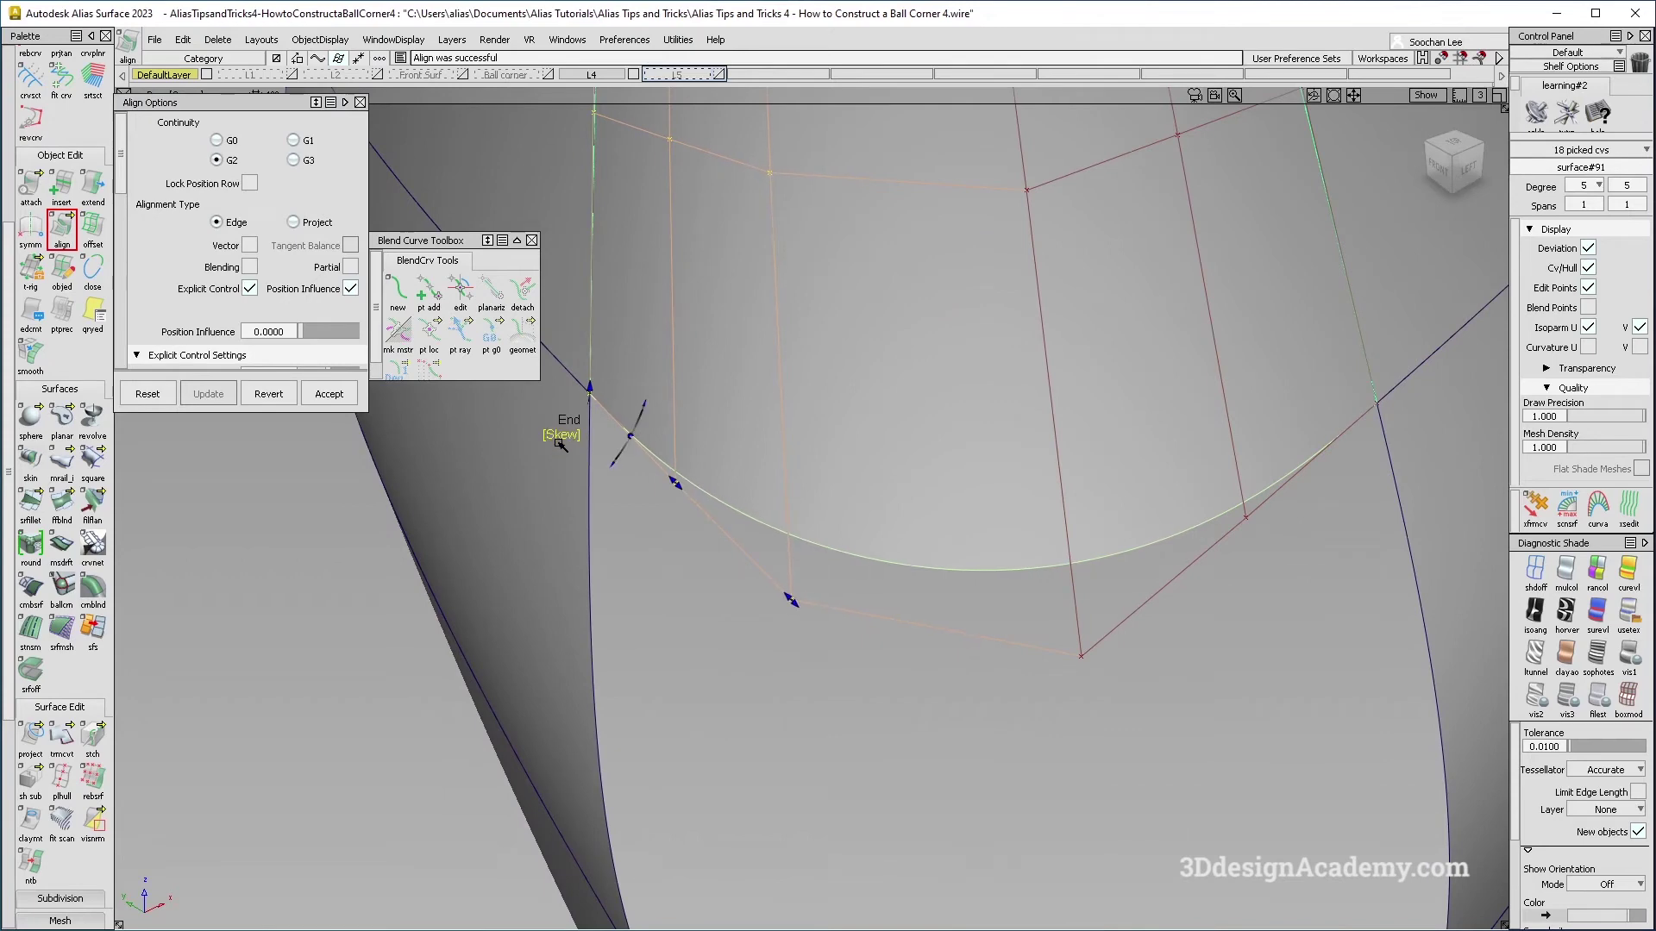
pyautogui.click(544, 438)
pyautogui.keyDown('alt'); pyautogui.keyDown('shift'); pyautogui.moveTo(831, 392); pyautogui.dragTo(805, 618, button='right'); pyautogui.keyUp('shift'); pyautogui.keyUp('alt')
pyautogui.hotkey('ctrl', 'z')
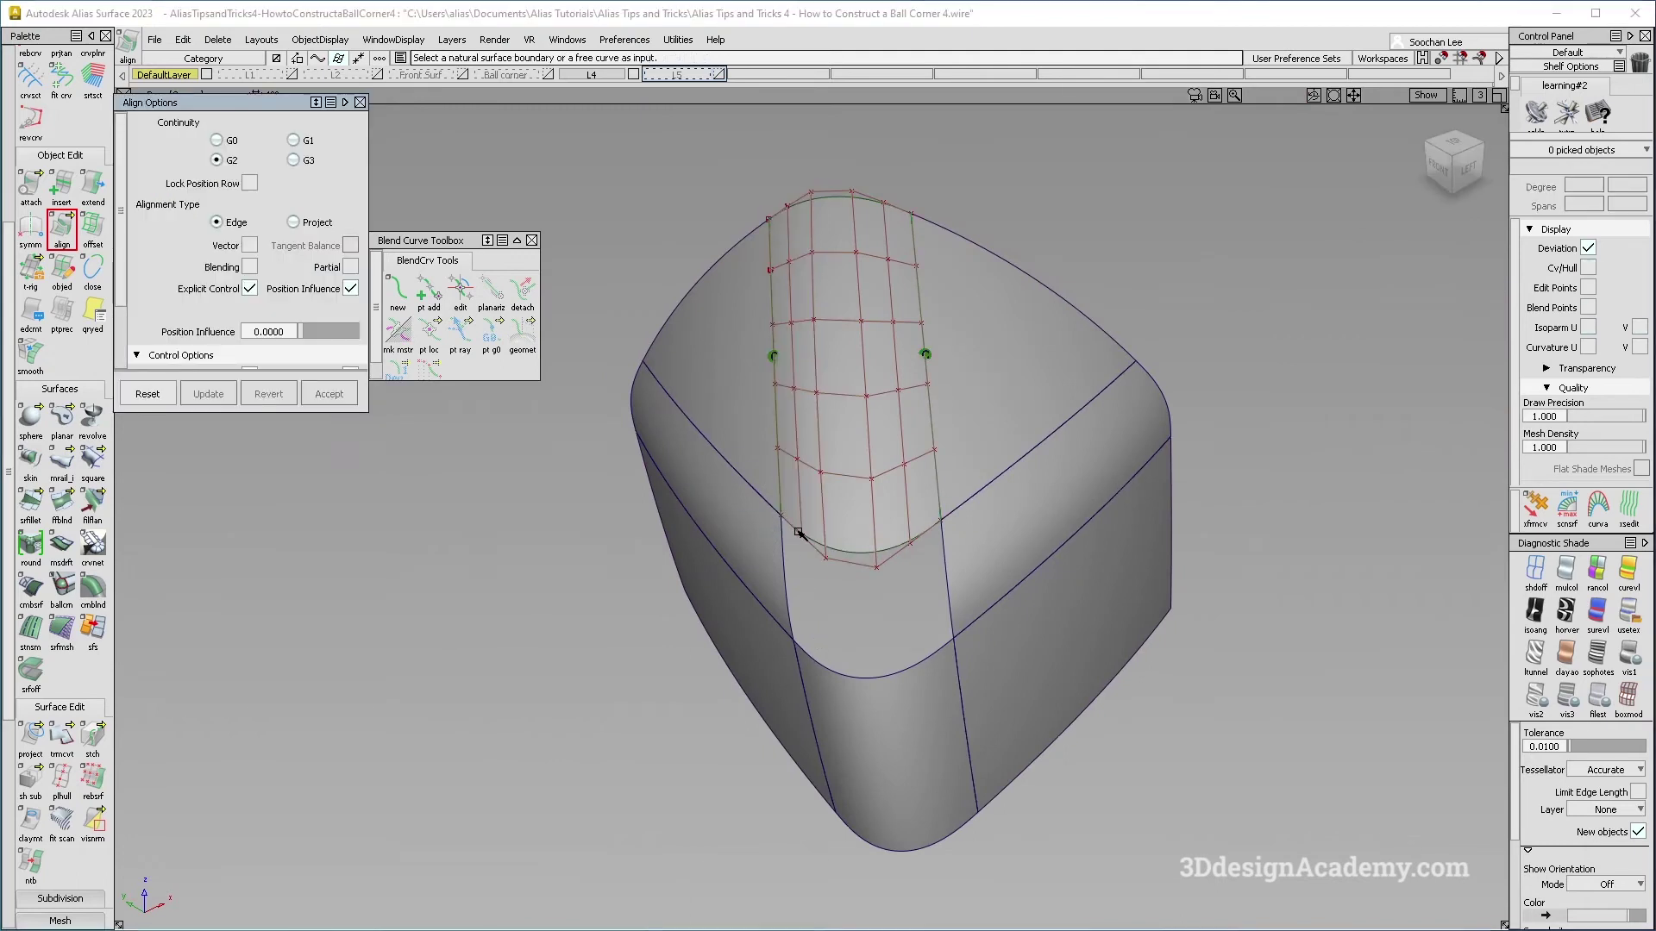
# Step: Hide the CVs and hulls of the aligned top surface
pyautogui.keyDown('alt'); pyautogui.keyDown('shift'); pyautogui.moveTo(942, 532); pyautogui.dragTo(868, 521); pyautogui.keyUp('shift'); pyautogui.keyUp('alt')
pyautogui.keyDown('alt'); pyautogui.keyDown('shift'); pyautogui.moveTo(876, 567); pyautogui.dragTo(854, 551, button='middle'); pyautogui.keyUp('shift'); pyautogui.keyUp('alt')
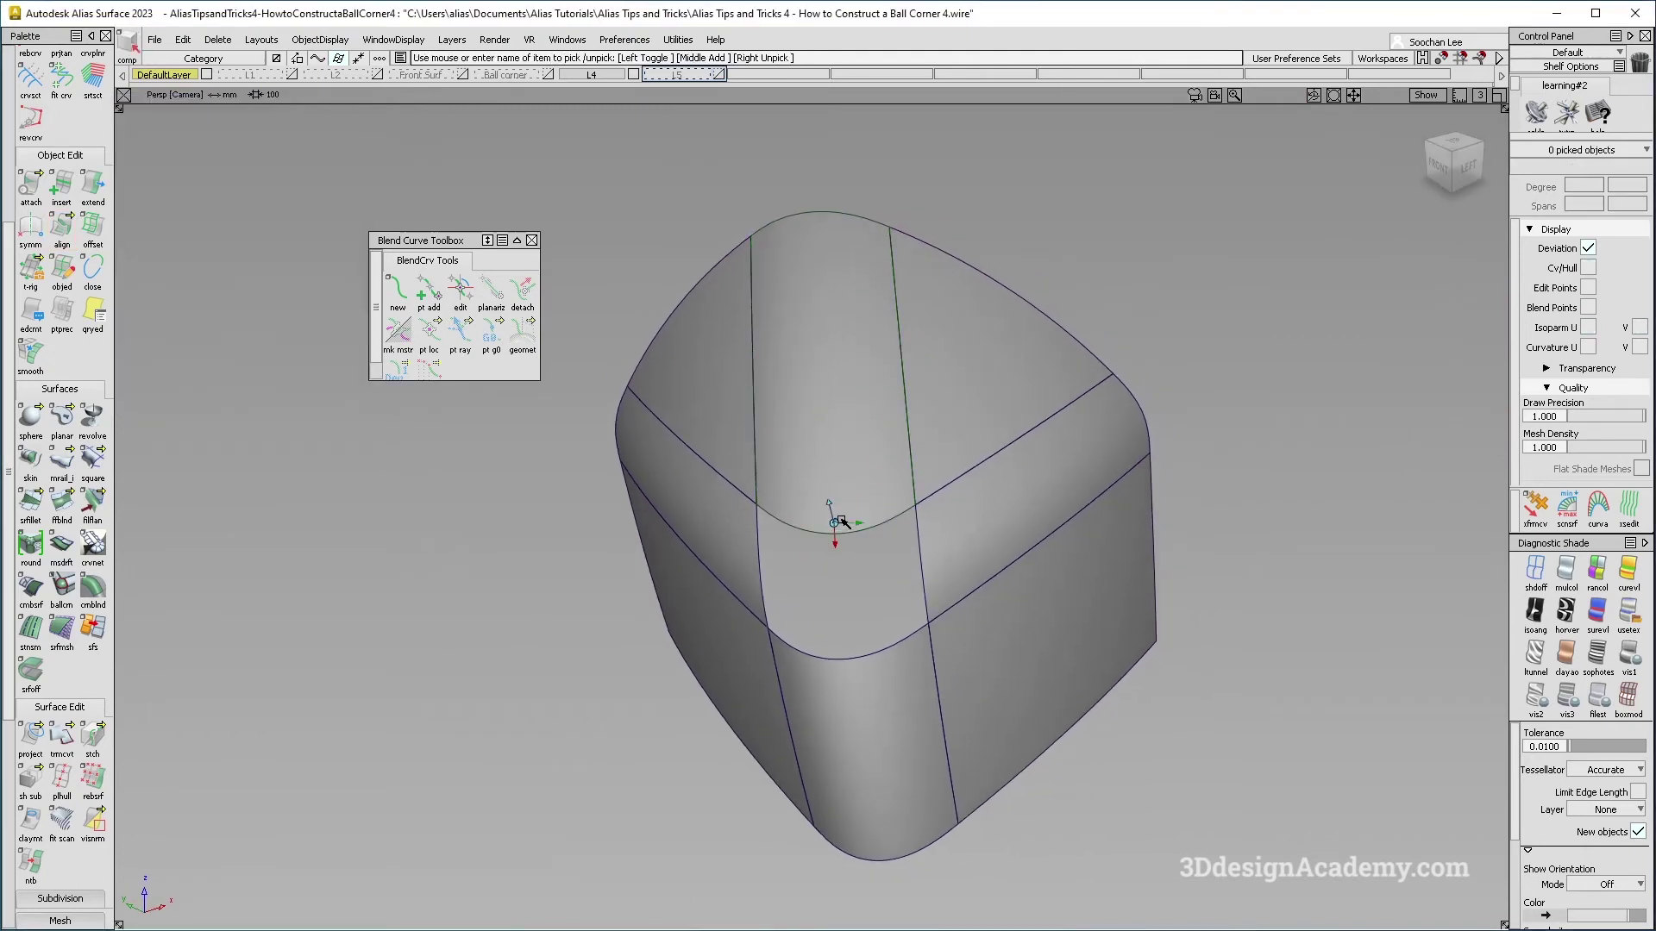
pyautogui.keyDown('alt'); pyautogui.keyDown('shift'); pyautogui.moveTo(834, 524); pyautogui.dragTo(833, 508, button='right'); pyautogui.keyUp('shift'); pyautogui.keyUp('alt')
pyautogui.keyDown('alt'); pyautogui.keyDown('shift'); pyautogui.moveTo(833, 507); pyautogui.dragTo(725, 524, button='middle'); pyautogui.keyUp('shift'); pyautogui.keyUp('alt')
pyautogui.keyDown('alt'); pyautogui.keyDown('shift'); pyautogui.moveTo(724, 524); pyautogui.dragTo(738, 511); pyautogui.keyUp('shift'); pyautogui.keyUp('alt')
pyautogui.keyDown('ctrl'); pyautogui.keyDown('shift'); pyautogui.moveTo(751, 657); pyautogui.dragTo(709, 488); pyautogui.keyUp('shift'); pyautogui.keyUp('ctrl')
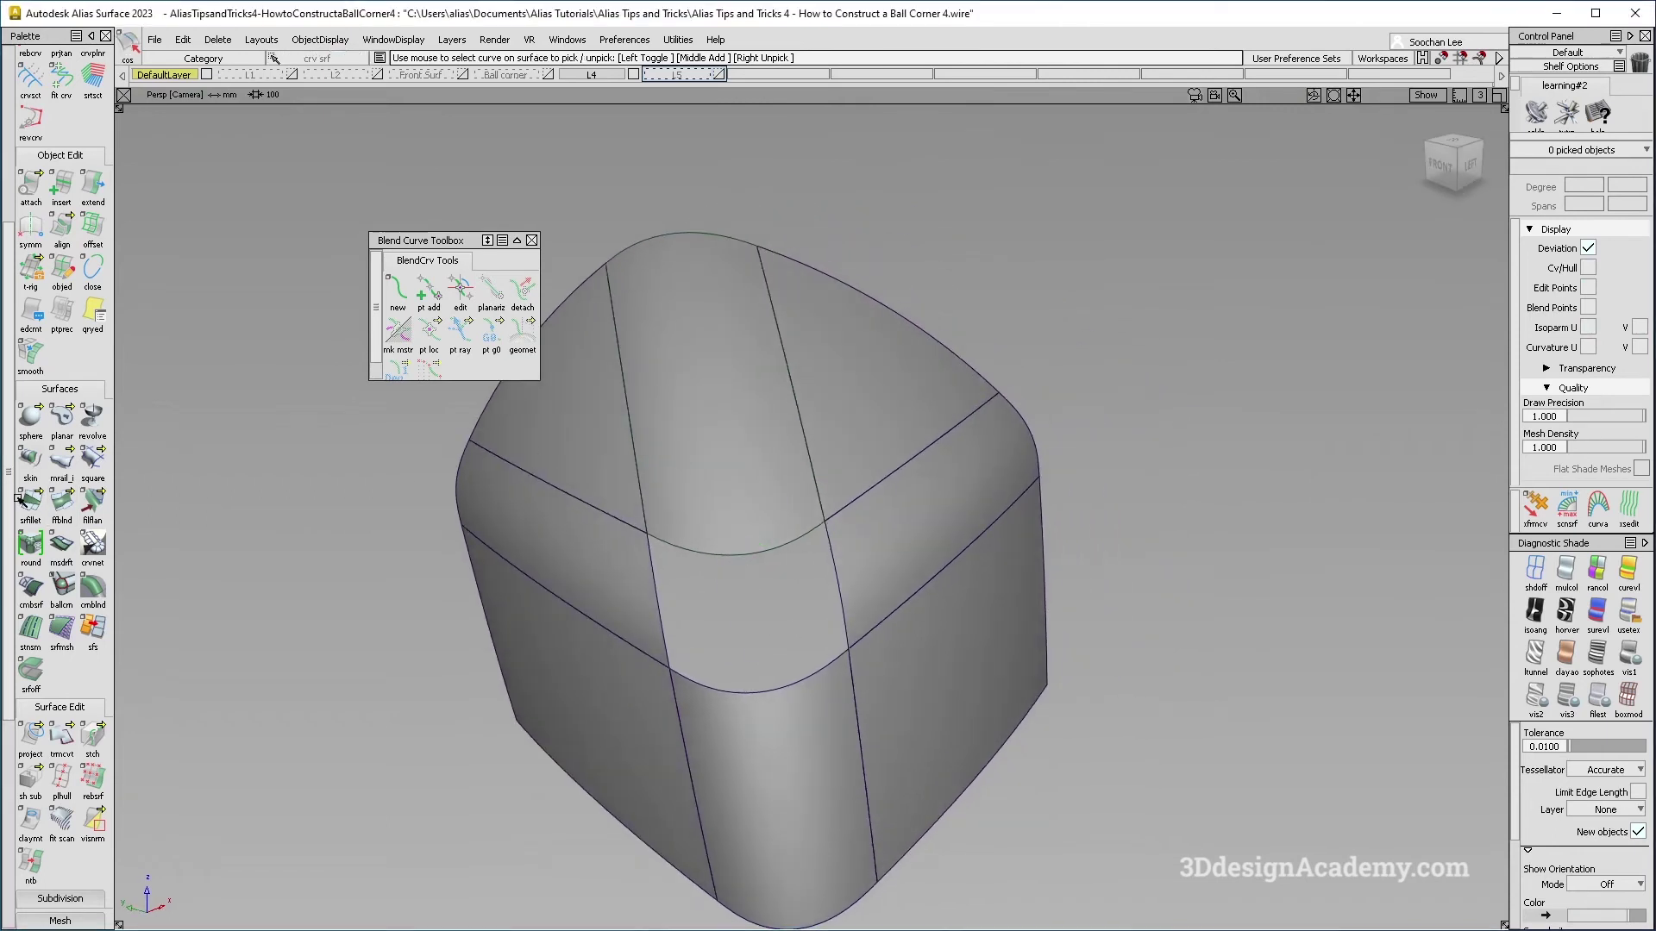
# Step: Set up a Square surface for the open corner, showing the colinear options and setting all four boundary continuities to Free
pyautogui.click(89, 465)
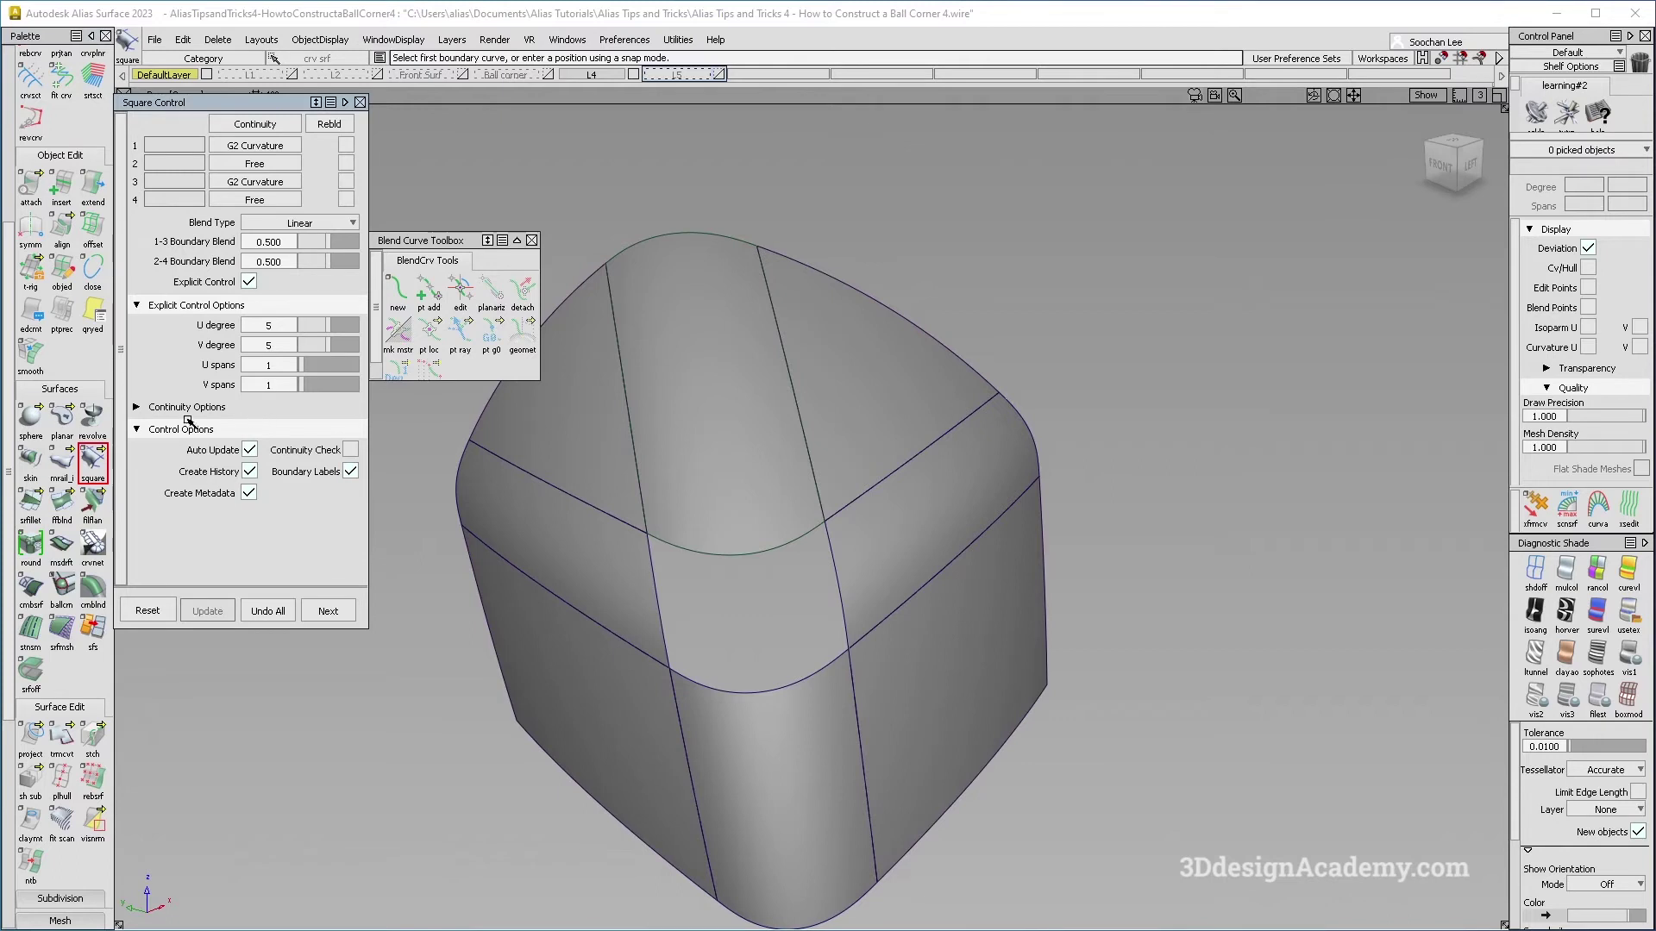
pyautogui.click(195, 409)
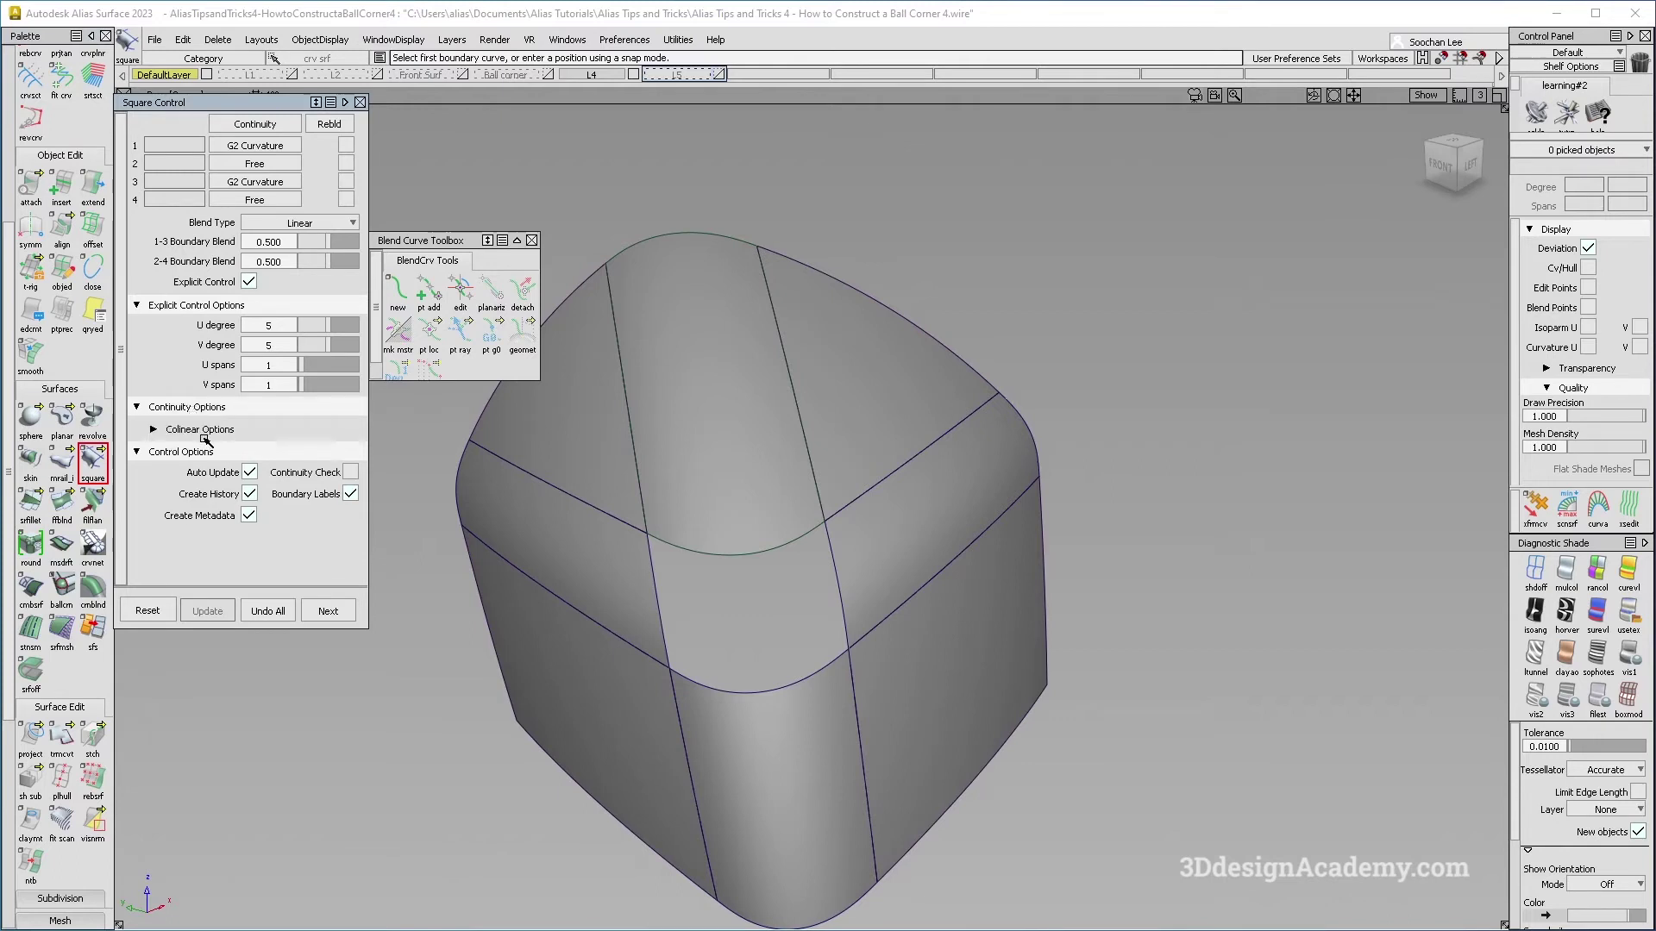
pyautogui.click(205, 435)
pyautogui.keyDown('alt'); pyautogui.keyDown('shift'); pyautogui.moveTo(635, 592); pyautogui.dragTo(660, 547); pyautogui.keyUp('shift'); pyautogui.keyUp('alt')
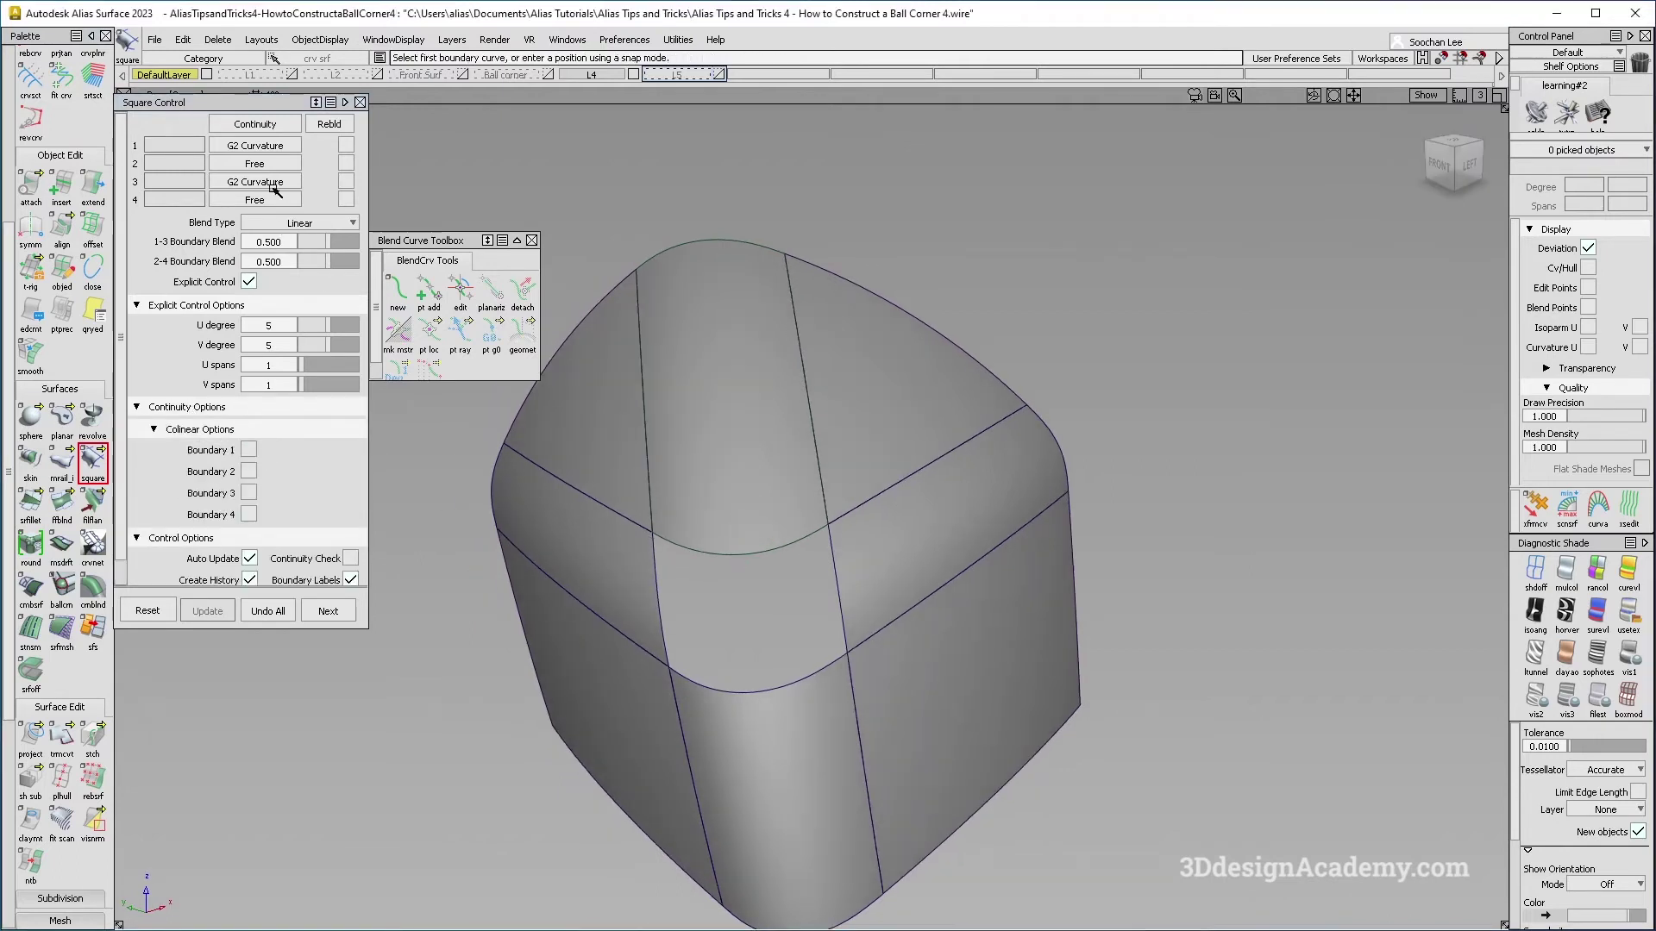
pyautogui.click(275, 126)
pyautogui.click(269, 203)
pyautogui.keyDown('alt'); pyautogui.keyDown('shift'); pyautogui.moveTo(669, 528); pyautogui.dragTo(655, 578); pyautogui.keyUp('shift'); pyautogui.keyUp('alt')
pyautogui.click(255, 124)
pyautogui.click(256, 137)
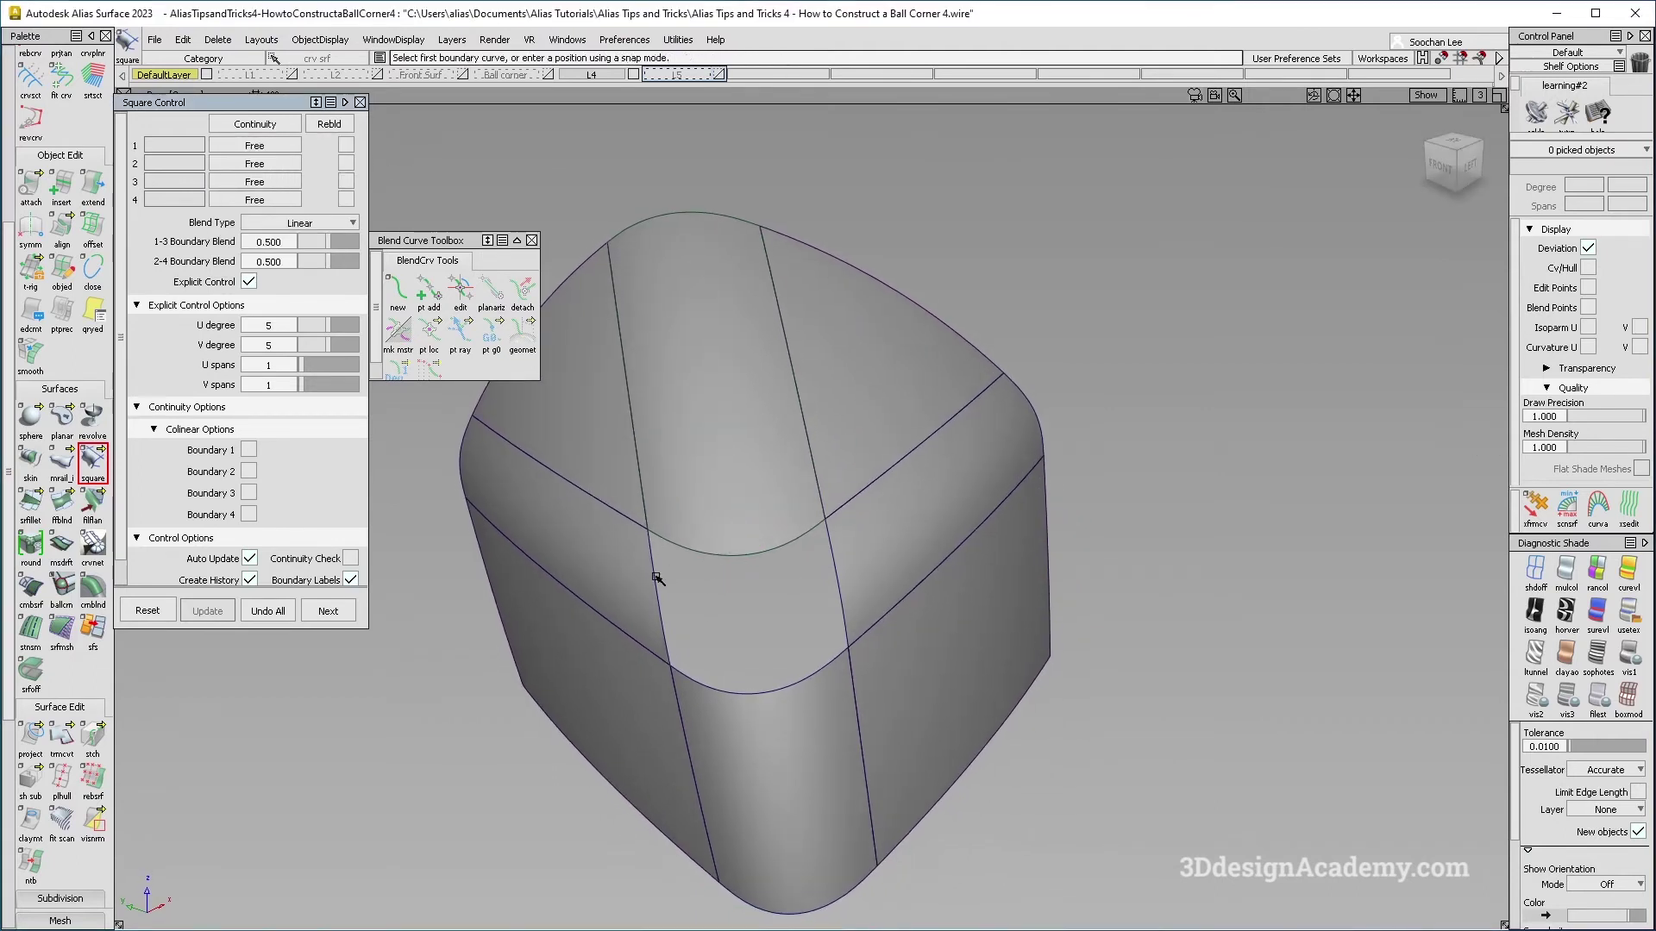
# Step: Build a Square surface across the open corner from the four surrounding edges, using Free continuity on every boundary
pyautogui.click(653, 586)
pyautogui.click(746, 548)
pyautogui.click(841, 603)
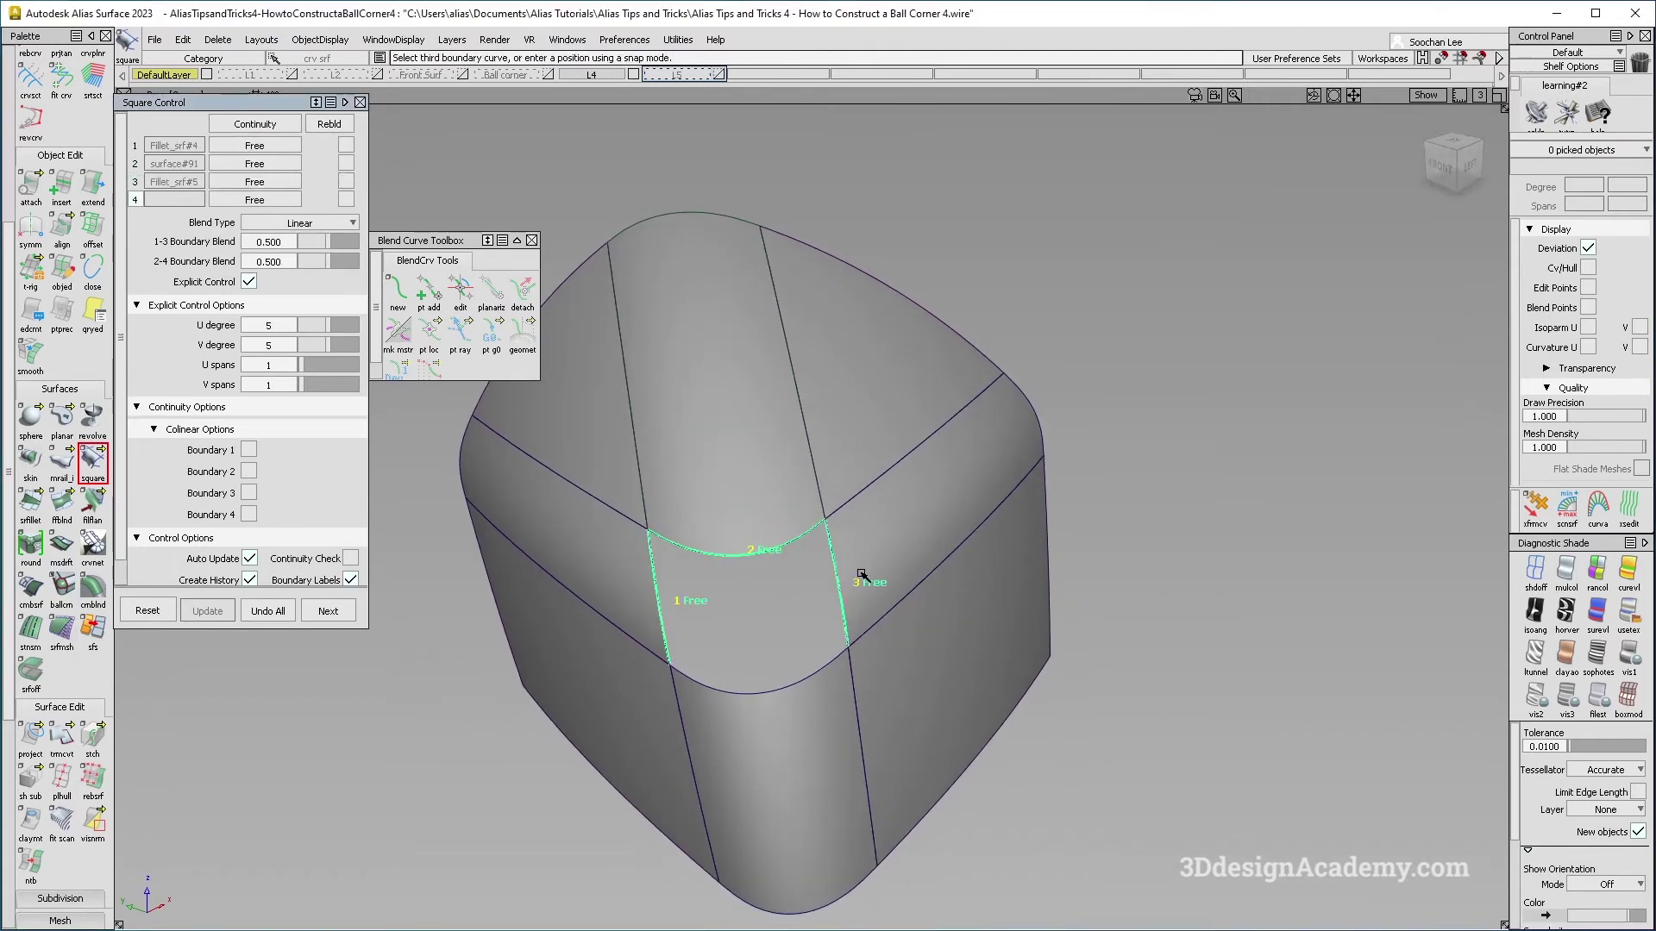
pyautogui.click(776, 690)
pyautogui.keyDown('alt'); pyautogui.keyDown('shift'); pyautogui.moveTo(735, 656); pyautogui.dragTo(869, 735); pyautogui.keyUp('shift'); pyautogui.keyUp('alt')
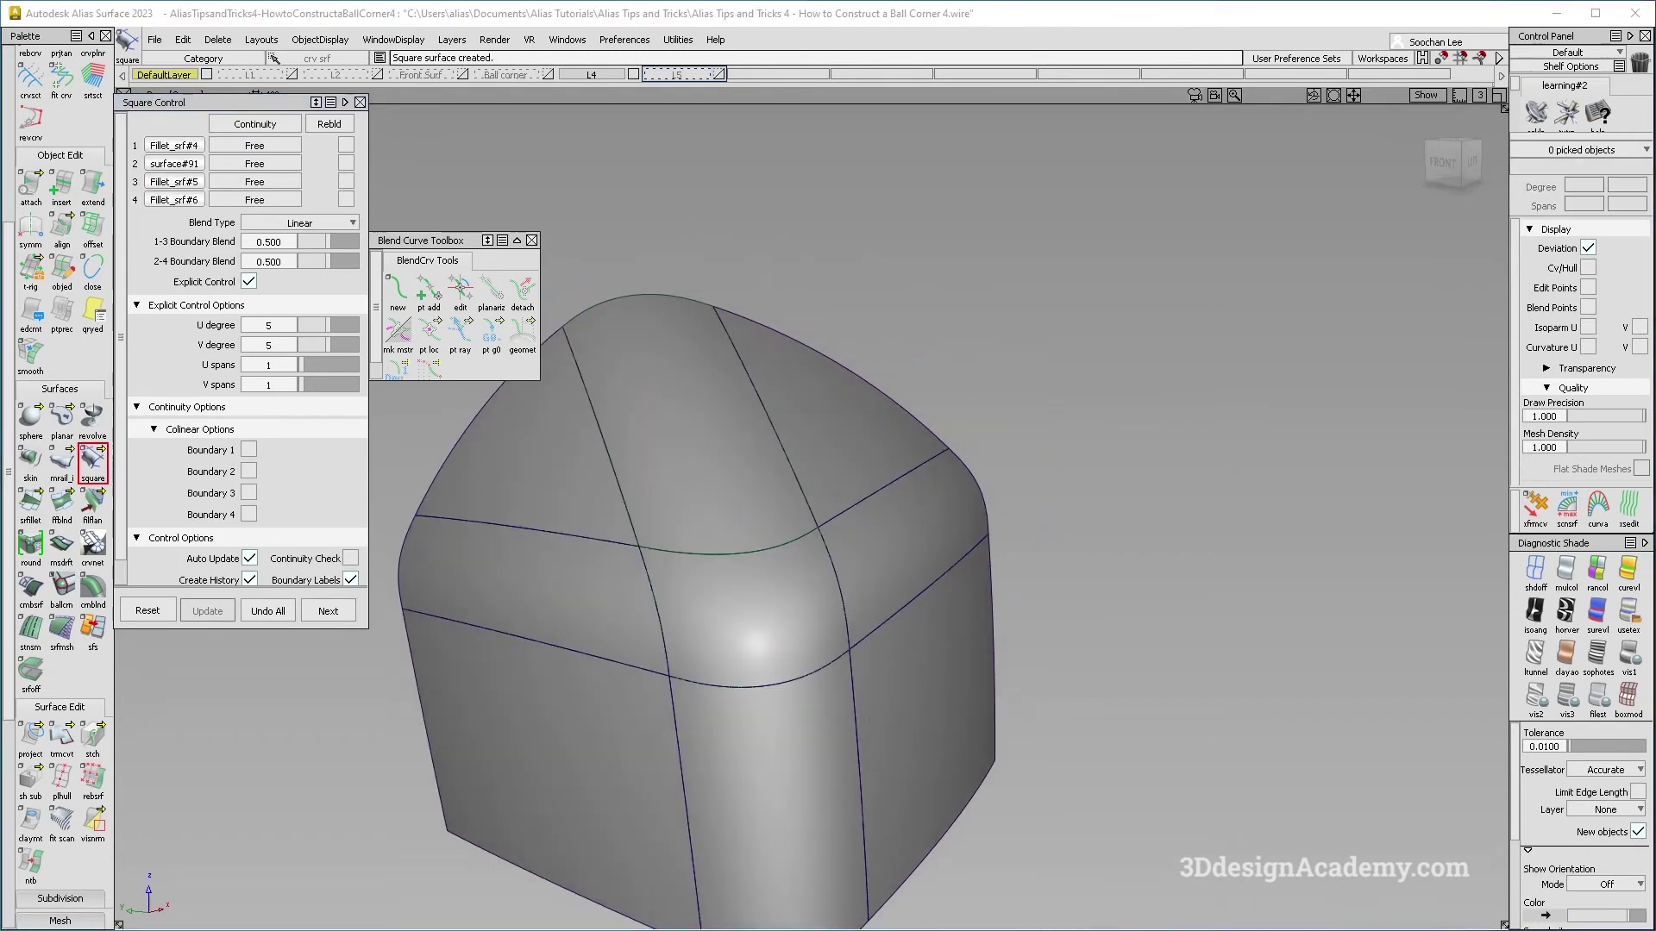
# Step: Apply diagnostic shading with the Showroom map and inspect the highlight across the new corner surface
pyautogui.click(1628, 609)
pyautogui.click(1628, 610)
pyautogui.moveTo(757, 650)
pyautogui.keyDown('alt'); pyautogui.keyDown('shift'); pyautogui.mouseDown()
pyautogui.moveTo(546, 555)
pyautogui.moveTo(883, 515)
pyautogui.moveTo(739, 721)
pyautogui.moveTo(724, 703)
pyautogui.moveTo(684, 713)
pyautogui.moveTo(546, 474)
pyautogui.moveTo(721, 406)
pyautogui.moveTo(935, 373)
pyautogui.moveTo(857, 388)
pyautogui.moveTo(791, 641)
pyautogui.mouseUp(); pyautogui.keyUp('shift'); pyautogui.keyUp('alt')
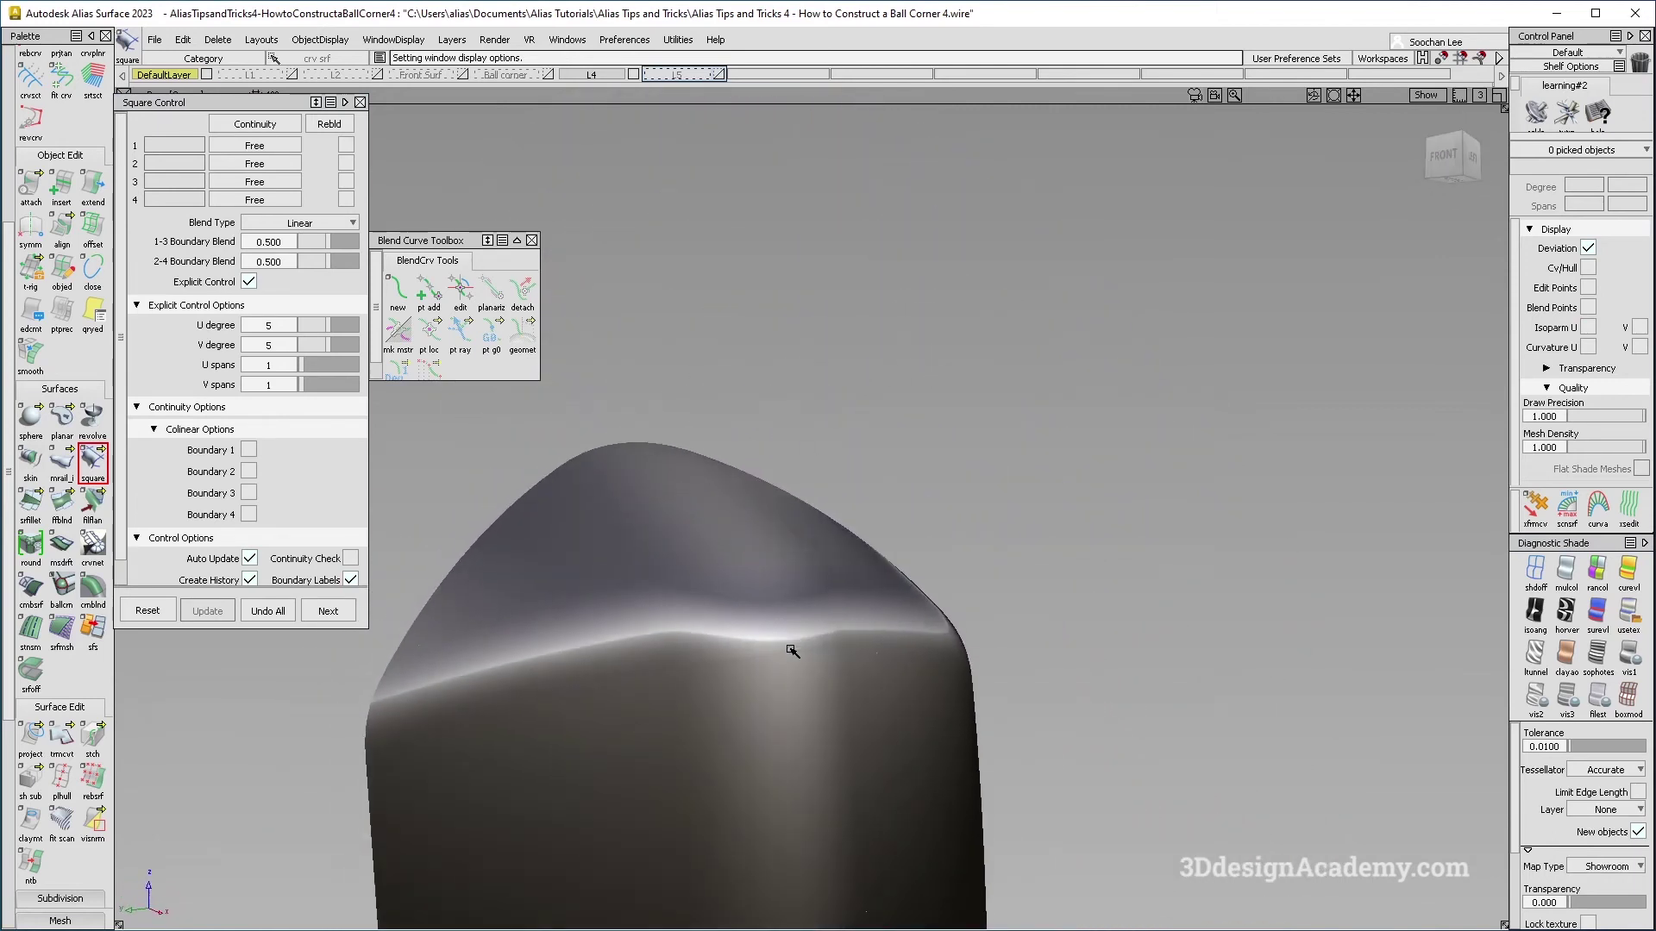
pyautogui.keyDown('alt'); pyautogui.keyDown('shift'); pyautogui.moveTo(792, 641); pyautogui.dragTo(858, 643, button='right'); pyautogui.keyUp('shift'); pyautogui.keyUp('alt')
pyautogui.keyDown('alt'); pyautogui.keyDown('shift'); pyautogui.moveTo(858, 643); pyautogui.dragTo(944, 556); pyautogui.keyUp('shift'); pyautogui.keyUp('alt')
pyautogui.keyDown('ctrl'); pyautogui.keyDown('shift'); pyautogui.moveTo(943, 556); pyautogui.dragTo(798, 470, button='right'); pyautogui.keyUp('shift'); pyautogui.keyUp('ctrl')
pyautogui.keyDown('alt'); pyautogui.keyDown('shift'); pyautogui.moveTo(798, 470); pyautogui.dragTo(862, 593); pyautogui.keyUp('shift'); pyautogui.keyUp('alt')
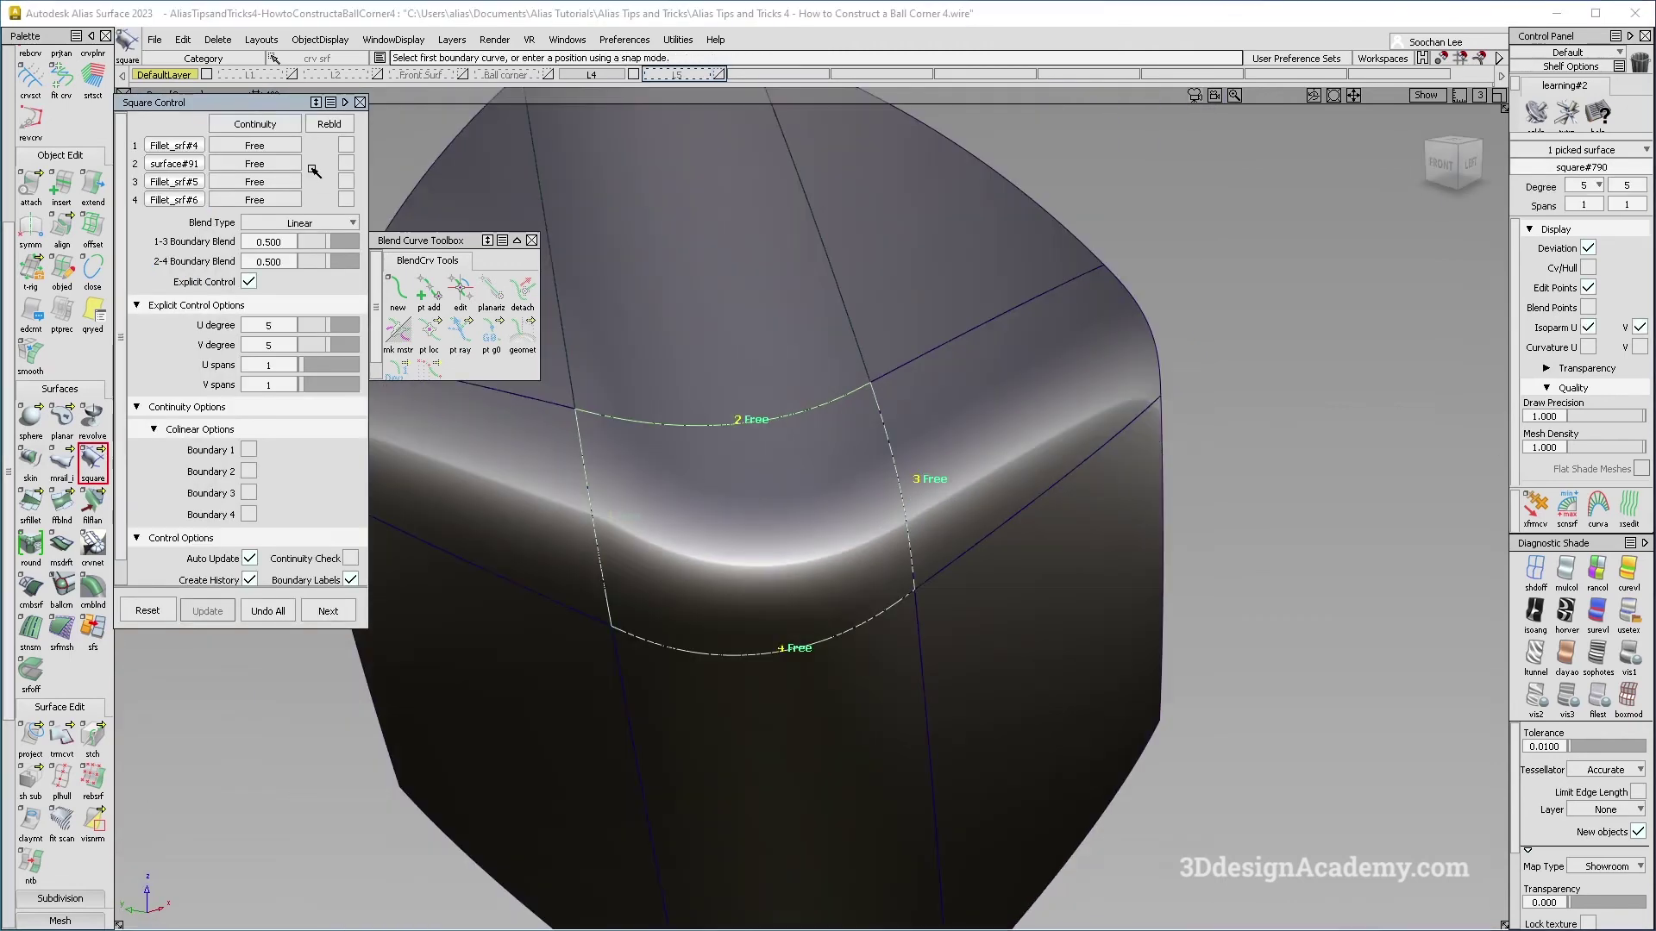
# Step: Turn off explicit control for the Square surface and set all four boundaries to G2 Curvature
pyautogui.click(249, 282)
pyautogui.keyDown('alt'); pyautogui.keyDown('shift'); pyautogui.moveTo(669, 462); pyautogui.dragTo(723, 444); pyautogui.keyUp('shift'); pyautogui.keyUp('alt')
pyautogui.click(276, 145)
pyautogui.click(276, 207)
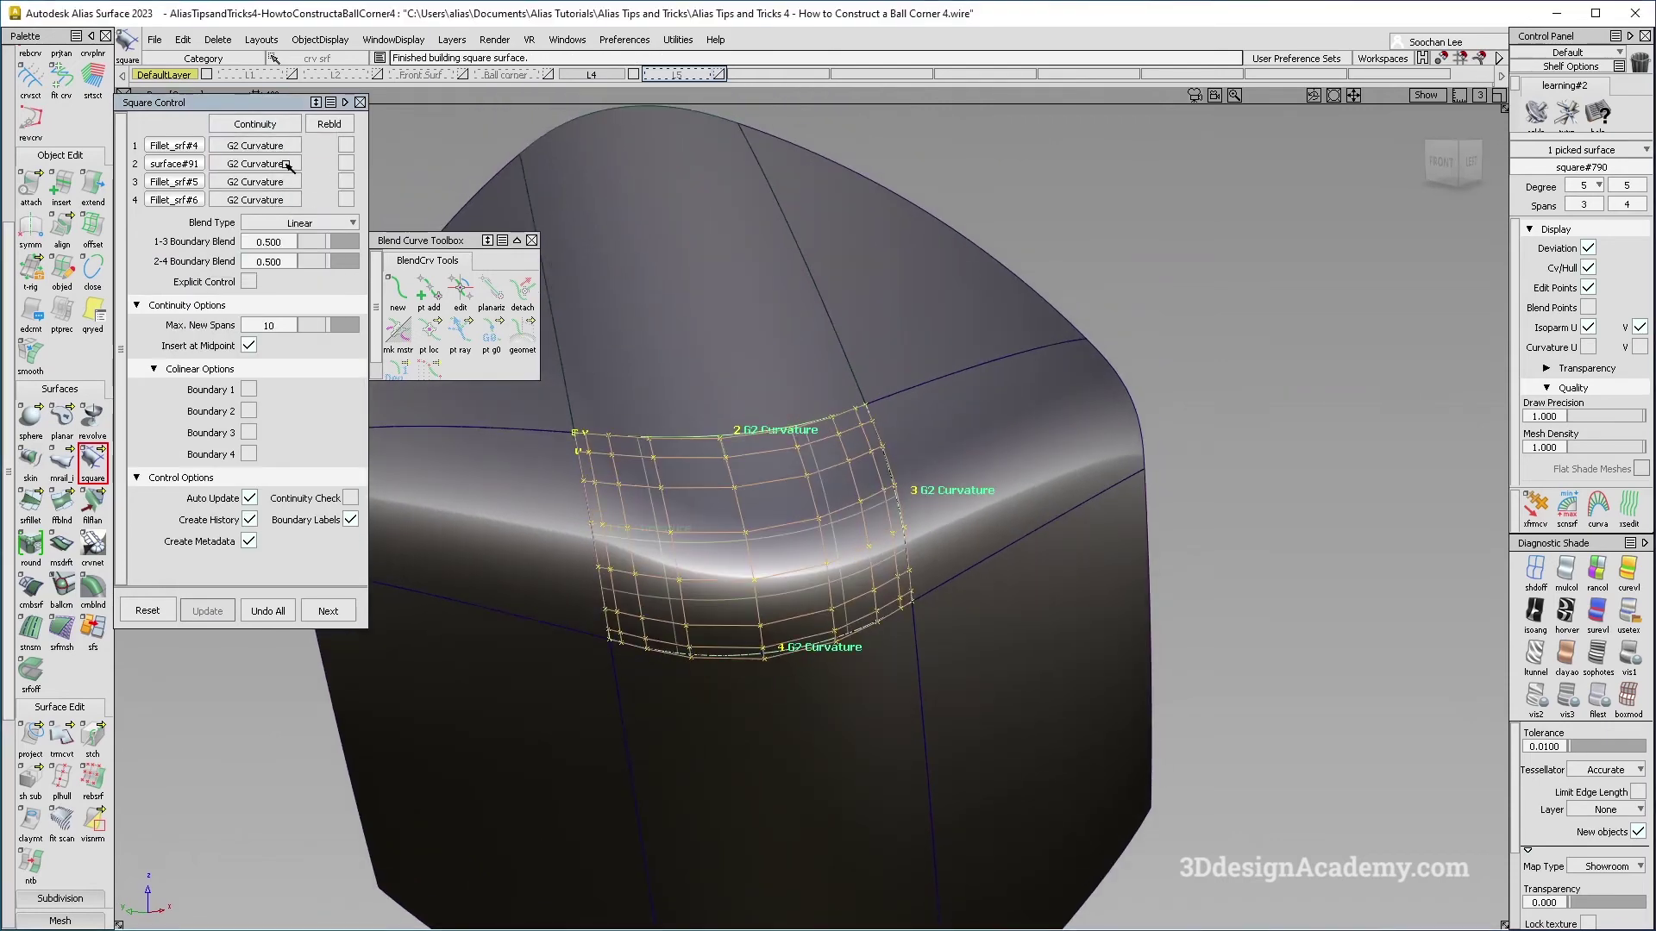
pyautogui.keyDown('alt'); pyautogui.keyDown('shift'); pyautogui.moveTo(776, 509); pyautogui.dragTo(758, 487); pyautogui.keyUp('shift'); pyautogui.keyUp('alt')
pyautogui.keyDown('alt'); pyautogui.keyDown('shift'); pyautogui.moveTo(860, 472); pyautogui.dragTo(892, 504); pyautogui.keyUp('shift'); pyautogui.keyUp('alt')
pyautogui.keyDown('alt'); pyautogui.keyDown('shift'); pyautogui.moveTo(815, 656); pyautogui.dragTo(722, 444); pyautogui.keyUp('shift'); pyautogui.keyUp('alt')
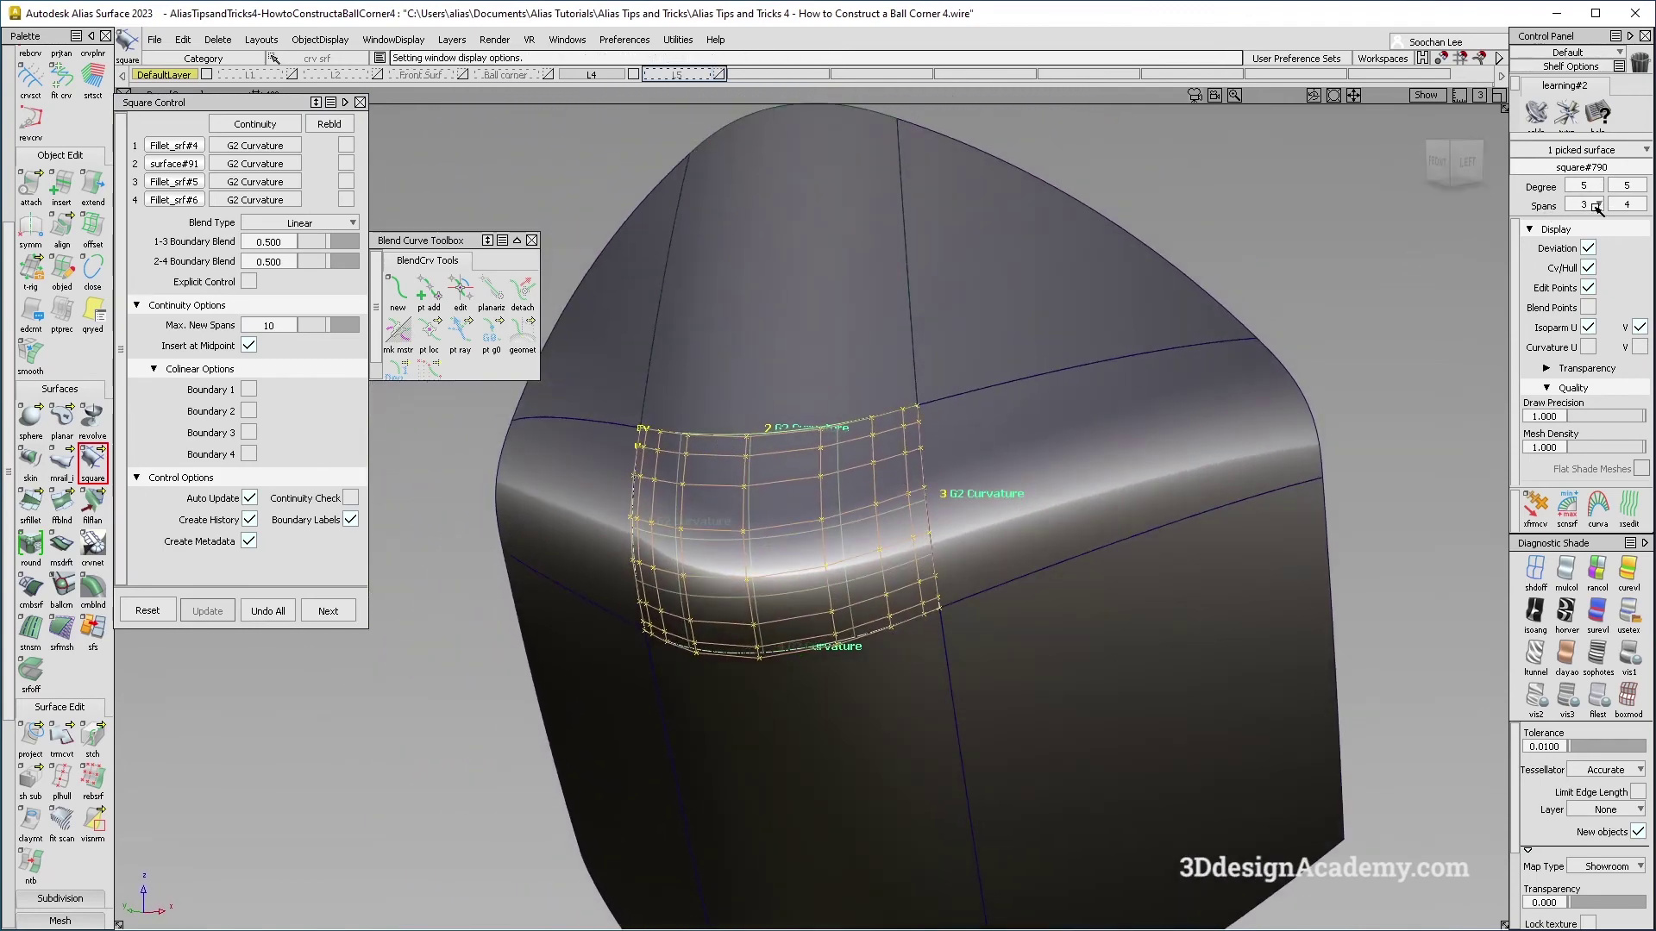
pyautogui.keyDown('alt'); pyautogui.keyDown('shift'); pyautogui.moveTo(1211, 364); pyautogui.dragTo(794, 575); pyautogui.keyUp('shift'); pyautogui.keyUp('alt')
pyautogui.keyDown('alt'); pyautogui.keyDown('shift'); pyautogui.moveTo(728, 492); pyautogui.dragTo(776, 515); pyautogui.keyUp('shift'); pyautogui.keyUp('alt')
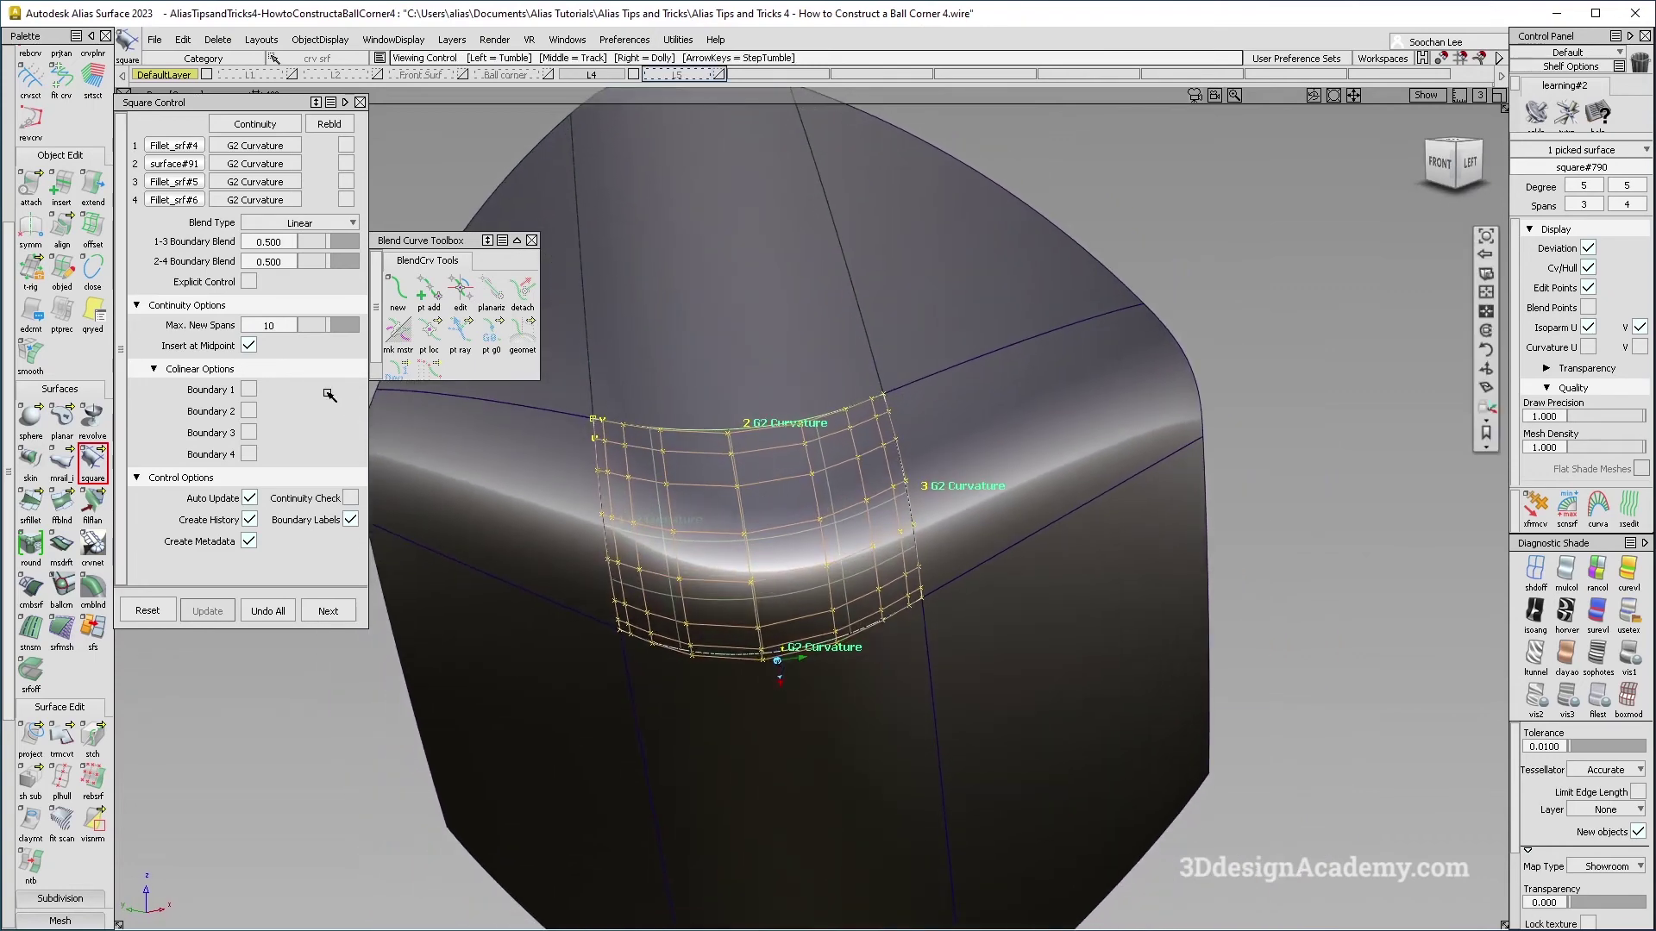
# Step: Turn explicit control back on with degree 5 and one span, and enable the colinear option for Boundaries 1 to 4
pyautogui.click(249, 282)
pyautogui.keyDown('alt'); pyautogui.keyDown('shift'); pyautogui.moveTo(802, 505); pyautogui.dragTo(712, 557); pyautogui.keyUp('shift'); pyautogui.keyUp('alt')
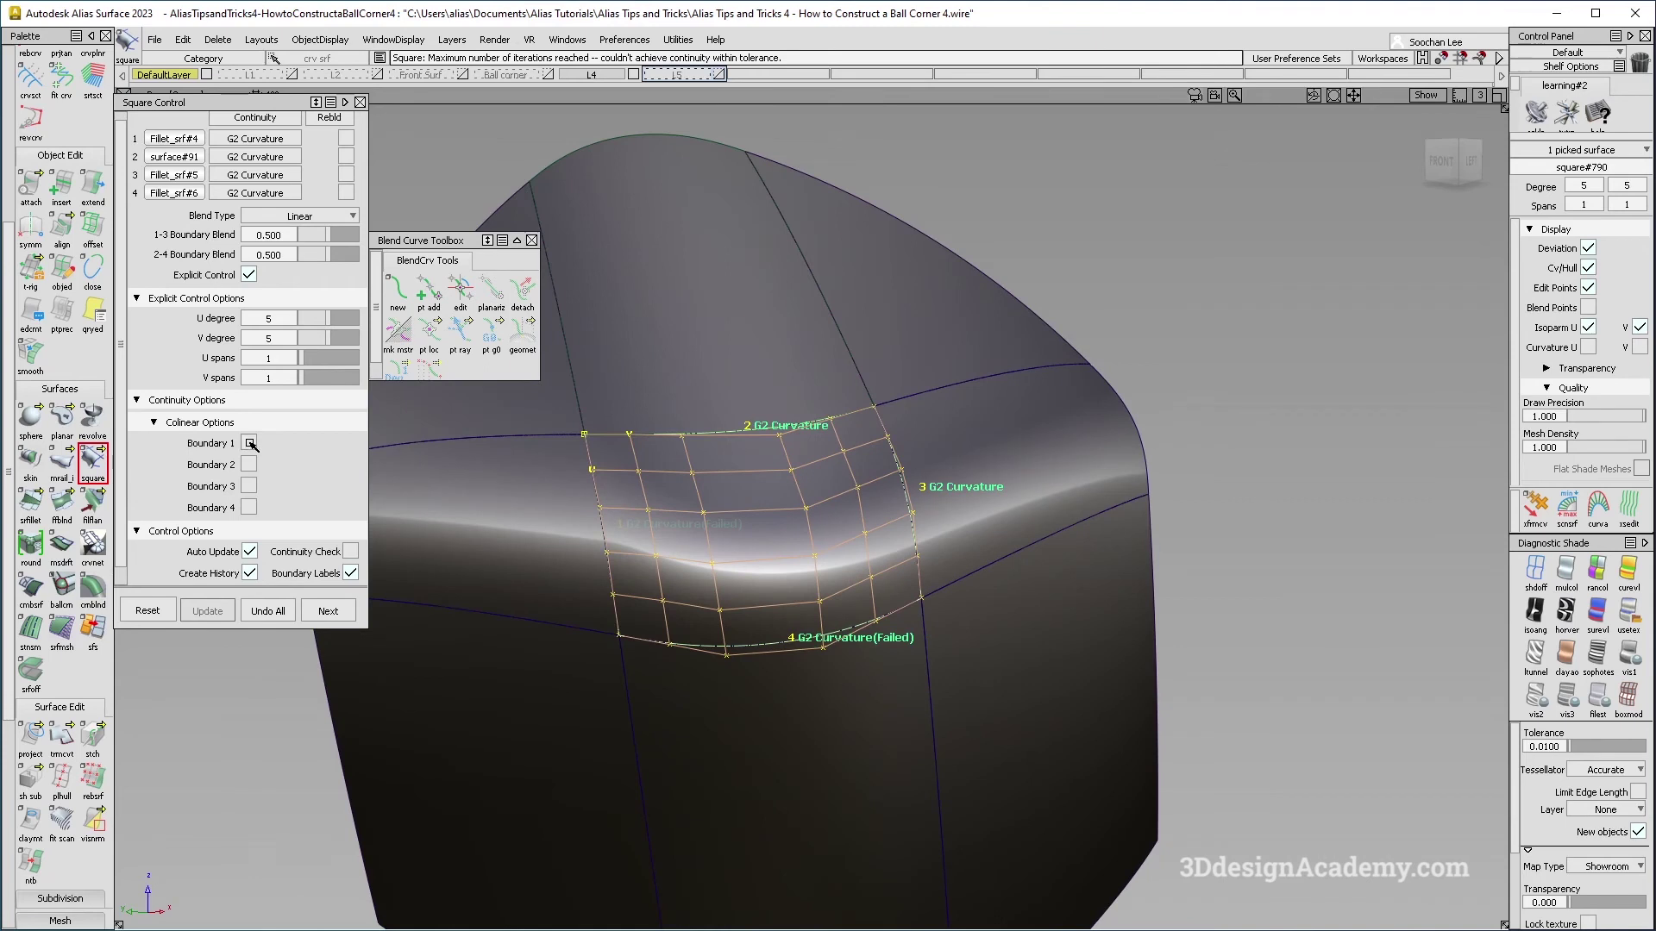
pyautogui.click(249, 443)
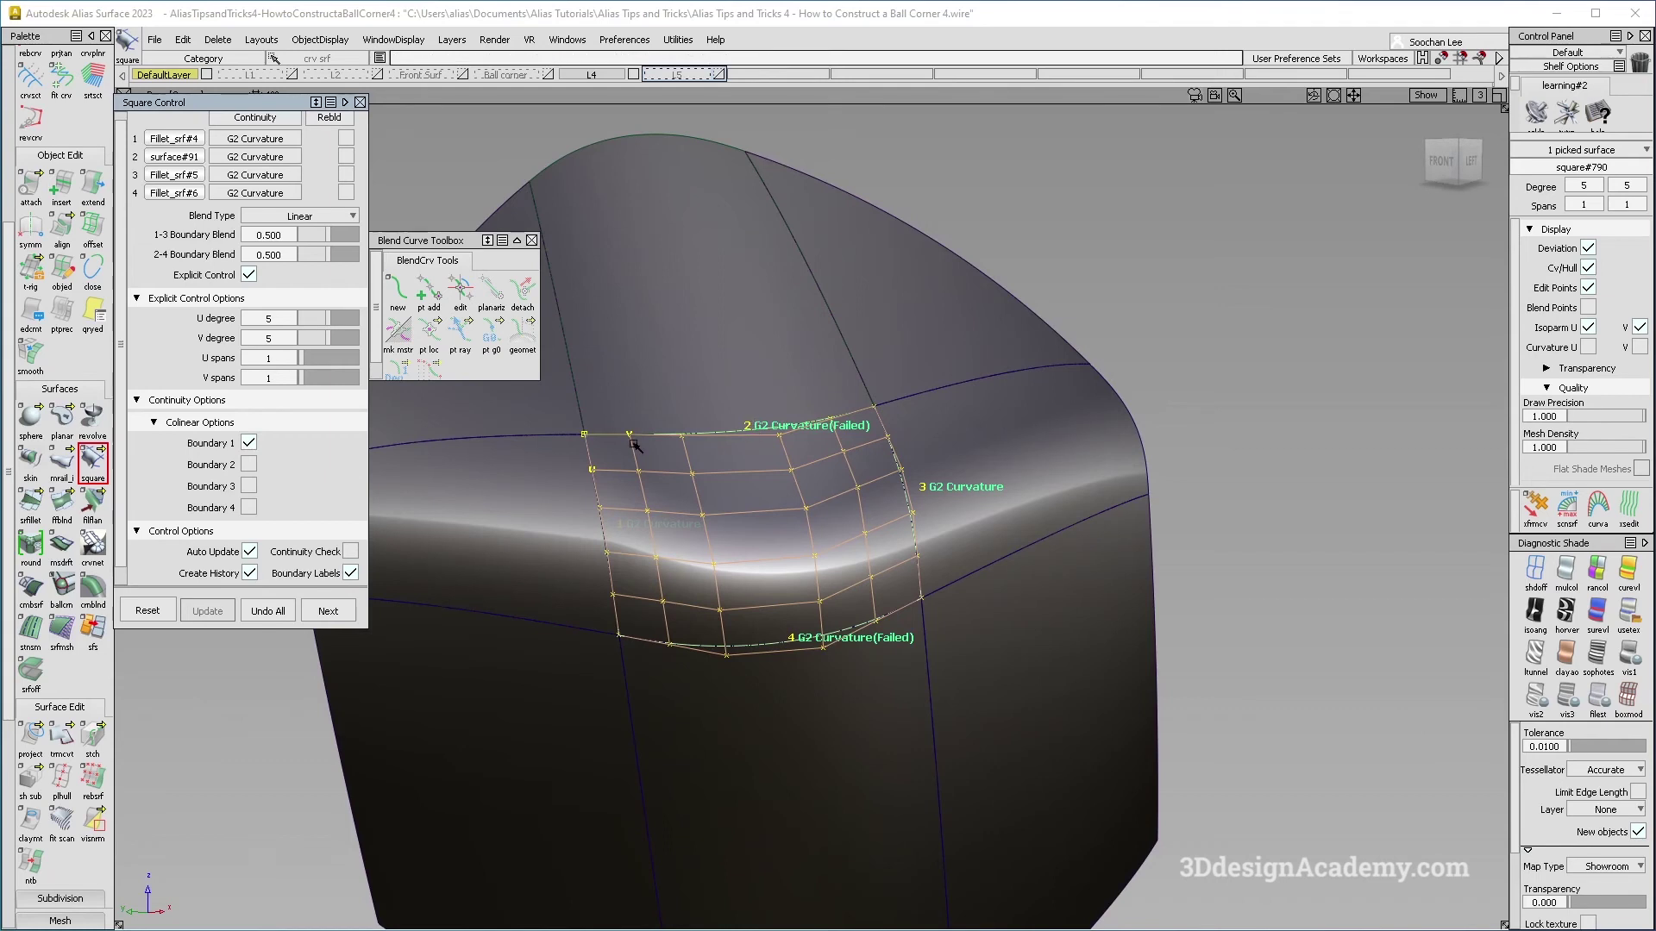
pyautogui.click(248, 465)
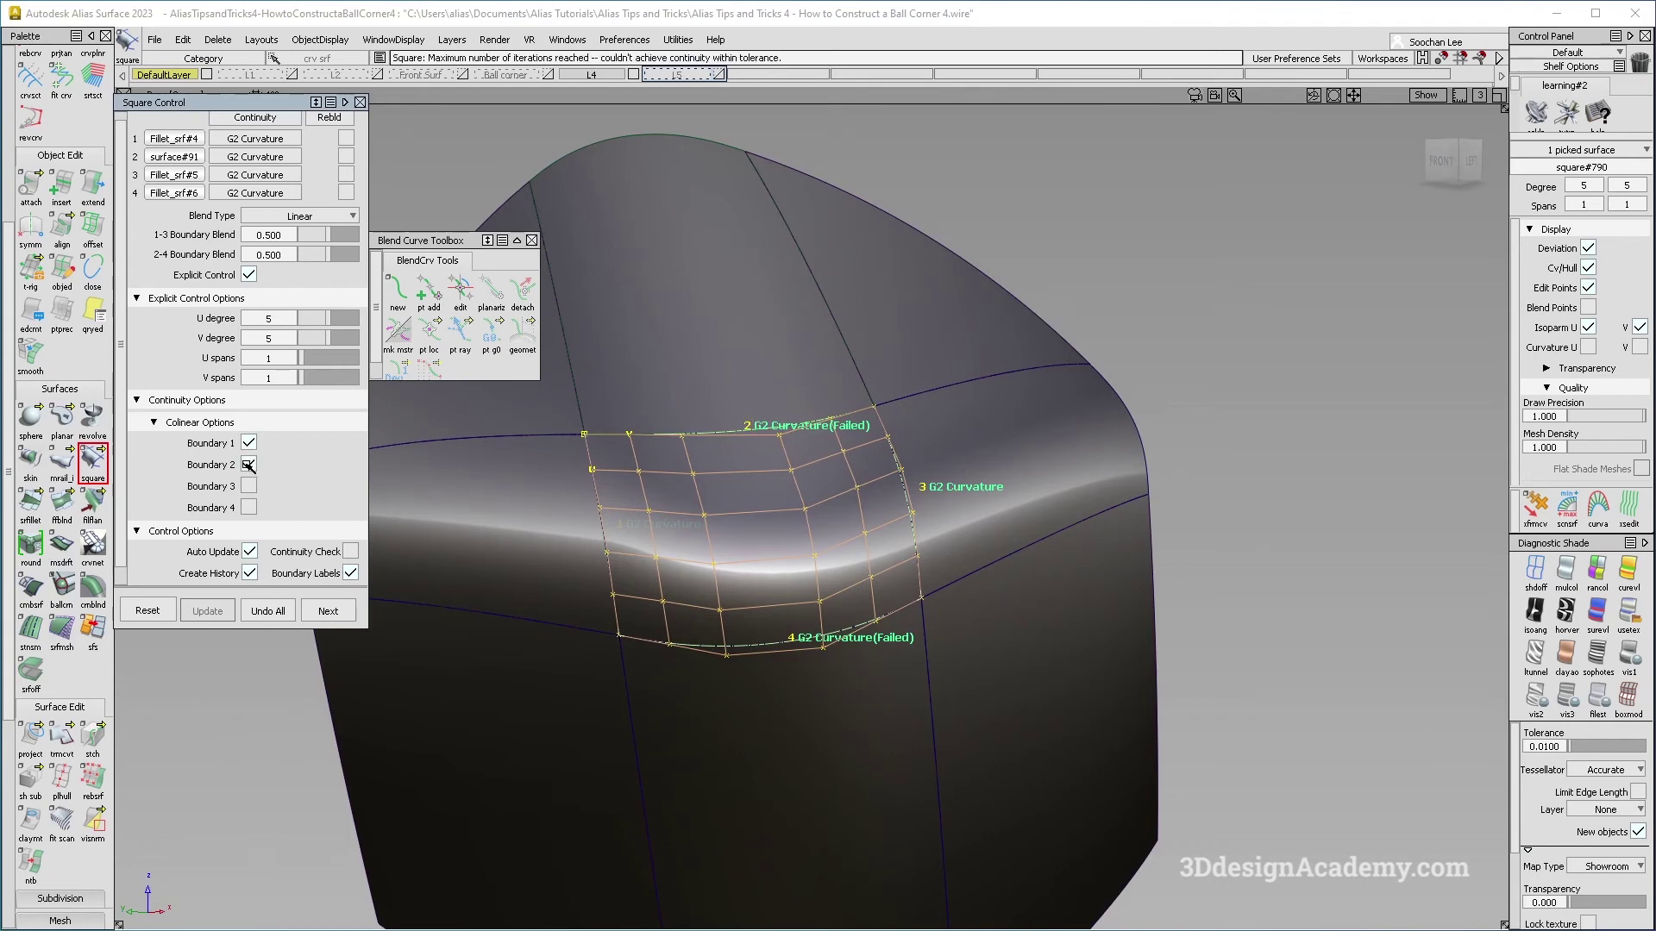
pyautogui.click(248, 487)
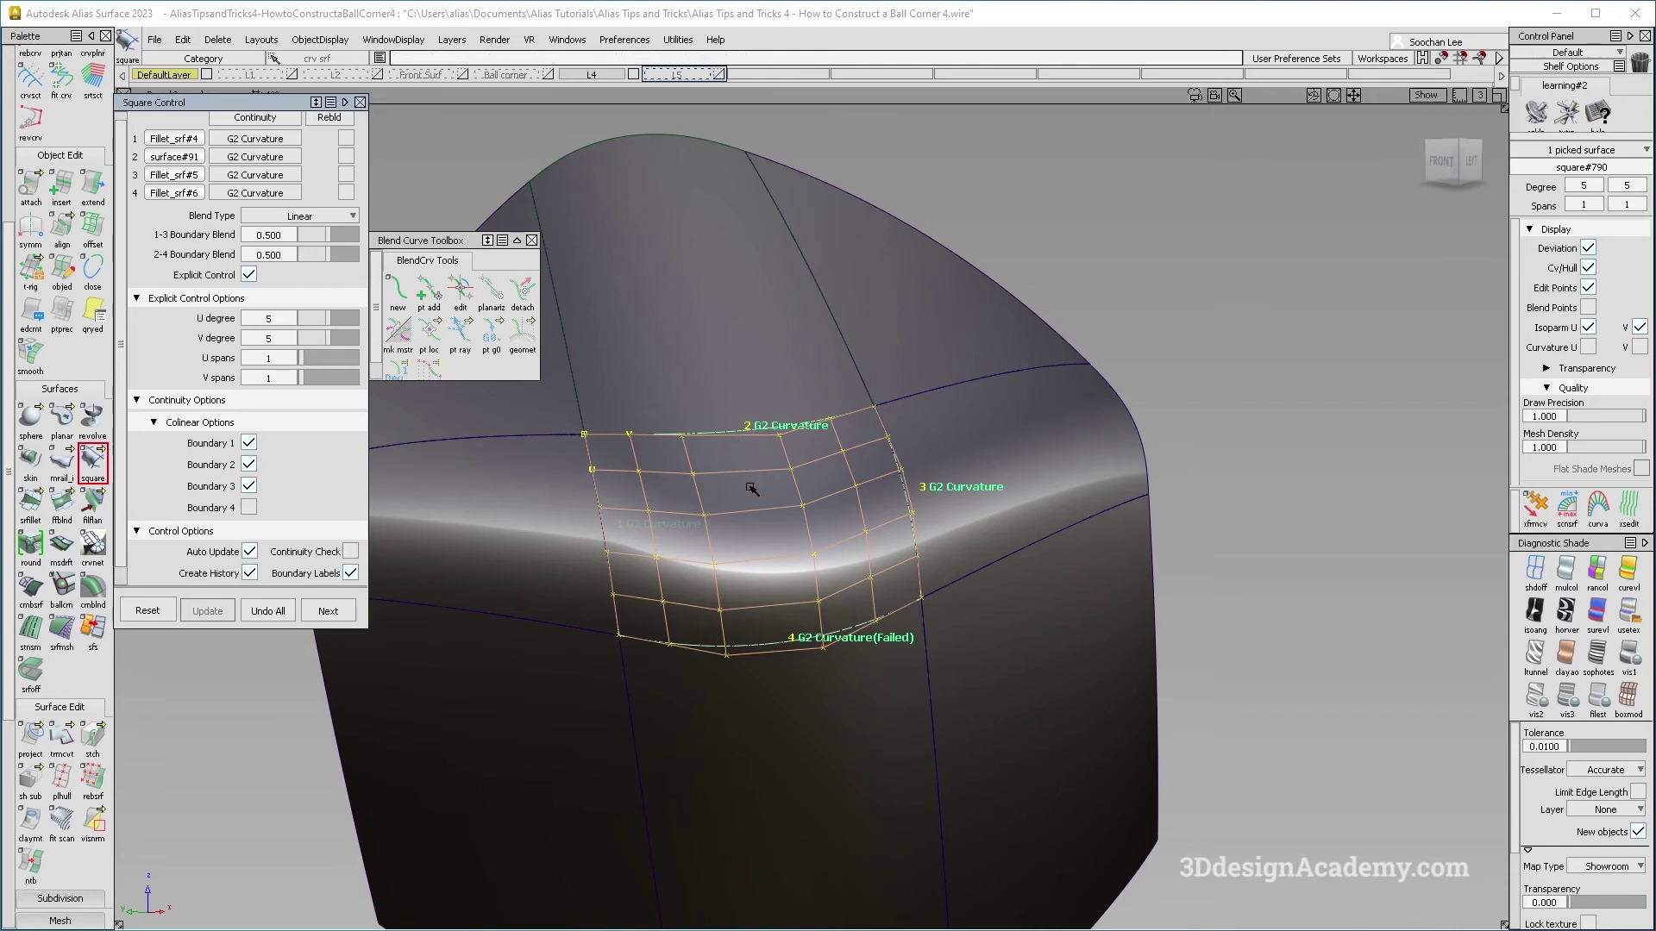
pyautogui.click(248, 508)
pyautogui.keyDown('alt'); pyautogui.keyDown('shift'); pyautogui.moveTo(769, 599); pyautogui.dragTo(773, 562); pyautogui.keyUp('shift'); pyautogui.keyUp('alt')
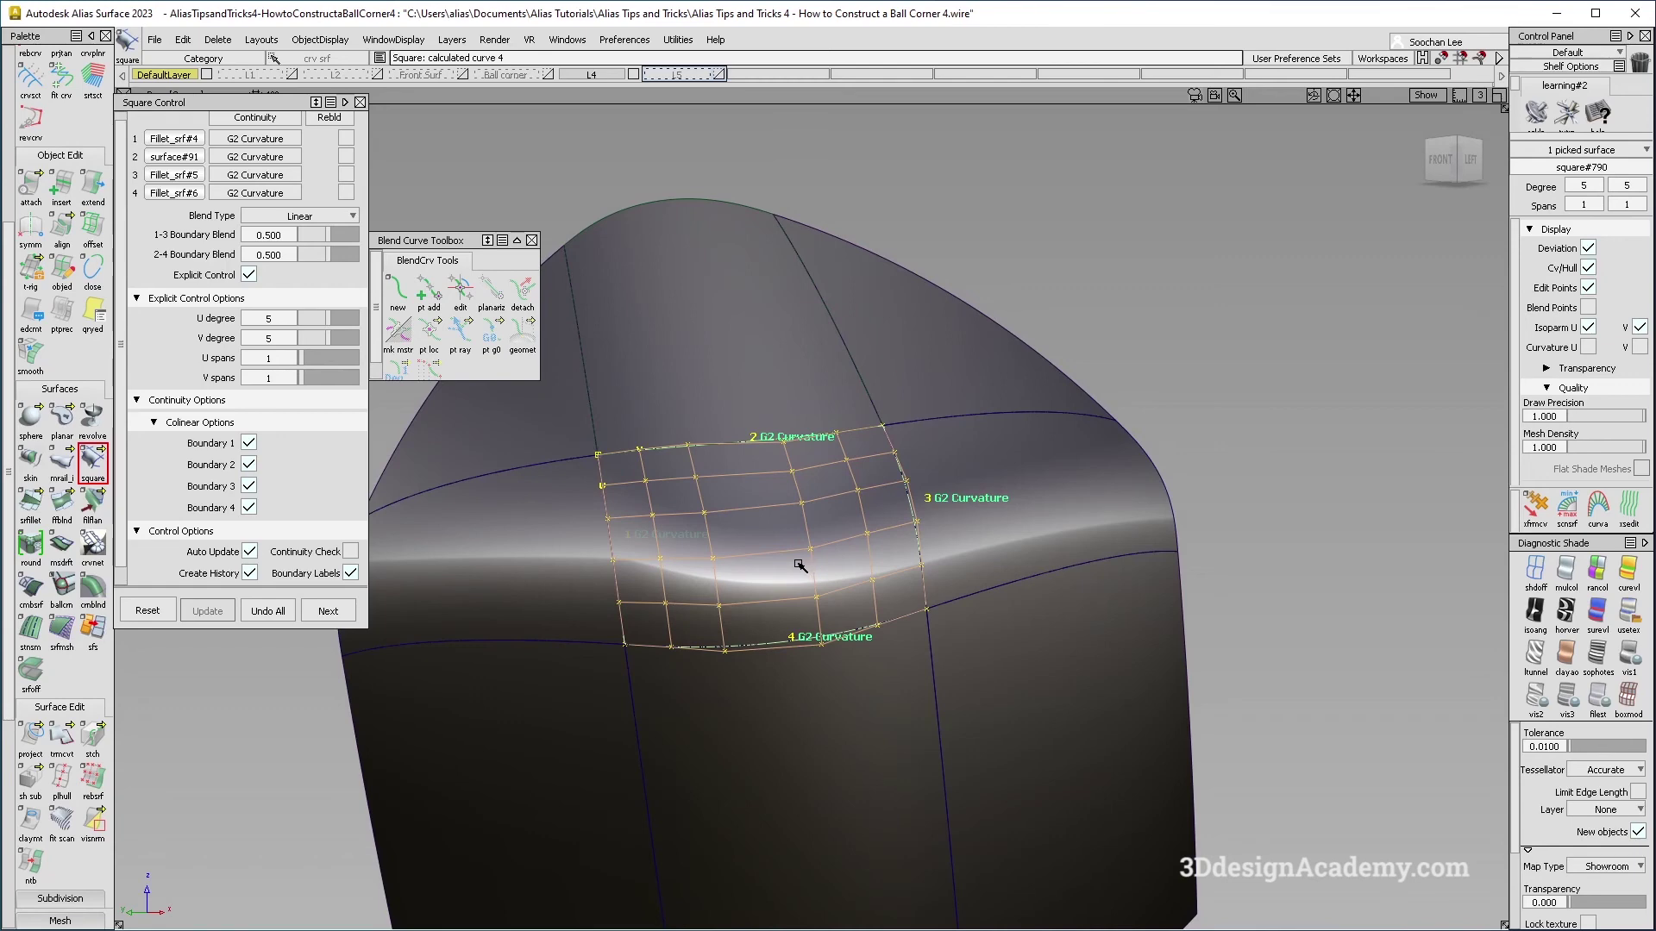
# Step: Inspect the highlight flow across the corner surface's boundaries from several angles, with its CVs hidden and shown
pyautogui.keyDown('alt'); pyautogui.keyDown('shift'); pyautogui.moveTo(804, 566); pyautogui.dragTo(805, 581); pyautogui.keyUp('shift'); pyautogui.keyUp('alt')
pyautogui.press('space')
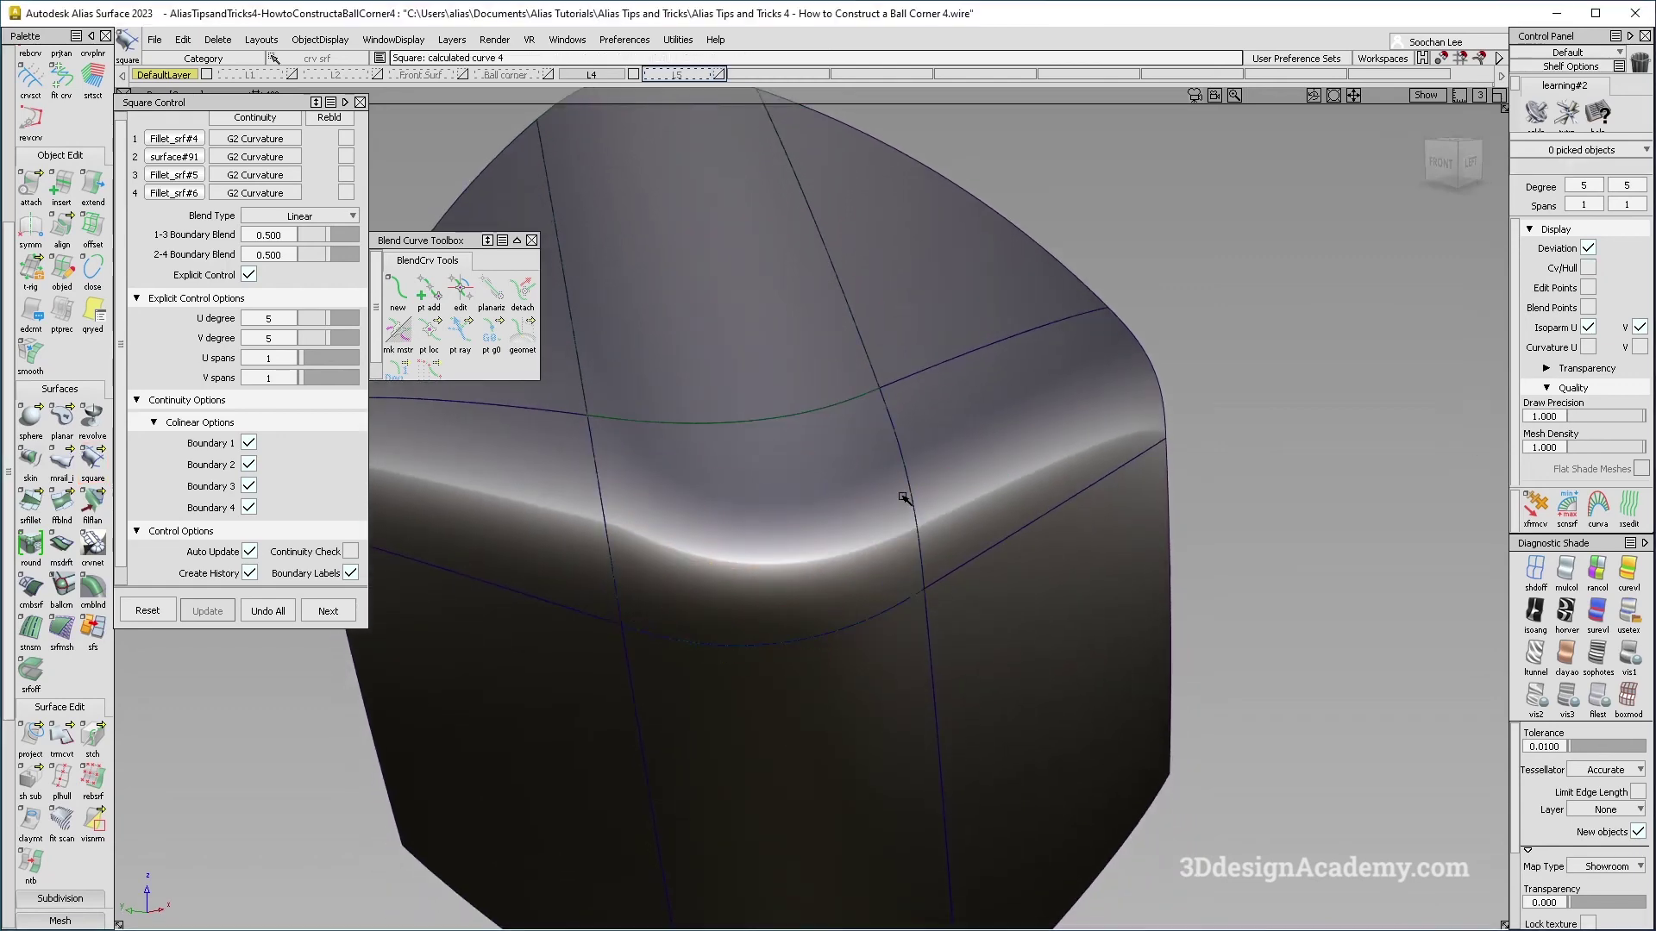
pyautogui.keyDown('alt'); pyautogui.keyDown('shift'); pyautogui.moveTo(860, 514); pyautogui.dragTo(781, 540); pyautogui.keyUp('shift'); pyautogui.keyUp('alt')
pyautogui.click(792, 528)
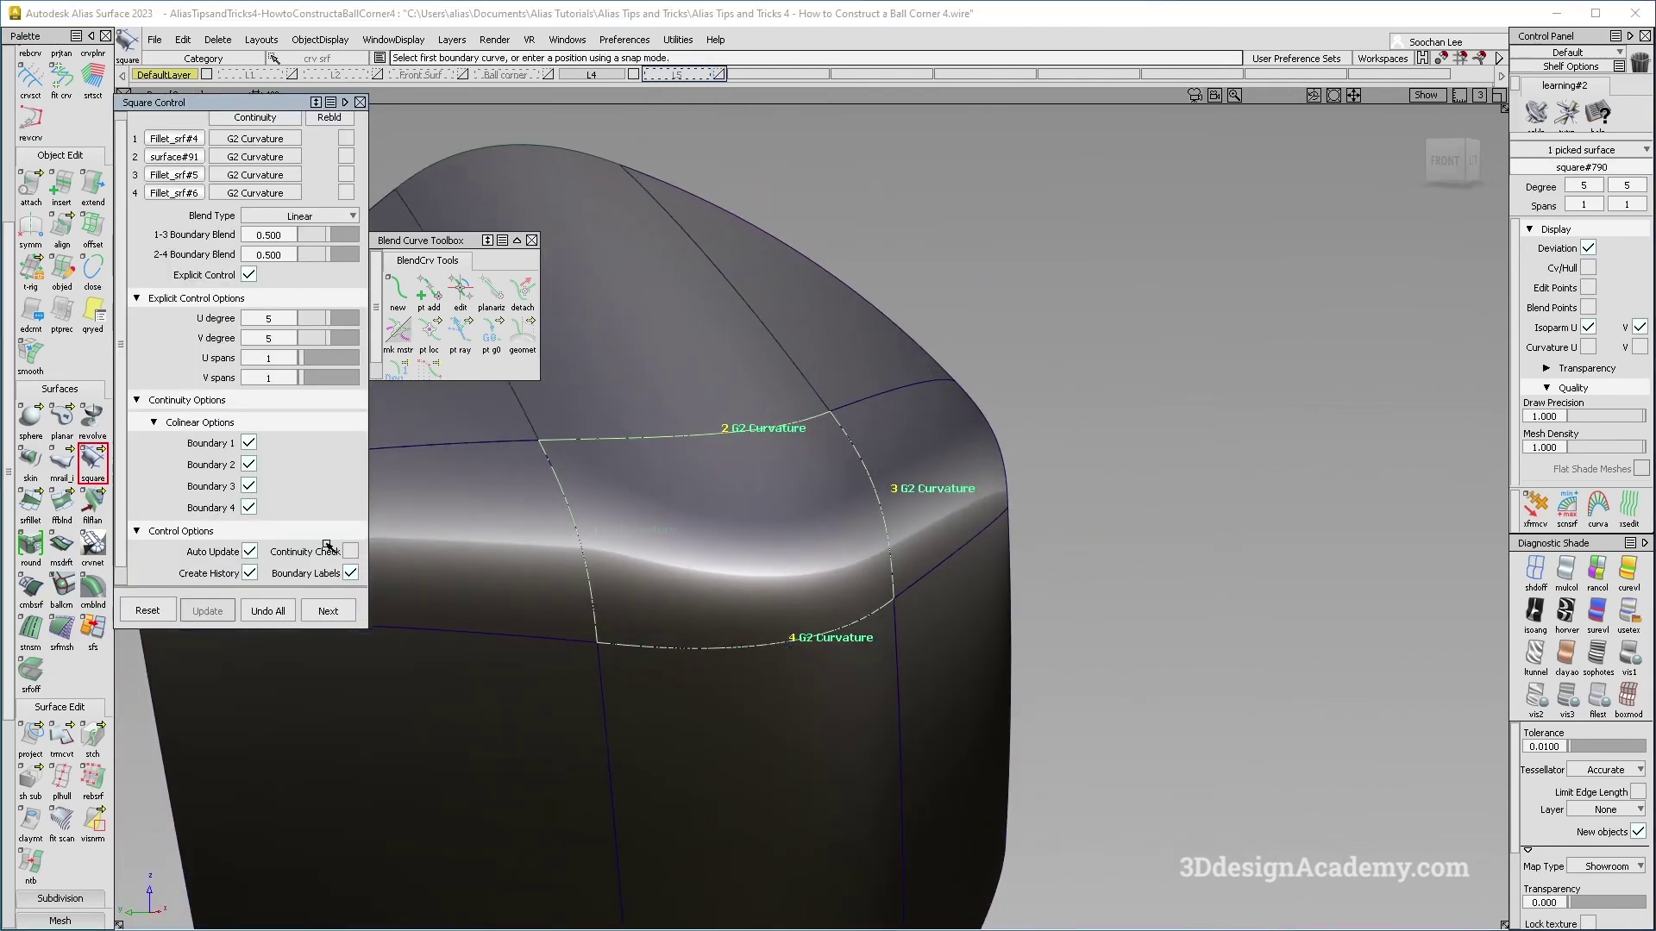
pyautogui.keyDown('alt'); pyautogui.keyDown('shift'); pyautogui.moveTo(758, 572); pyautogui.dragTo(719, 561); pyautogui.keyUp('shift'); pyautogui.keyUp('alt')
pyautogui.keyDown('ctrl'); pyautogui.keyDown('shift'); pyautogui.moveTo(755, 534); pyautogui.dragTo(841, 598, button='right'); pyautogui.keyUp('shift'); pyautogui.keyUp('ctrl')
pyautogui.keyDown('alt'); pyautogui.keyDown('shift'); pyautogui.moveTo(897, 573); pyautogui.dragTo(733, 569); pyautogui.keyUp('shift'); pyautogui.keyUp('alt')
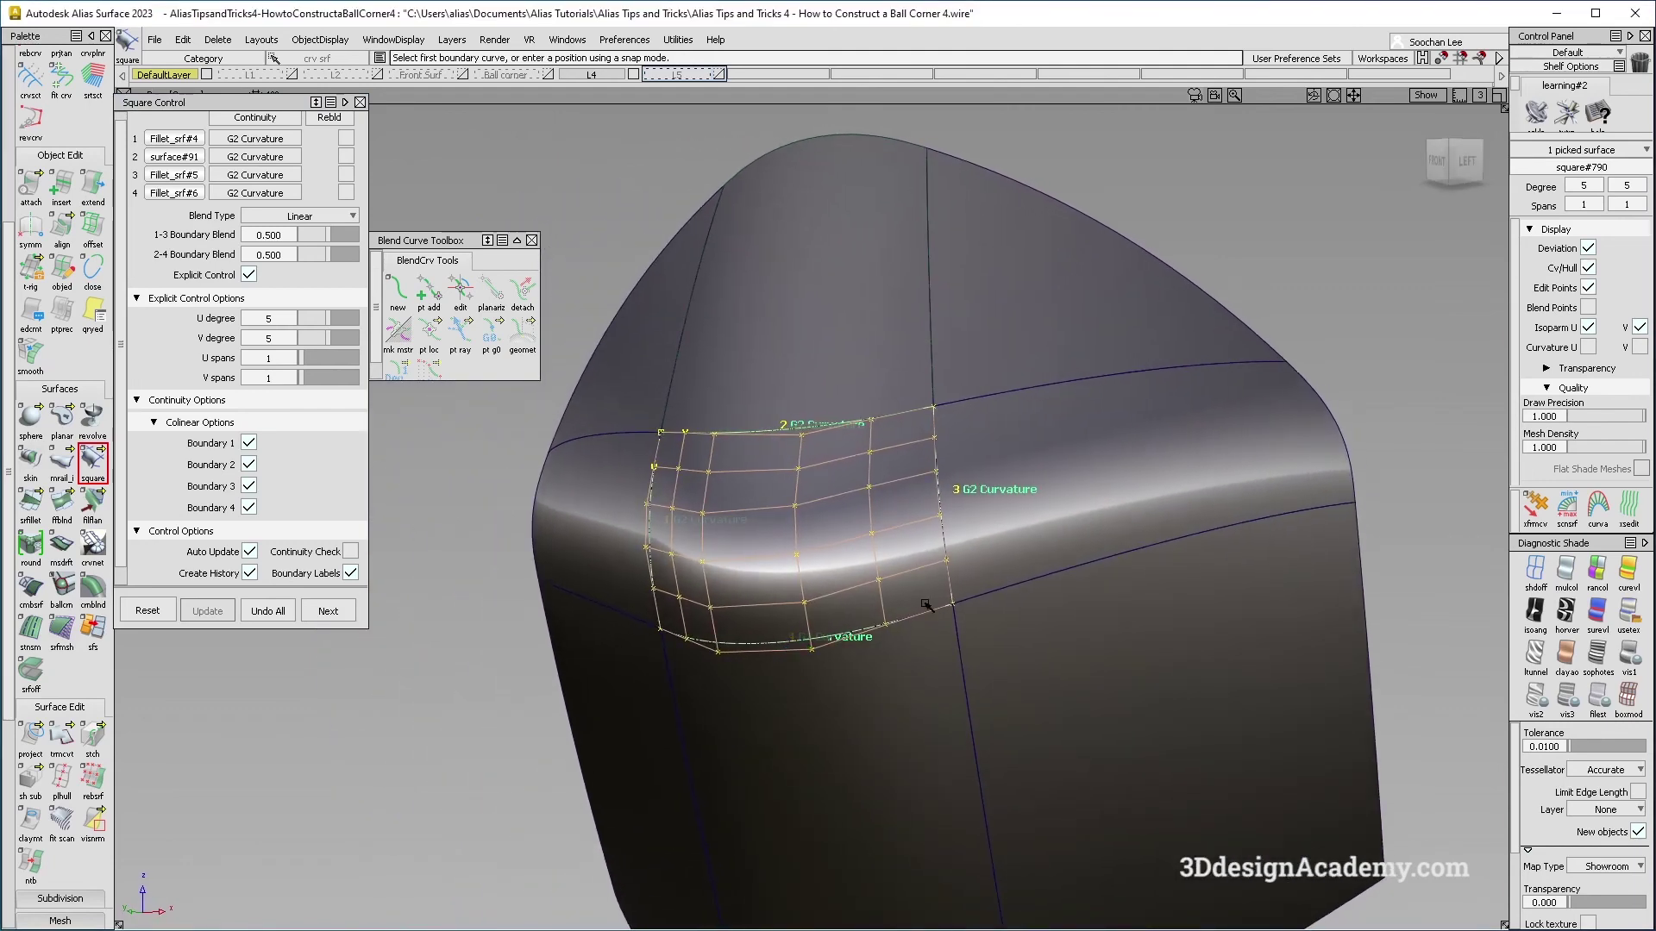
pyautogui.click(1482, 477)
pyautogui.click(1535, 509)
pyautogui.keyDown('alt'); pyautogui.keyDown('shift'); pyautogui.moveTo(948, 556); pyautogui.dragTo(910, 559); pyautogui.keyUp('shift'); pyautogui.keyUp('alt')
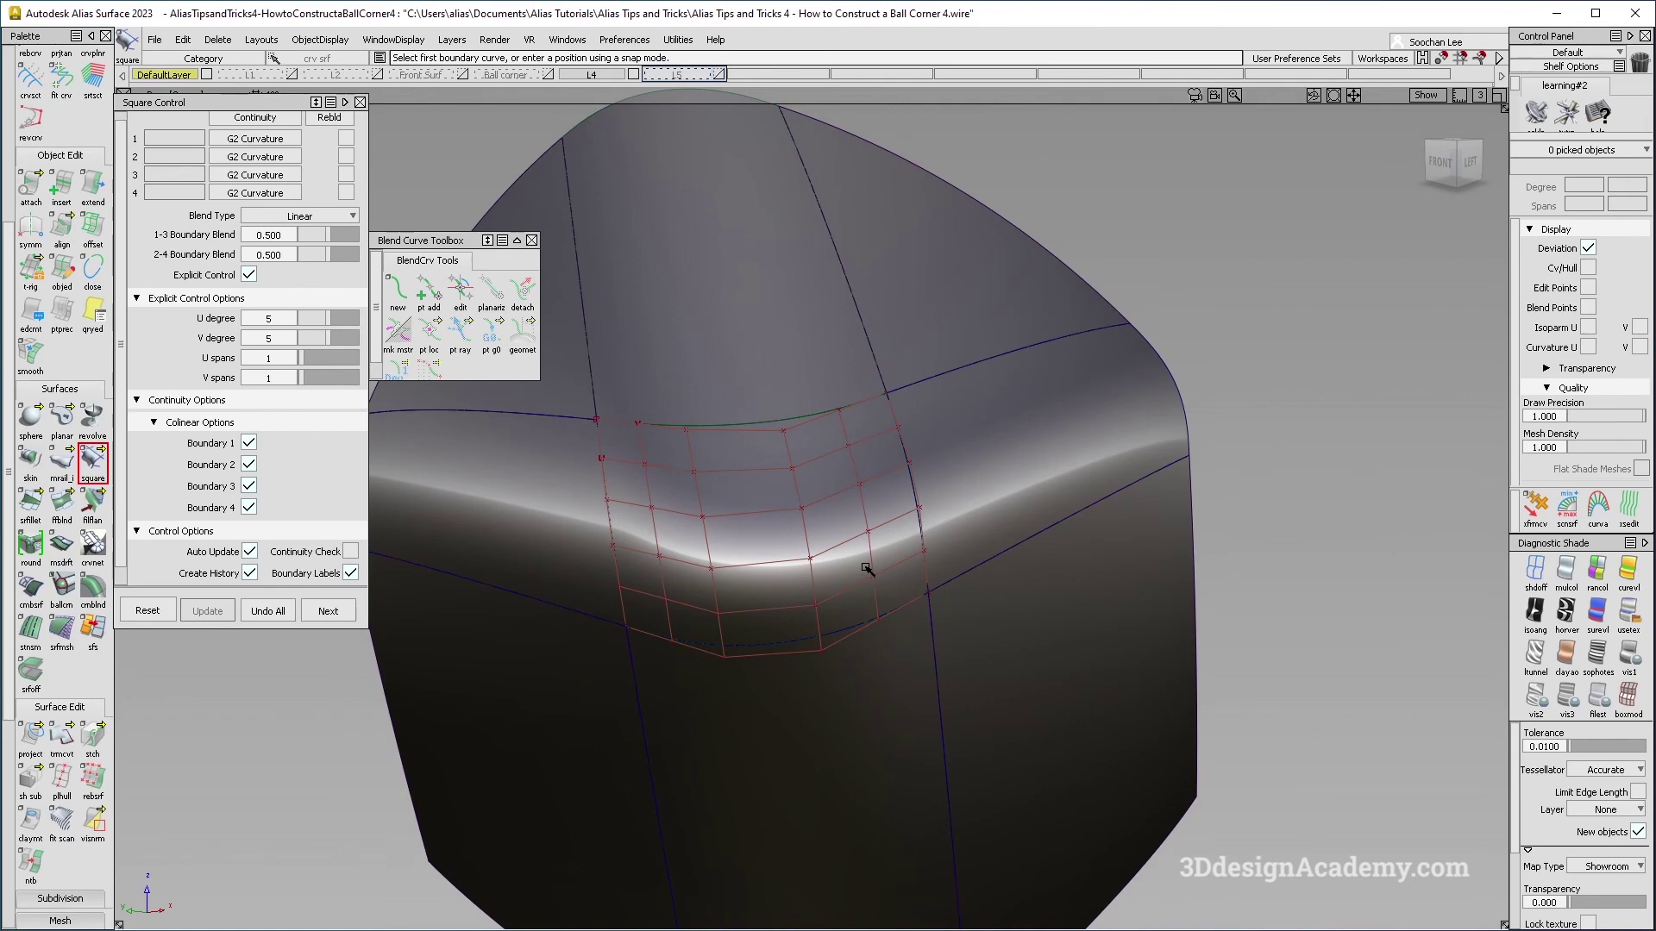
# Step: Pick the finished corner surface and examine its CV layout and the reflections running through the ball corner
pyautogui.keyDown('ctrl'); pyautogui.keyDown('shift'); pyautogui.moveTo(859, 545); pyautogui.dragTo(897, 552); pyautogui.keyUp('shift'); pyautogui.keyUp('ctrl')
pyautogui.keyDown('alt'); pyautogui.keyDown('shift'); pyautogui.moveTo(897, 552); pyautogui.dragTo(802, 557, button='right'); pyautogui.keyUp('shift'); pyautogui.keyUp('alt')
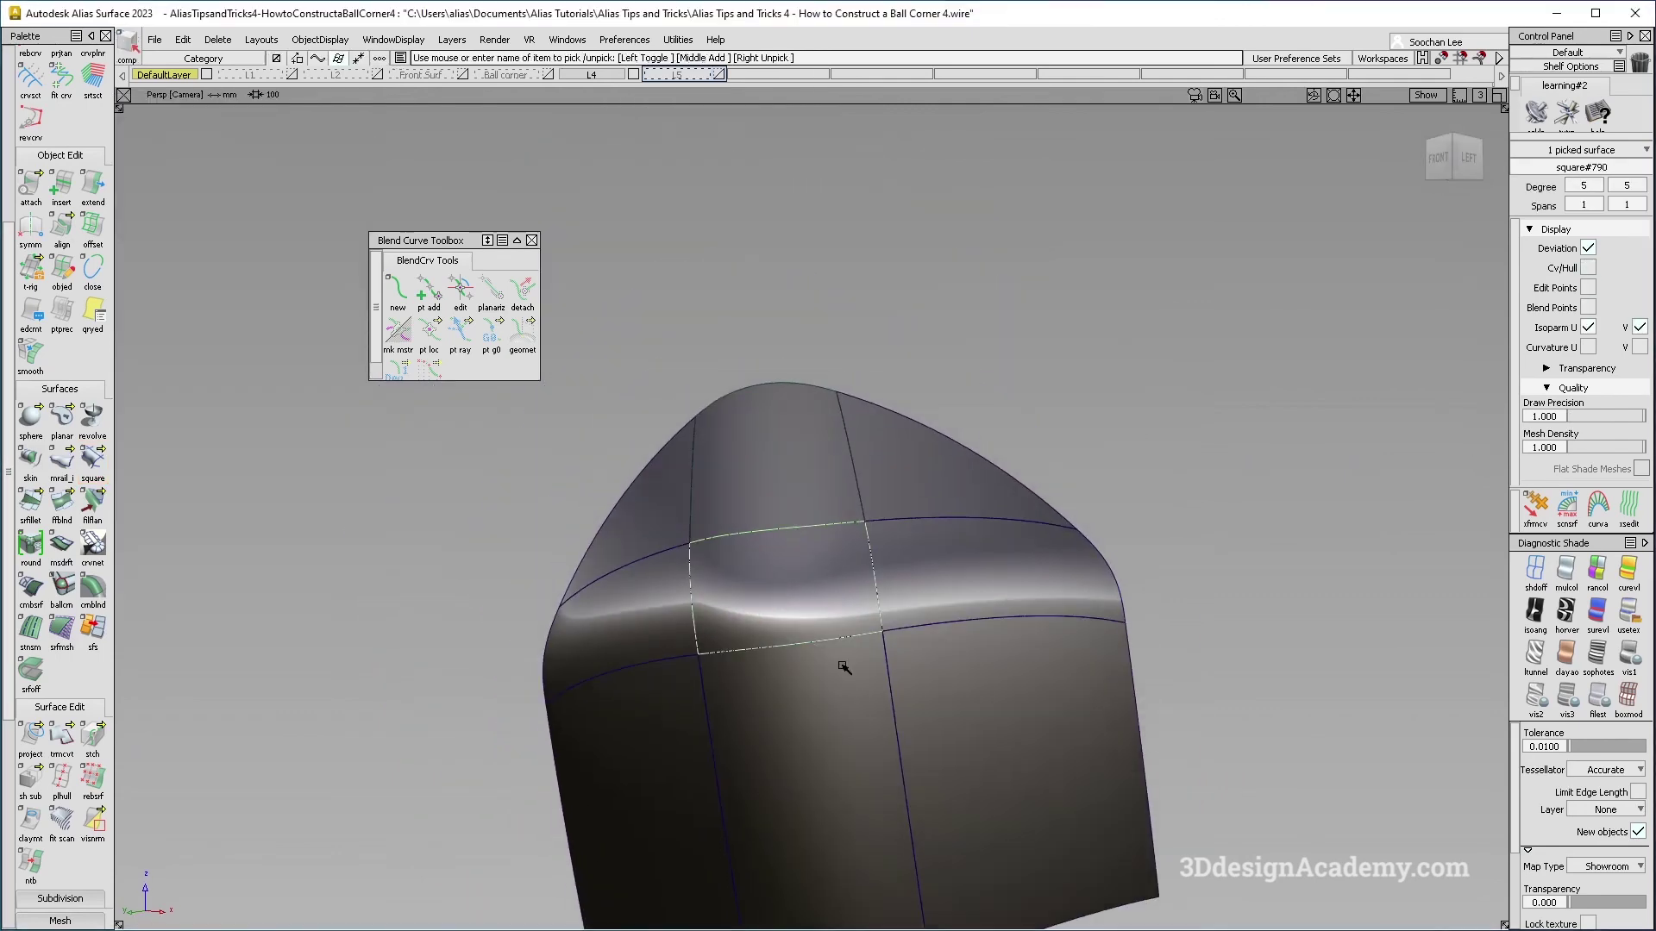
pyautogui.moveTo(842, 665)
pyautogui.keyDown('ctrl'); pyautogui.keyDown('shift'); pyautogui.mouseDown()
pyautogui.moveTo(921, 589)
pyautogui.moveTo(828, 754)
pyautogui.moveTo(759, 597)
pyautogui.mouseUp(); pyautogui.keyUp('shift'); pyautogui.keyUp('ctrl')
pyautogui.keyDown('alt'); pyautogui.keyDown('shift'); pyautogui.moveTo(647, 643); pyautogui.dragTo(1001, 714); pyautogui.keyUp('shift'); pyautogui.keyUp('alt')
pyautogui.keyDown('ctrl'); pyautogui.keyDown('shift'); pyautogui.moveTo(1001, 714); pyautogui.dragTo(913, 662); pyautogui.keyUp('shift'); pyautogui.keyUp('ctrl')
pyautogui.keyDown('ctrl'); pyautogui.keyDown('shift'); pyautogui.moveTo(913, 662); pyautogui.dragTo(897, 652, button='right'); pyautogui.keyUp('shift'); pyautogui.keyUp('ctrl')
pyautogui.keyDown('alt'); pyautogui.keyDown('shift'); pyautogui.moveTo(862, 703); pyautogui.dragTo(776, 739); pyautogui.keyUp('shift'); pyautogui.keyUp('alt')
pyautogui.keyDown('ctrl'); pyautogui.keyDown('shift'); pyautogui.moveTo(960, 739); pyautogui.dragTo(806, 577, button='right'); pyautogui.keyUp('shift'); pyautogui.keyUp('ctrl')
pyautogui.keyDown('ctrl'); pyautogui.keyDown('shift'); pyautogui.moveTo(857, 530); pyautogui.dragTo(771, 596); pyautogui.keyUp('shift'); pyautogui.keyUp('ctrl')
pyautogui.click(770, 595)
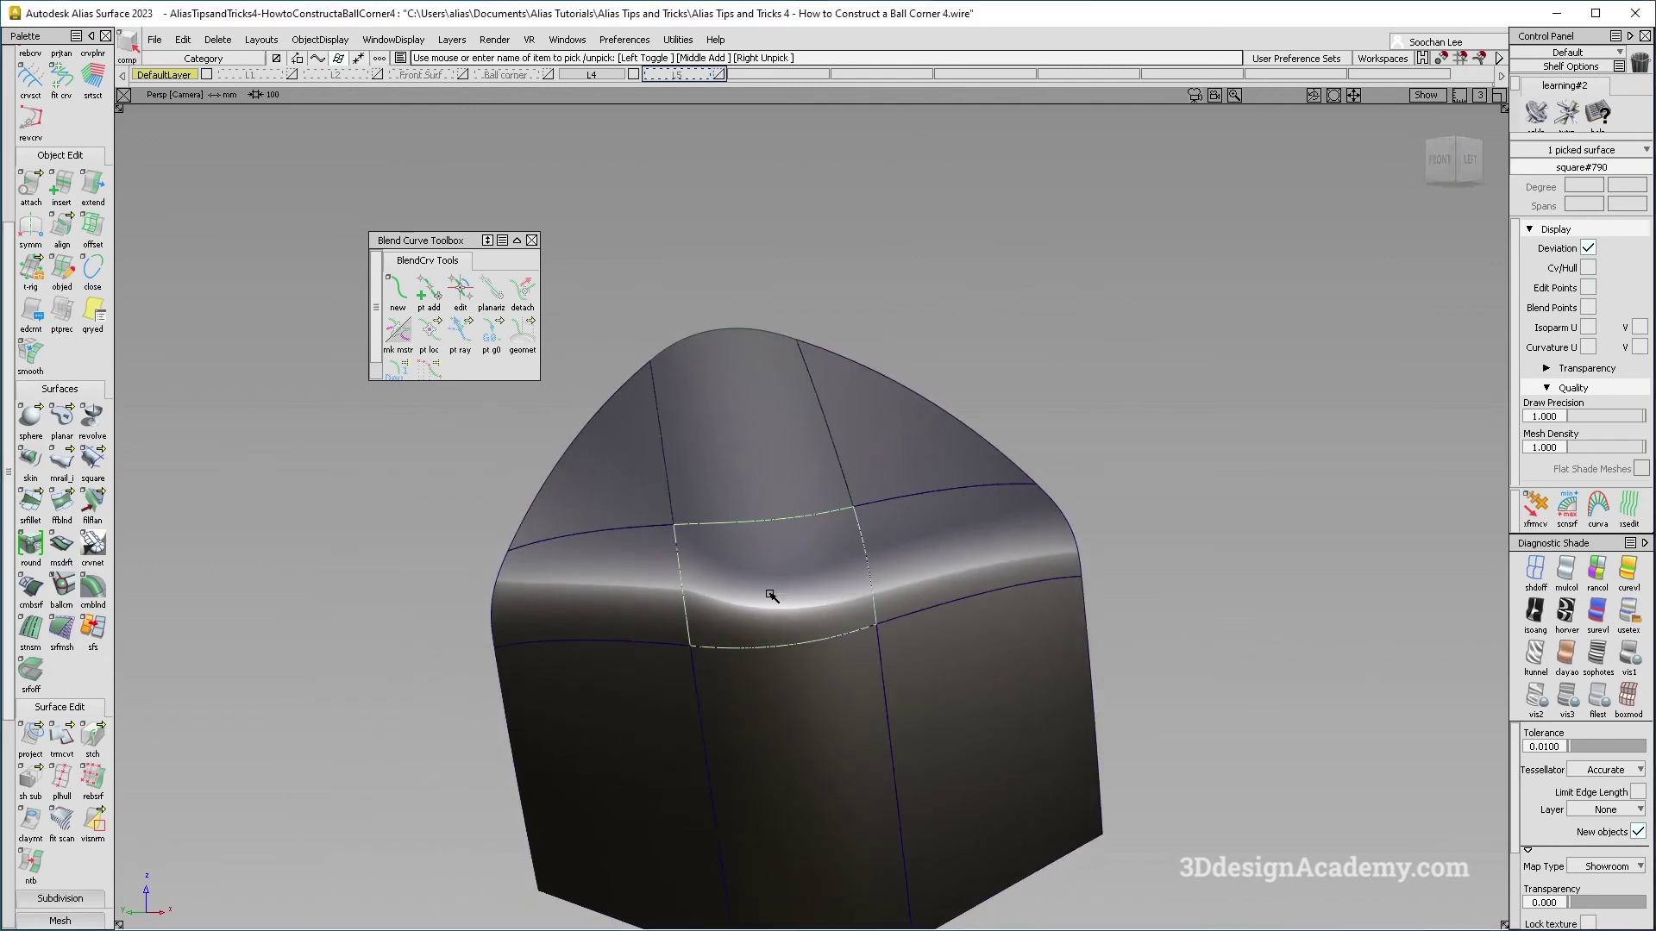
pyautogui.keyDown('alt'); pyautogui.keyDown('shift'); pyautogui.moveTo(1035, 414); pyautogui.dragTo(1083, 499); pyautogui.keyUp('shift'); pyautogui.keyUp('alt')
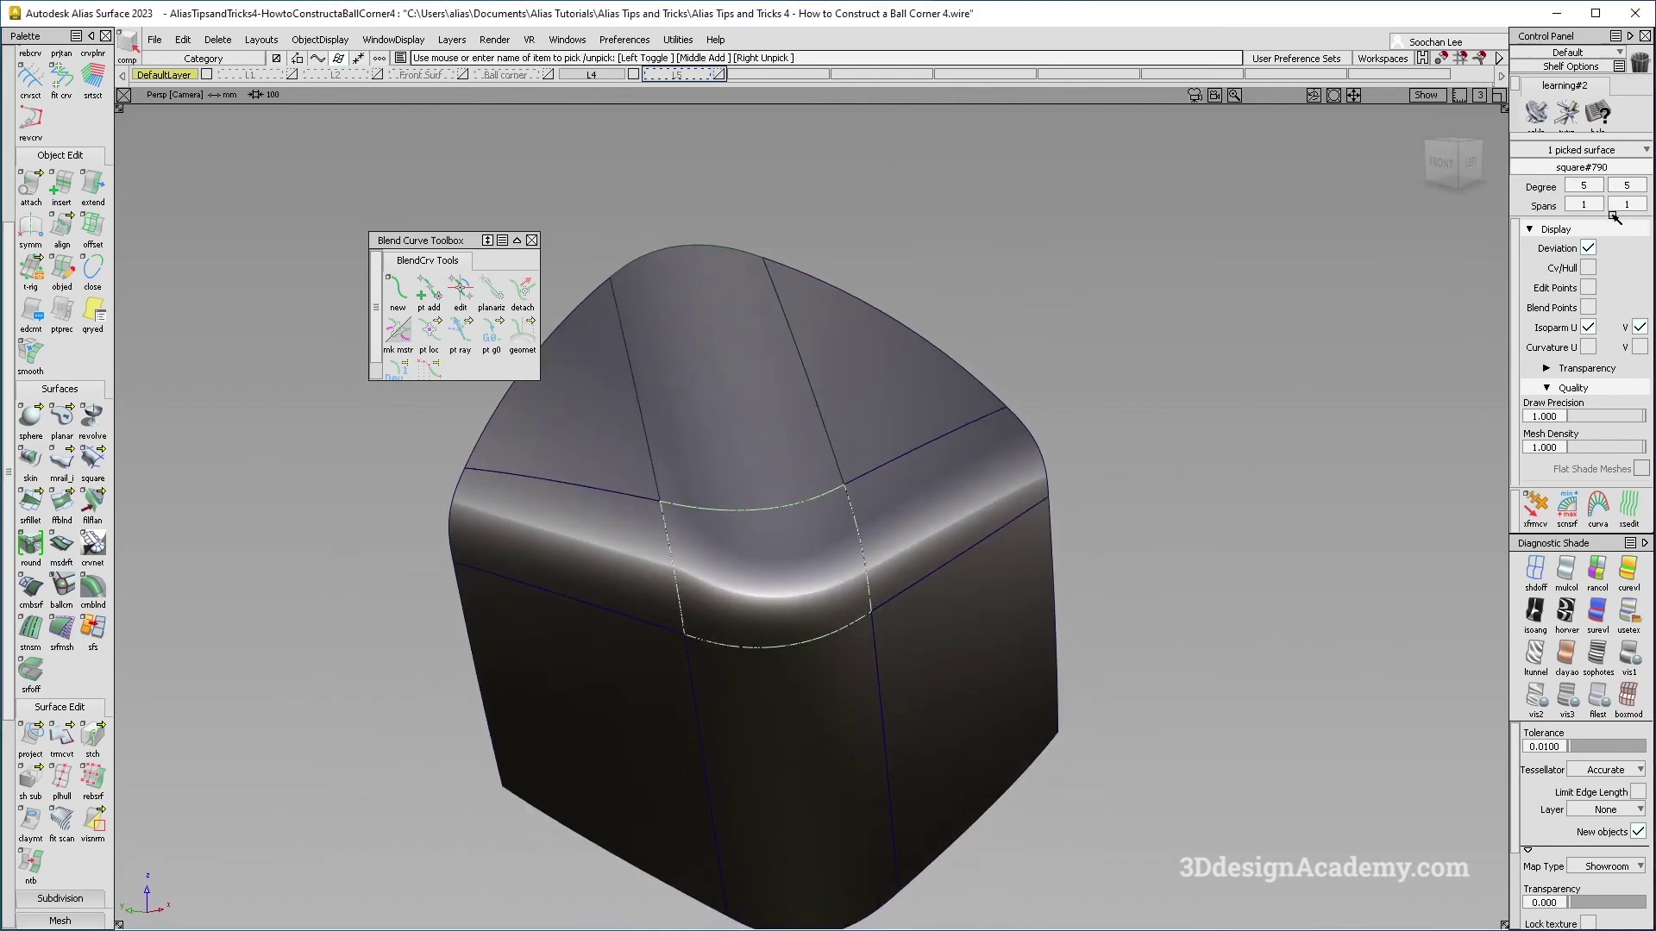
pyautogui.keyDown('alt'); pyautogui.keyDown('shift'); pyautogui.moveTo(846, 714); pyautogui.dragTo(809, 661); pyautogui.keyUp('shift'); pyautogui.keyUp('alt')
pyautogui.keyDown('ctrl'); pyautogui.keyDown('shift'); pyautogui.moveTo(809, 662); pyautogui.dragTo(872, 698, button='middle'); pyautogui.keyUp('shift'); pyautogui.keyUp('ctrl')
pyautogui.keyDown('alt'); pyautogui.keyDown('shift'); pyautogui.moveTo(843, 697); pyautogui.dragTo(897, 698); pyautogui.keyUp('shift'); pyautogui.keyUp('alt')
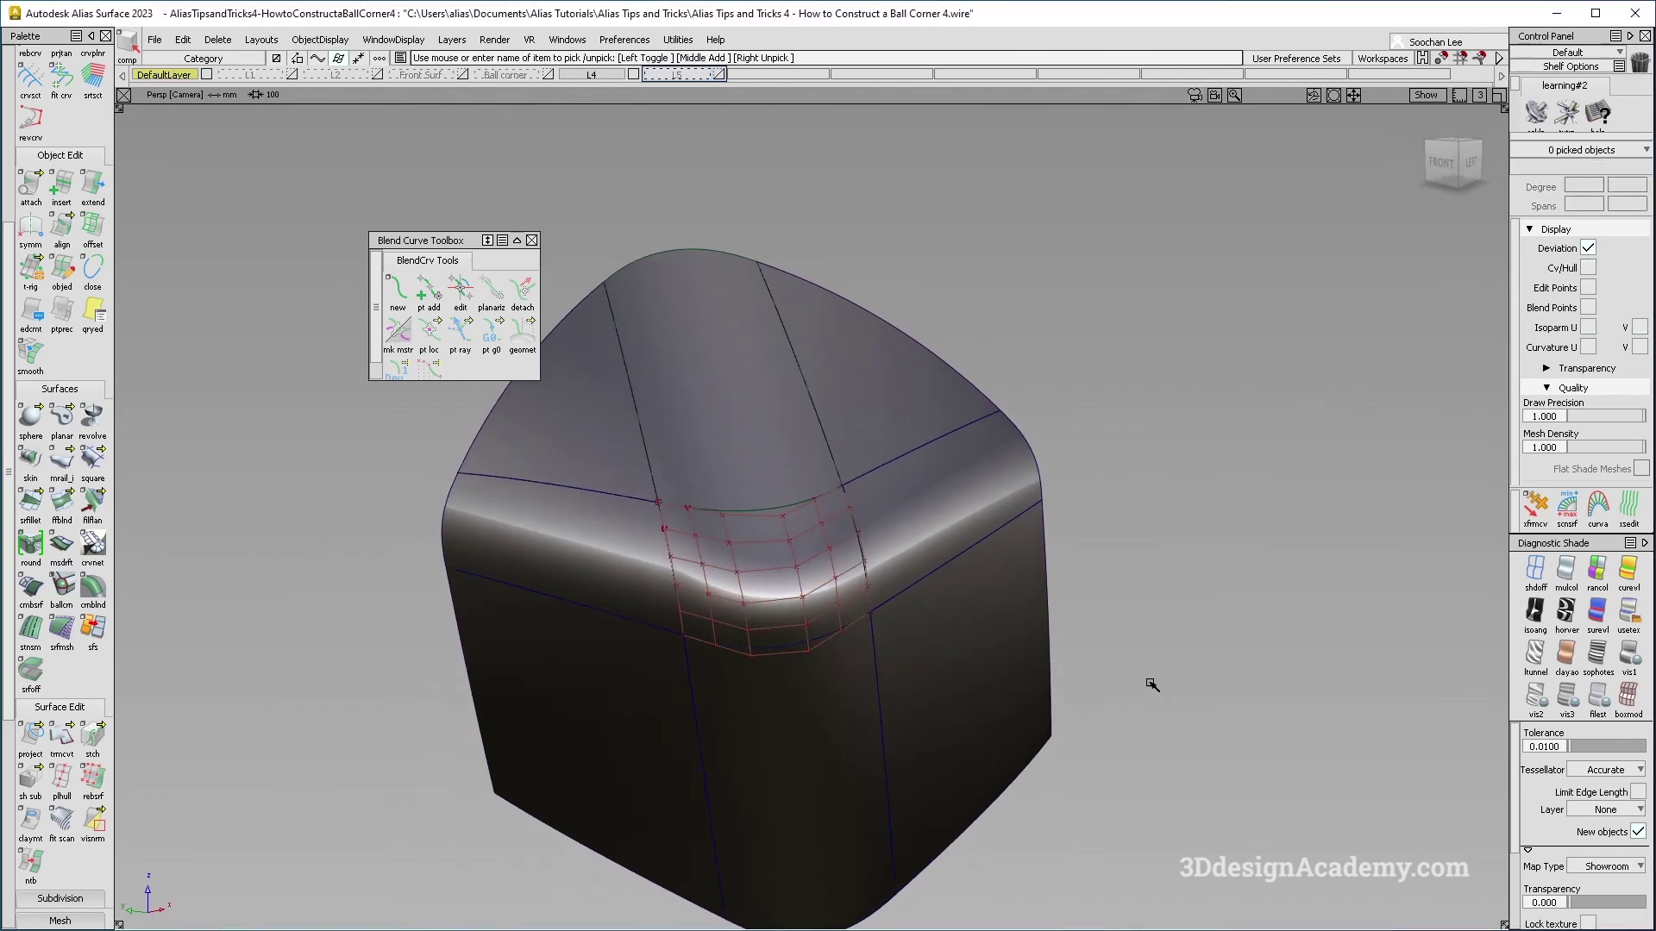